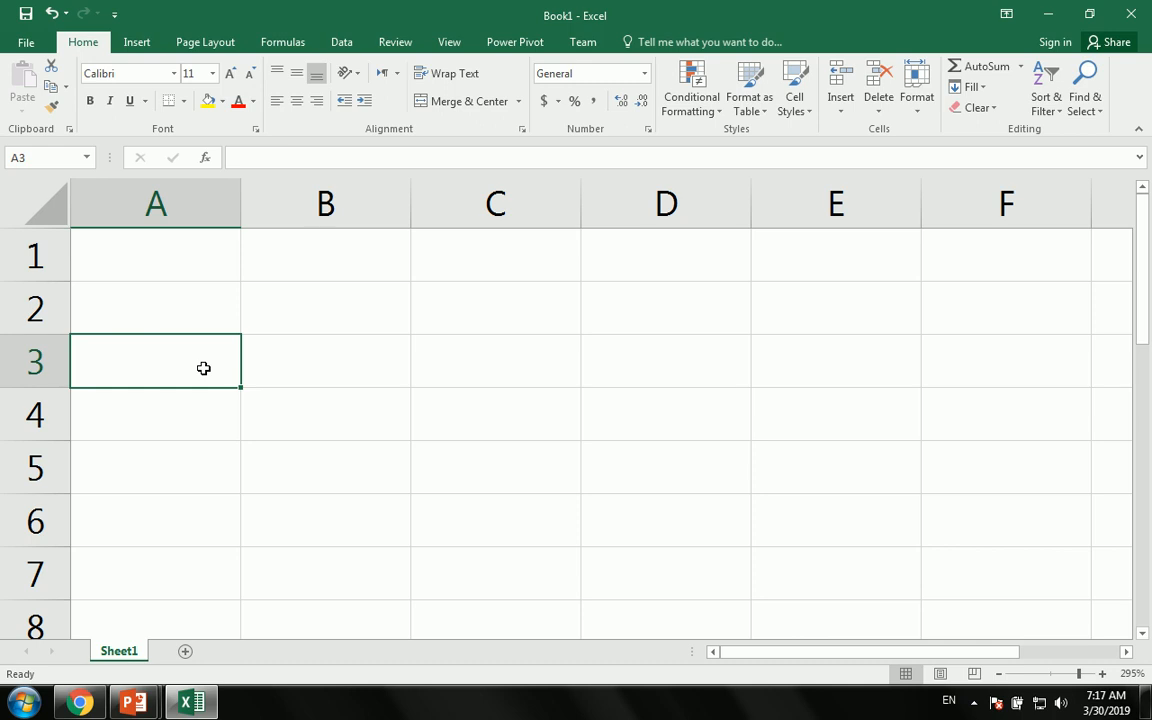
- Enter a first name in A3 and widen columns A and B to fit
{"action": "type", "text": "Sajjad"}
{"action": "key", "text": "Tab"}
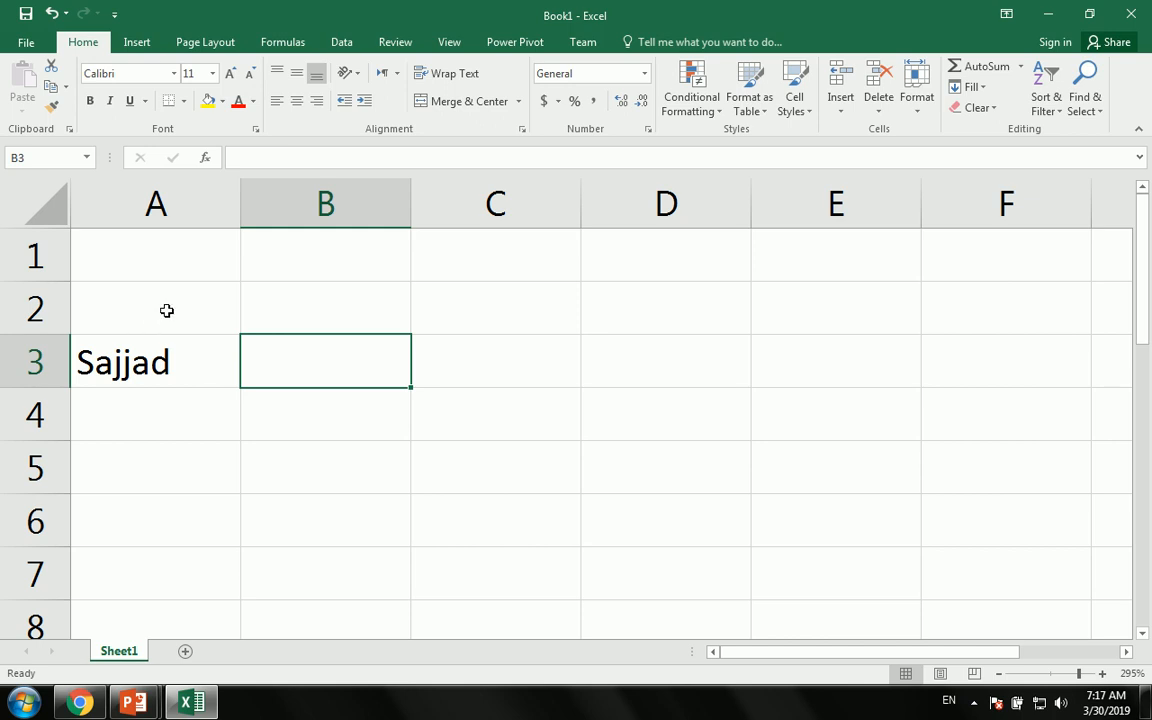
{"action": "left_click", "coordinate": [170, 362]}
{"action": "left_click_drag", "start_coordinate": [245, 216], "coordinate": [268, 206]}
{"action": "left_click_drag", "start_coordinate": [436, 206], "coordinate": [536, 207]}
- Start a BAHTTEXT formula in B3 that takes A3 as its argument
{"action": "left_click", "coordinate": [465, 345]}
{"action": "type", "text": "="}
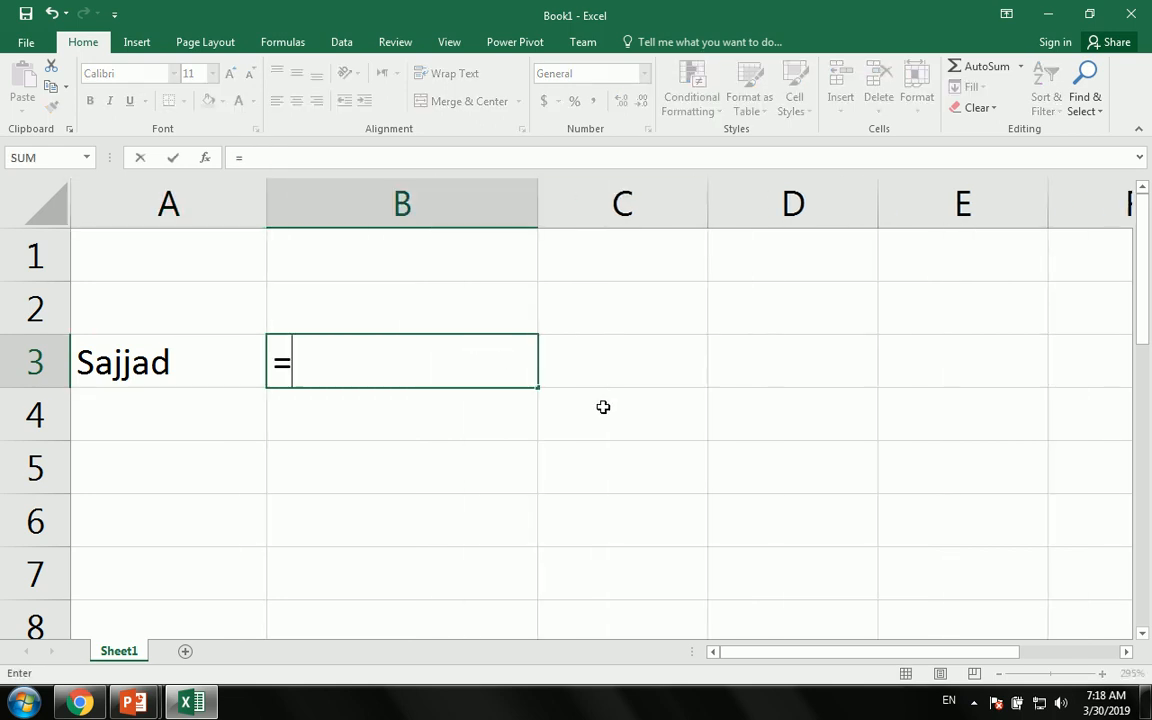
{"action": "type", "text": "bat"}
{"action": "key", "text": "BackSpace"}
{"action": "key", "text": "Tab"}
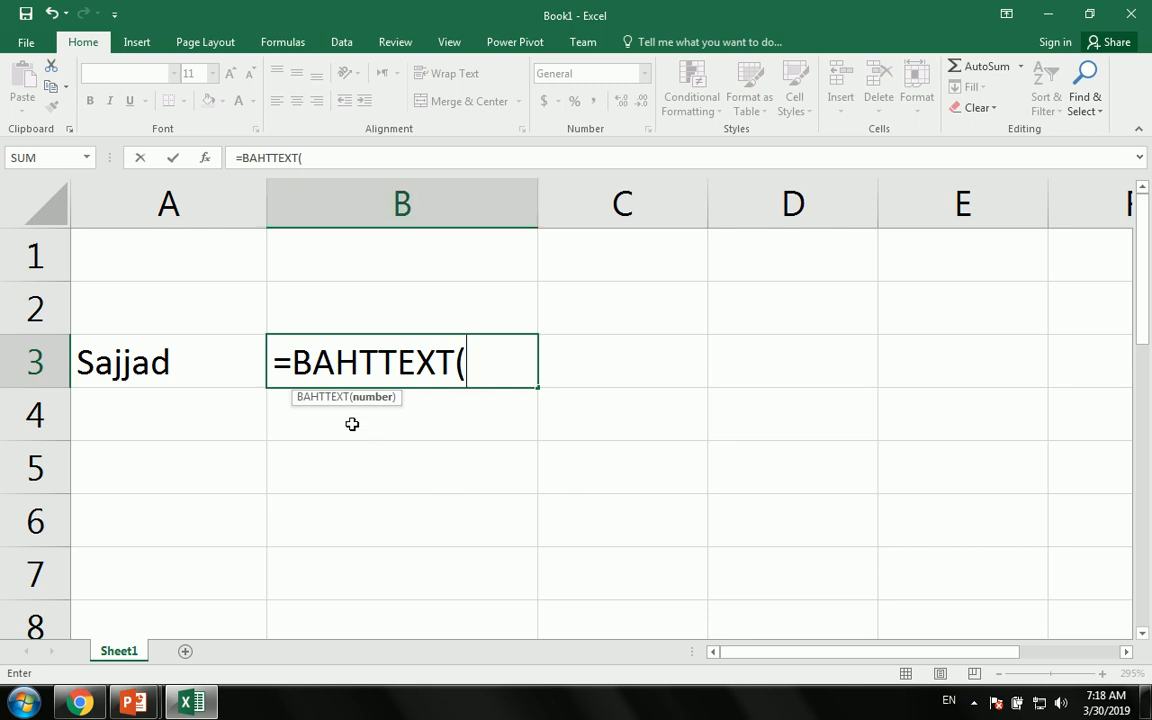
{"action": "left_click_drag", "start_coordinate": [322, 406], "coordinate": [383, 403]}
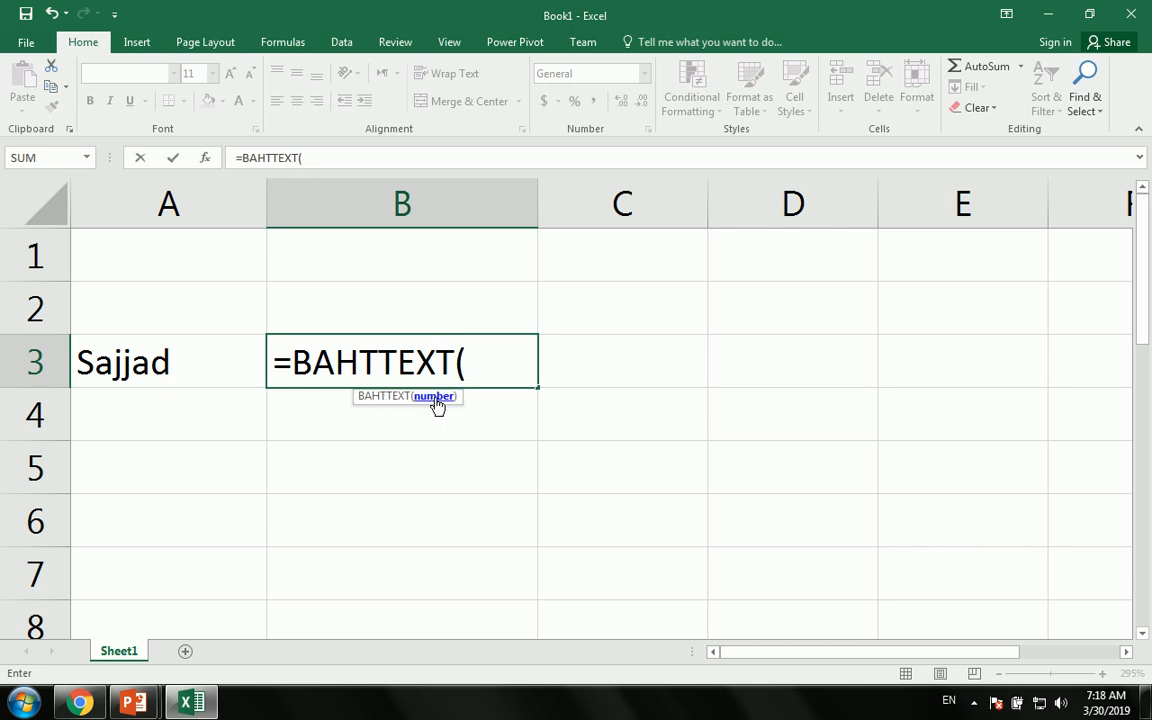
{"action": "left_click", "coordinate": [114, 388]}
- Commit =BAHTTEXT(A3) and replace A3's value with 1
{"action": "key", "text": "Return"}
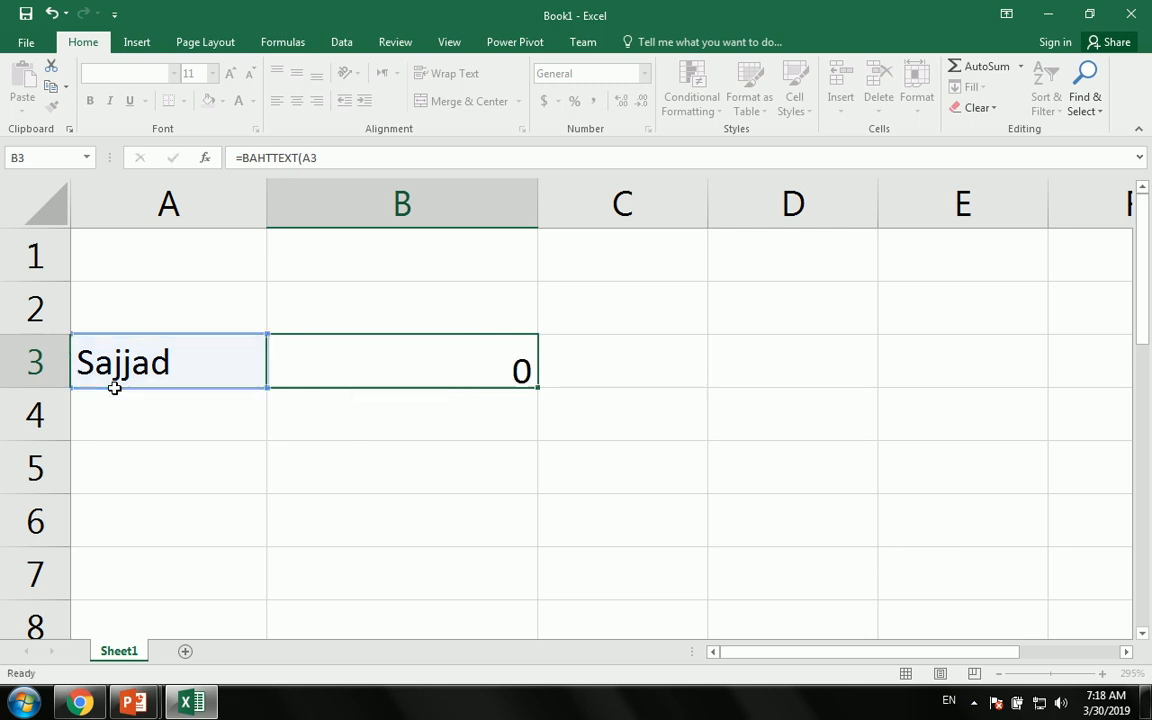
{"action": "key", "text": "Up"}
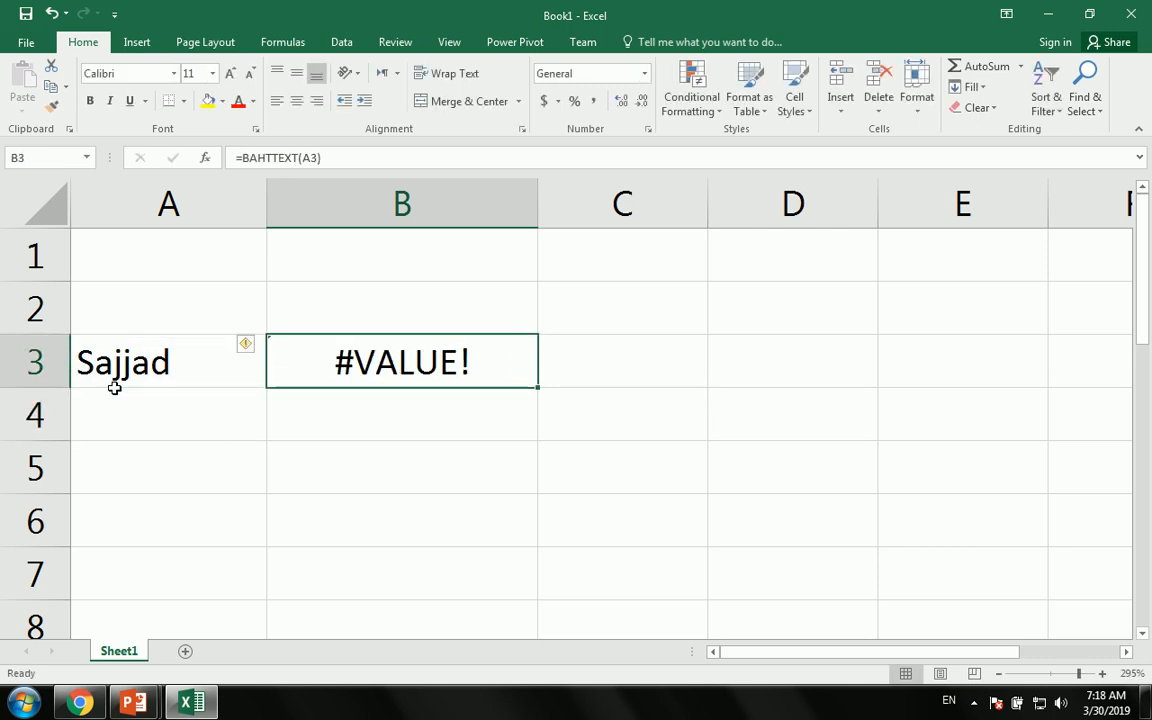
{"action": "key", "text": "Left"}
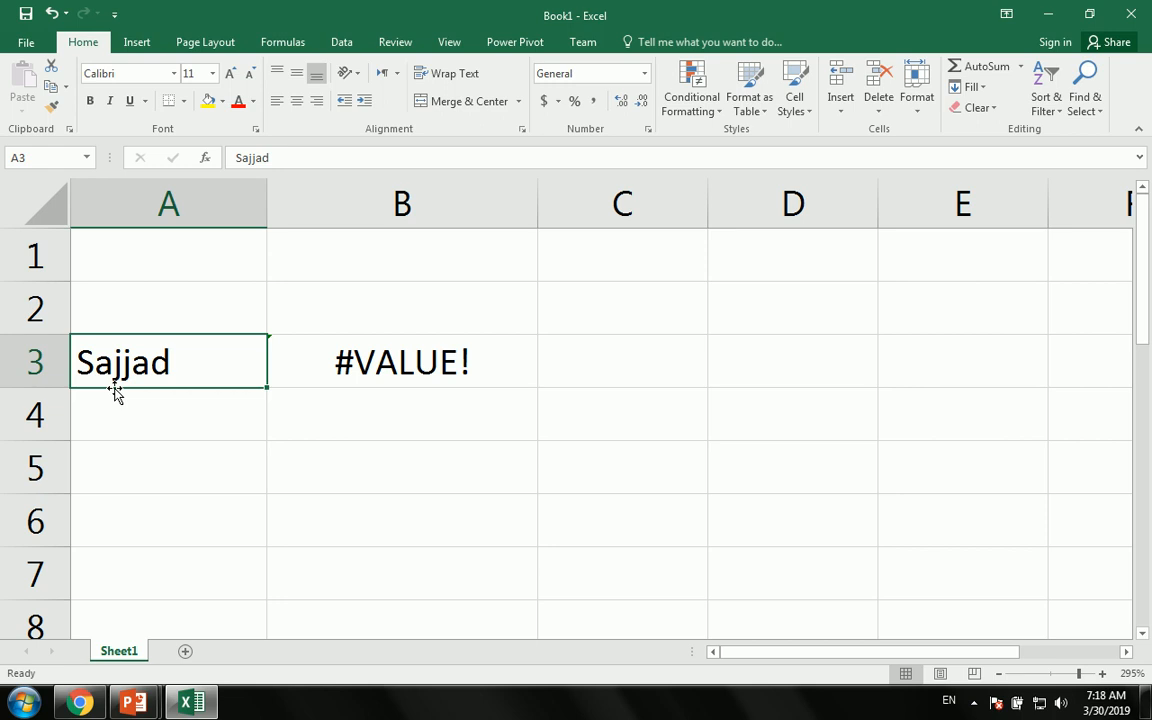
{"action": "type", "text": "1"}
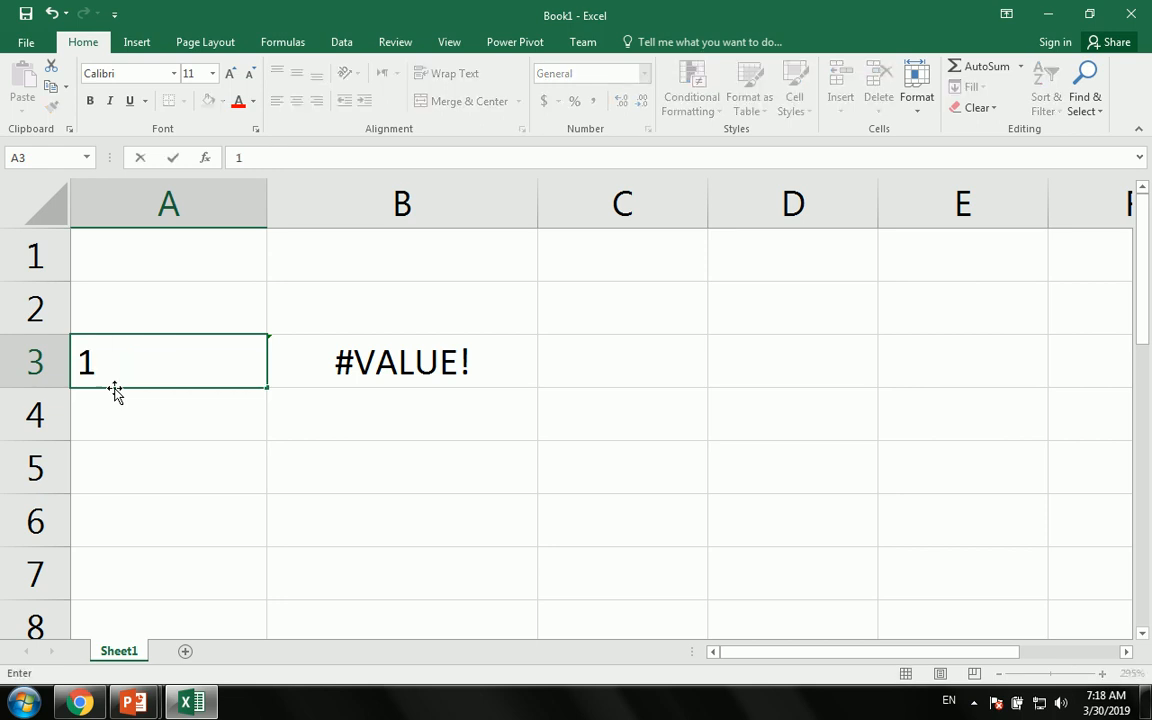
{"action": "key", "text": "Return"}
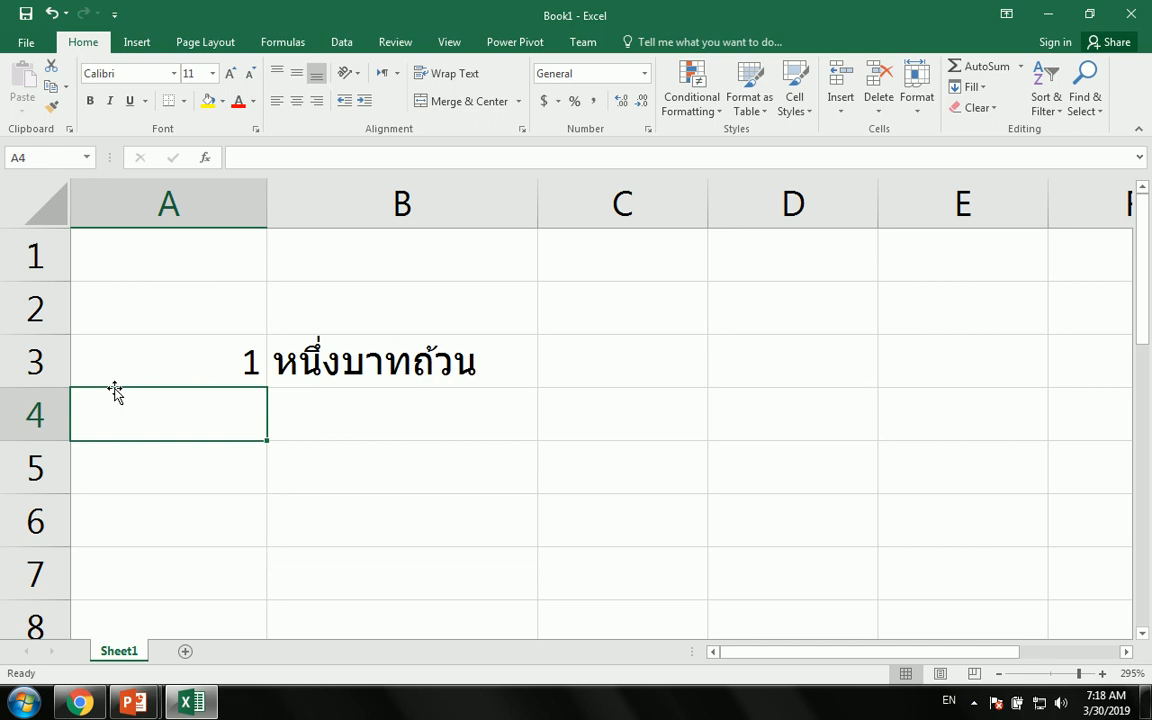
- Change A3 to 15, then to 0, to watch the Thai text in B3 change
{"action": "key", "text": "Up"}
{"action": "key", "text": "F2"}
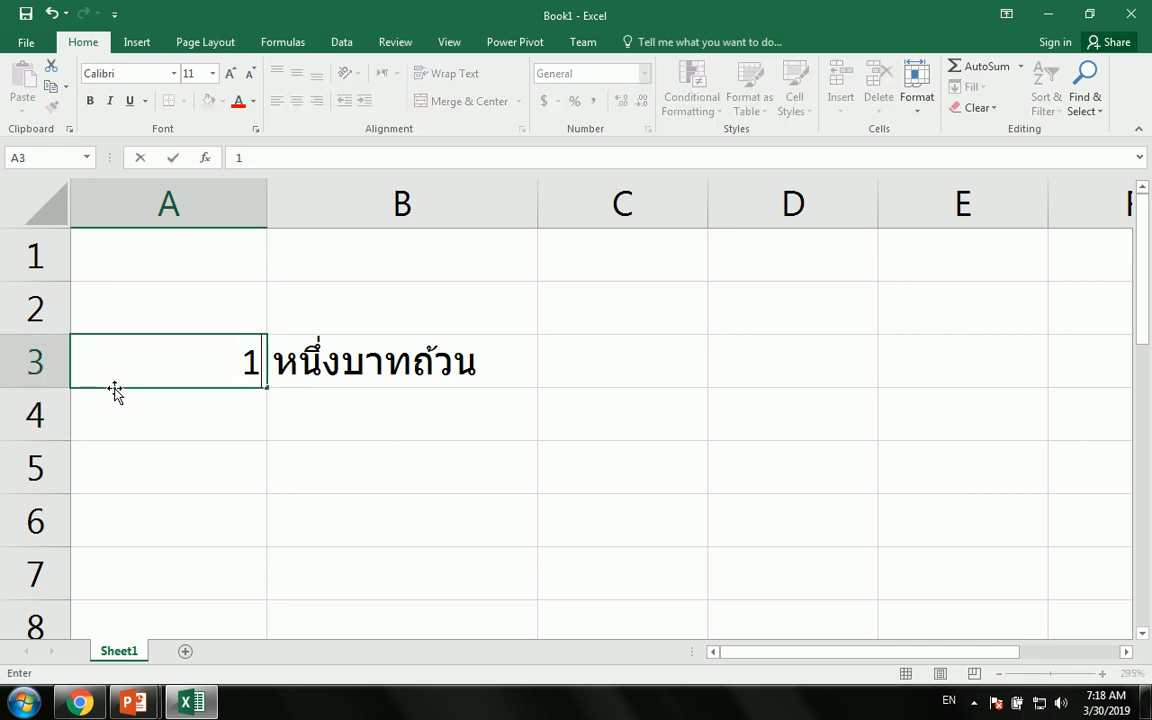
{"action": "type", "text": "5"}
{"action": "key", "text": "Return"}
{"action": "key", "text": "Up"}
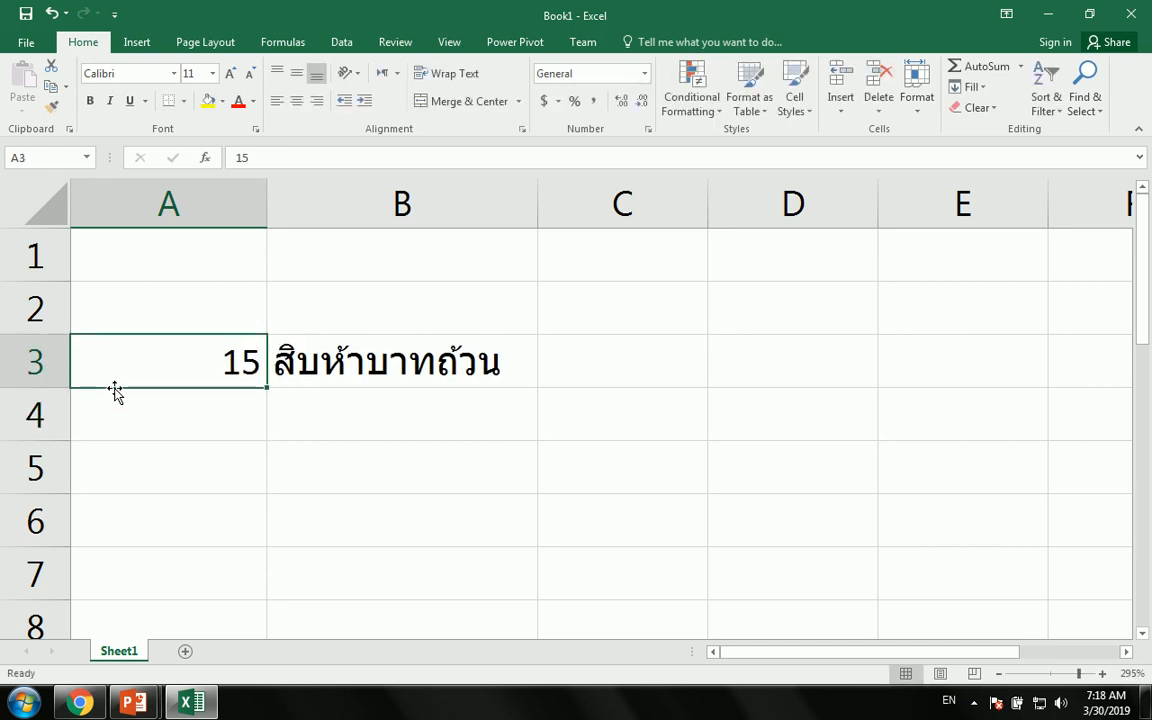
{"action": "type", "text": "0"}
{"action": "key", "text": "Return"}
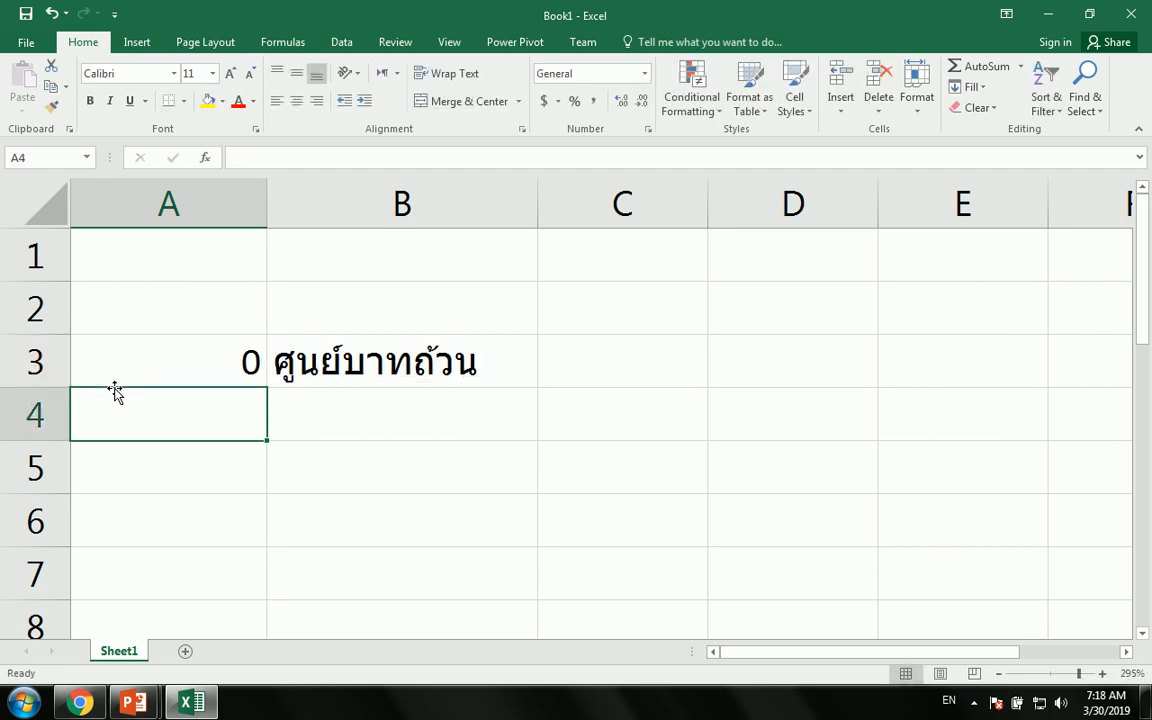
- Clear both A3 and B3 so the sheet is empty
{"action": "key", "text": "Up"}
{"action": "key", "text": "shift+Right"}
{"action": "key", "text": "Delete"}
{"action": "left_click", "coordinate": [147, 290]}
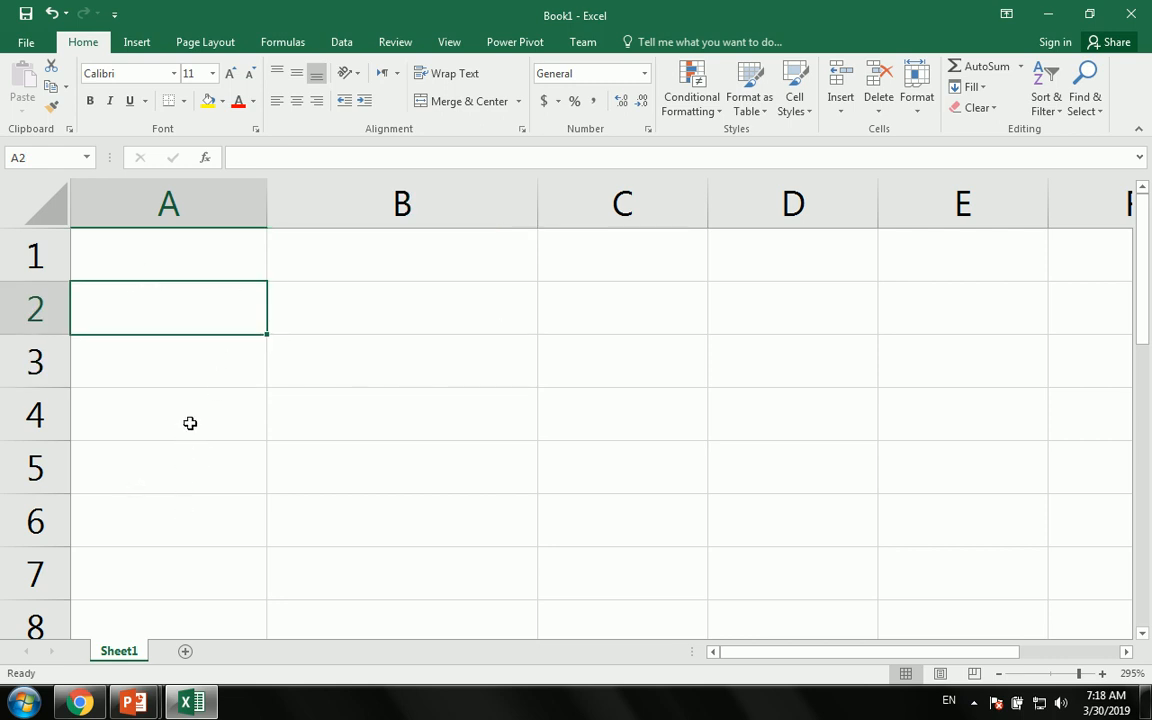
- Browse the Text function list in the Formulas library, then close it
{"action": "left_click", "coordinate": [274, 44]}
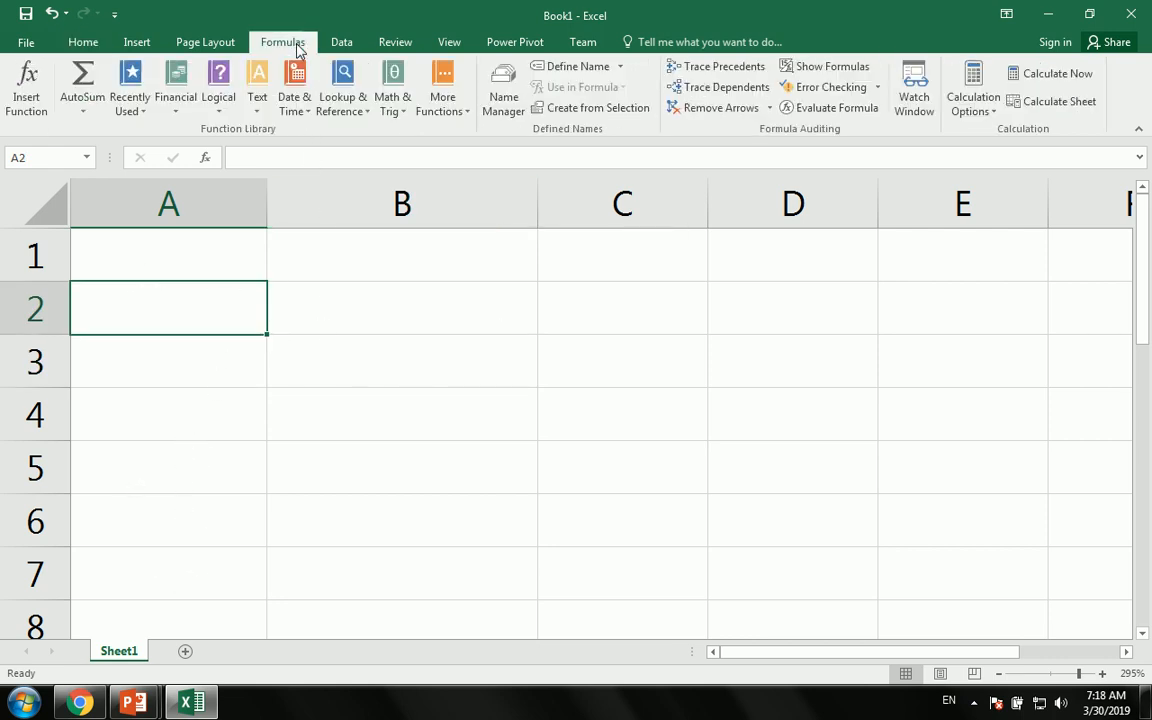
{"action": "left_click", "coordinate": [262, 117]}
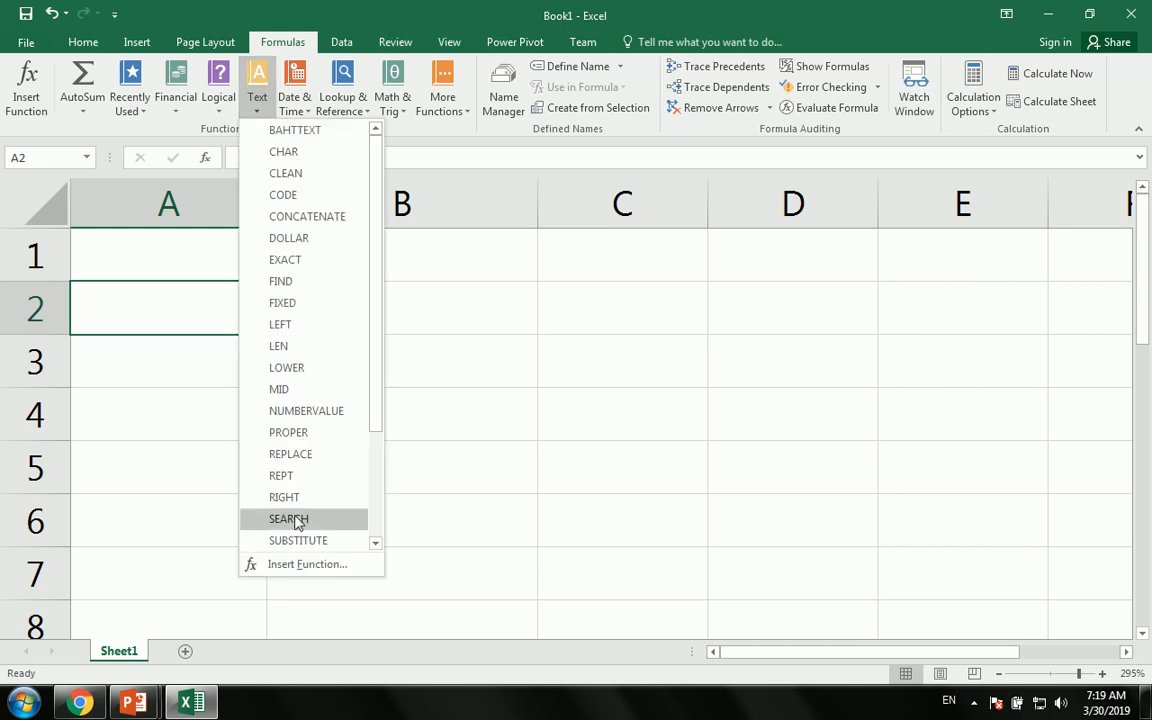
{"action": "left_click_drag", "start_coordinate": [380, 150], "coordinate": [388, 183]}
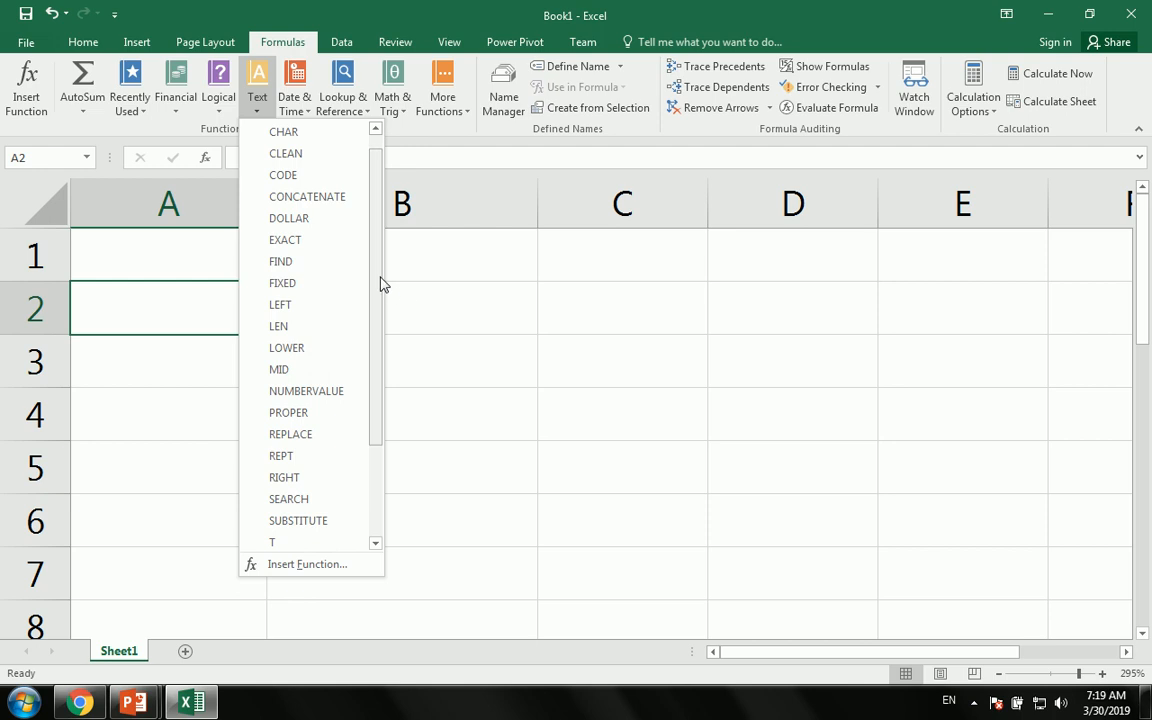
{"action": "left_click_drag", "start_coordinate": [380, 283], "coordinate": [386, 162]}
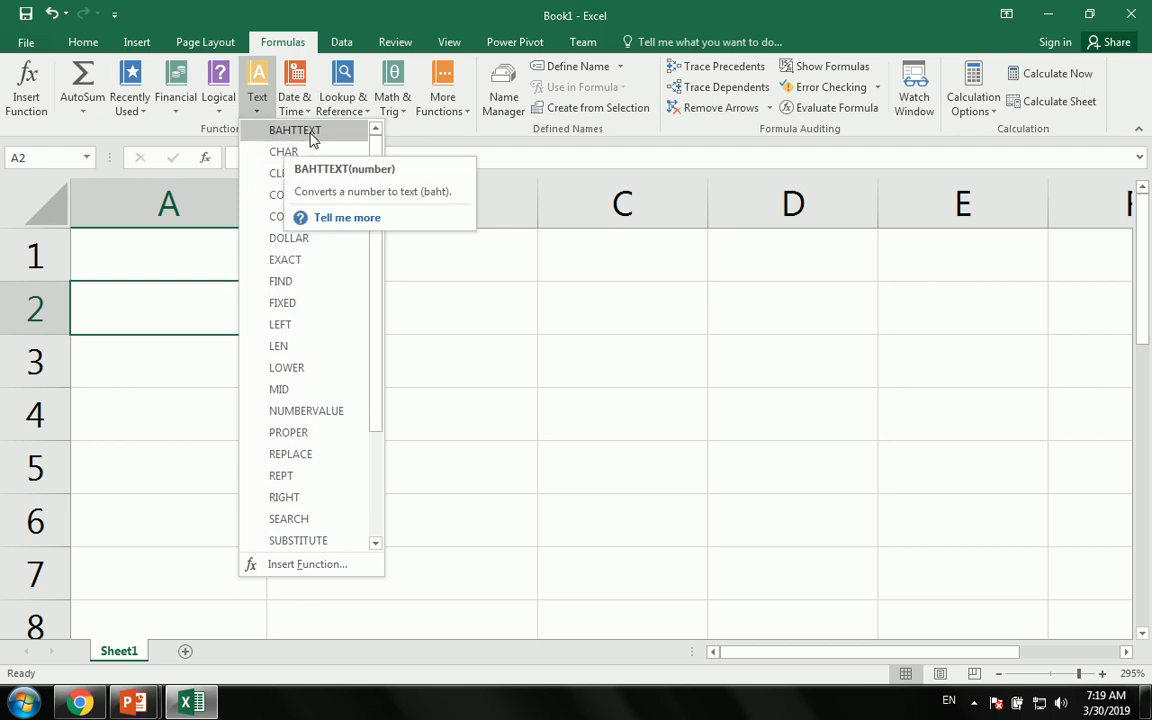
{"action": "left_click", "coordinate": [458, 362]}
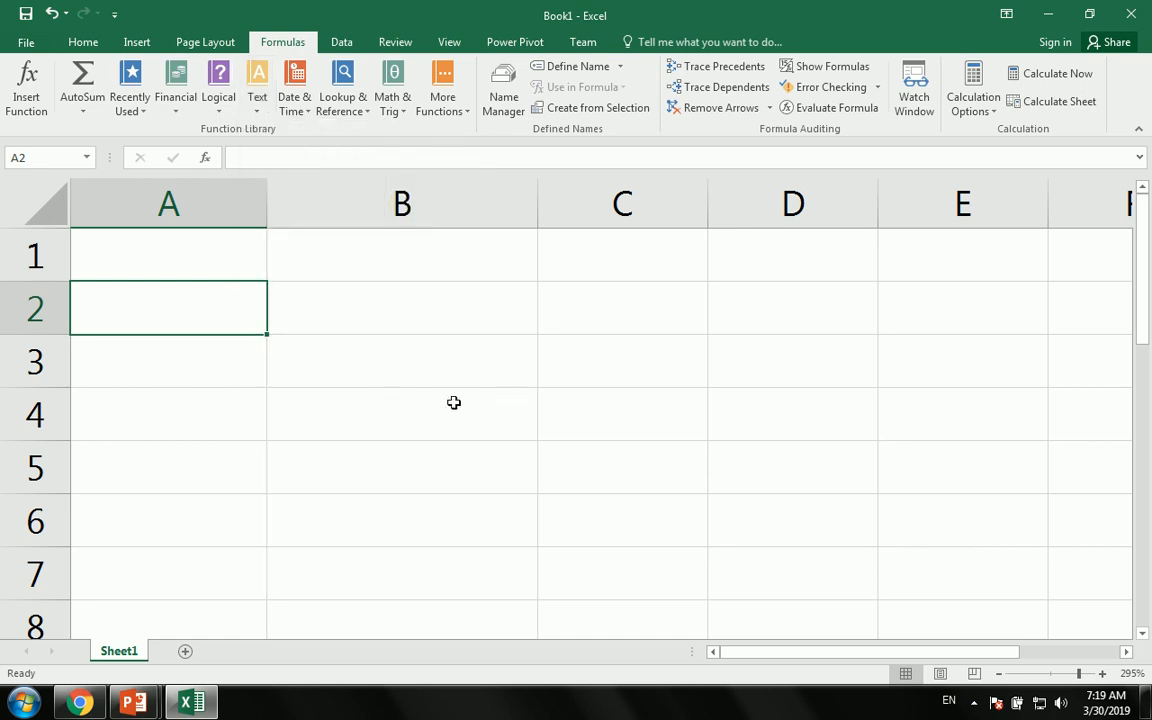
- Select cells B2, B3 and then A2 on the empty sheet
{"action": "mouse_move", "coordinate": [140, 705]}
{"action": "left_click", "coordinate": [370, 316]}
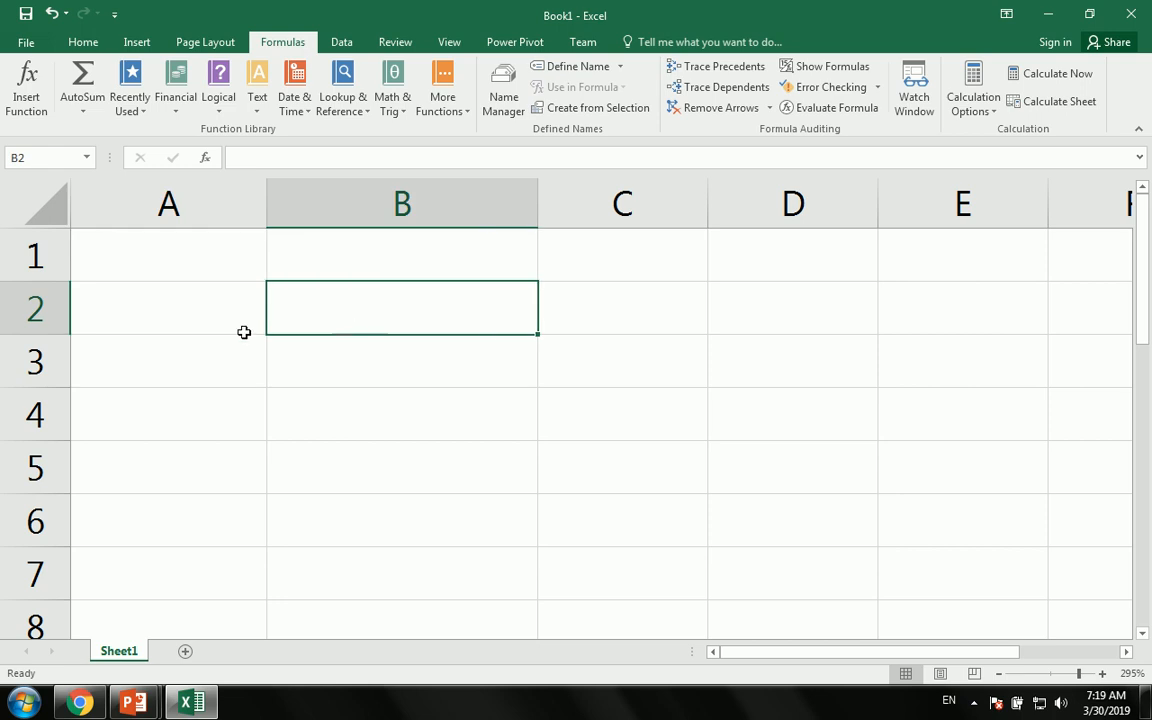
{"action": "left_click", "coordinate": [386, 362]}
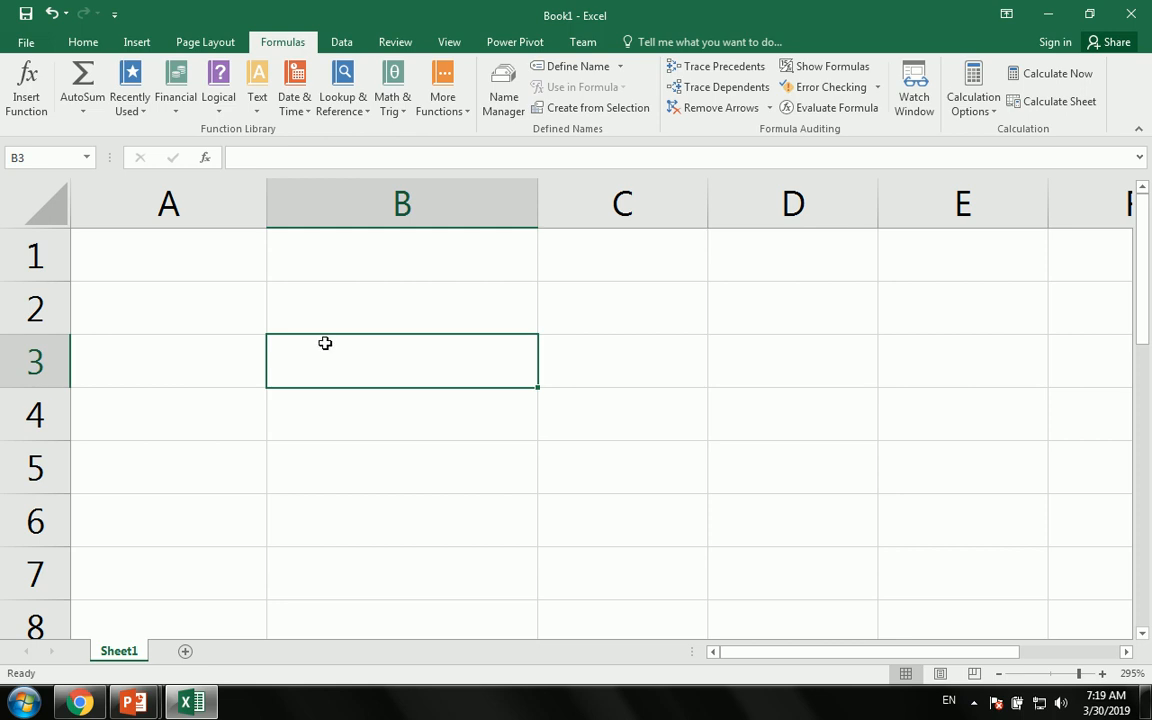
{"action": "left_click", "coordinate": [183, 327]}
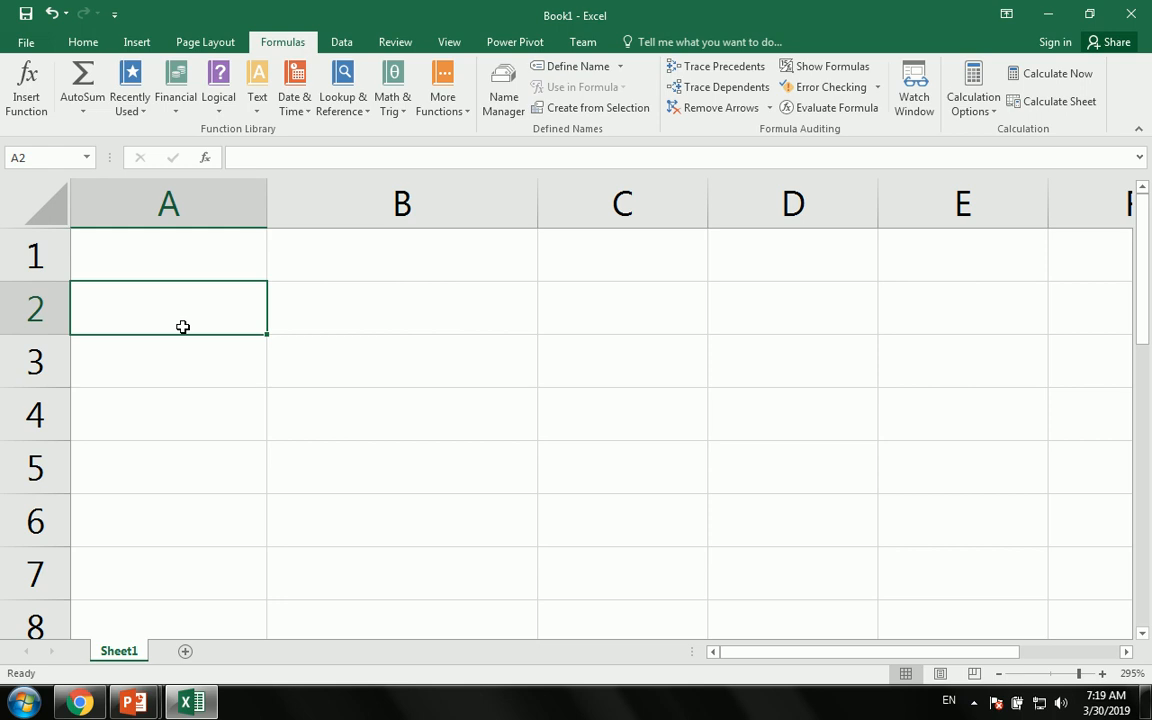
- Enter the letters A in A2 and B in A3
{"action": "type", "text": "A"}
{"action": "key", "text": "Return"}
{"action": "type", "text": "B"}
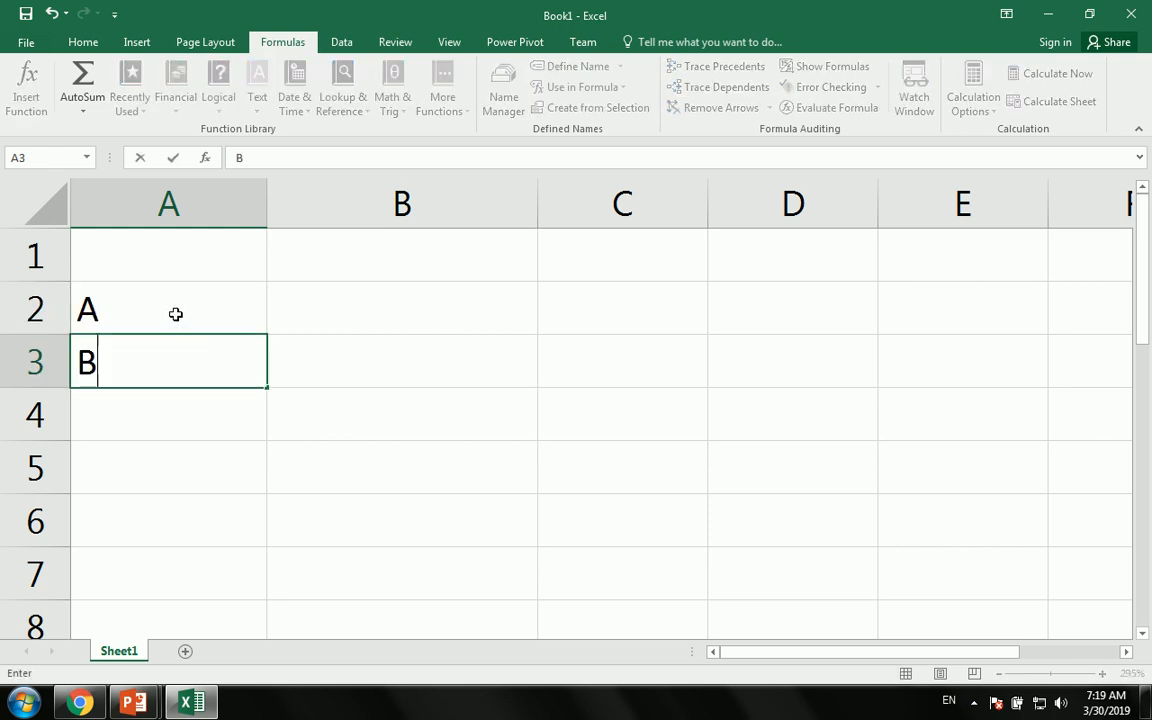
{"action": "left_click", "coordinate": [175, 314]}
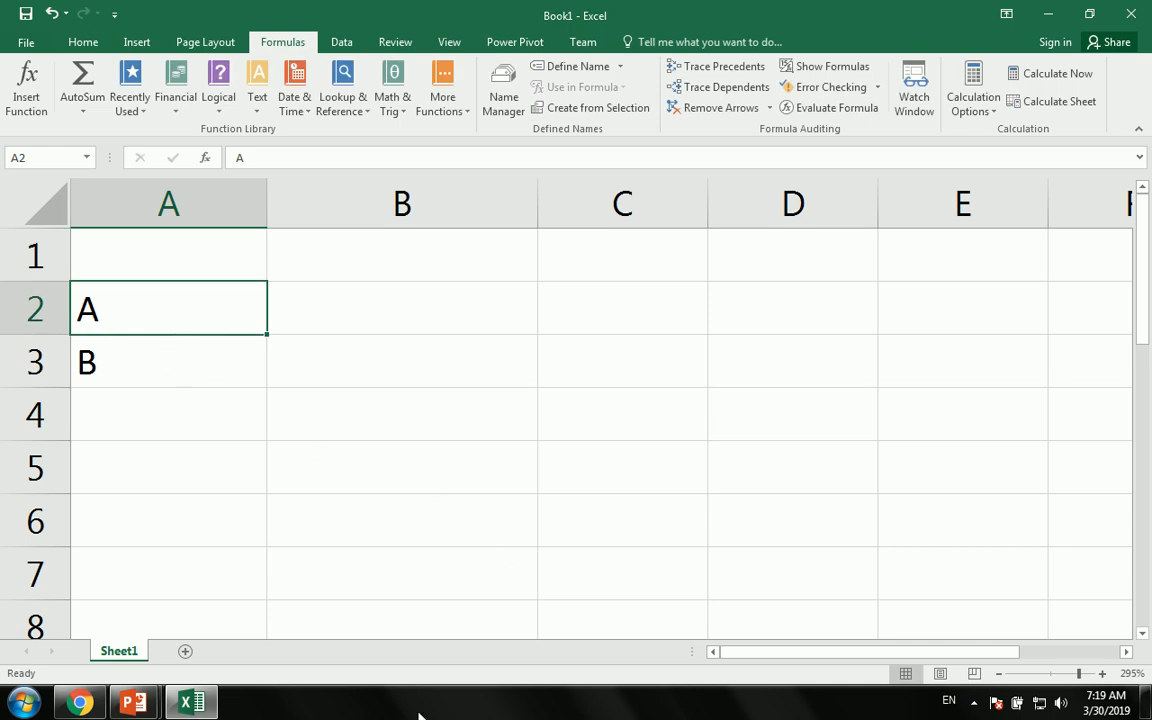
- Enter 12 in A5 and select the range A5:A7
{"action": "left_click", "coordinate": [162, 459]}
{"action": "type", "text": "12"}
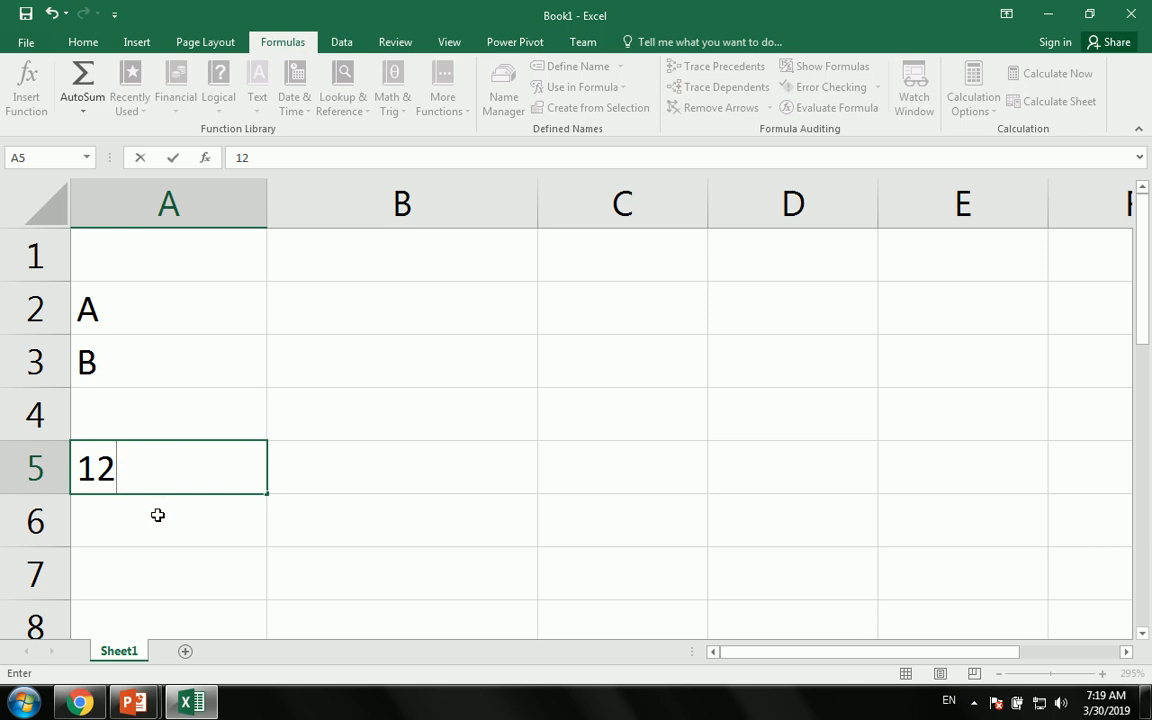
{"action": "key", "text": "Return"}
{"action": "left_click", "coordinate": [168, 464]}
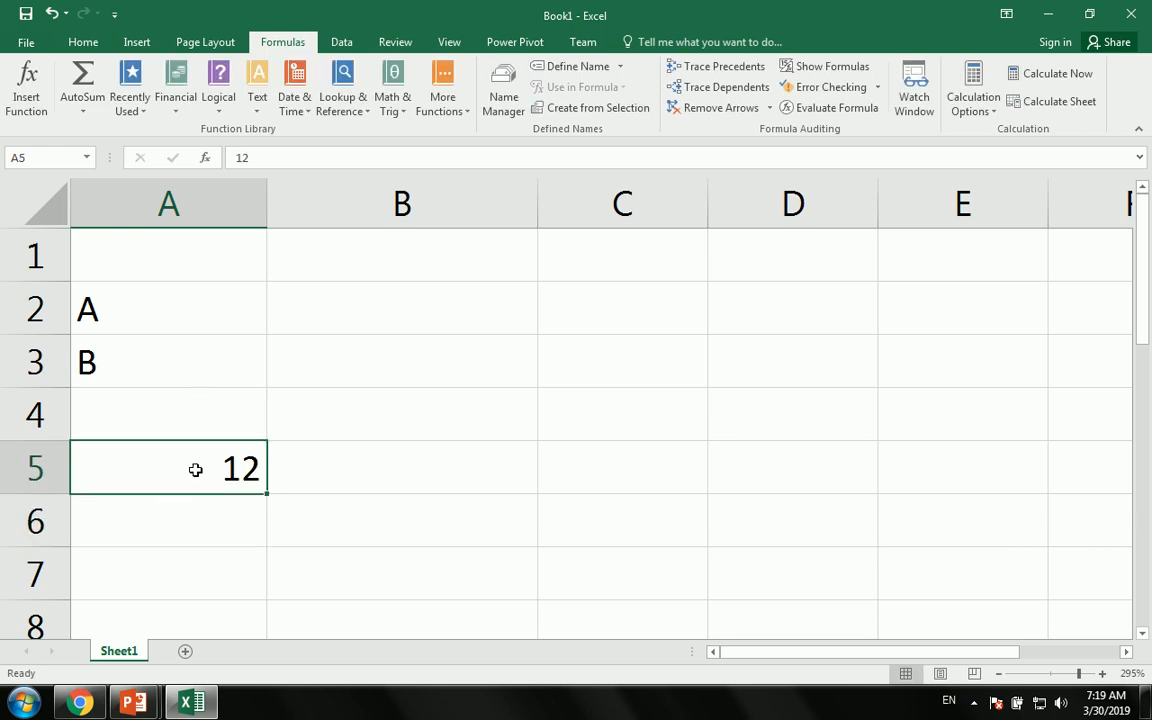
{"action": "left_click_drag", "start_coordinate": [188, 571], "coordinate": [210, 446]}
- Enter 1 in A4 and 2 in A5
{"action": "left_click", "coordinate": [204, 408]}
{"action": "type", "text": "1"}
{"action": "key", "text": "Return"}
{"action": "type", "text": "2"}
{"action": "left_click", "coordinate": [310, 477]}
{"action": "left_click", "coordinate": [426, 311]}
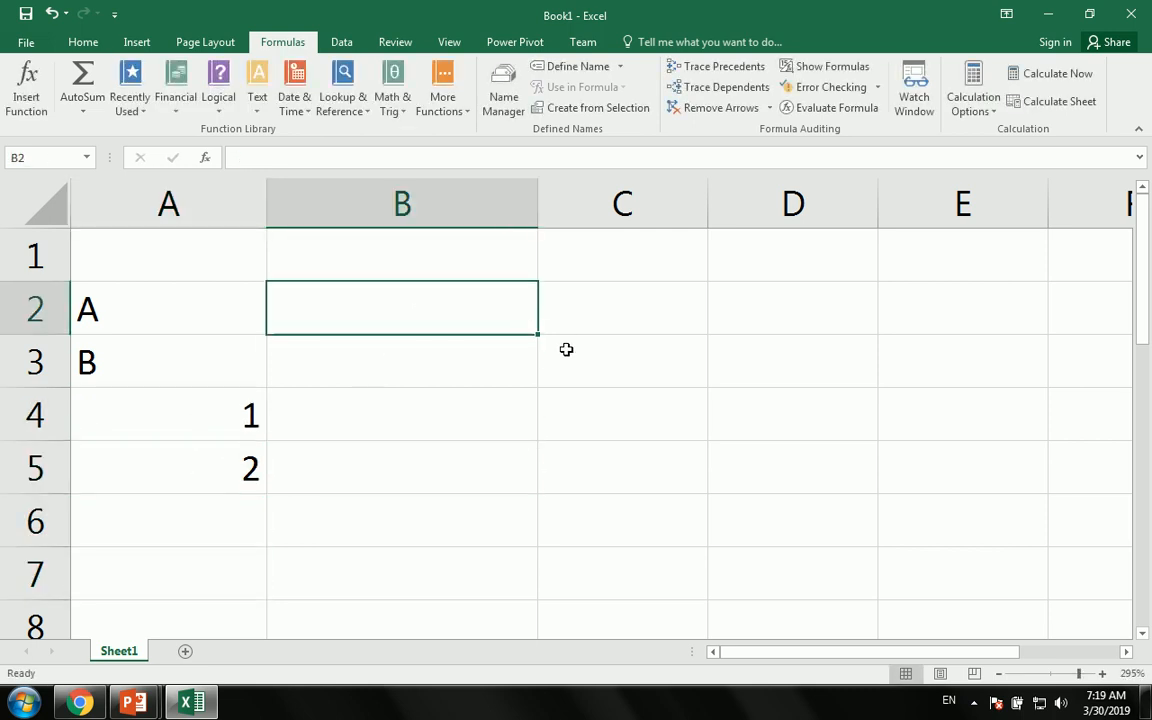
- Enter =CHAR(A4) in B2
{"action": "type", "text": "=ch"}
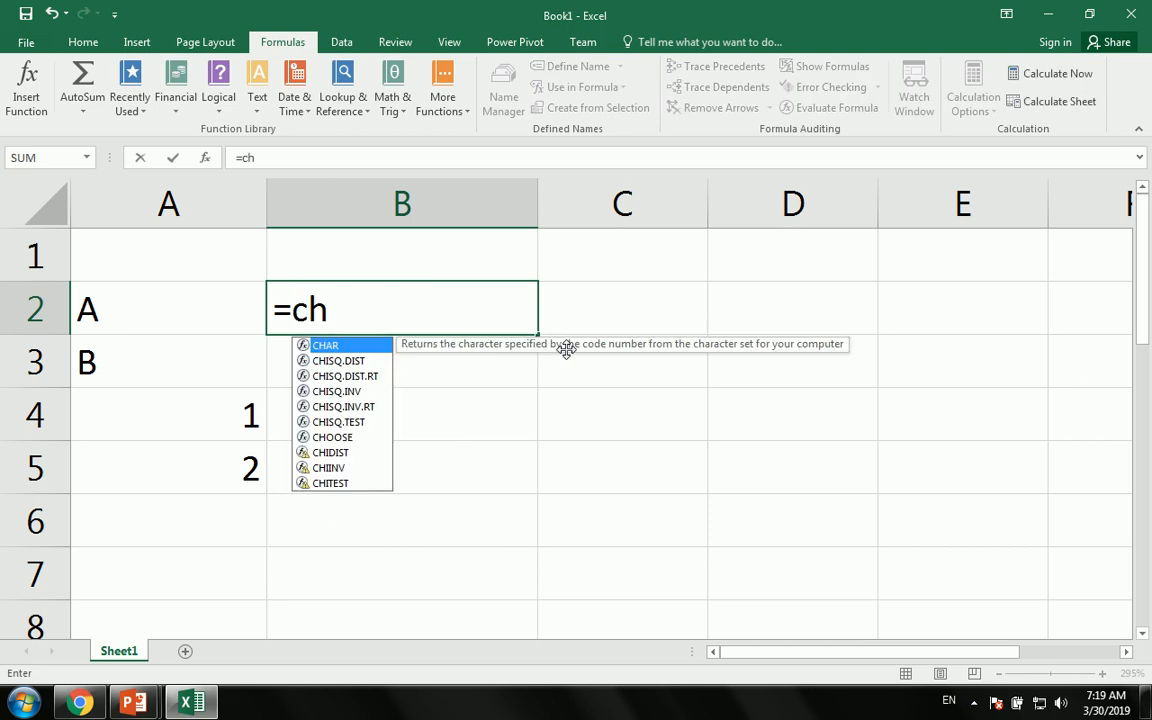
{"action": "key", "text": "Tab"}
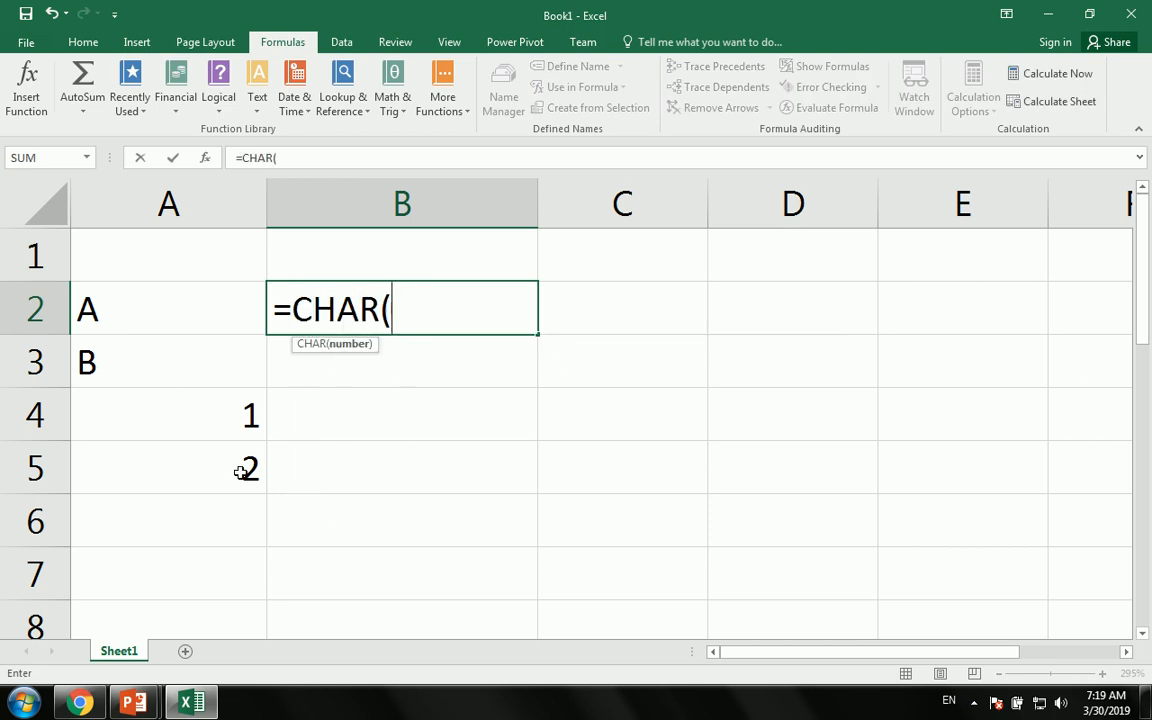
{"action": "key", "text": "Left"}
{"action": "key", "text": "Down"}
{"action": "key", "text": "Down"}
{"action": "key", "text": "Return"}
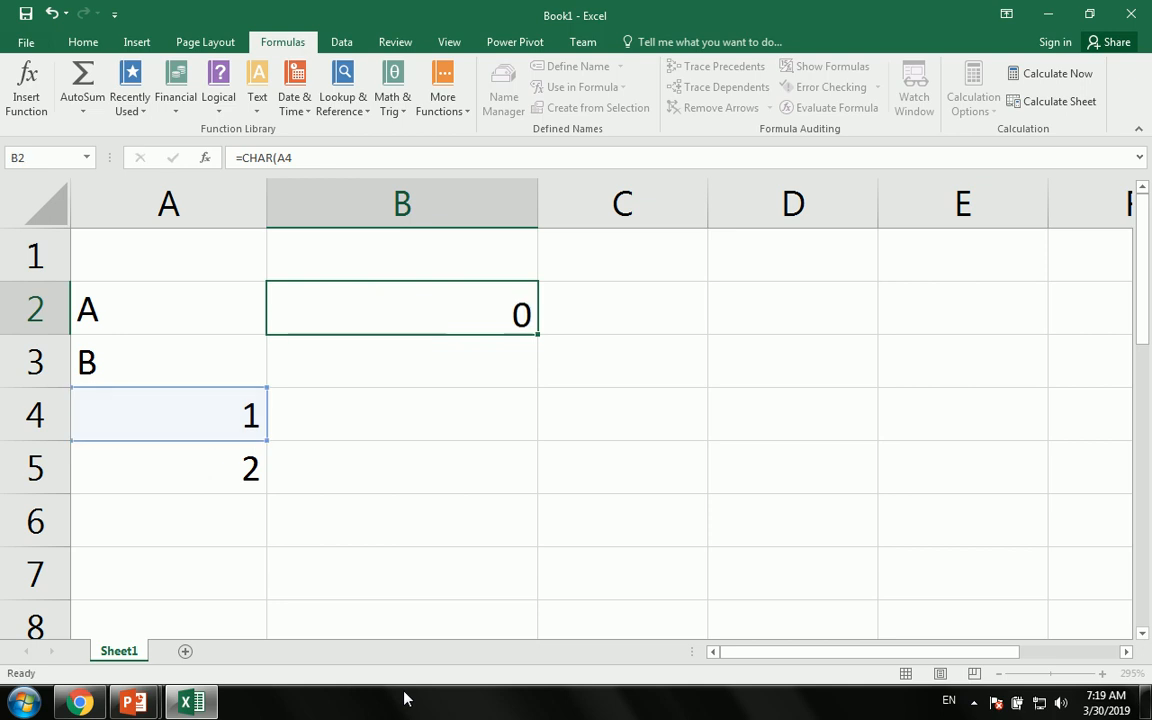
- Try 15, 18, 100 and 65 in A4 to see B2's CHAR result change
{"action": "left_click", "coordinate": [224, 416]}
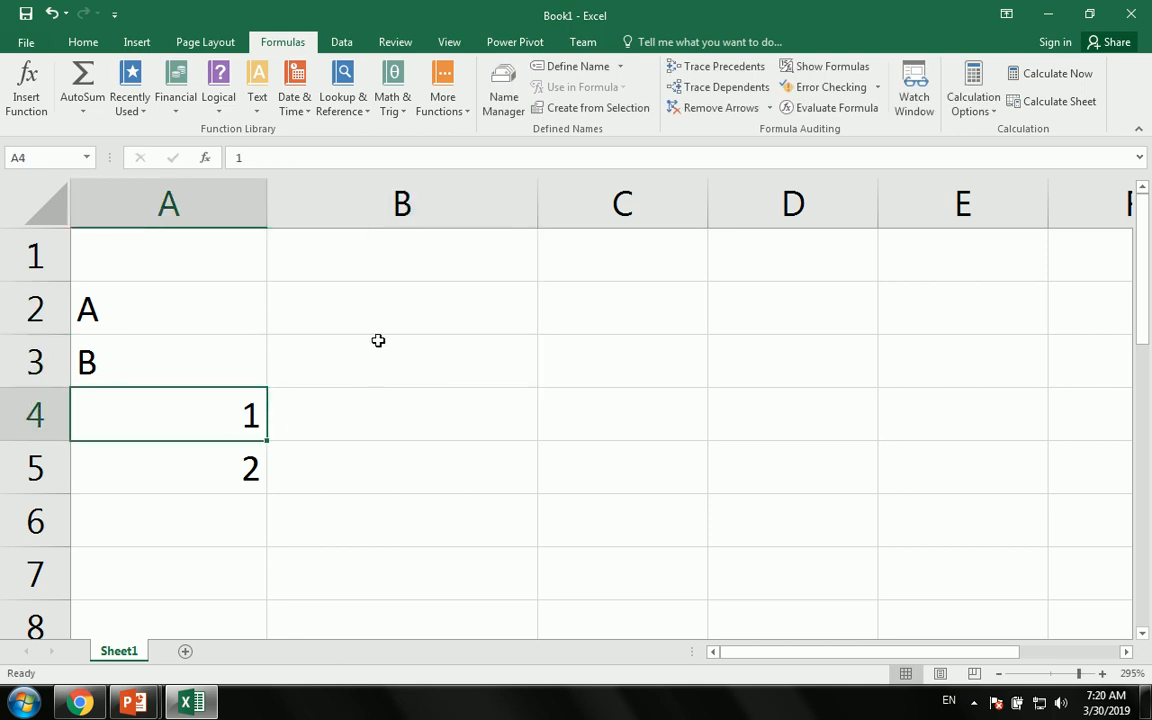
{"action": "type", "text": "15"}
{"action": "key", "text": "Return"}
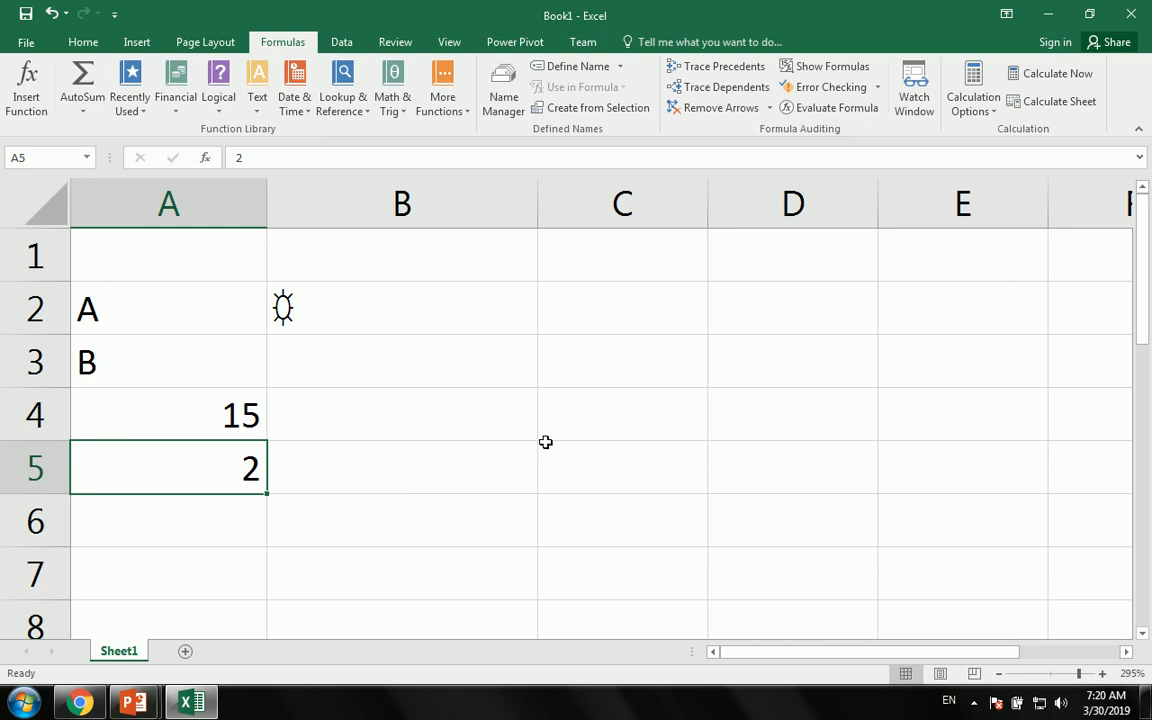
{"action": "key", "text": "Up"}
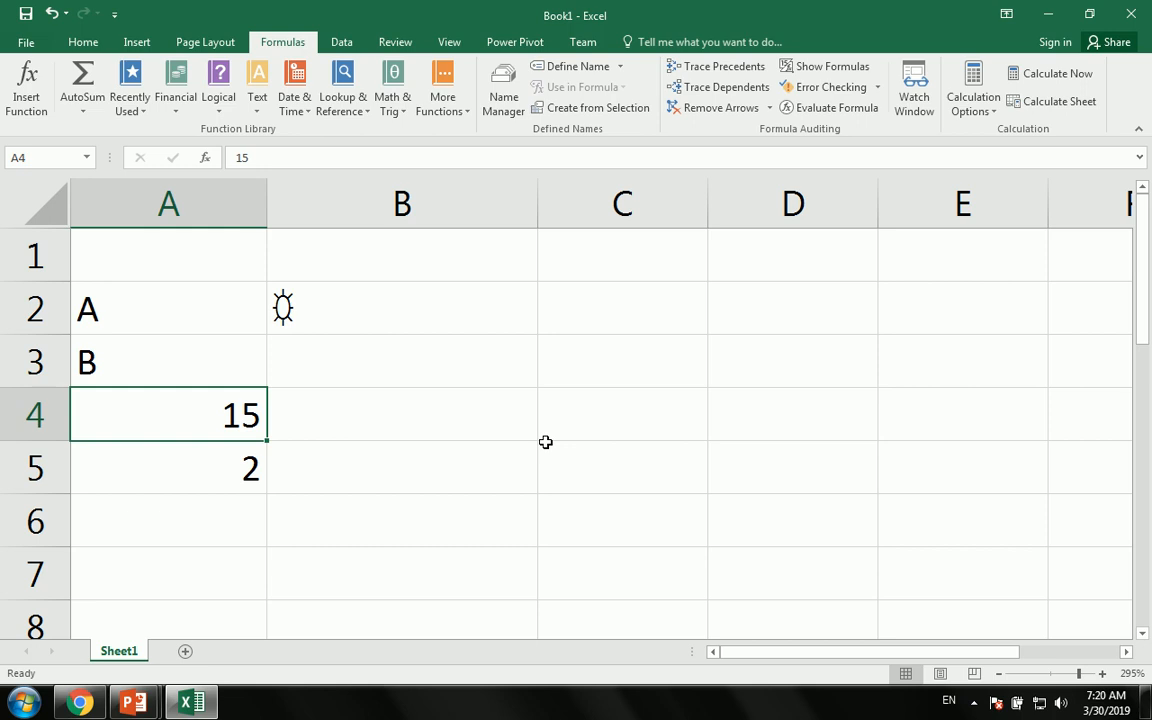
{"action": "type", "text": "18"}
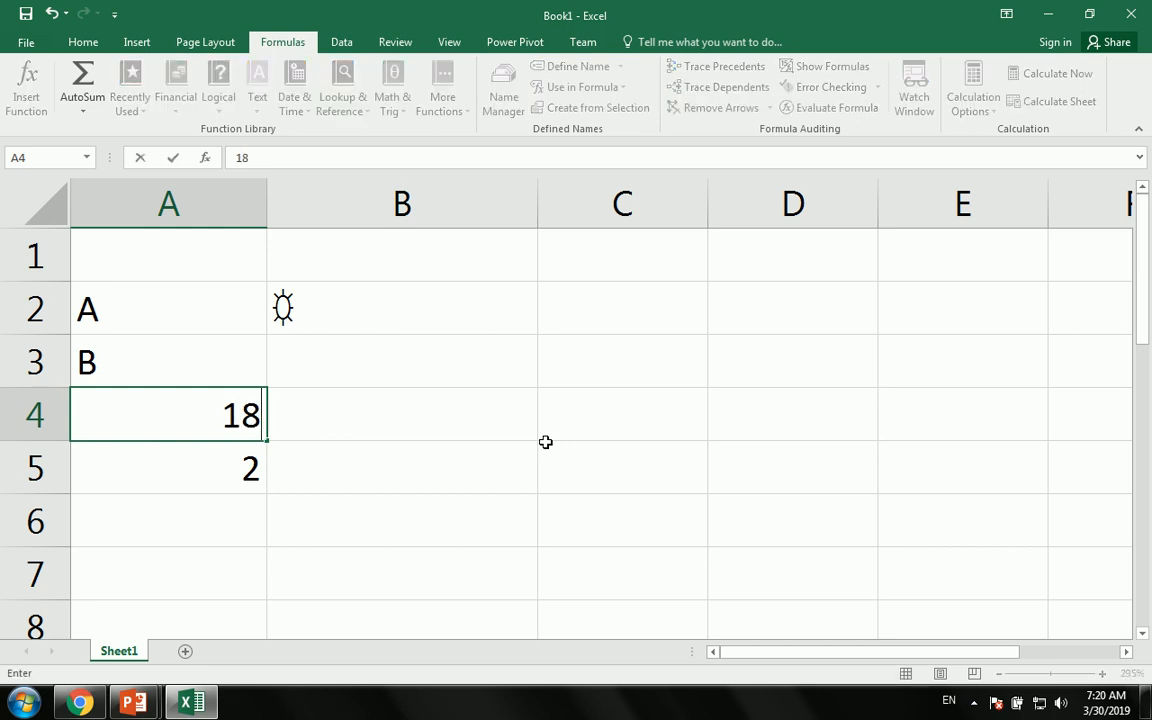
{"action": "key", "text": "Return"}
{"action": "key", "text": "Up"}
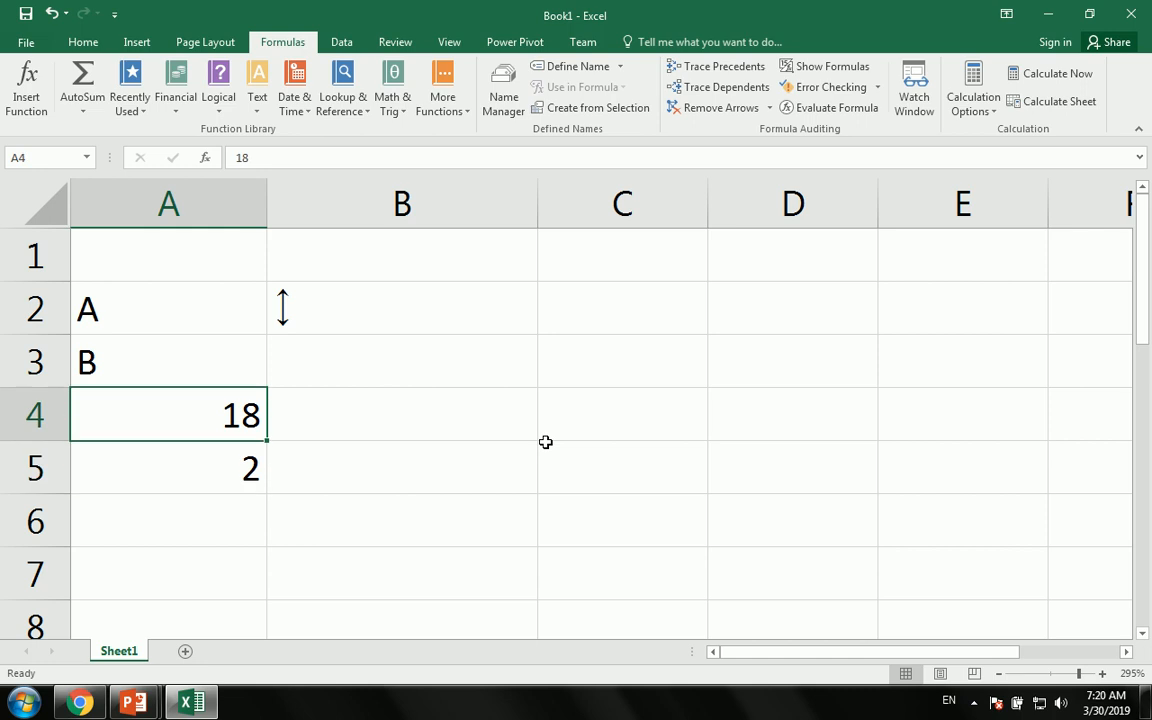
{"action": "type", "text": "100"}
{"action": "key", "text": "Return"}
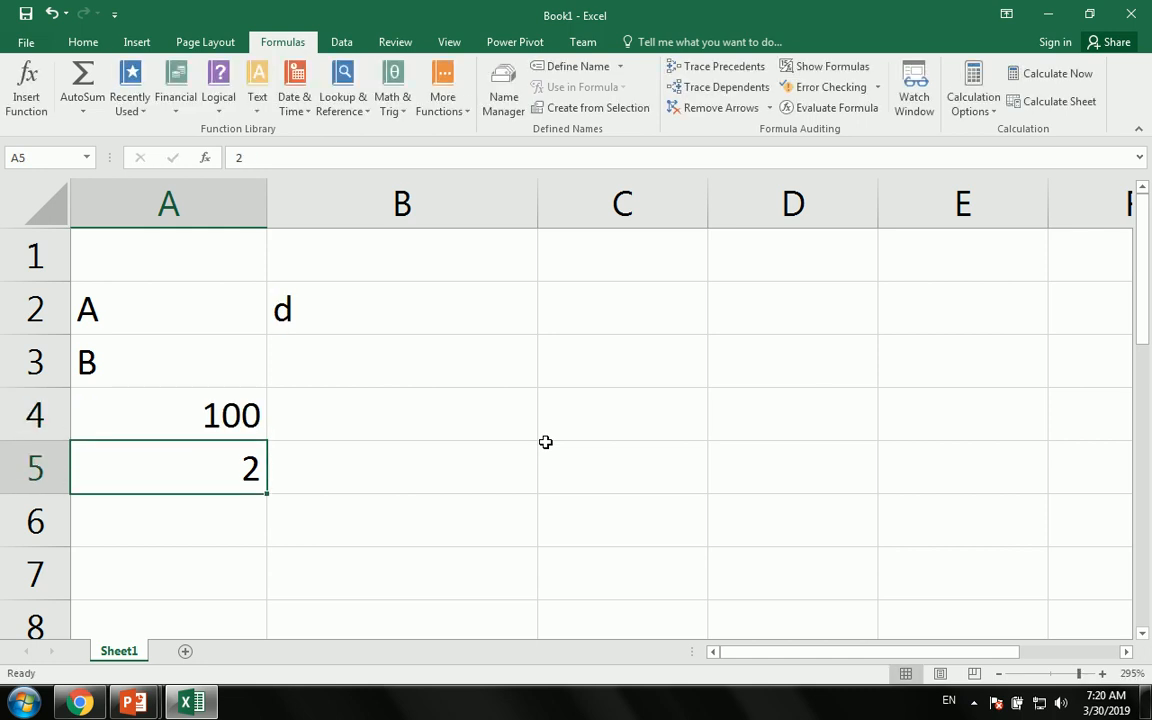
{"action": "key", "text": "Up"}
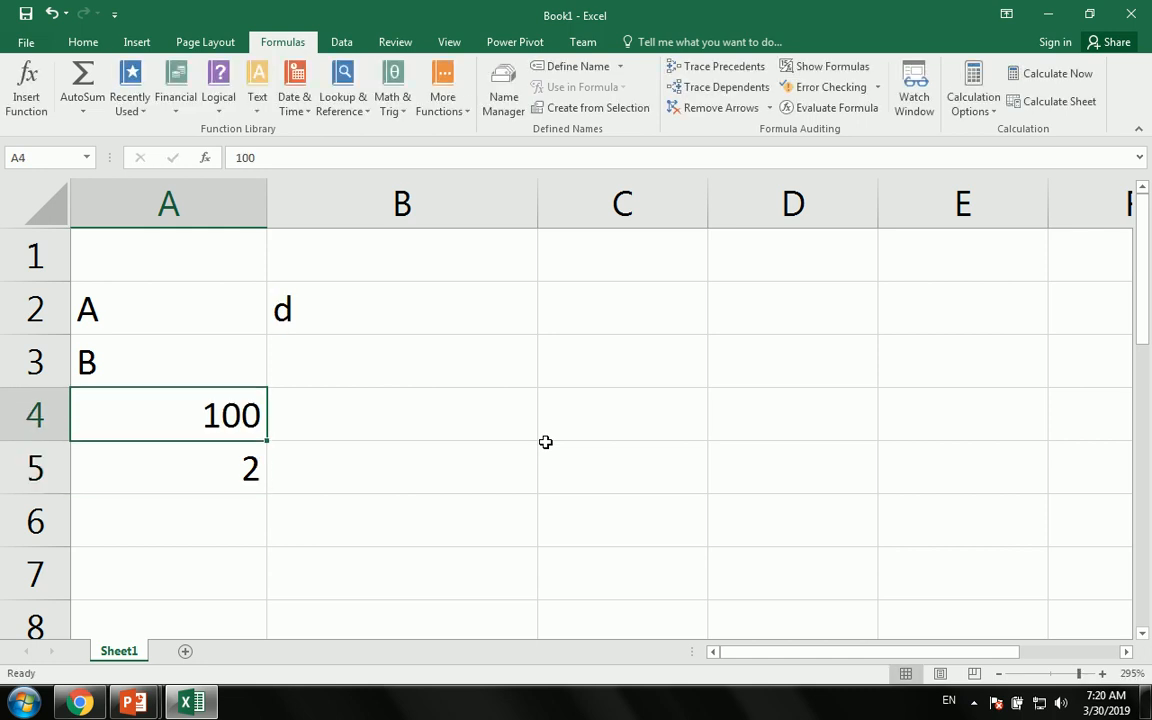
{"action": "type", "text": "65"}
{"action": "key", "text": "Return"}
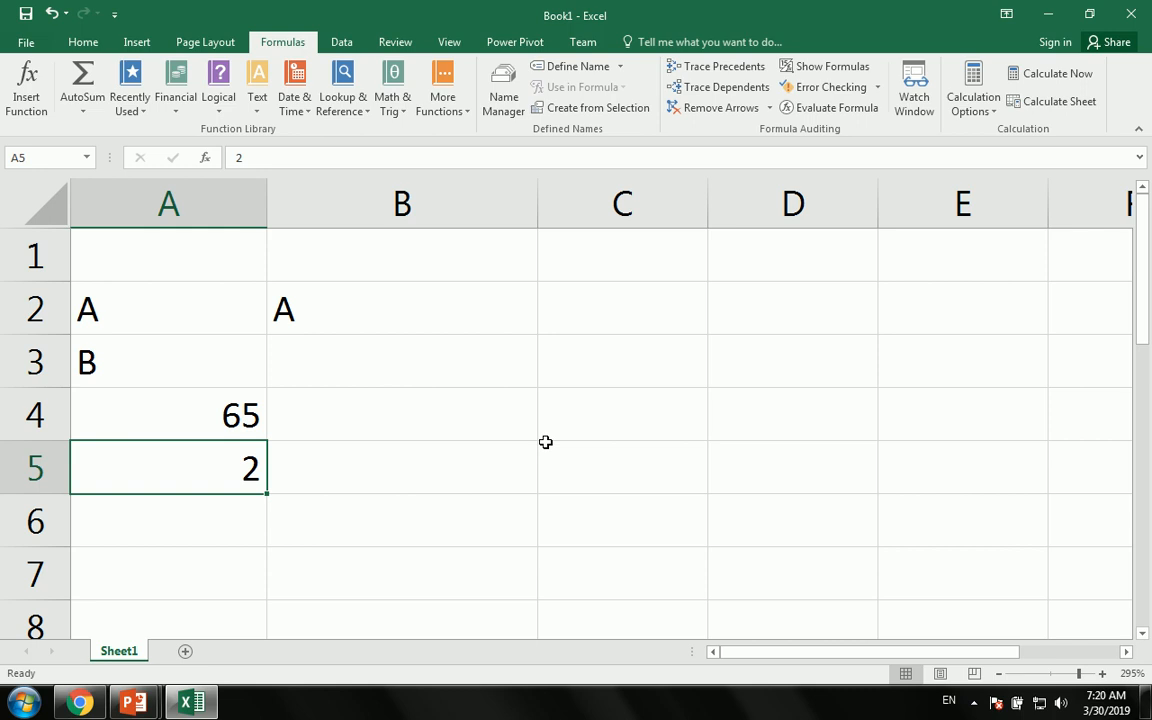
- Check the CHAR formula in B2, then enter 105 in A4 so B2 shows i
{"action": "key", "text": "Up"}
{"action": "key", "text": "Up"}
{"action": "key", "text": "Down"}
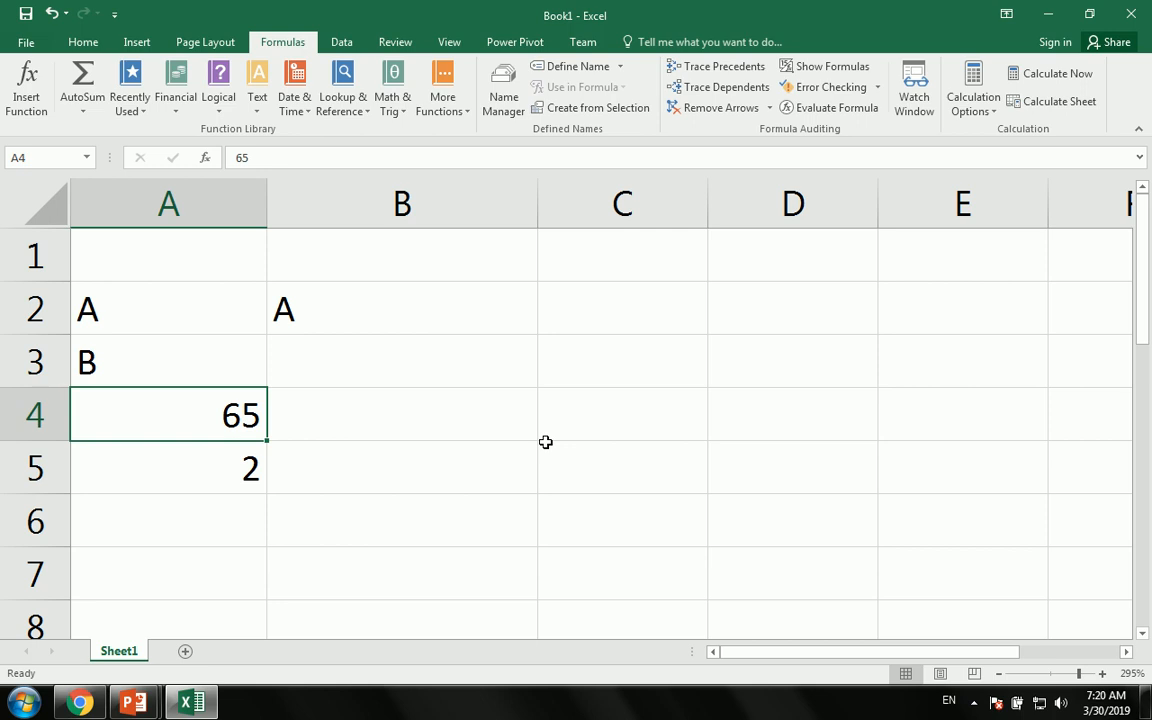
{"action": "key", "text": "Up"}
{"action": "key", "text": "Up"}
{"action": "key", "text": "Right"}
{"action": "key", "text": "Left"}
{"action": "key", "text": "Down"}
{"action": "key", "text": "Down"}
{"action": "key", "text": "Up"}
{"action": "key", "text": "Up"}
{"action": "key", "text": "Right"}
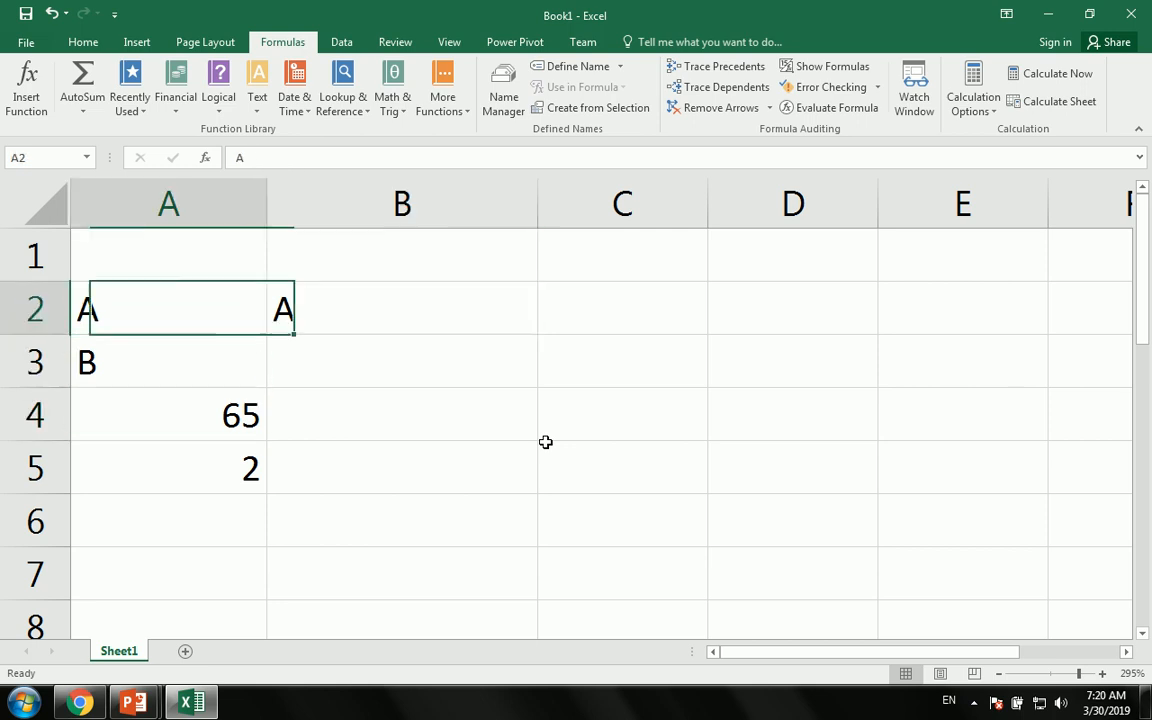
{"action": "key", "text": "Left"}
{"action": "key", "text": "Down"}
{"action": "key", "text": "Down"}
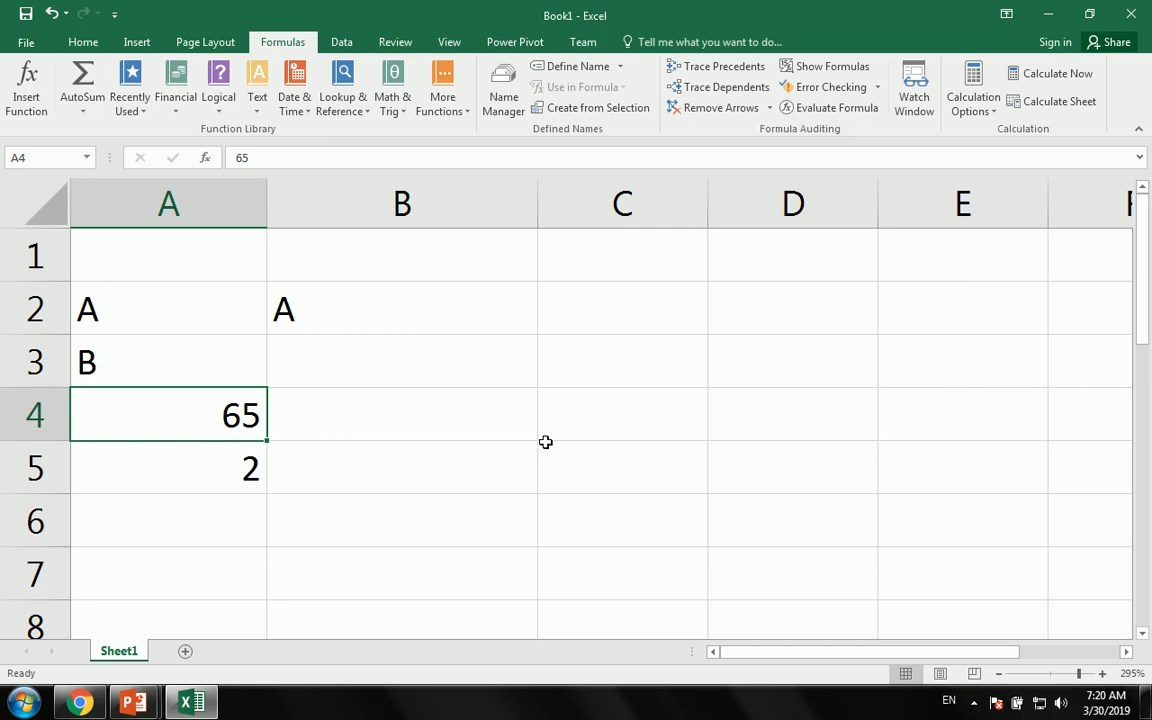
{"action": "type", "text": "105"}
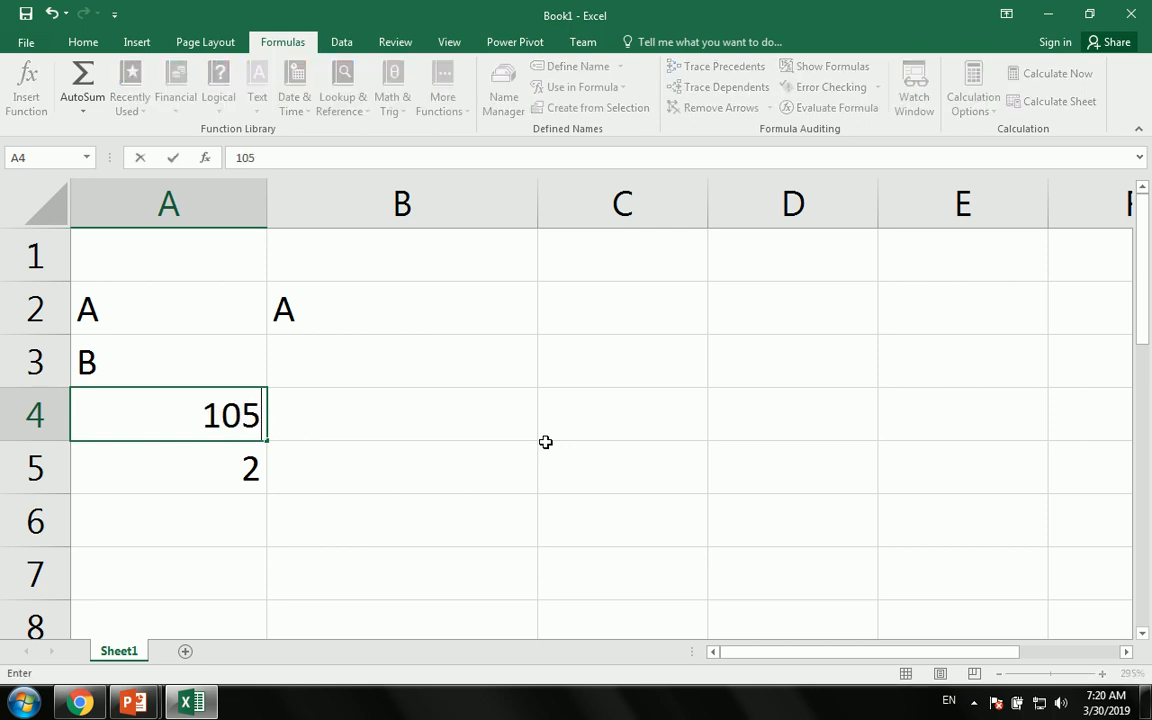
{"action": "key", "text": "Return"}
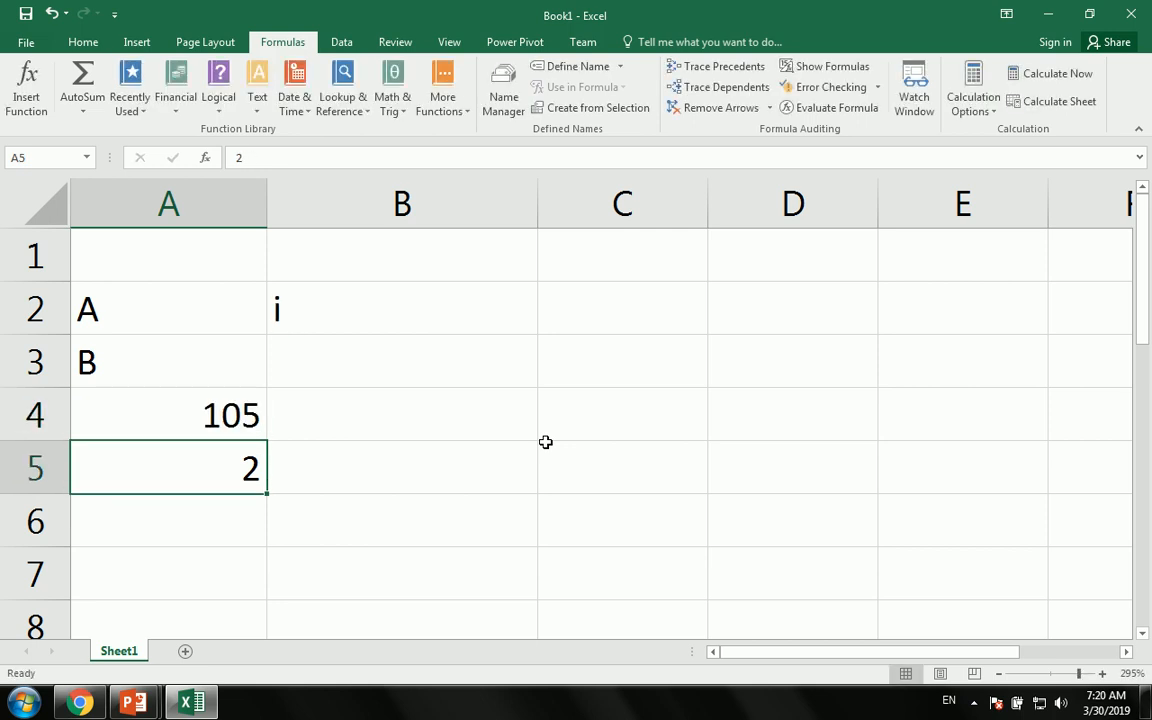
- Clear the test numbers in A4:B5 and the CHAR formula in B2
{"action": "key", "text": "Up"}
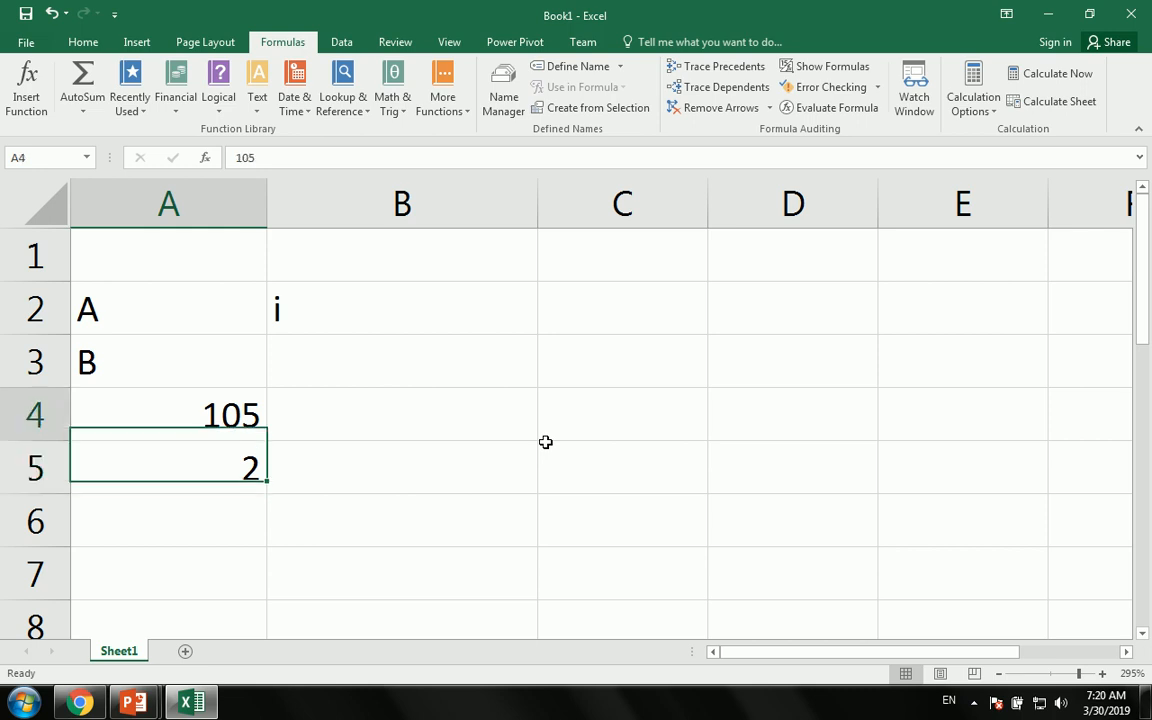
{"action": "key", "text": "shift+Right"}
{"action": "key", "text": "shift+Down"}
{"action": "key", "text": "Delete"}
{"action": "key", "text": "Up"}
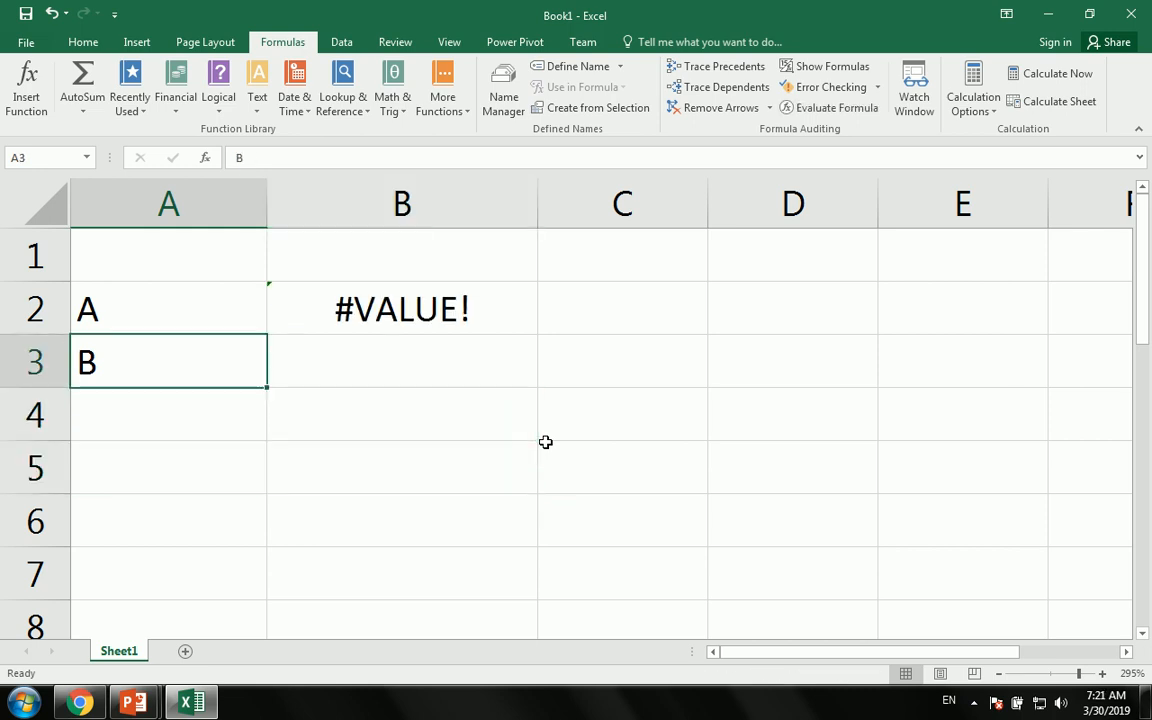
{"action": "key", "text": "Up"}
{"action": "key", "text": "Right"}
{"action": "key", "text": "Delete"}
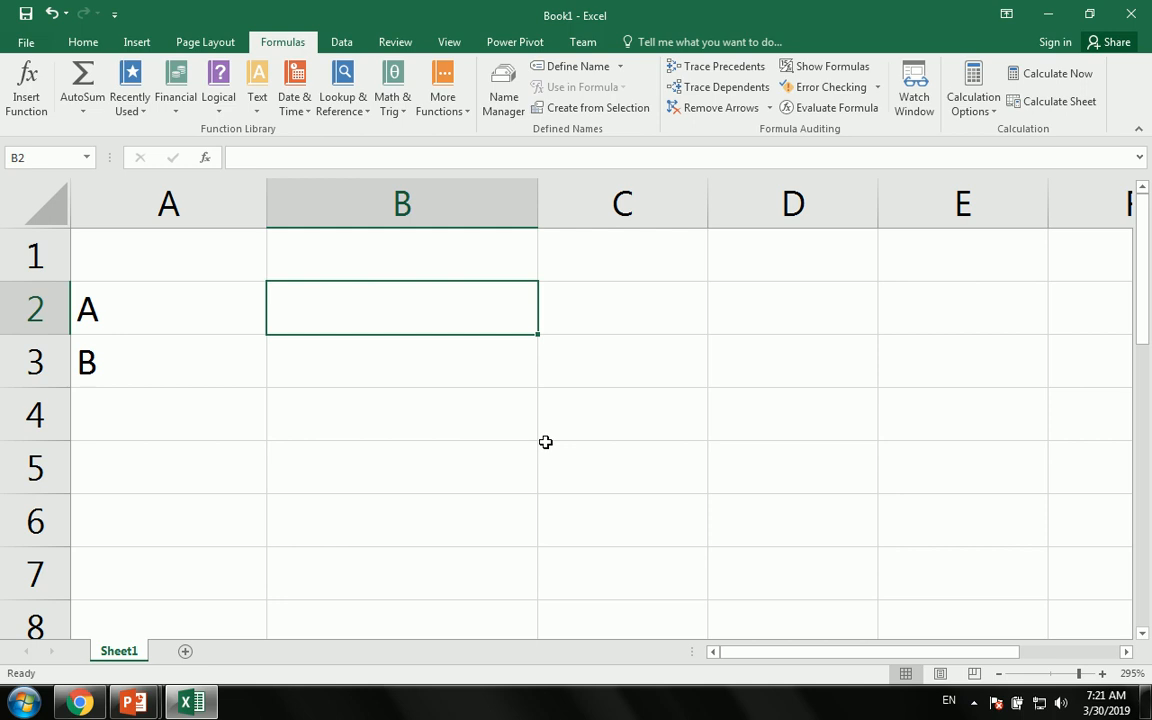
- Enter =CODE(A2) in B2 and delete the letter B from A3
{"action": "type", "text": "="}
{"action": "type", "text": "cod"}
{"action": "key", "text": "Tab"}
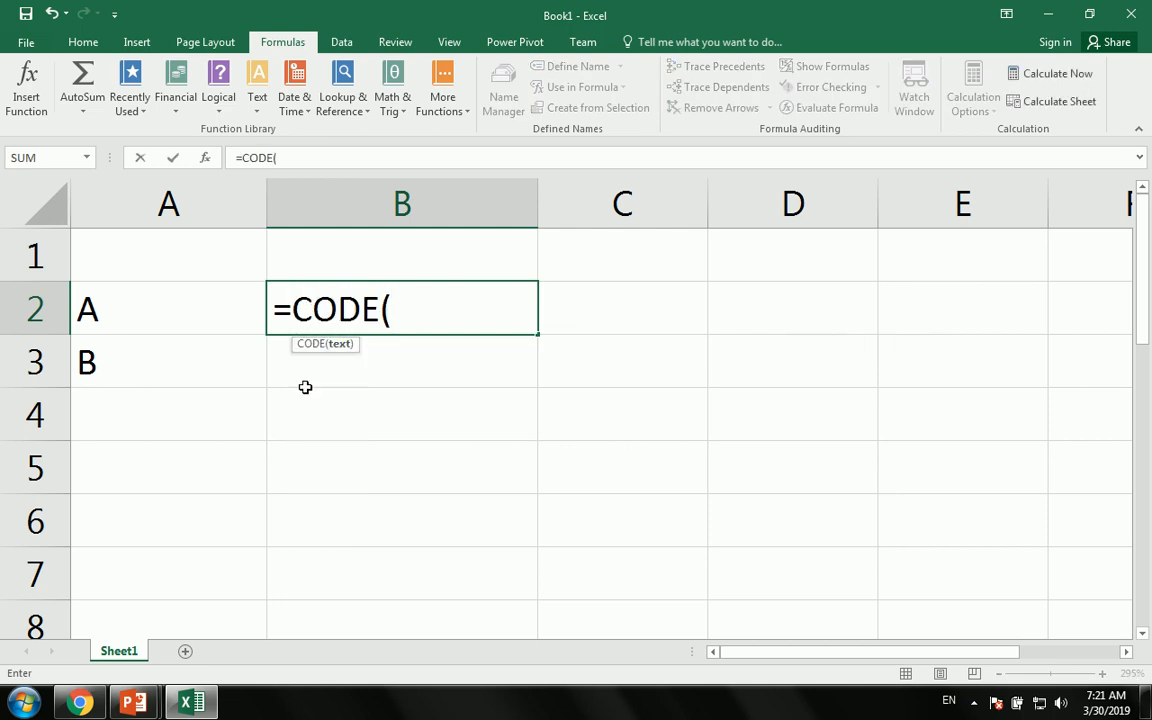
{"action": "left_click", "coordinate": [121, 313]}
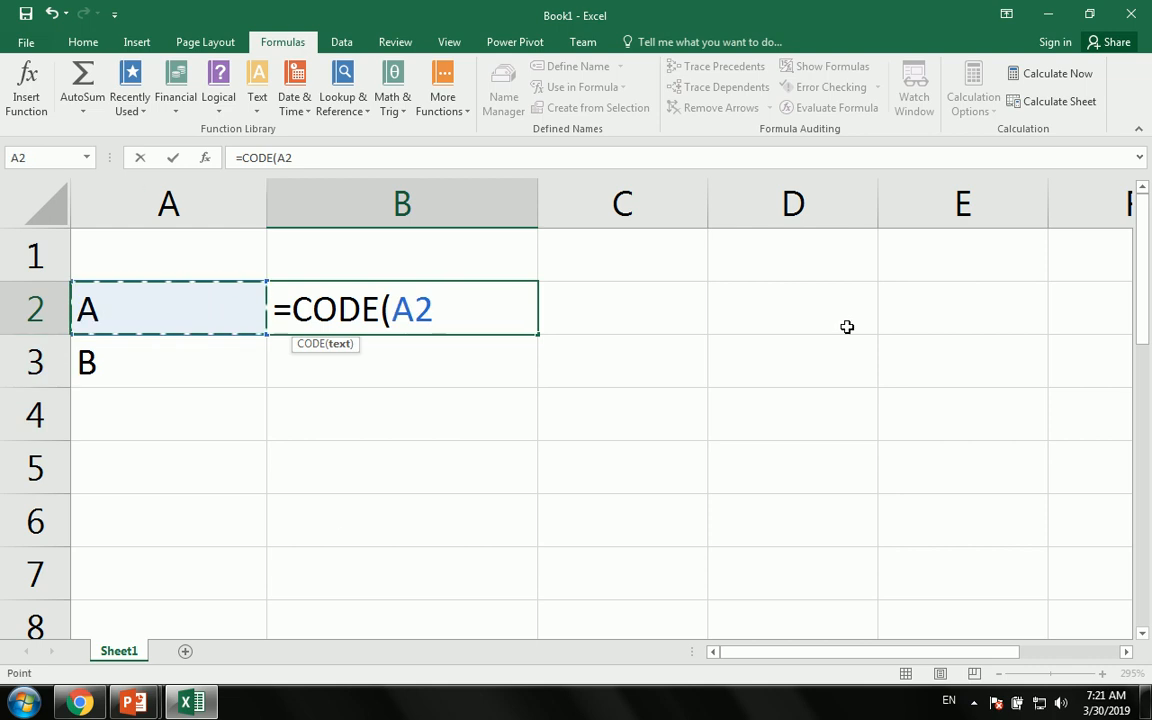
{"action": "key", "text": "Return"}
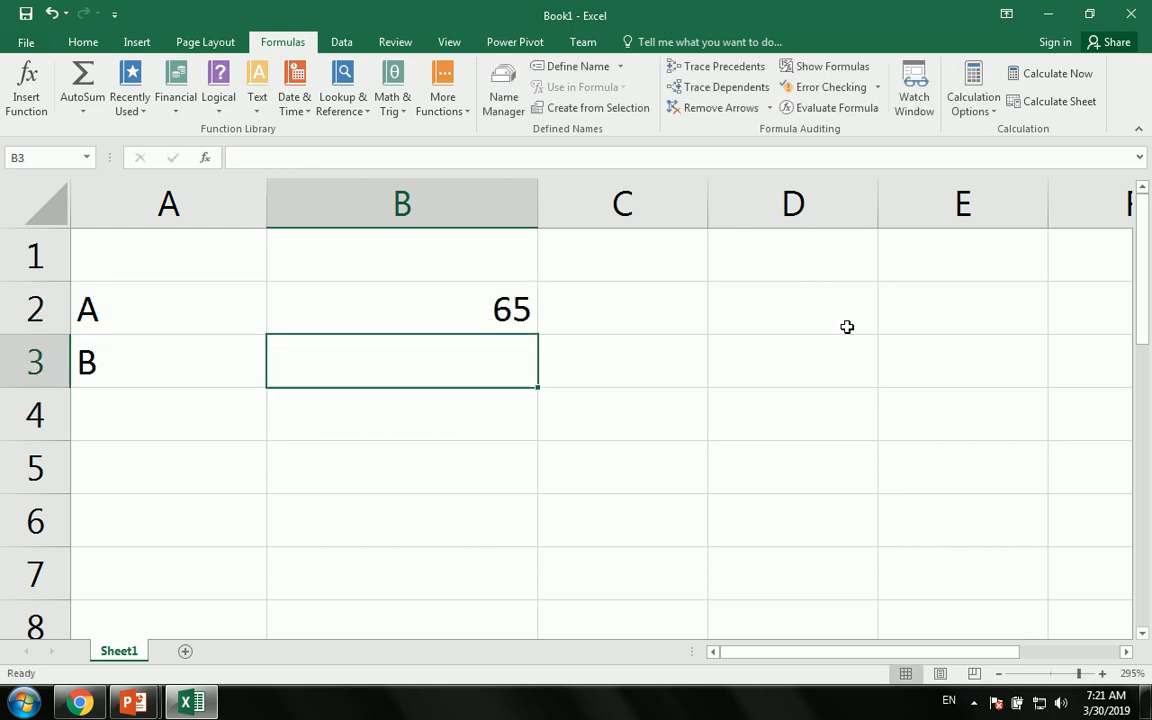
{"action": "key", "text": "Left"}
{"action": "key", "text": "Delete"}
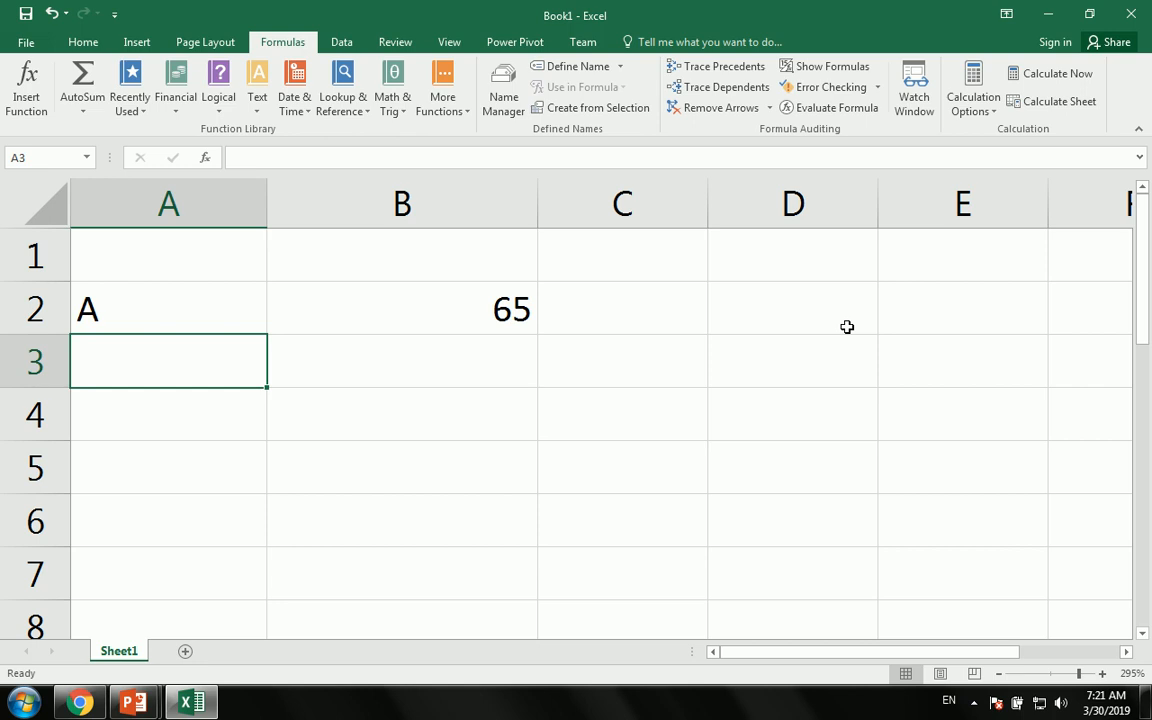
- Try lowercase a and then q in A2 to see their character codes
{"action": "key", "text": "Up"}
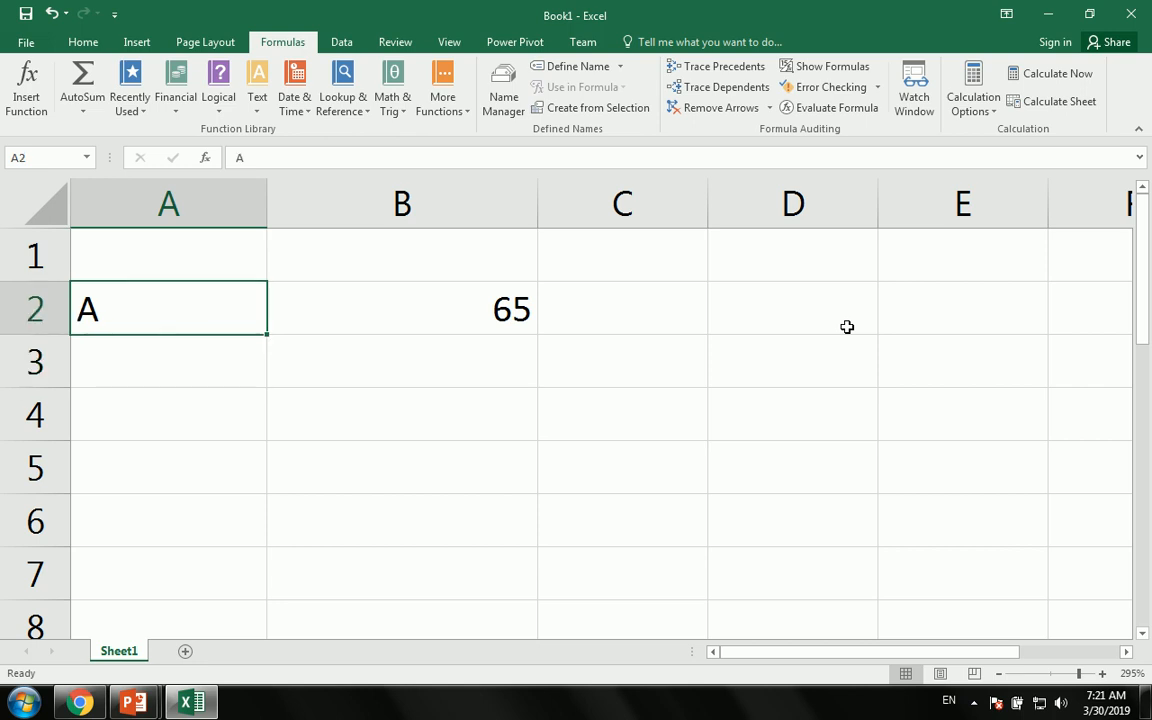
{"action": "type", "text": "a"}
{"action": "key", "text": "Return"}
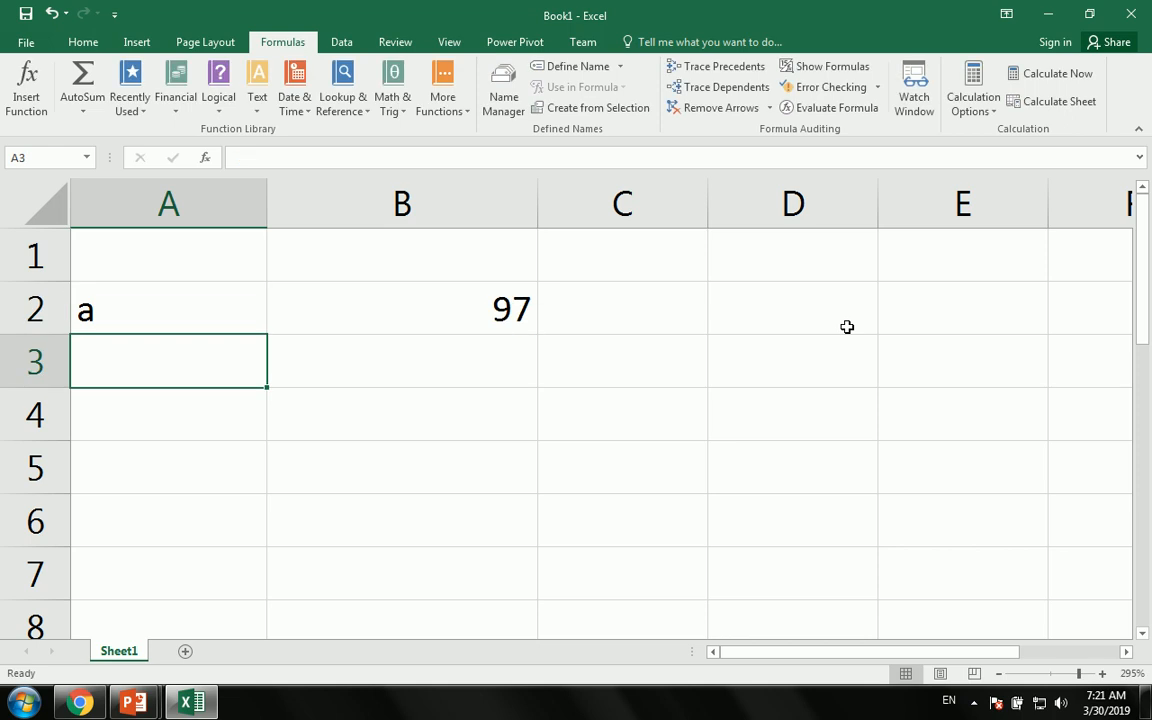
{"action": "key", "text": "Up"}
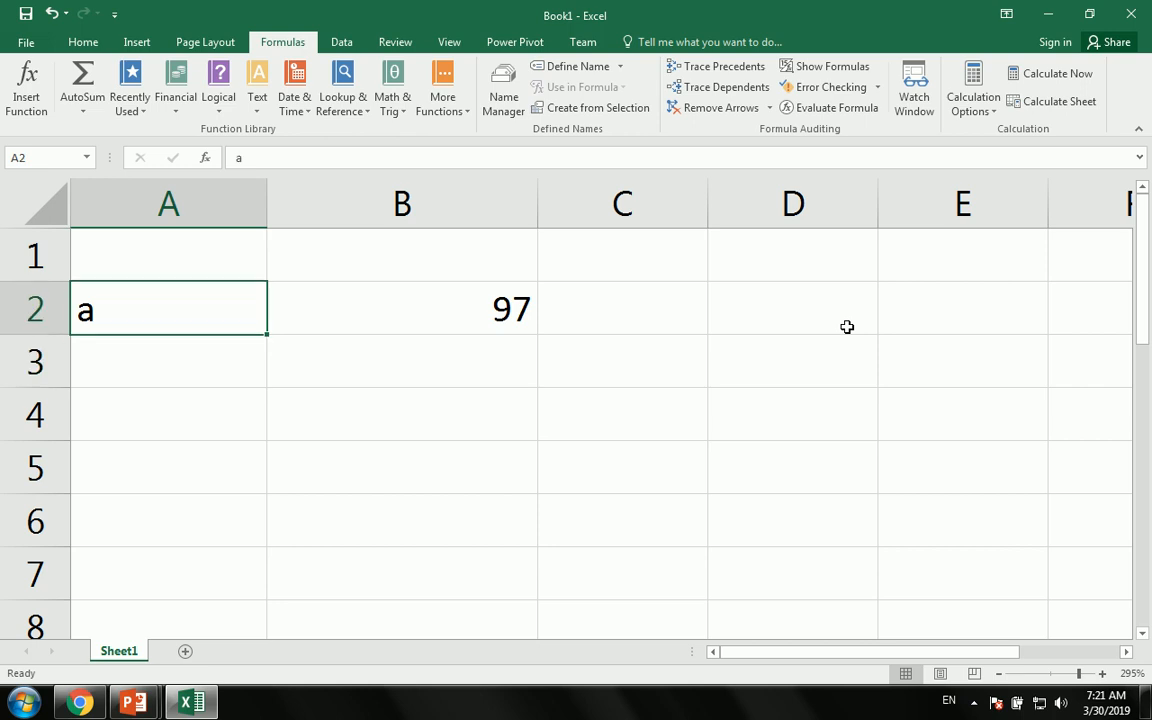
{"action": "type", "text": "q"}
{"action": "key", "text": "Return"}
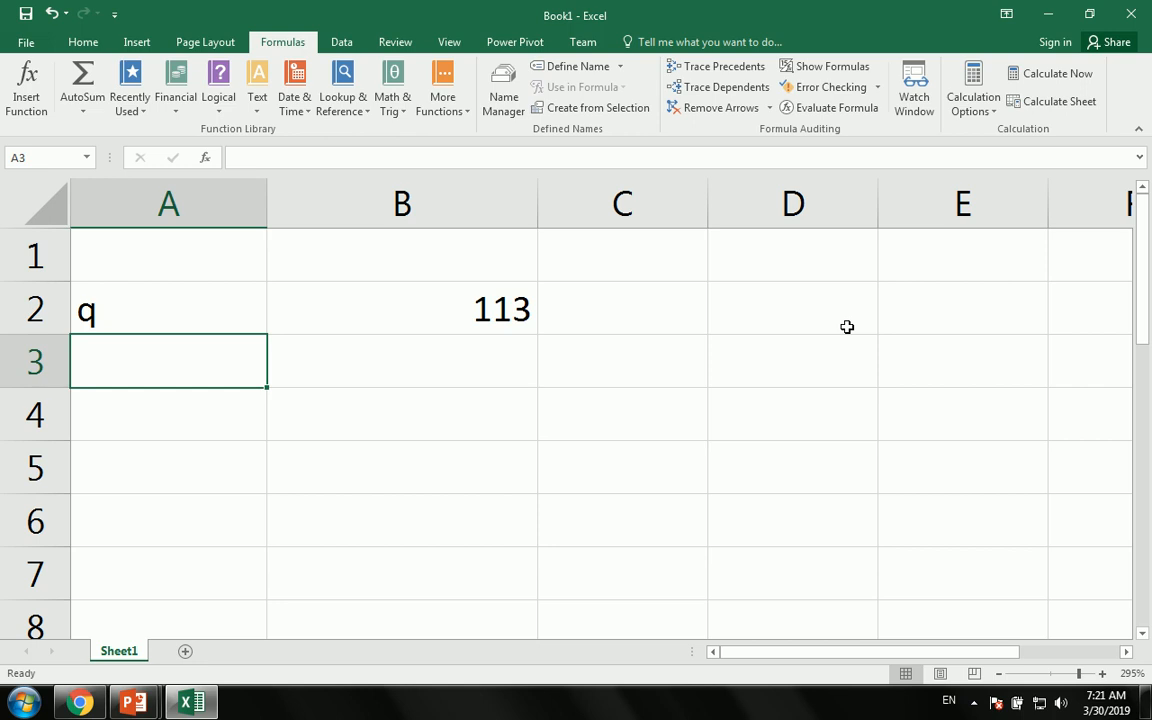
- Clear A2 and B2, then bring the Excel workbook back from the desktop
{"action": "key", "text": "Up"}
{"action": "key", "text": "Delete"}
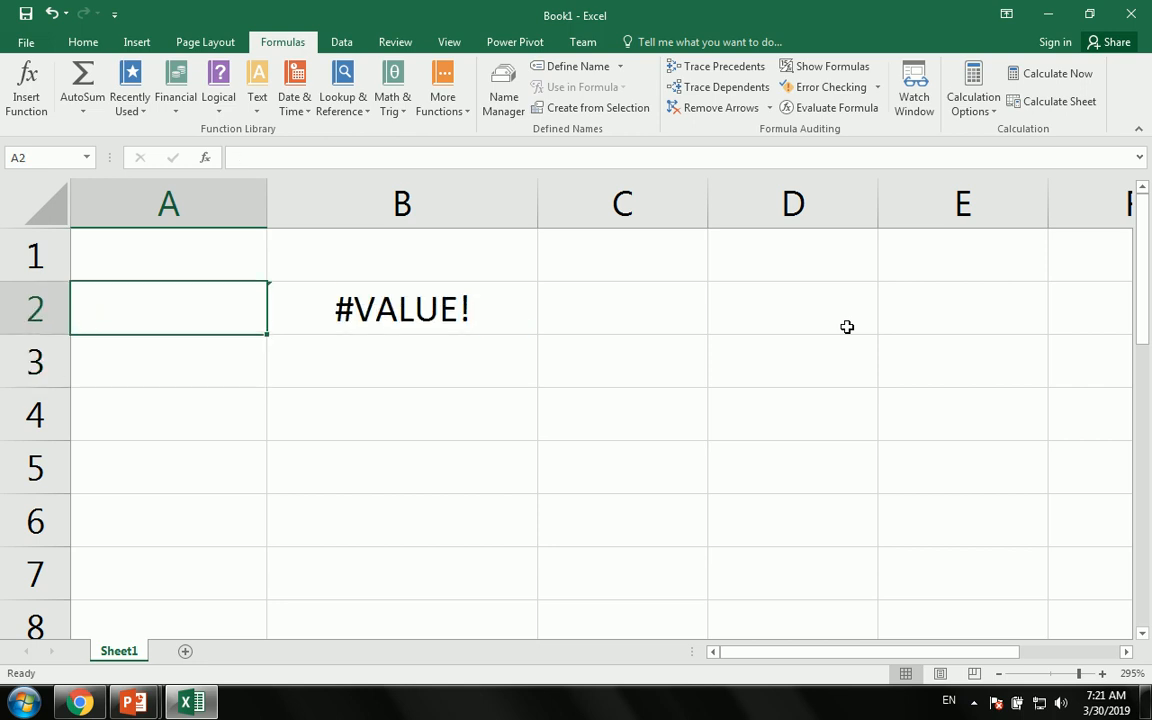
{"action": "key", "text": "Right"}
{"action": "key", "text": "Delete"}
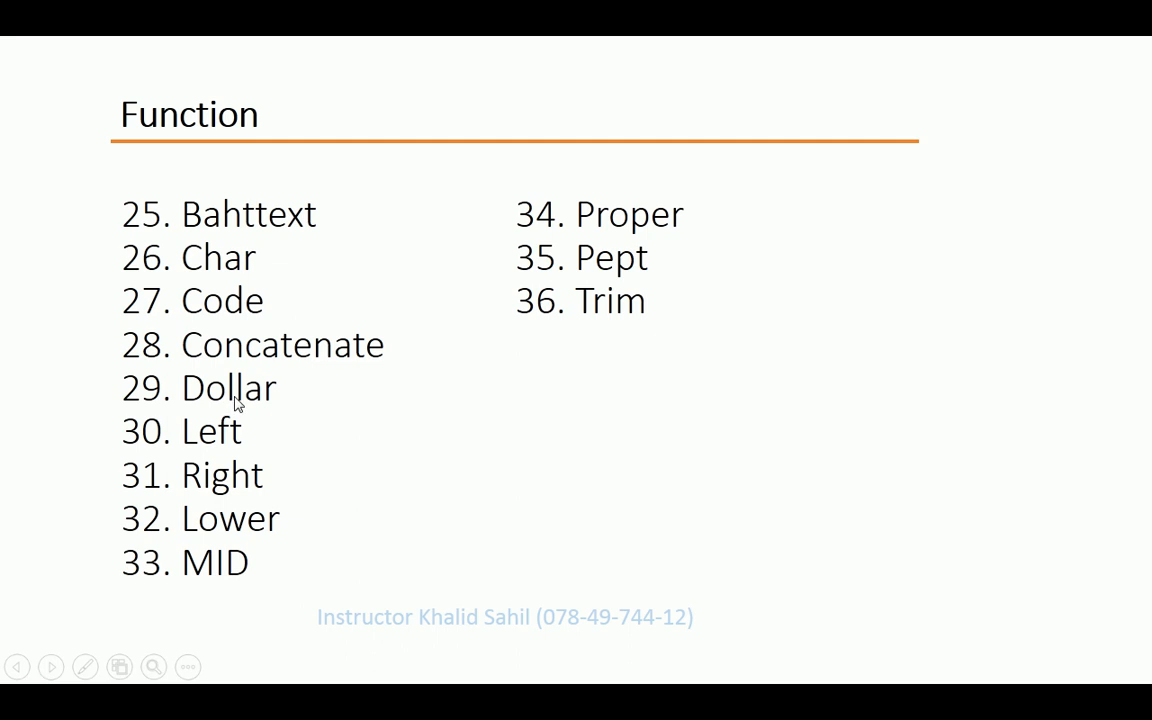
{"action": "key", "text": "super+d"}
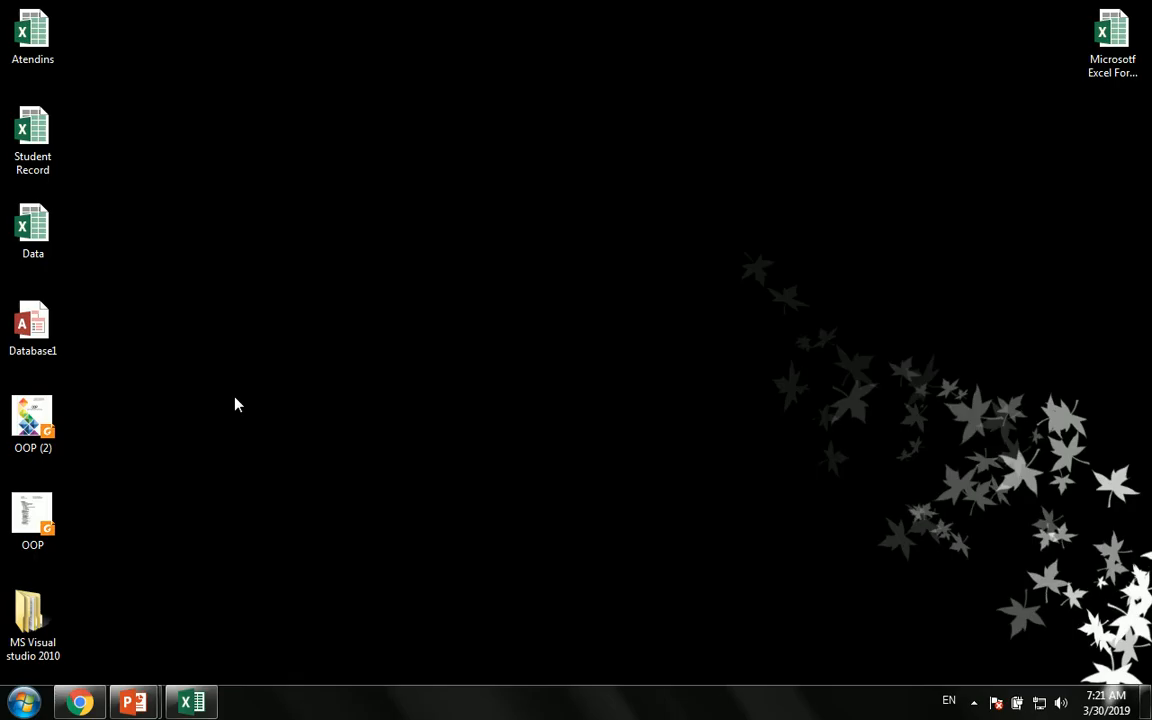
{"action": "left_click", "coordinate": [192, 700]}
{"action": "left_click", "coordinate": [380, 378]}
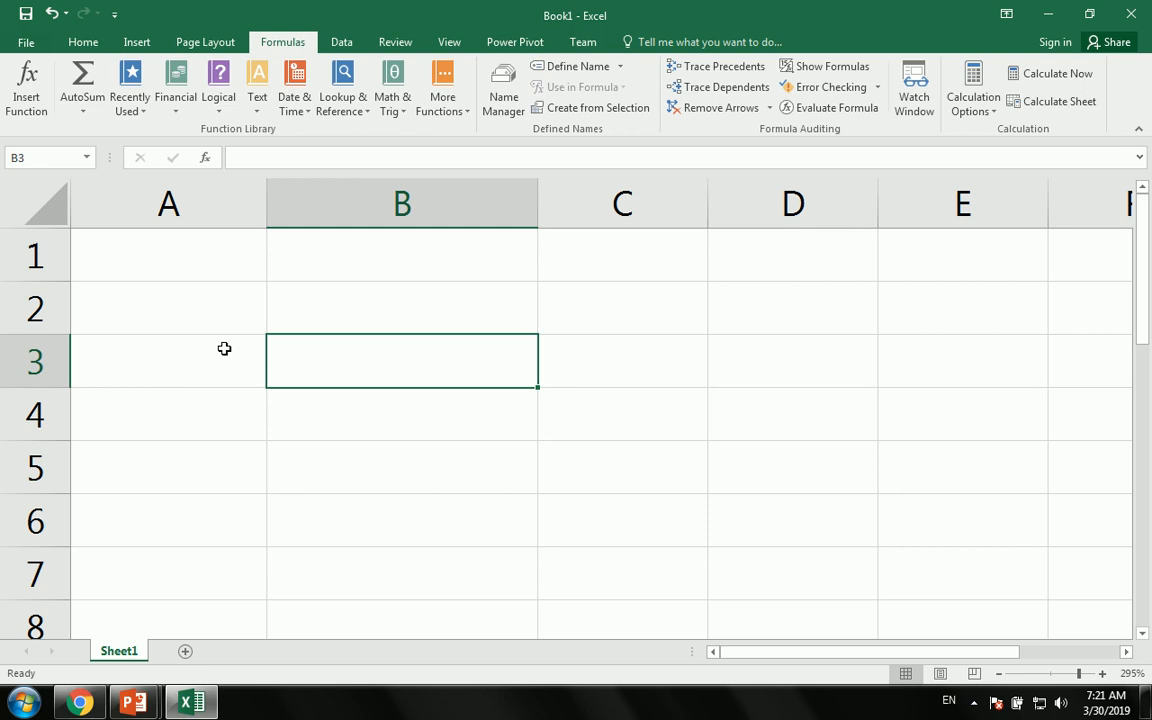
- Enter the numbers 1, 2 and 3 in A2:A4
{"action": "left_click", "coordinate": [188, 303]}
{"action": "type", "text": "1"}
{"action": "key", "text": "Return"}
{"action": "type", "text": "2"}
{"action": "key", "text": "Return"}
{"action": "type", "text": "3"}
{"action": "key", "text": "Return"}
{"action": "key", "text": "Up"}
{"action": "key", "text": "Up"}
{"action": "key", "text": "Up"}
- Enter =DOLLAR(A2) in B2 and fill it down to row 8
{"action": "key", "text": "Right"}
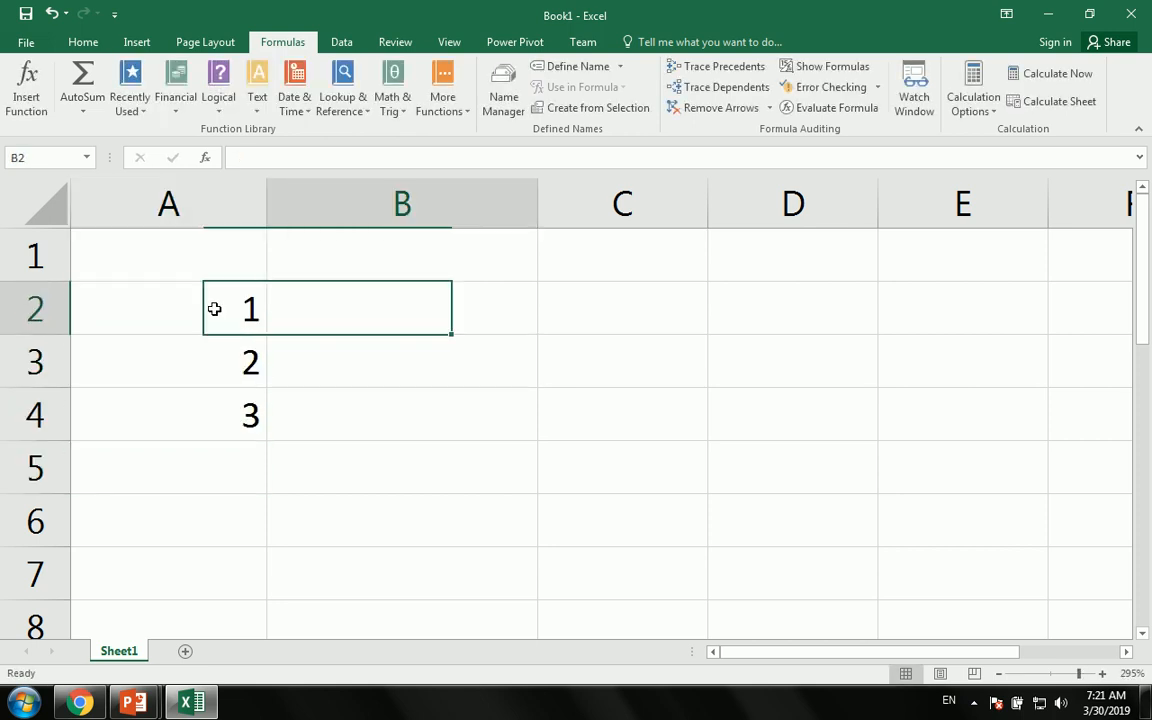
{"action": "type", "text": "=dol"}
{"action": "key", "text": "Tab"}
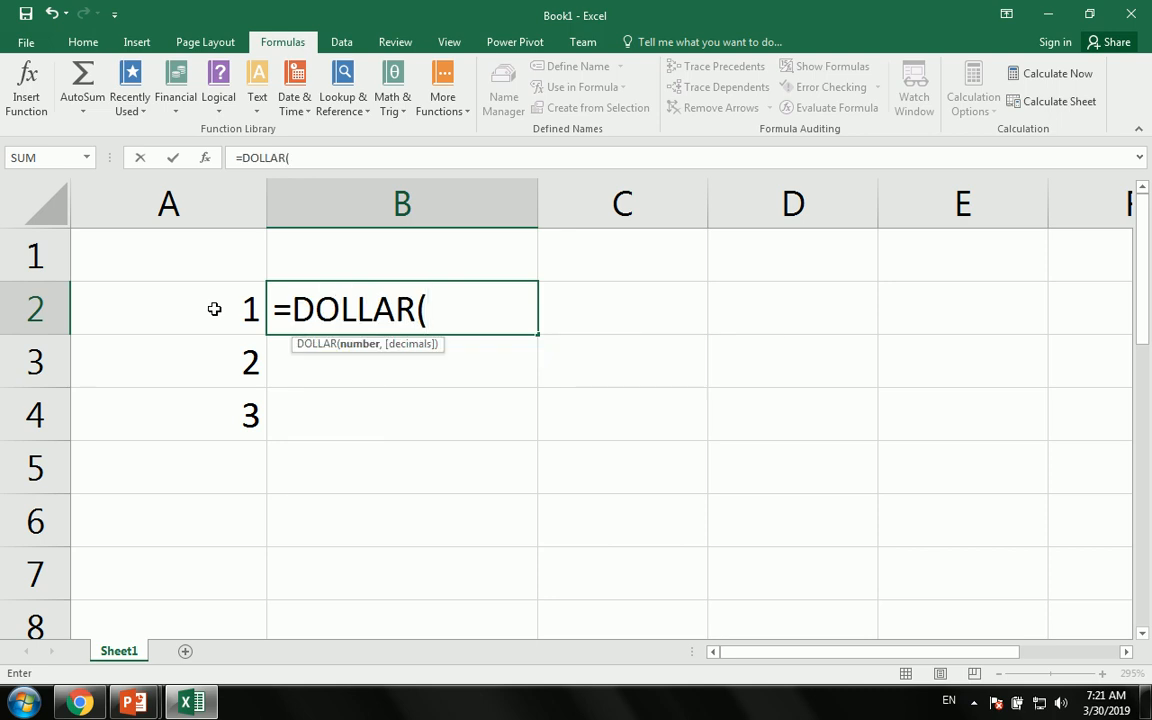
{"action": "left_click", "coordinate": [234, 313]}
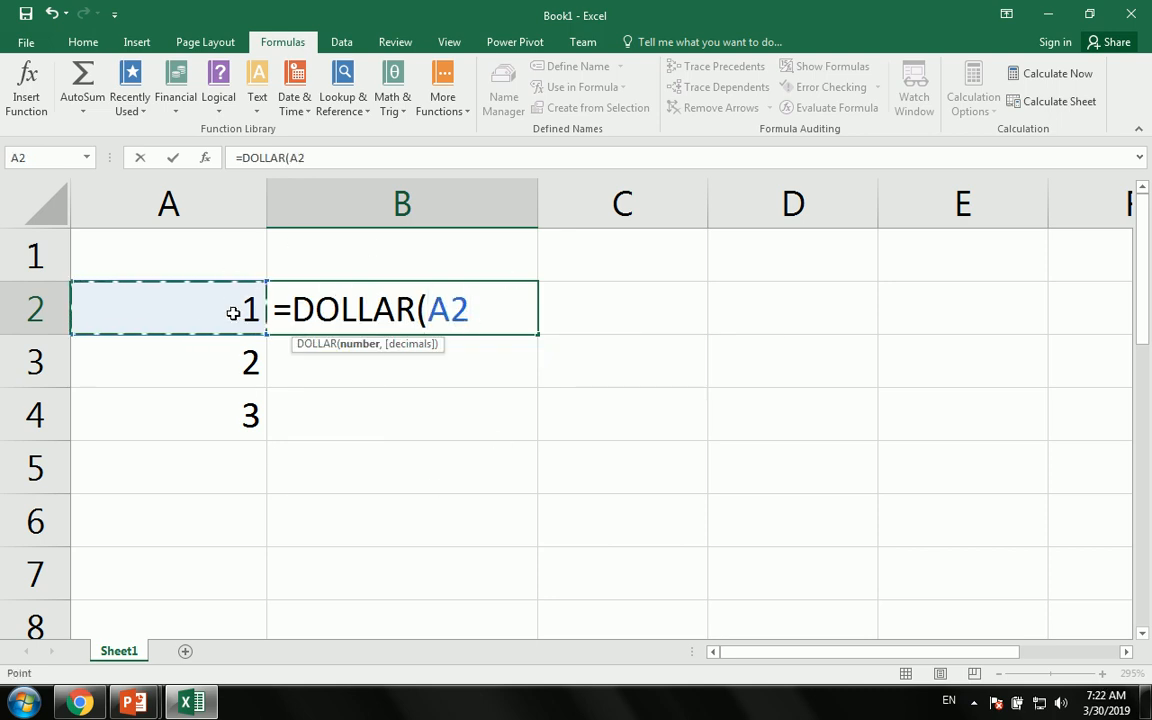
{"action": "key", "text": "Return"}
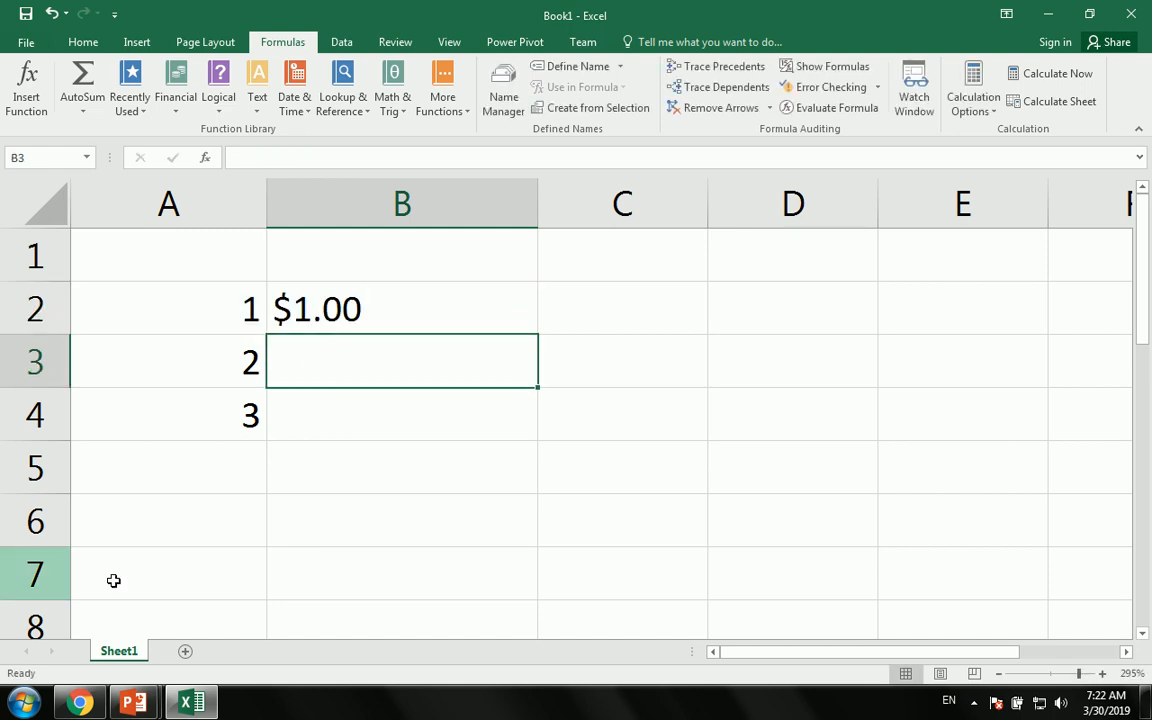
{"action": "left_click", "coordinate": [305, 305]}
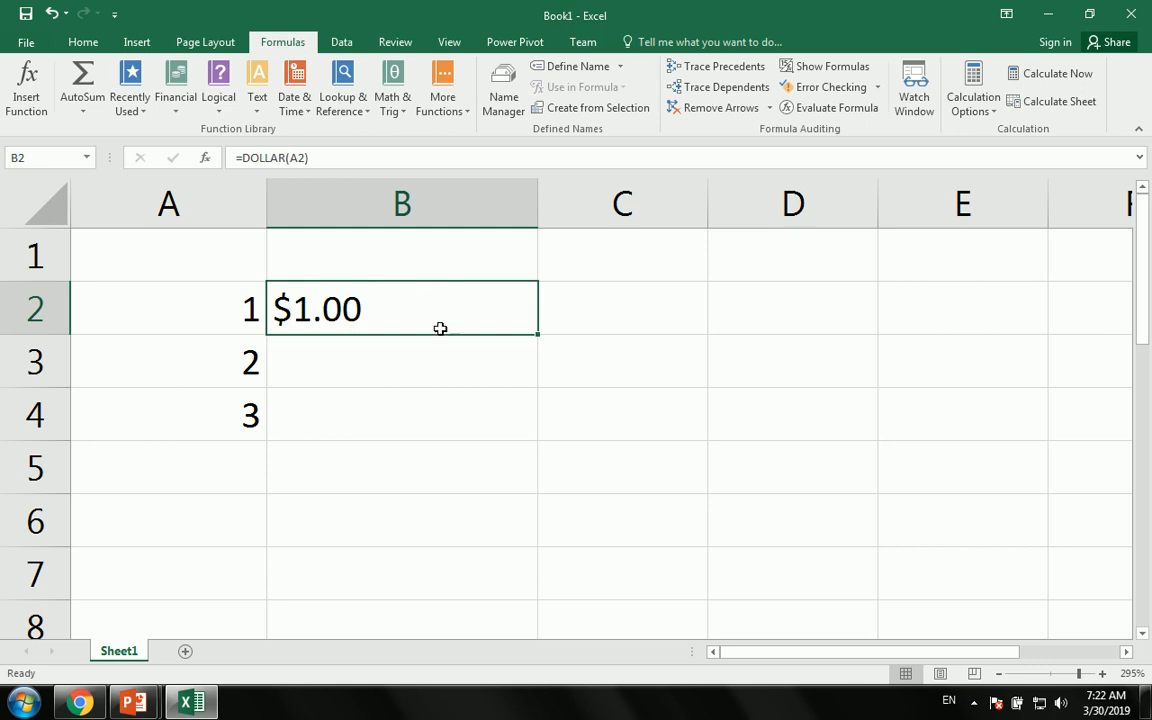
{"action": "left_click_drag", "start_coordinate": [540, 333], "coordinate": [548, 642]}
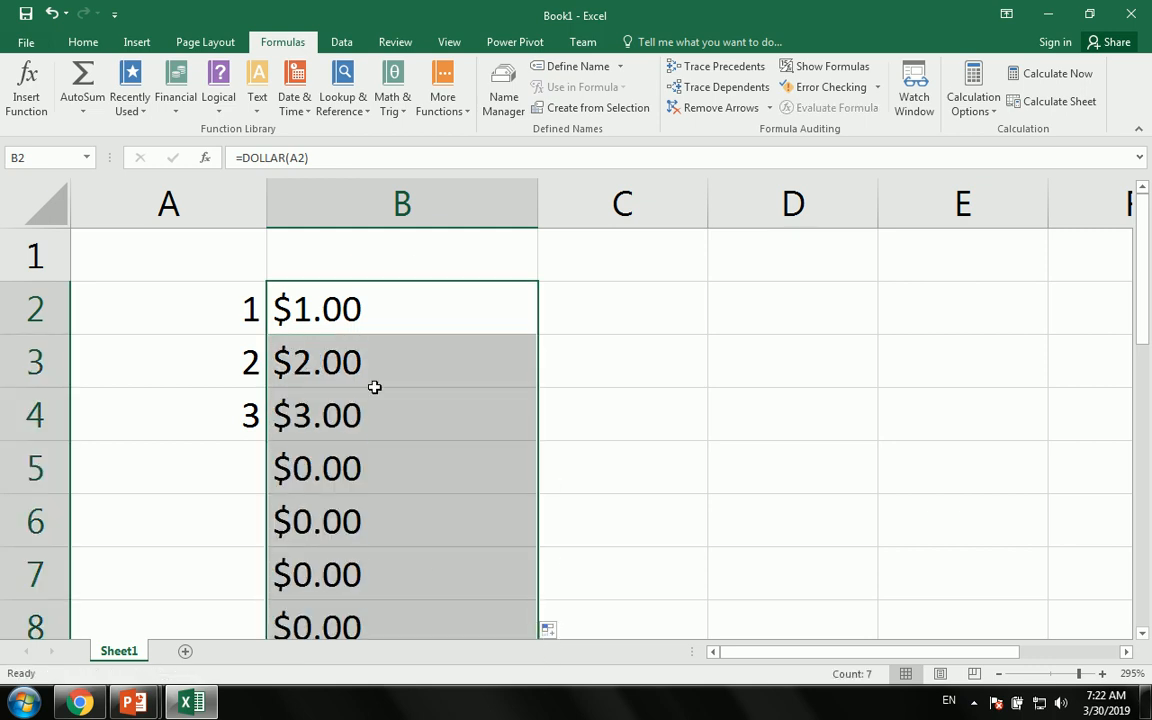
- Enter 100 in A5
{"action": "left_click", "coordinate": [225, 457]}
{"action": "type", "text": "100"}
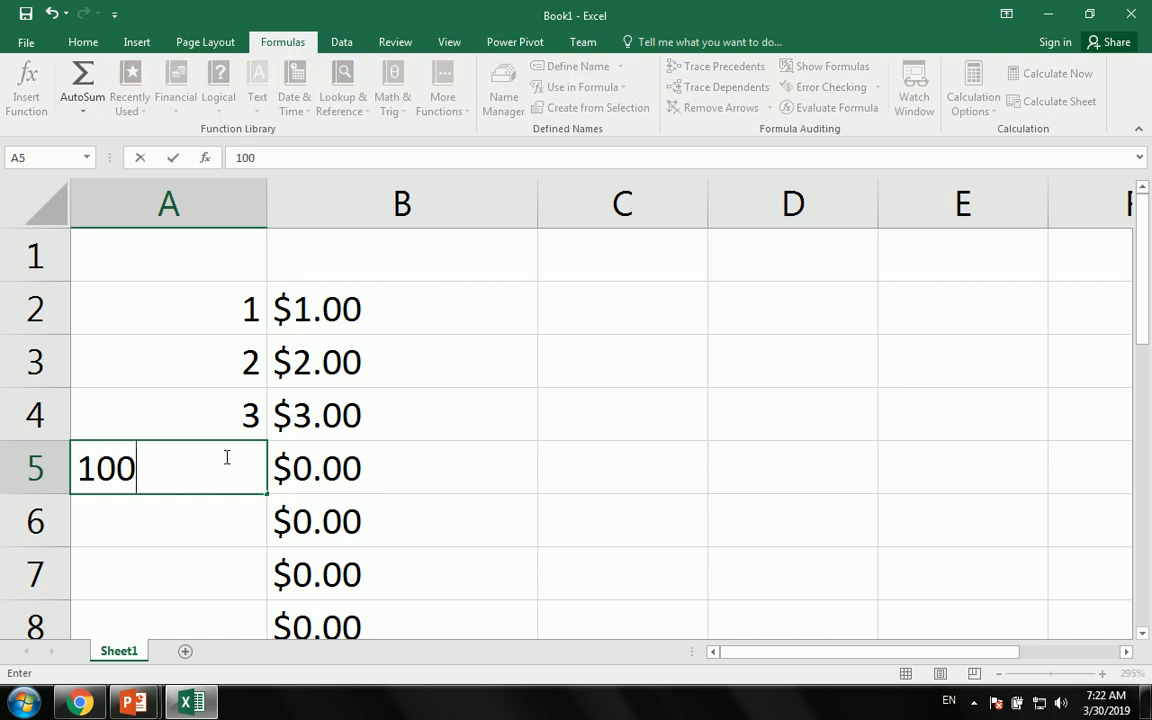
{"action": "key", "text": "Return"}
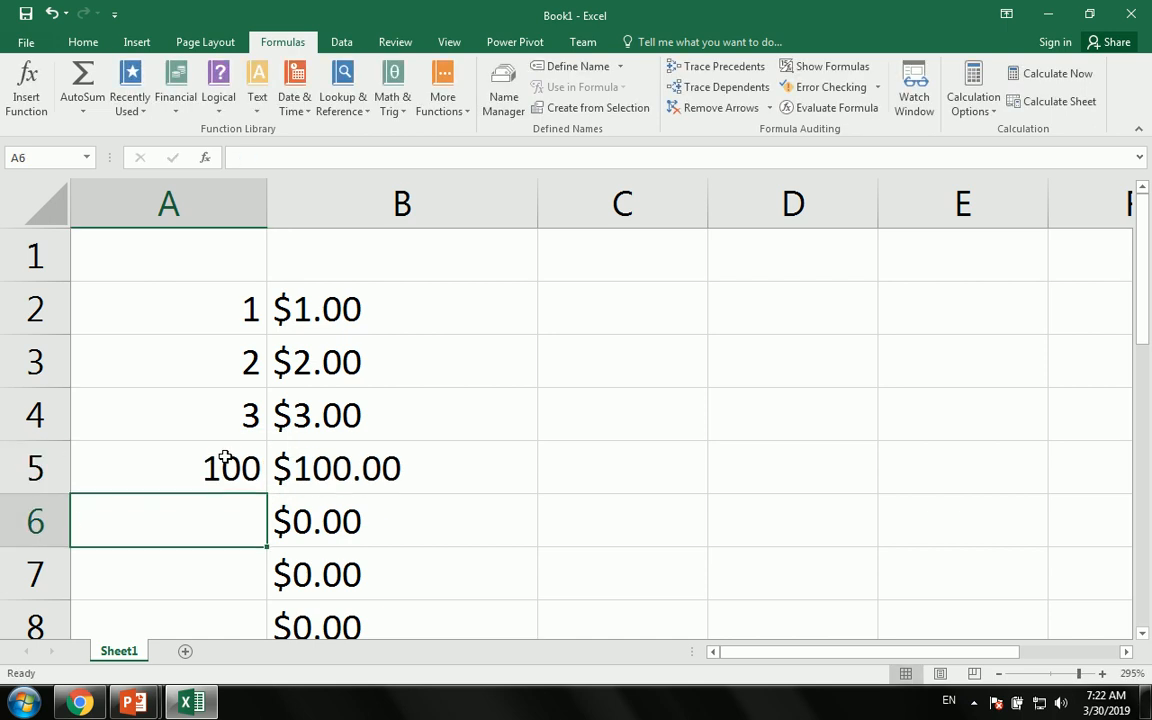
- Clear the DOLLAR currency results in column B
{"action": "left_click_drag", "start_coordinate": [489, 311], "coordinate": [391, 501]}
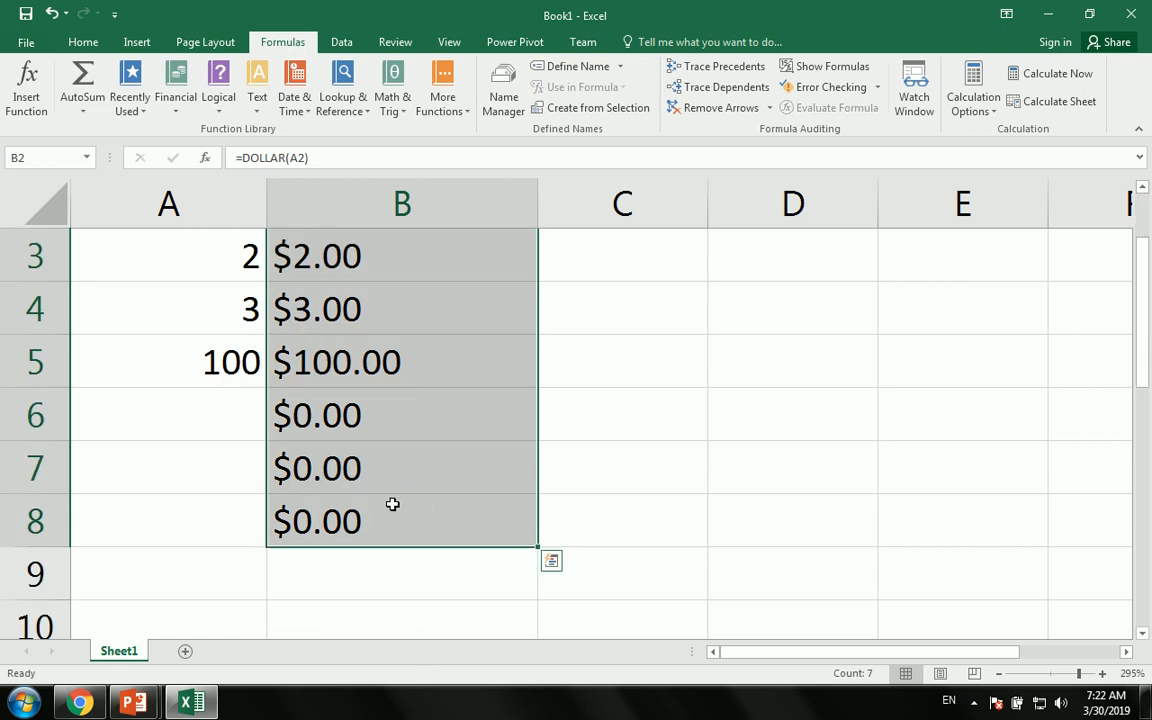
{"action": "left_click", "coordinate": [85, 44]}
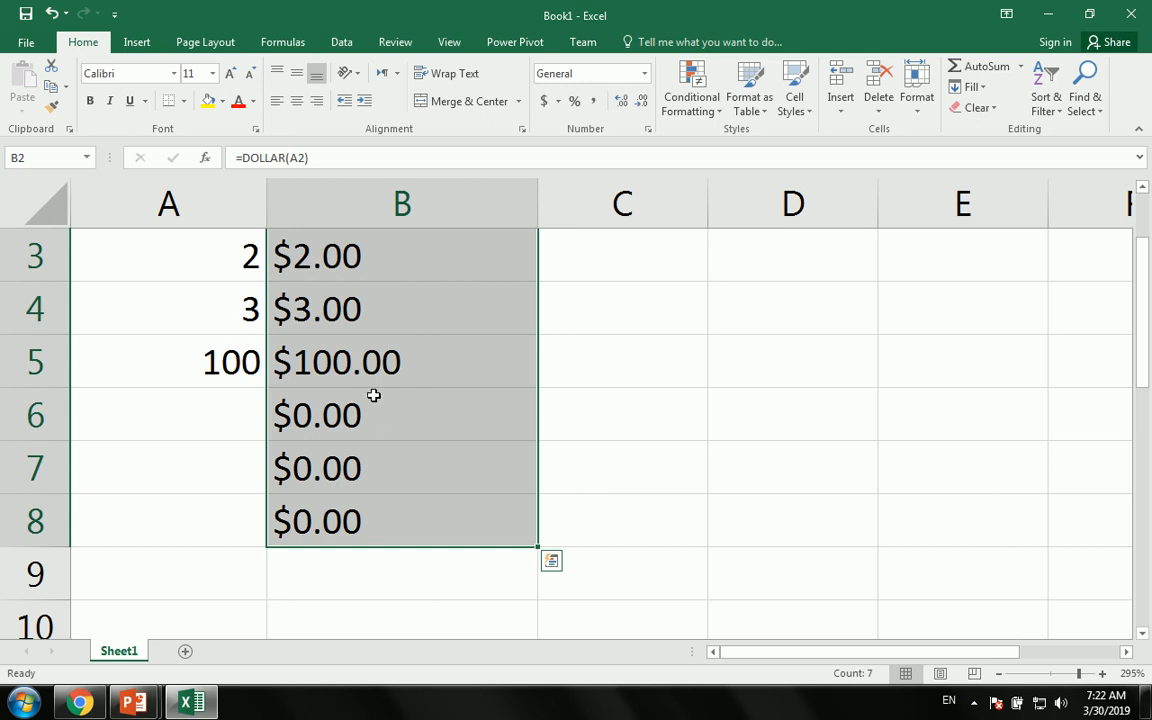
{"action": "scroll", "coordinate": [373, 422], "scroll_direction": "up", "scroll_amount": 1}
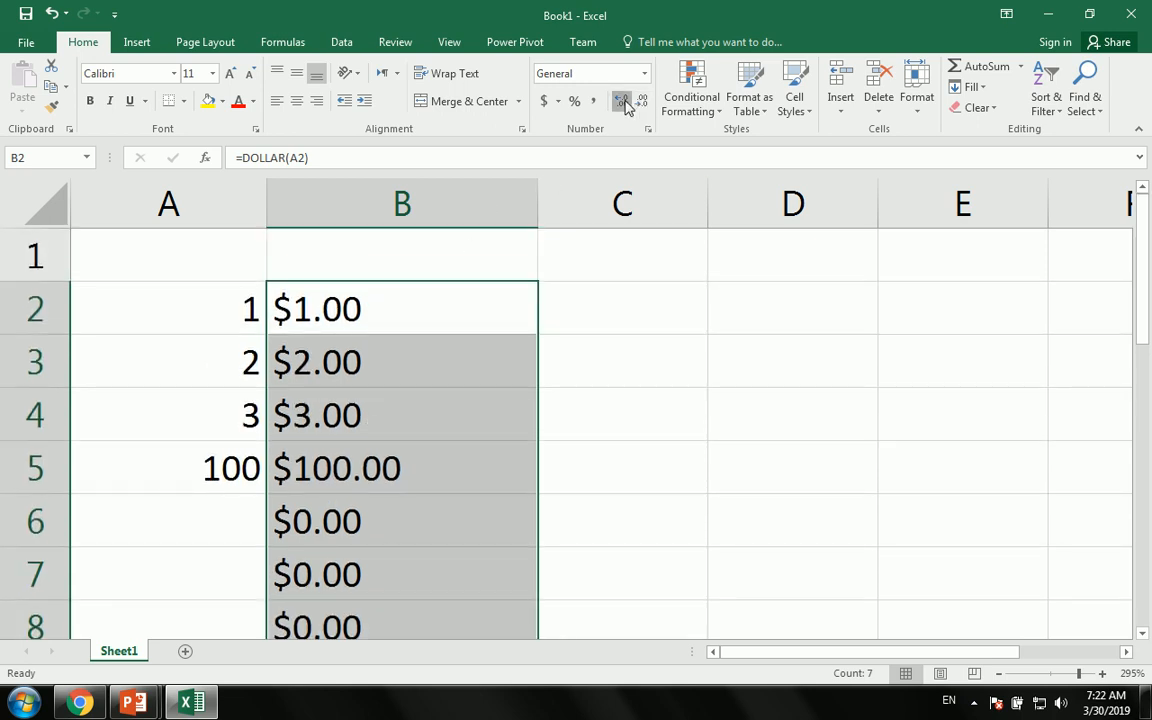
{"action": "key", "text": "Delete"}
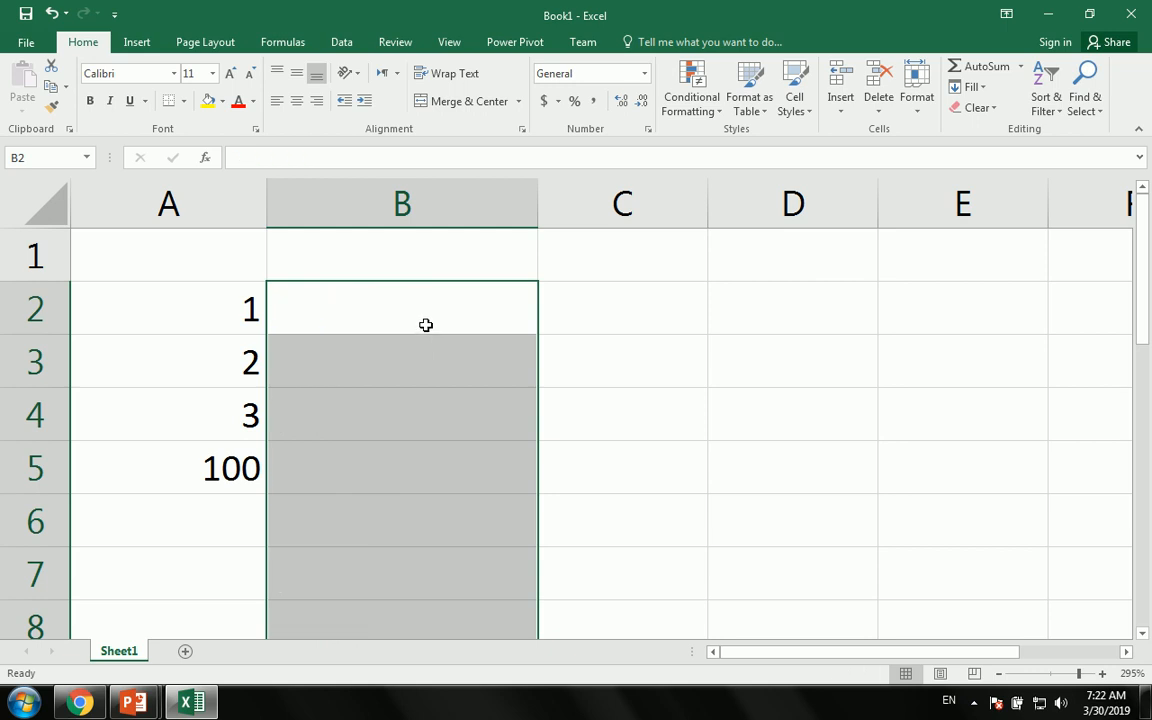
- Enter =DOLLAR(A2,0) in B2 and fill it down to B6
{"action": "left_click", "coordinate": [445, 318]}
{"action": "type", "text": "=do"}
{"action": "key", "text": "Tab"}
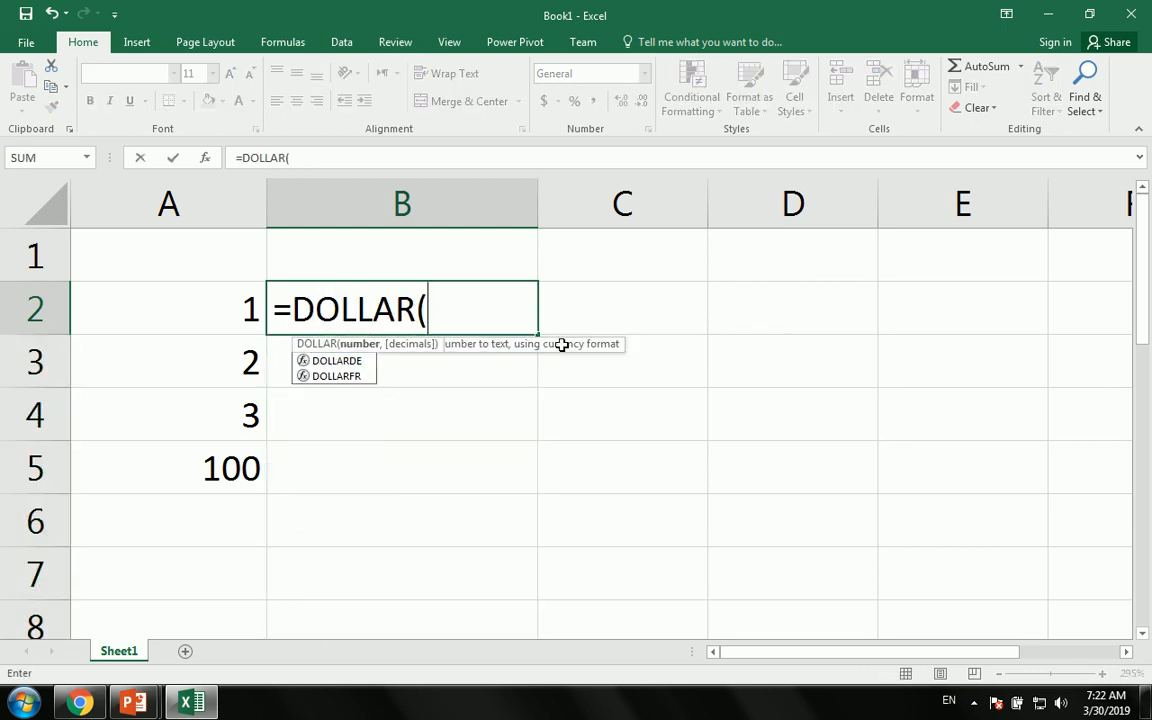
{"action": "left_click", "coordinate": [204, 309]}
{"action": "type", "text": ","}
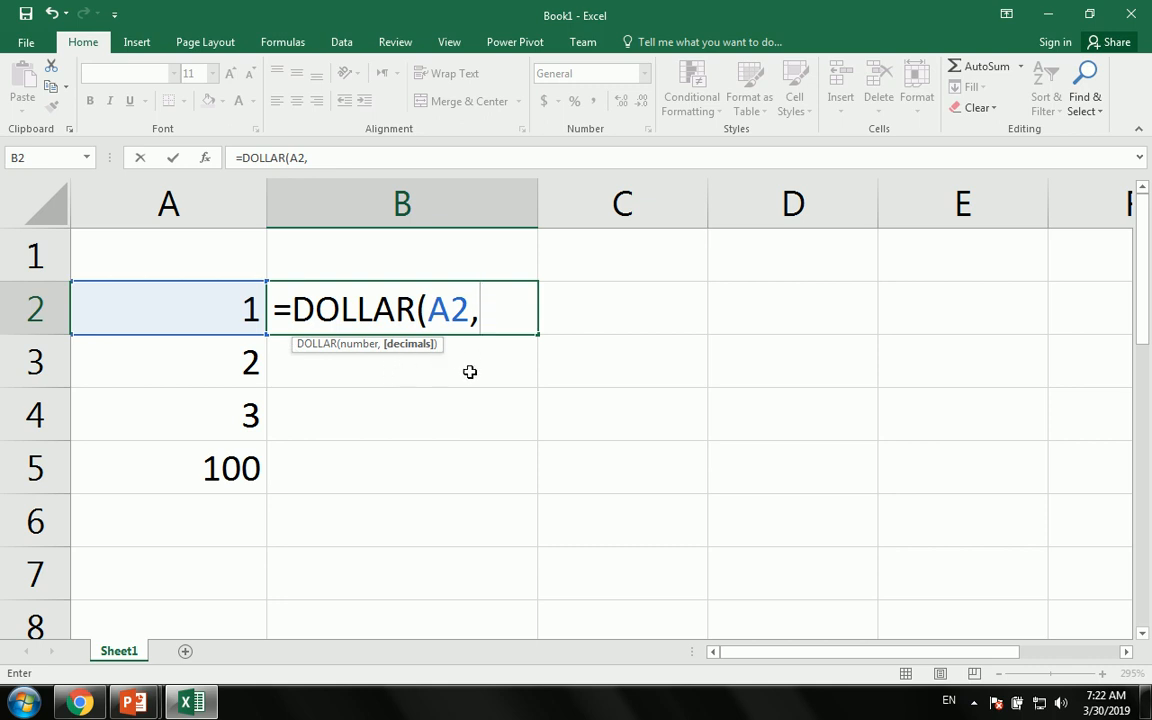
{"action": "type", "text": "0"}
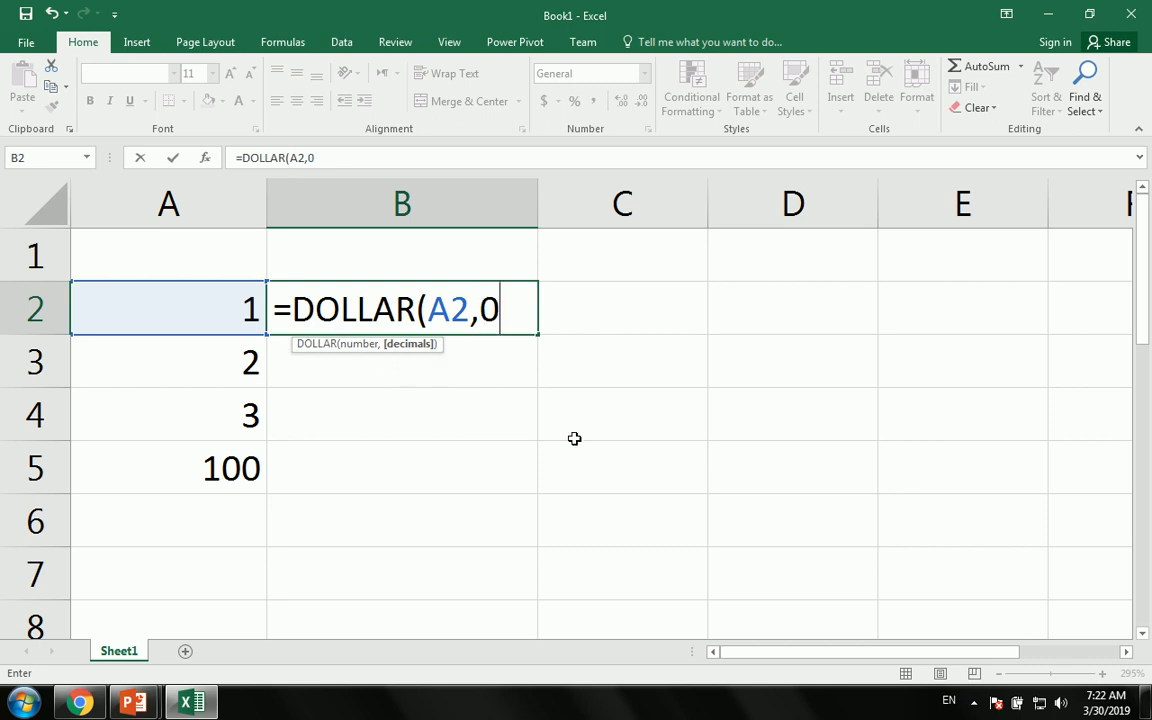
{"action": "key", "text": "Return"}
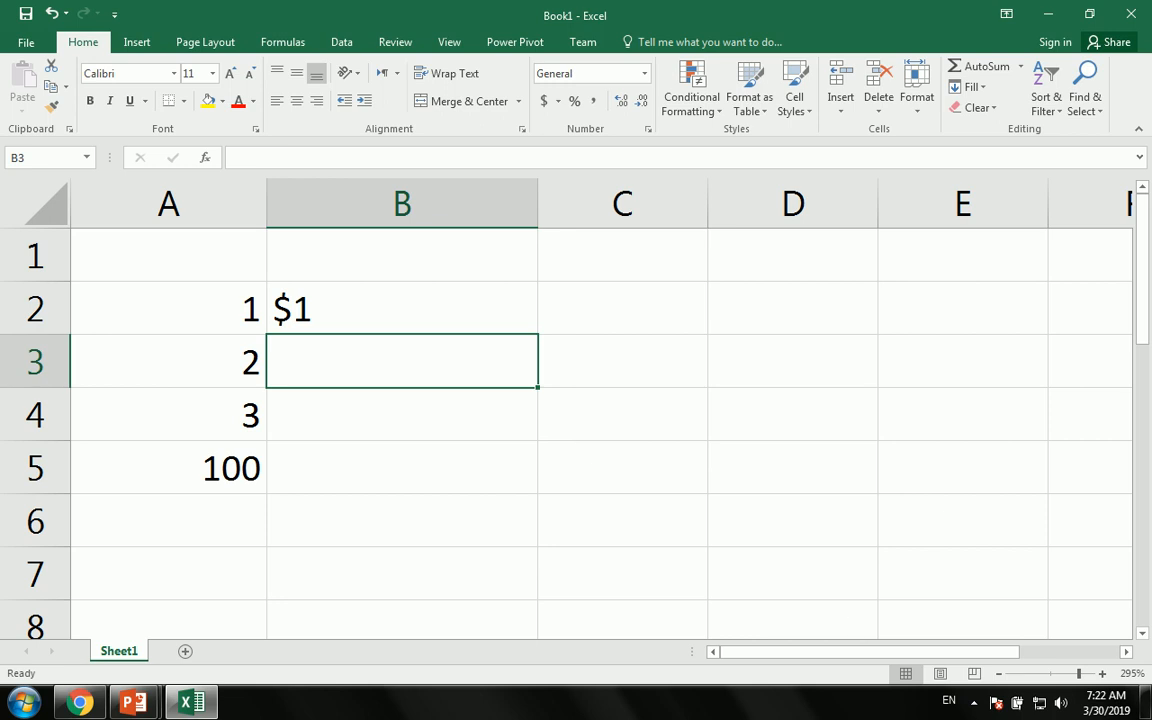
{"action": "left_click", "coordinate": [475, 292]}
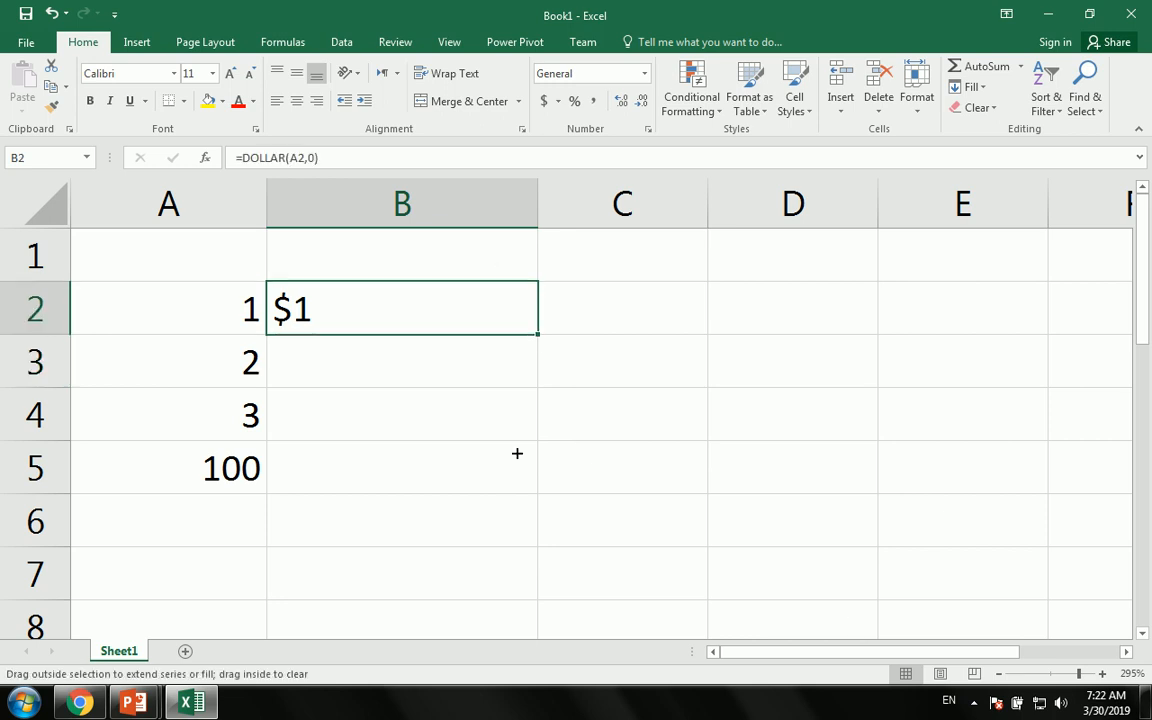
{"action": "left_click_drag", "start_coordinate": [538, 338], "coordinate": [530, 540]}
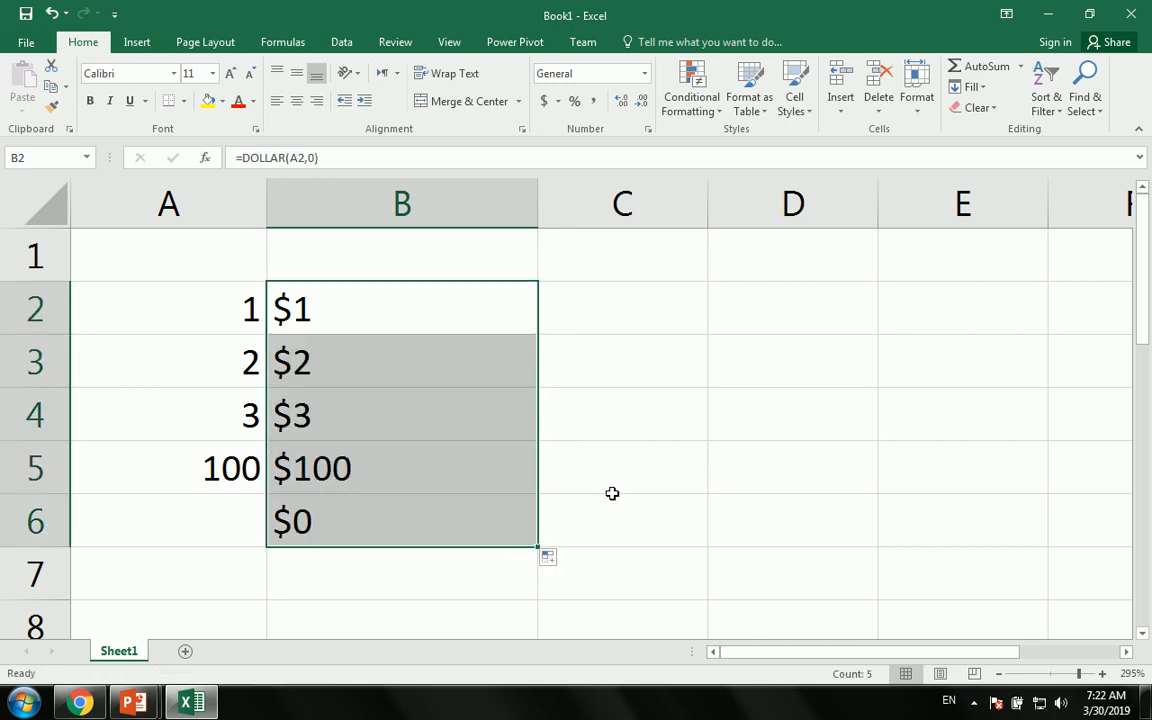
- Clear the DOLLAR results, the column A numbers and a stray 'ds' entry in B3
{"action": "key", "text": "Delete"}
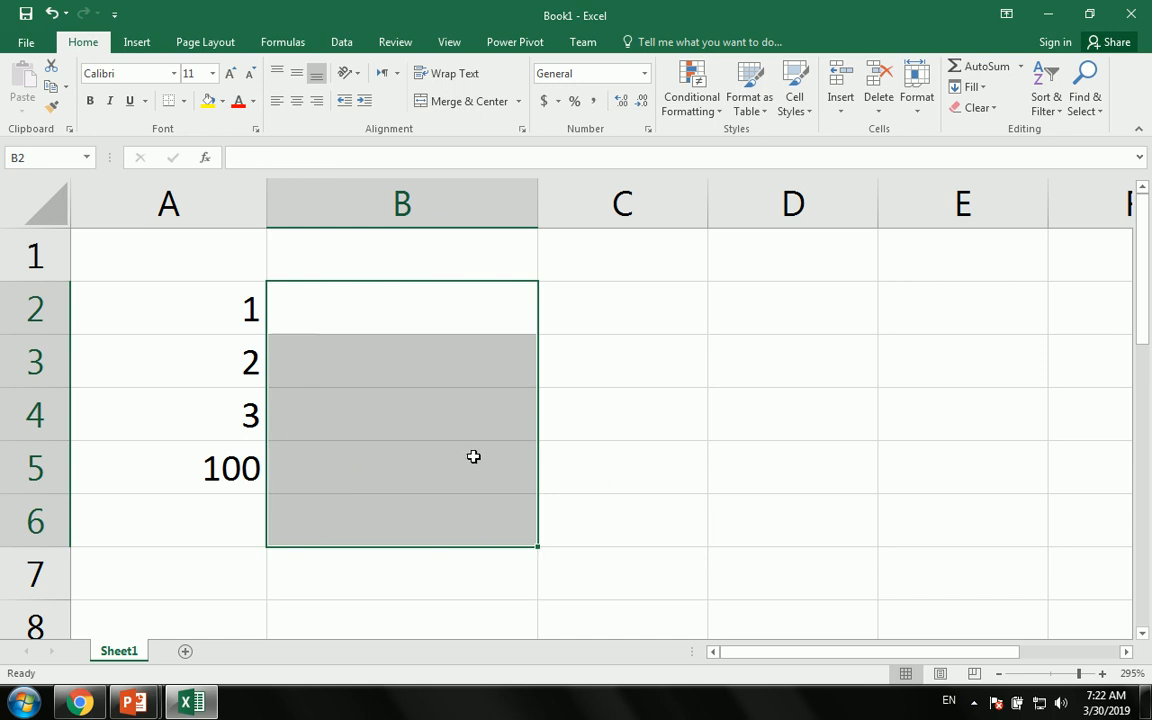
{"action": "left_click_drag", "start_coordinate": [244, 272], "coordinate": [267, 530]}
{"action": "key", "text": "Delete"}
{"action": "left_click", "coordinate": [429, 378]}
{"action": "type", "text": "ds"}
{"action": "key", "text": "Return"}
{"action": "key", "text": "Up"}
{"action": "key", "text": "Up"}
{"action": "left_click", "coordinate": [305, 358]}
{"action": "key", "text": "Delete"}
{"action": "left_click", "coordinate": [208, 303]}
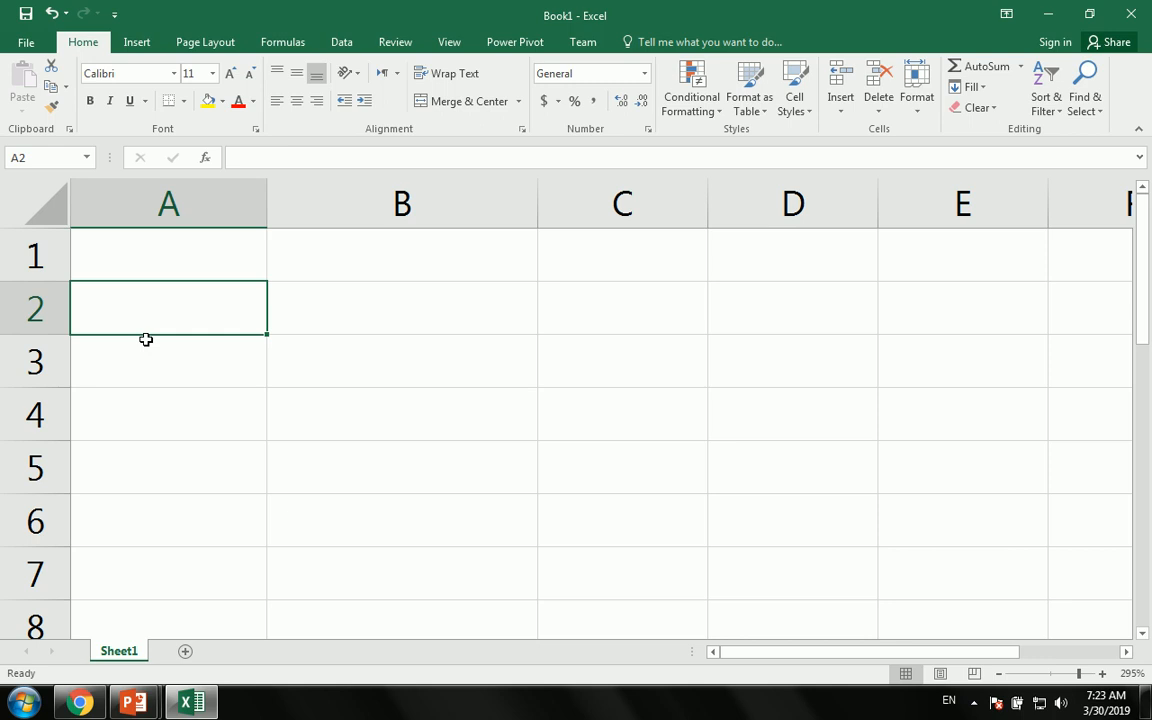
- Type the headings First Name, Last Name and Full Name into A2:C2, then widen columns B and C
{"action": "left_click_drag", "start_coordinate": [537, 190], "coordinate": [432, 190]}
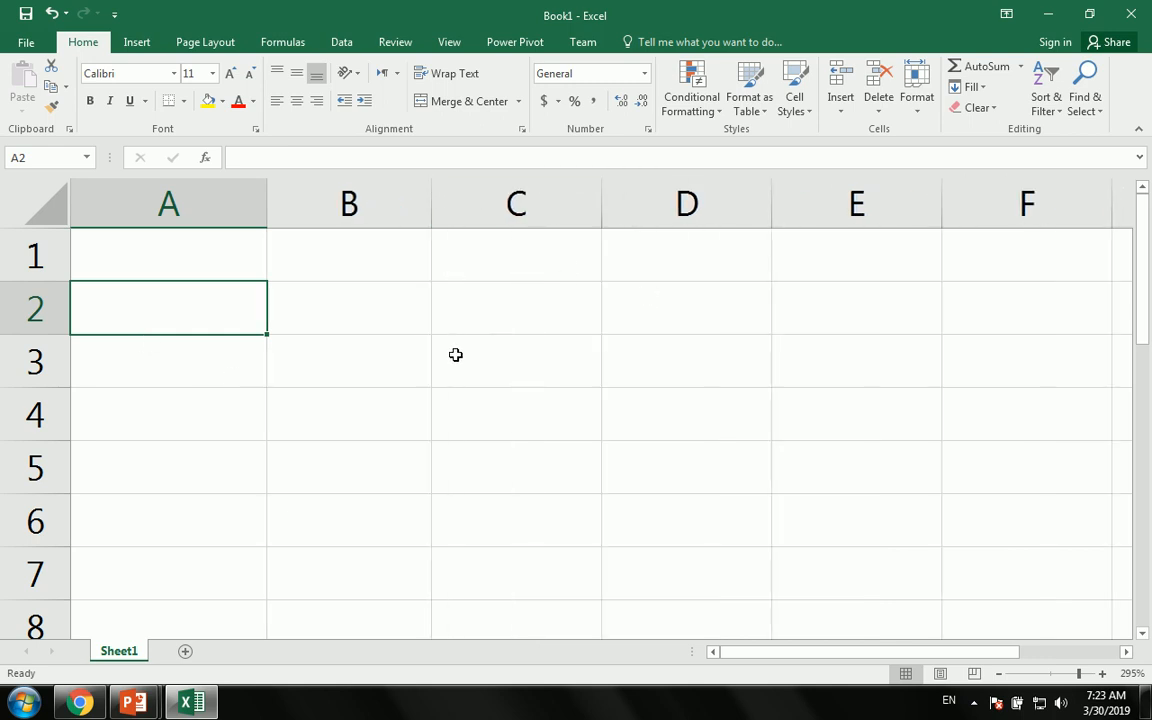
{"action": "type", "text": "First name"}
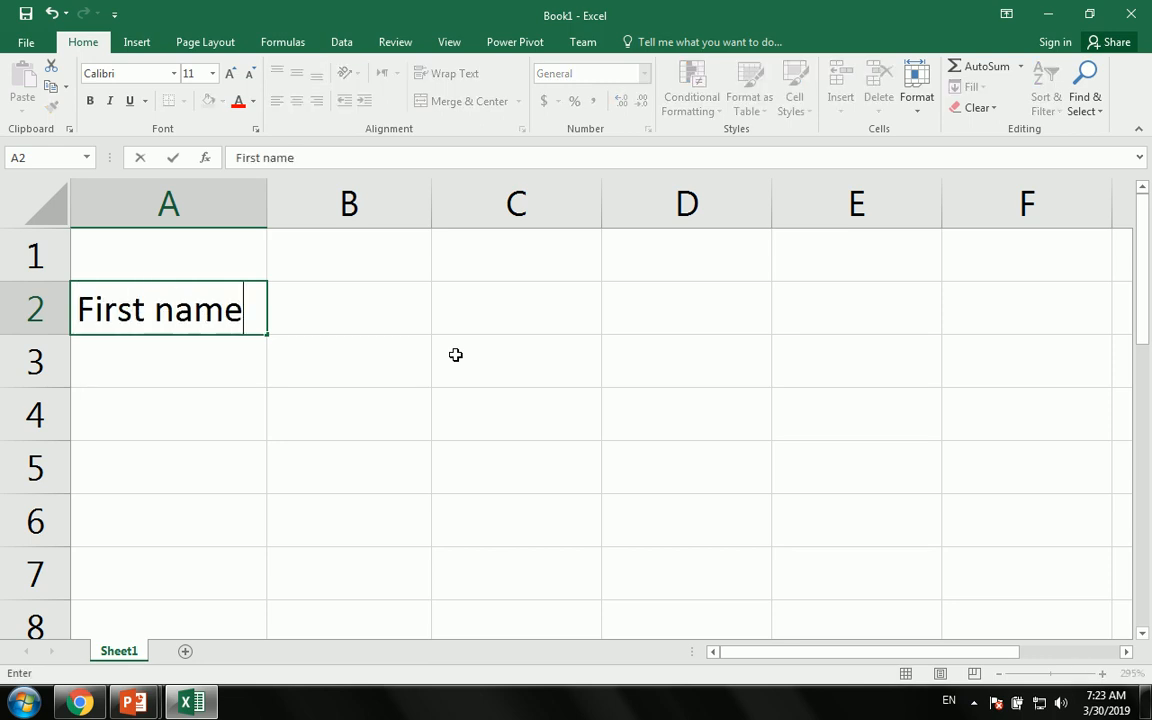
{"action": "key", "text": "BackSpace"}
{"action": "key", "text": "BackSpace"}
{"action": "key", "text": "BackSpace"}
{"action": "key", "text": "BackSpace"}
{"action": "type", "text": "Name"}
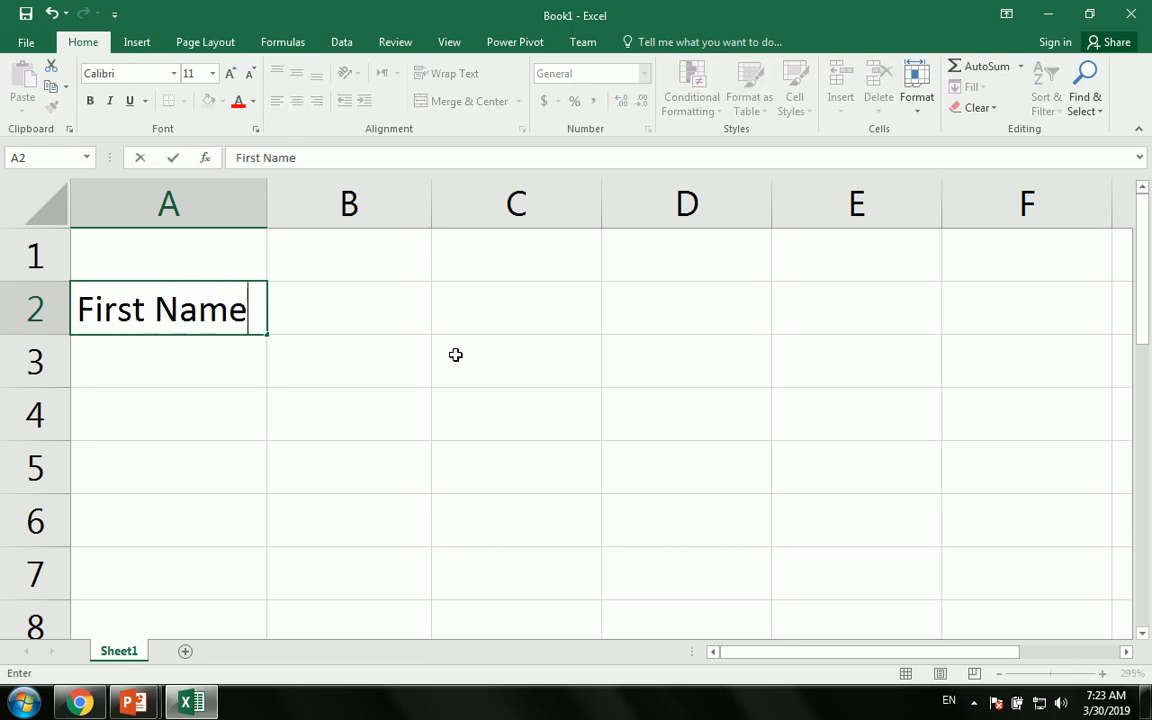
{"action": "key", "text": "Tab"}
{"action": "type", "text": "Last Name"}
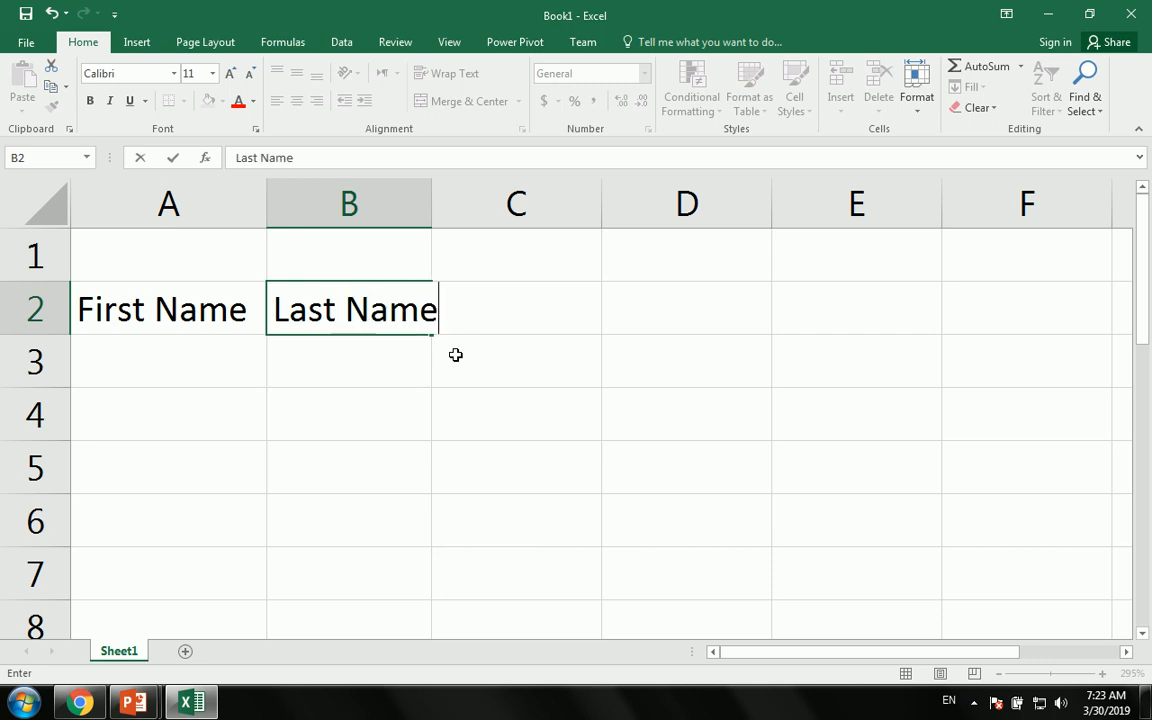
{"action": "key", "text": "Tab"}
{"action": "type", "text": "Full "}
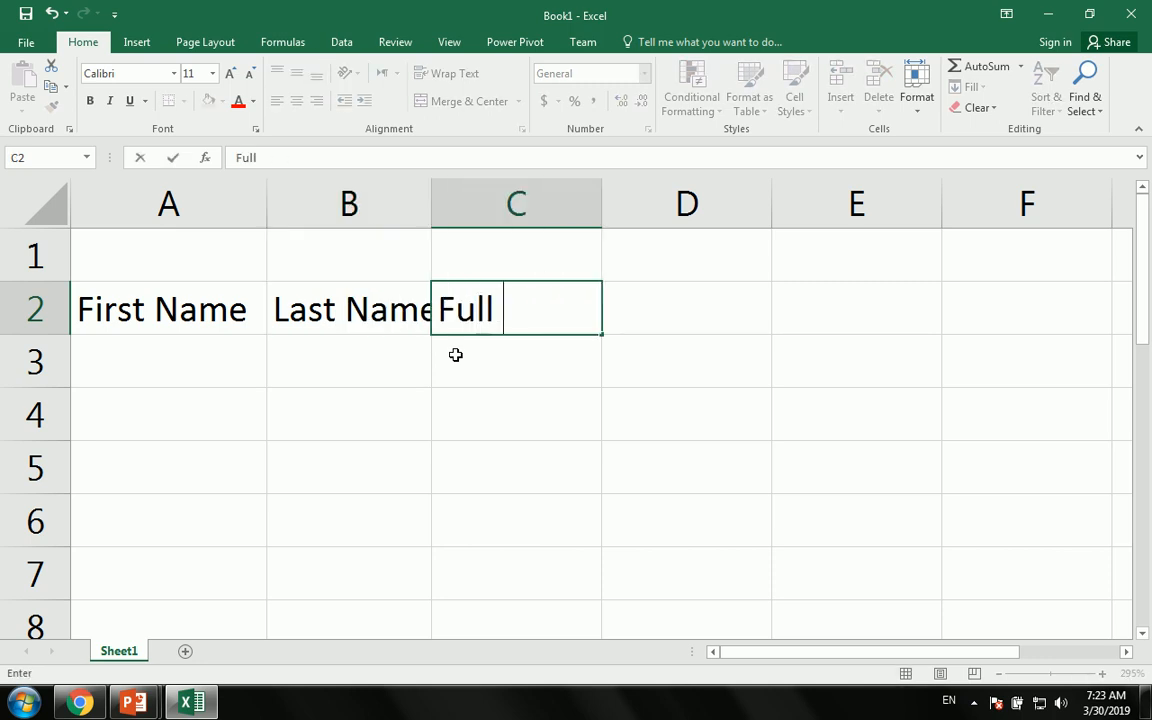
{"action": "type", "text": "Name"}
{"action": "left_click", "coordinate": [455, 355]}
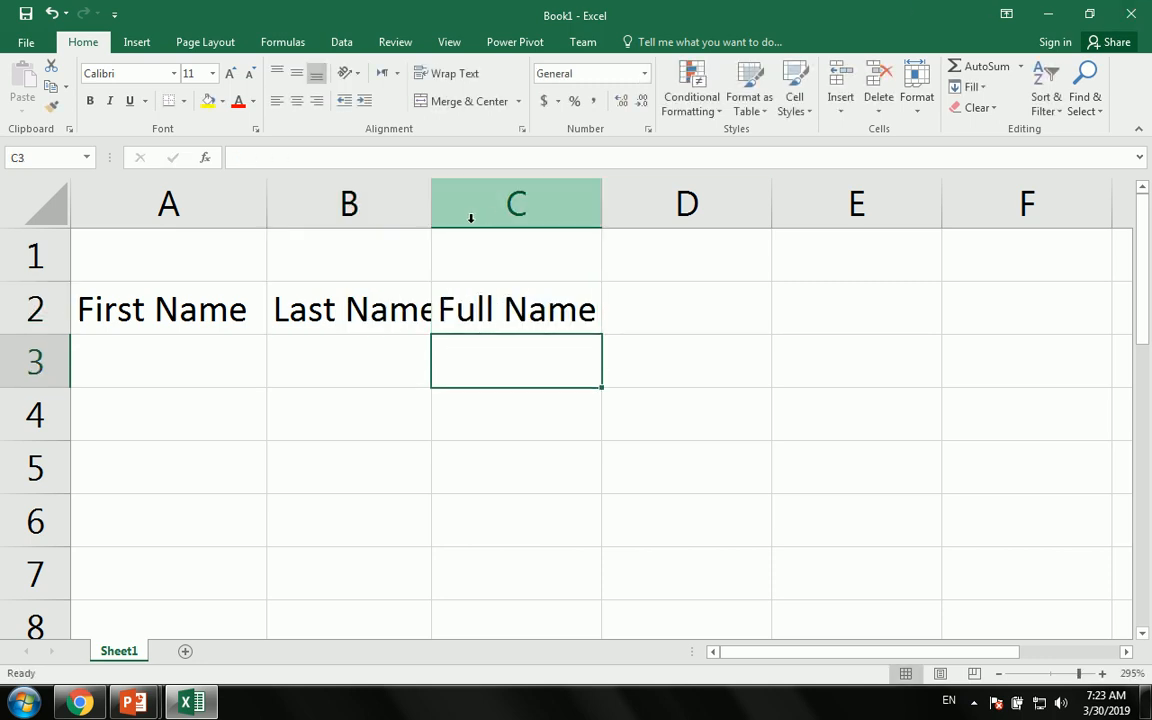
{"action": "left_click_drag", "start_coordinate": [430, 206], "coordinate": [454, 204]}
{"action": "left_click_drag", "start_coordinate": [622, 204], "coordinate": [795, 204]}
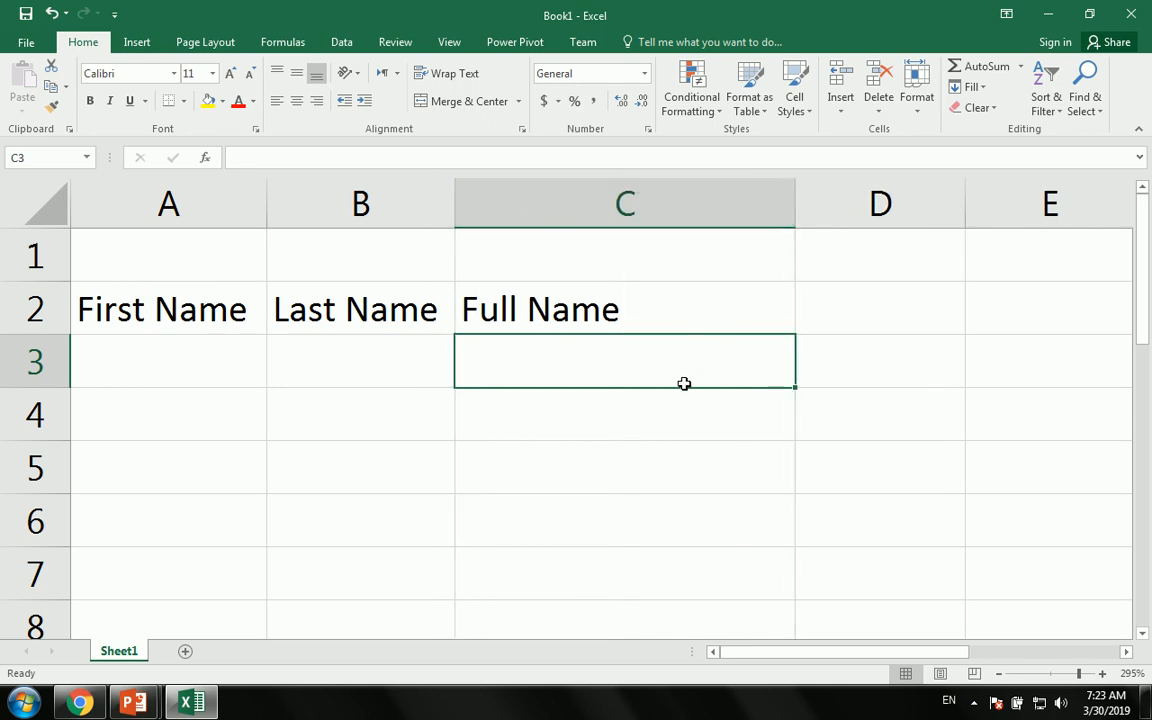
- Apply All Borders to the table range A2:C6
{"action": "left_click_drag", "start_coordinate": [174, 287], "coordinate": [630, 494]}
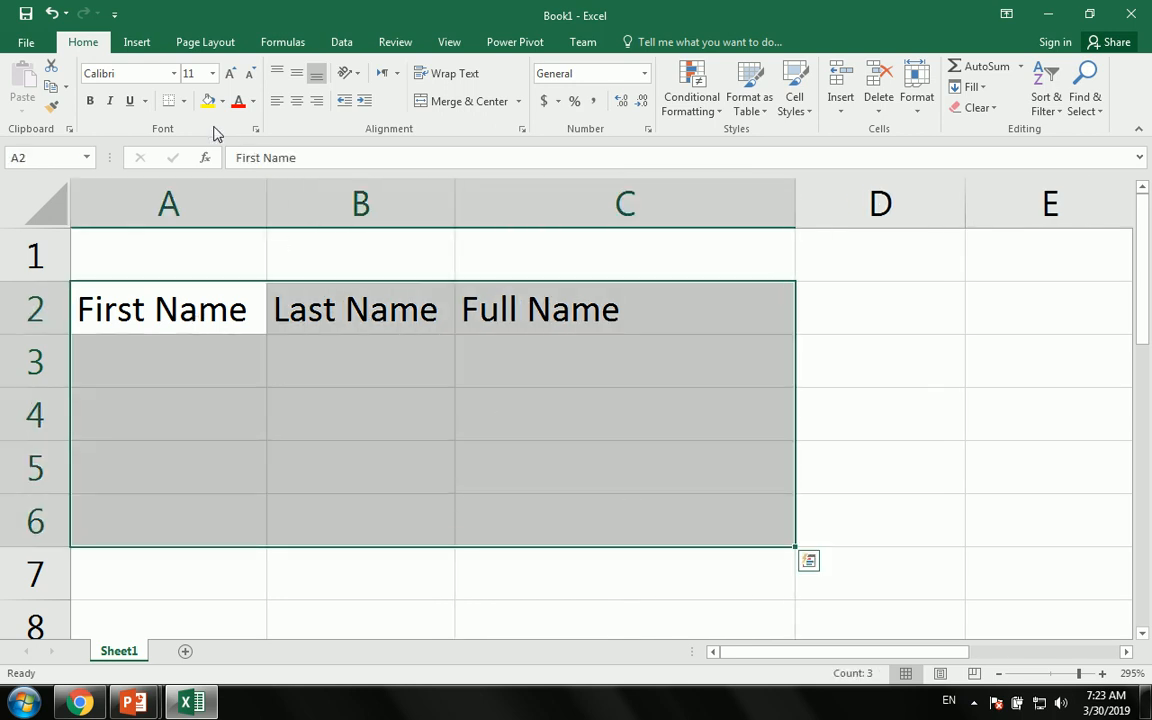
{"action": "left_click", "coordinate": [184, 101]}
{"action": "left_click", "coordinate": [240, 252]}
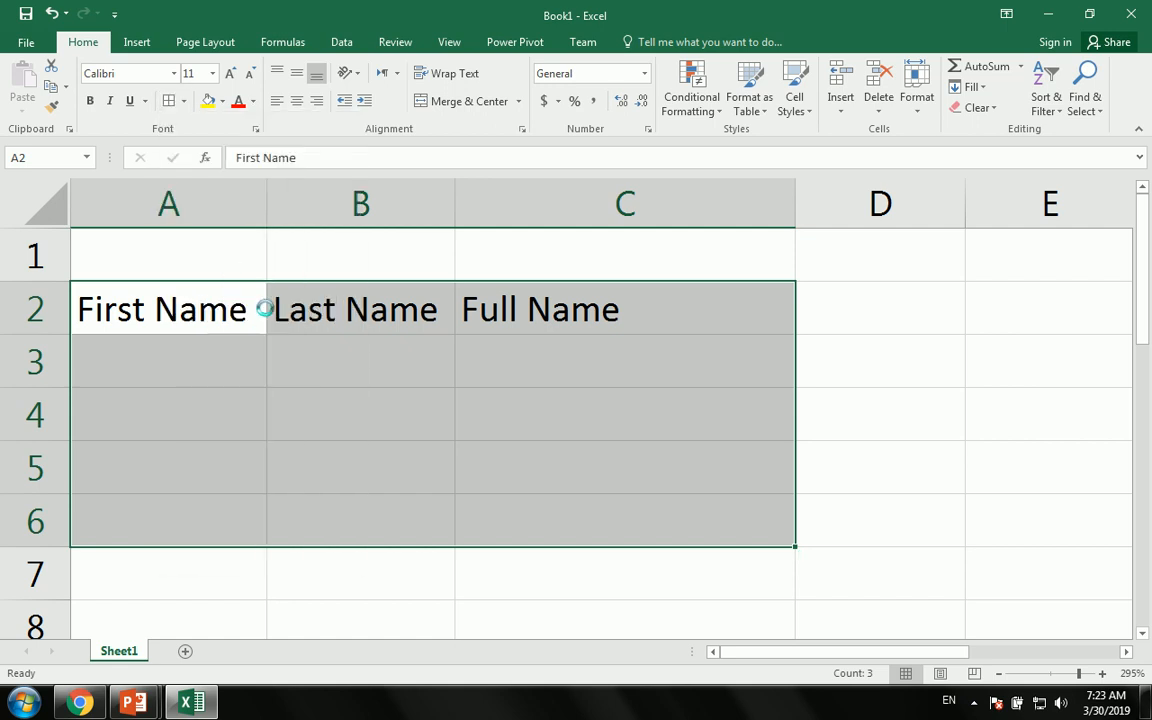
- Enter a sample first and last name in A3 and B3, then begin a formula in C3
{"action": "left_click", "coordinate": [250, 370]}
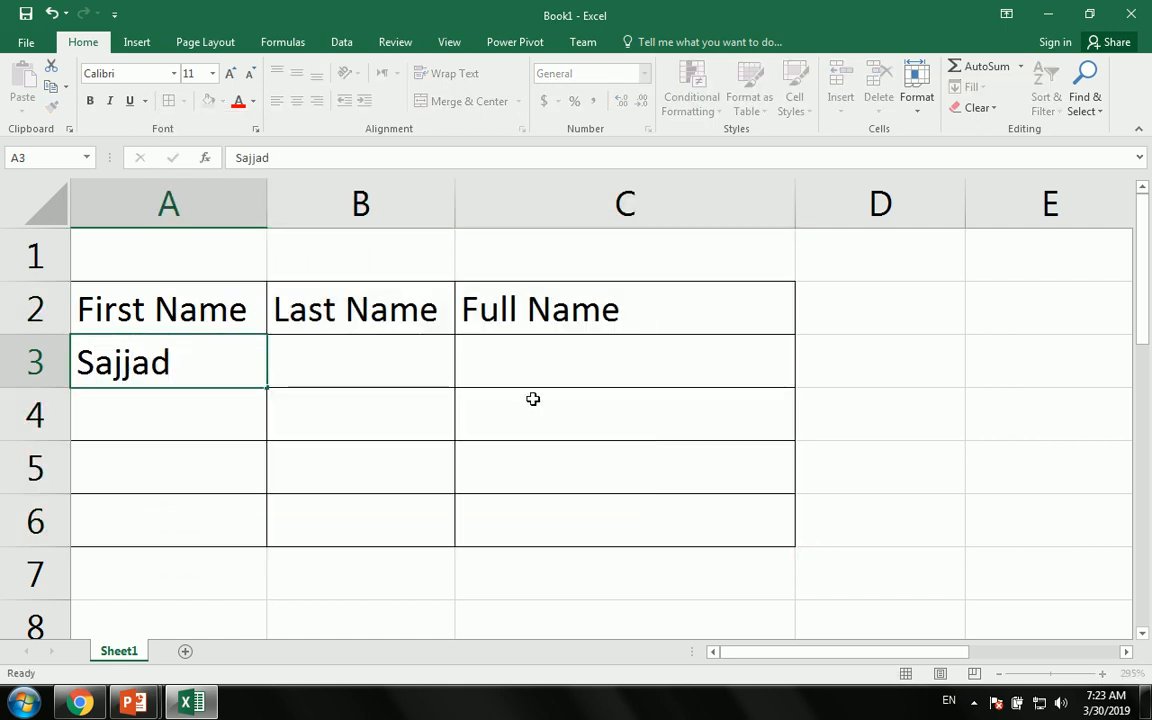
{"action": "key", "text": "Tab"}
{"action": "key", "text": "Tab"}
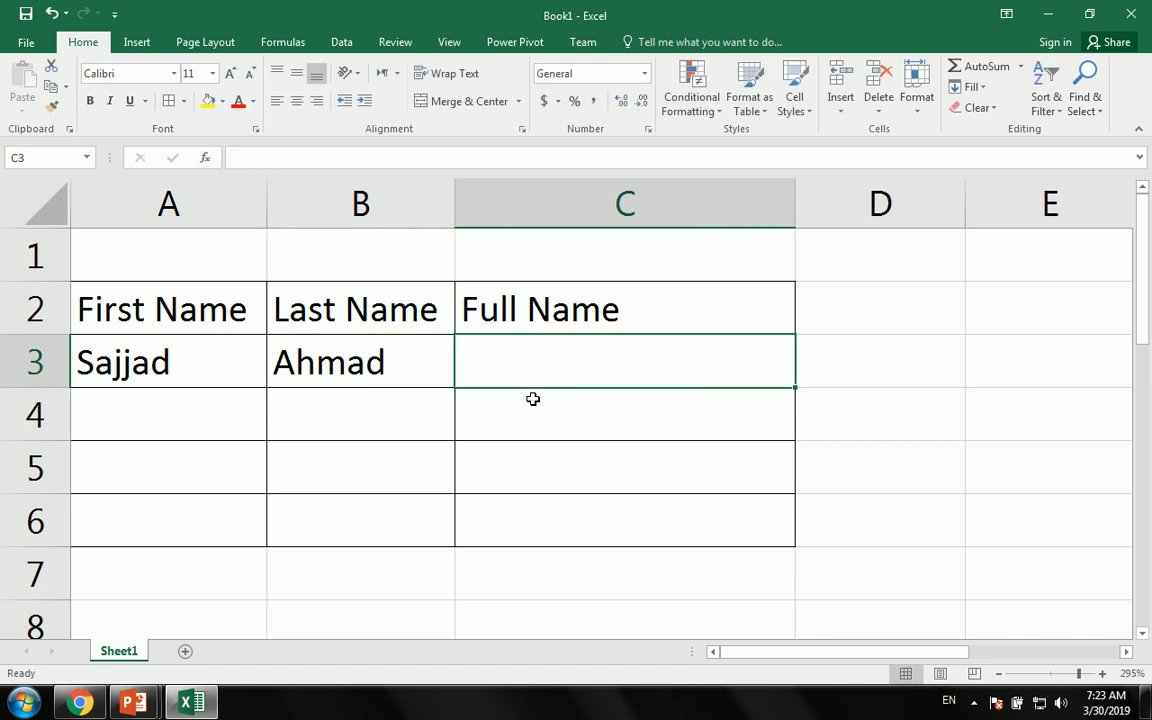
{"action": "type", "text": "="}
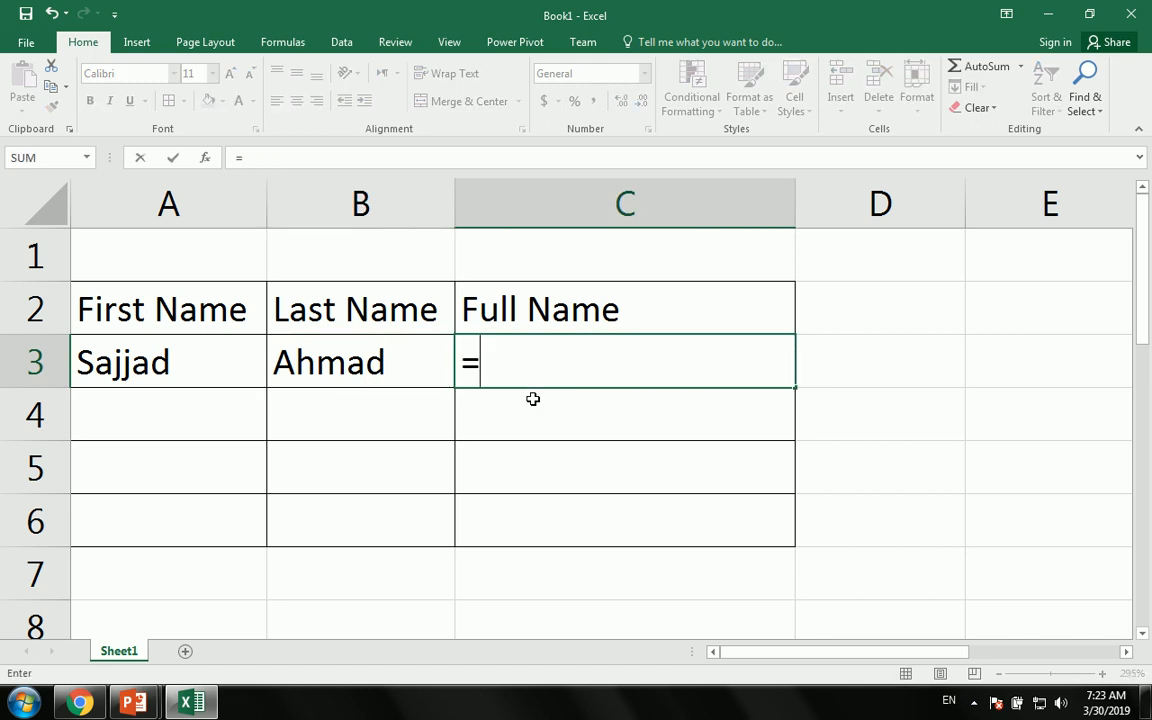
{"action": "type", "text": "cond"}
{"action": "key", "text": "BackSpace"}
{"action": "key", "text": "Tab"}
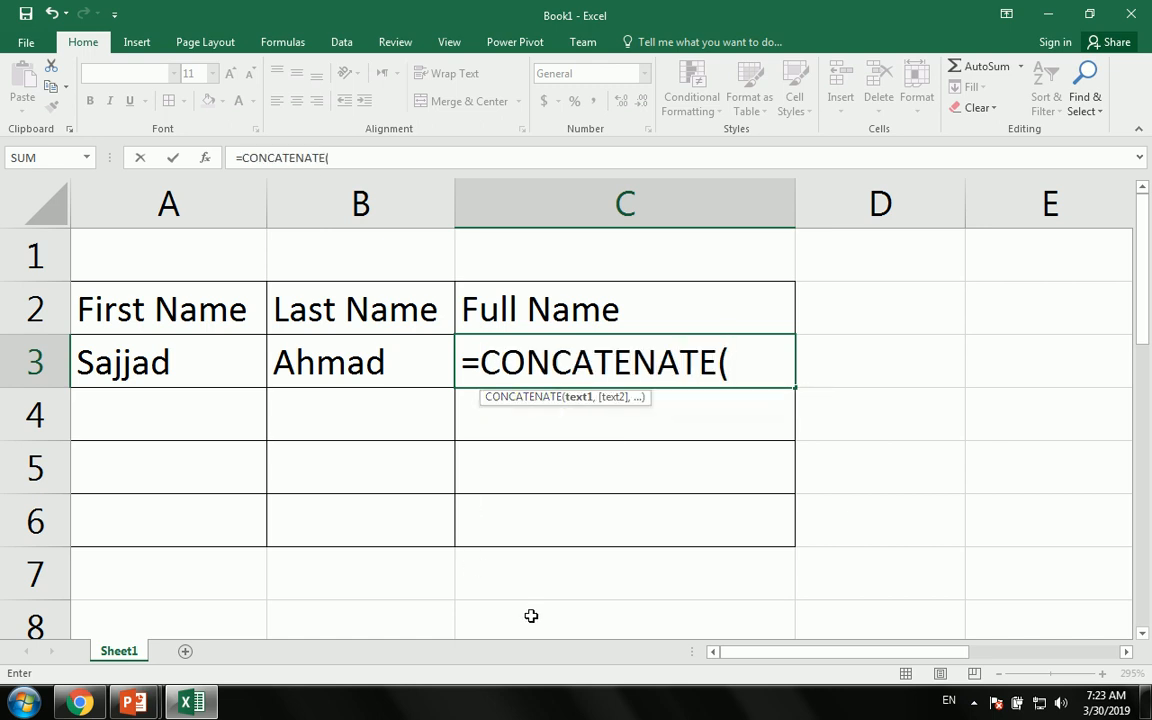
{"action": "left_click", "coordinate": [217, 355]}
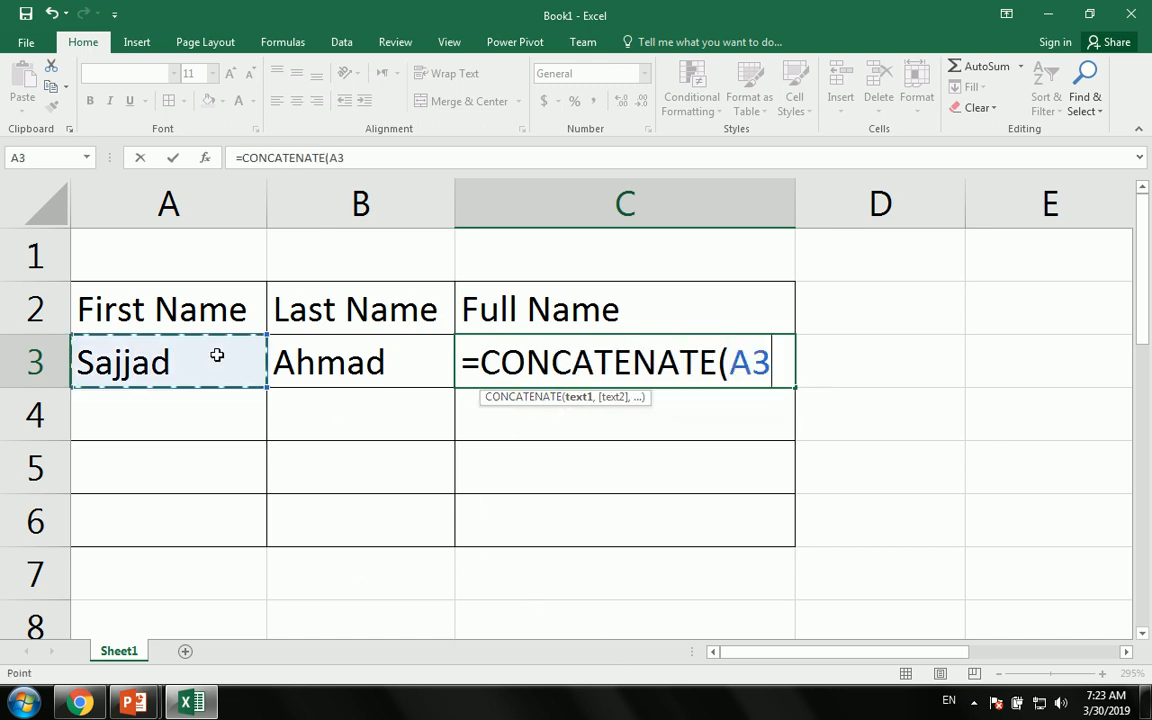
{"action": "type", "text": ","}
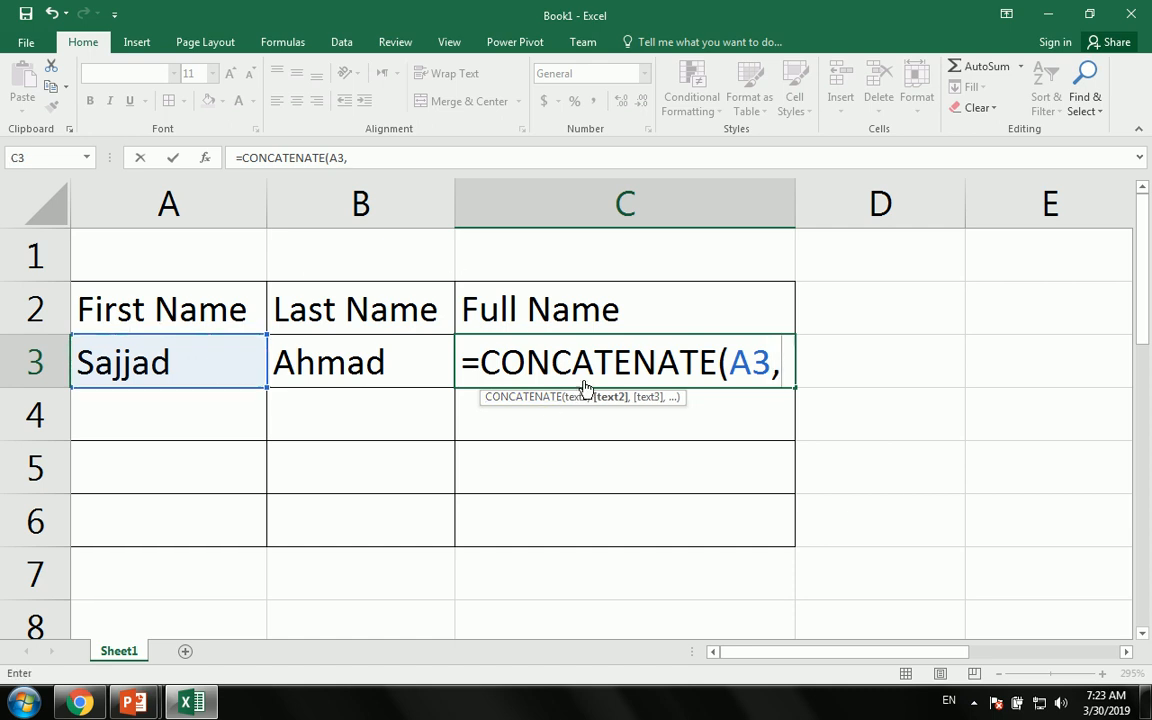
{"action": "left_click", "coordinate": [338, 358]}
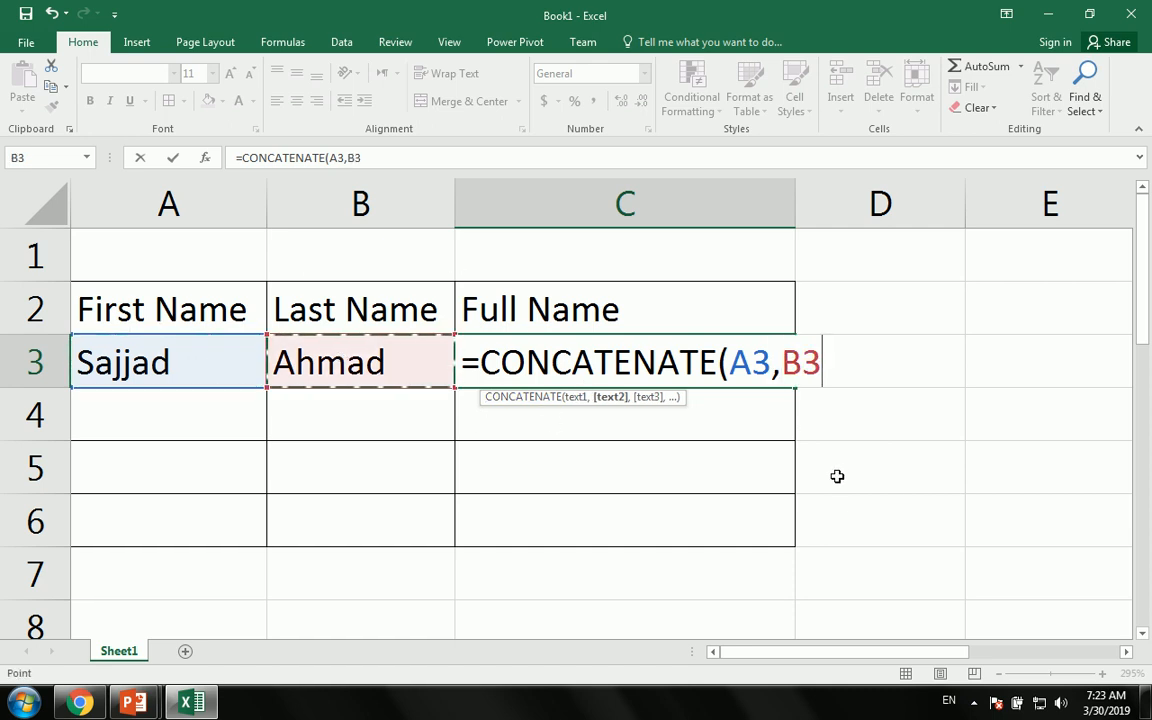
{"action": "key", "text": "Return"}
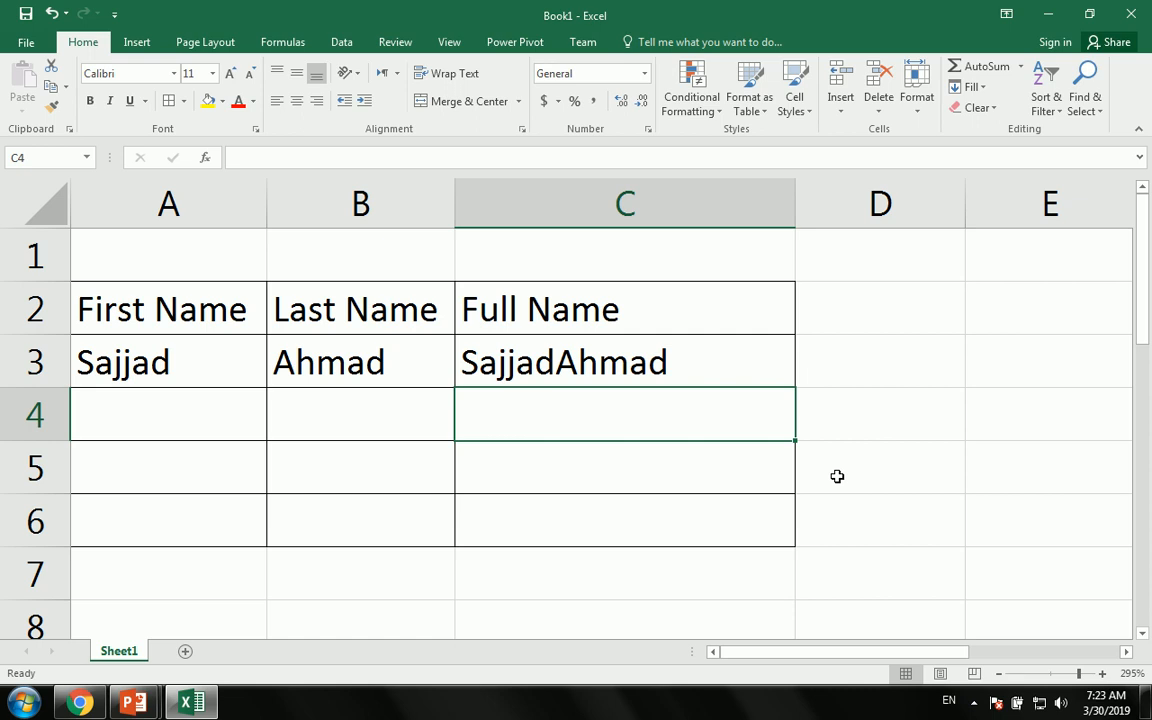
{"action": "key", "text": "Up"}
{"action": "key", "text": "Delete"}
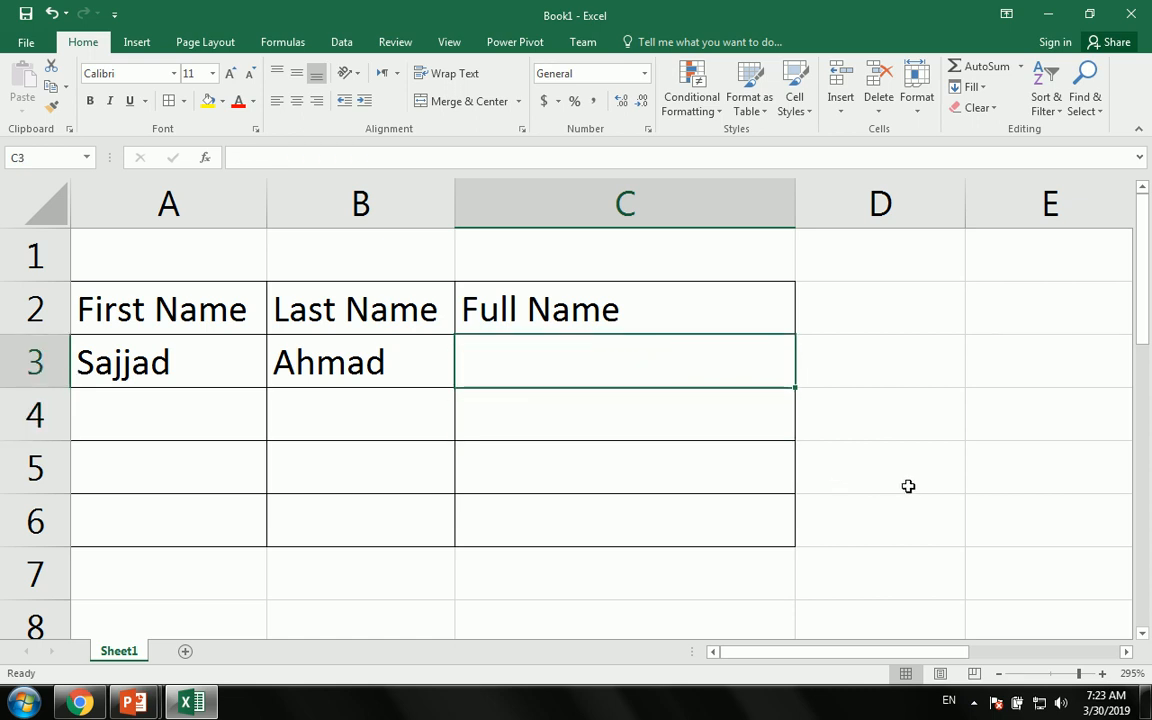
- Enter =A3&B3 in C3 to join the names, check it, then delete it
{"action": "type", "text": "="}
{"action": "left_click", "coordinate": [88, 362]}
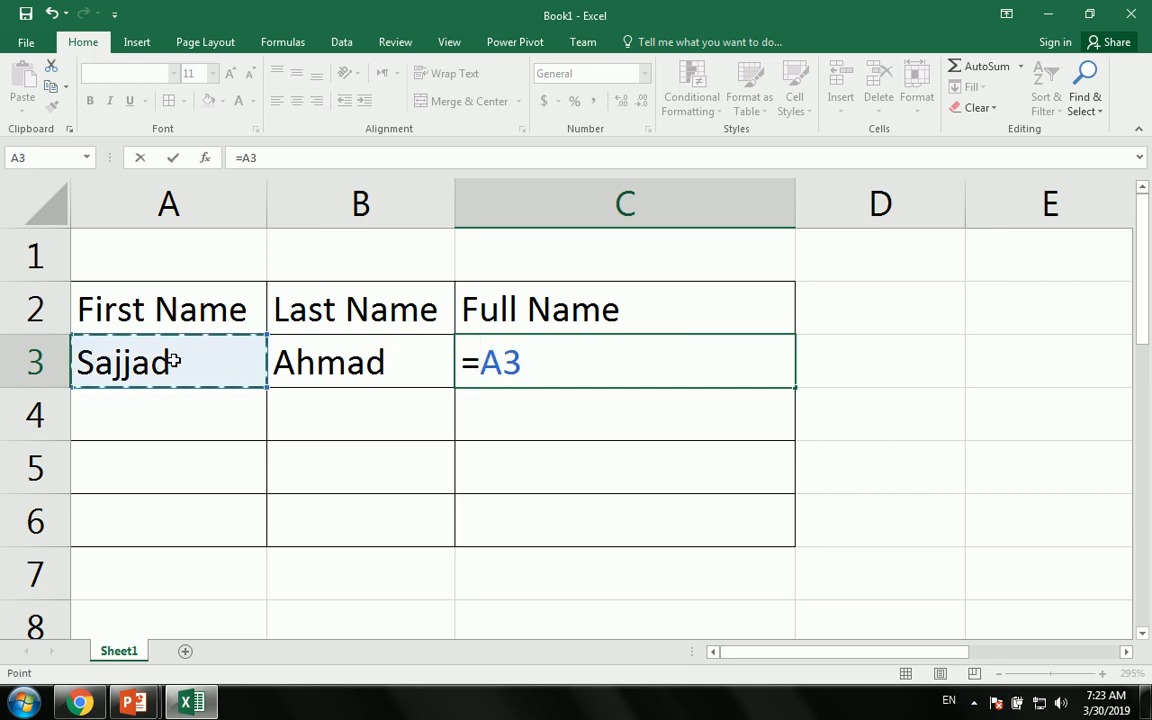
{"action": "type", "text": "&"}
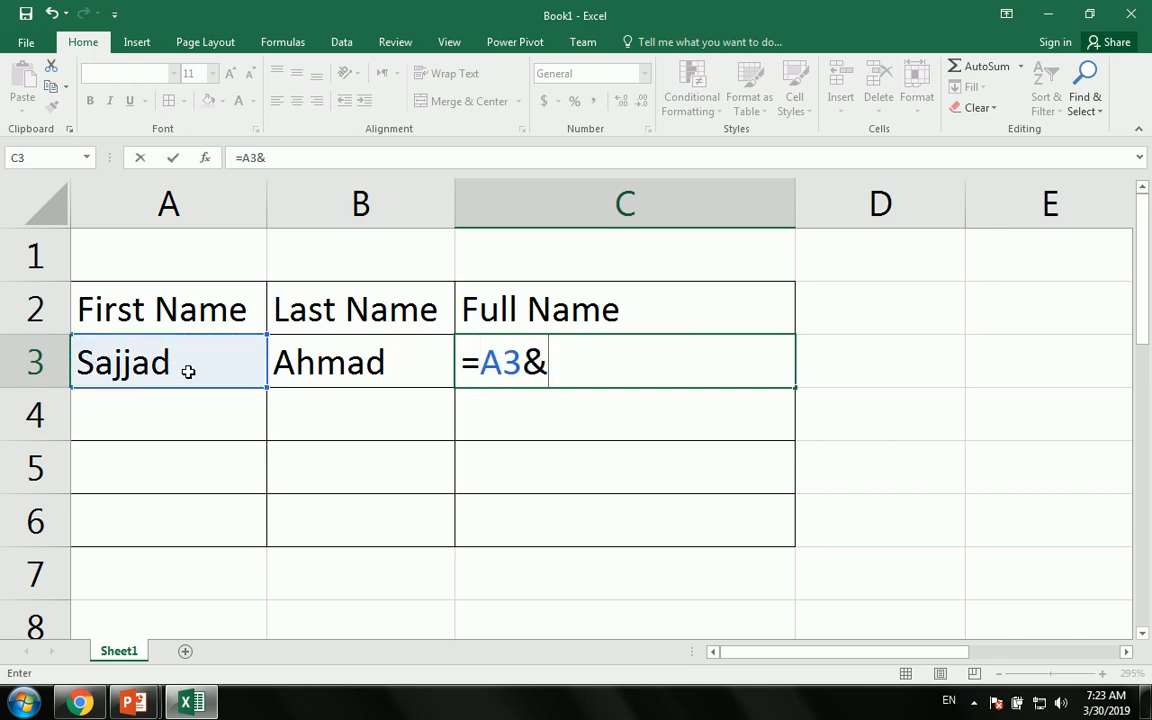
{"action": "left_click", "coordinate": [352, 358]}
{"action": "key", "text": "Return"}
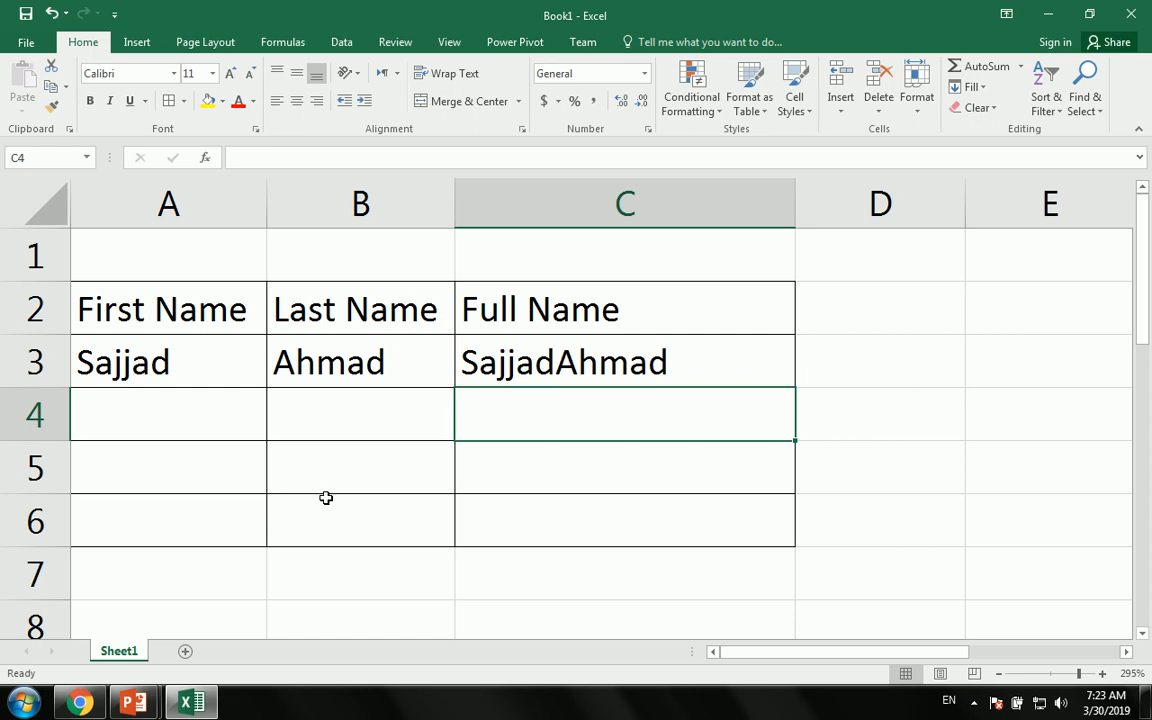
{"action": "left_click", "coordinate": [514, 363]}
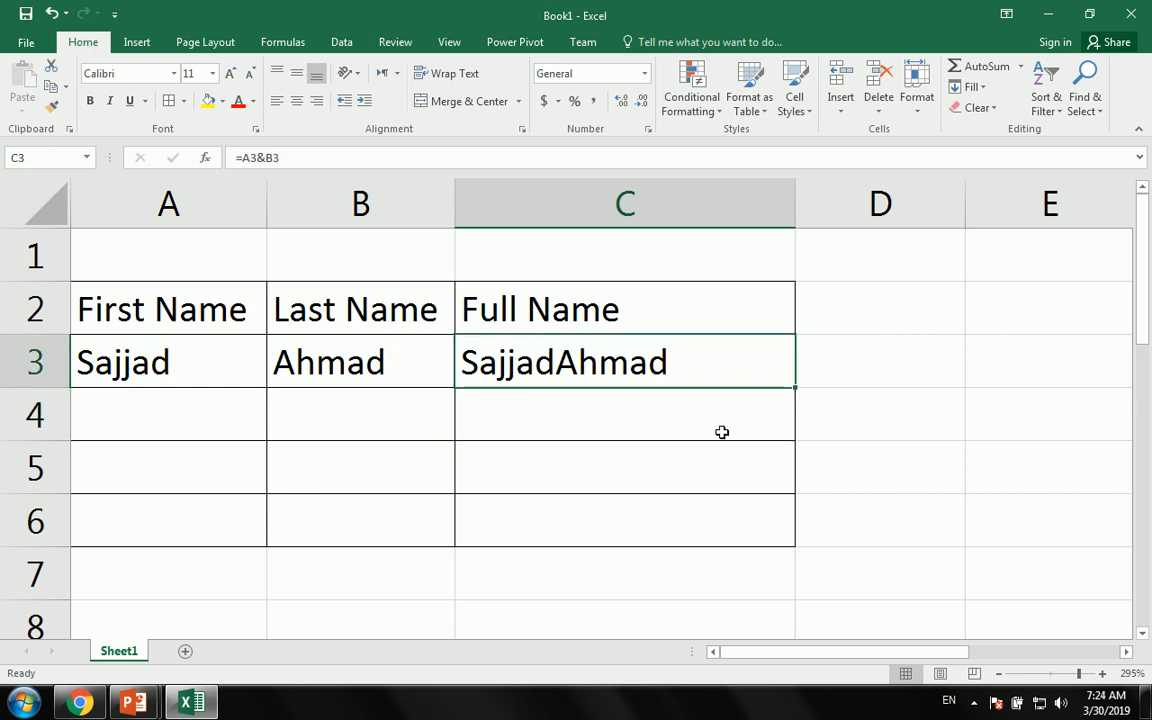
{"action": "key", "text": "Delete"}
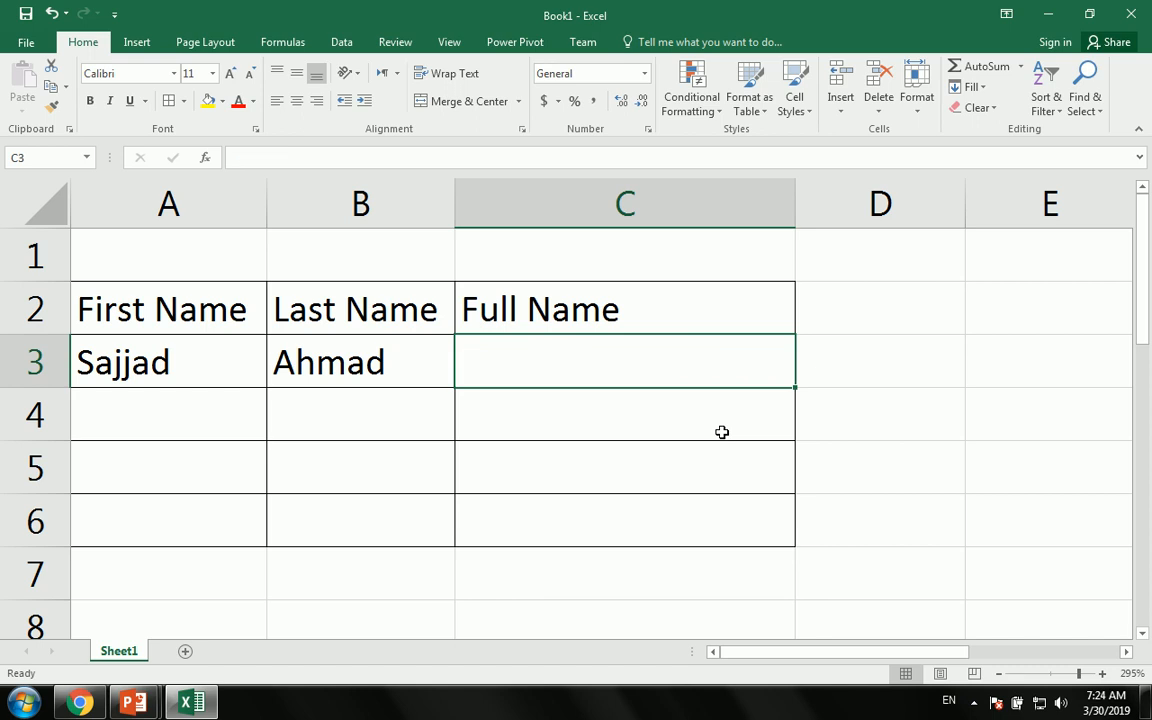
{"action": "left_click", "coordinate": [130, 703]}
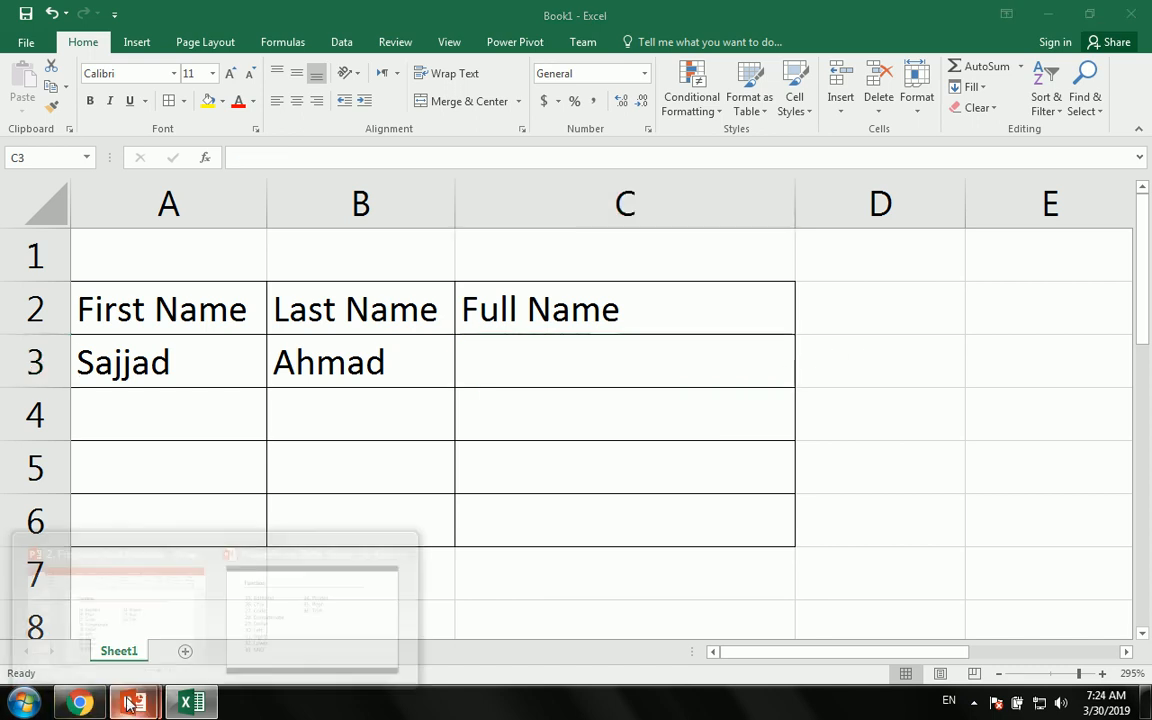
{"action": "left_click", "coordinate": [321, 612]}
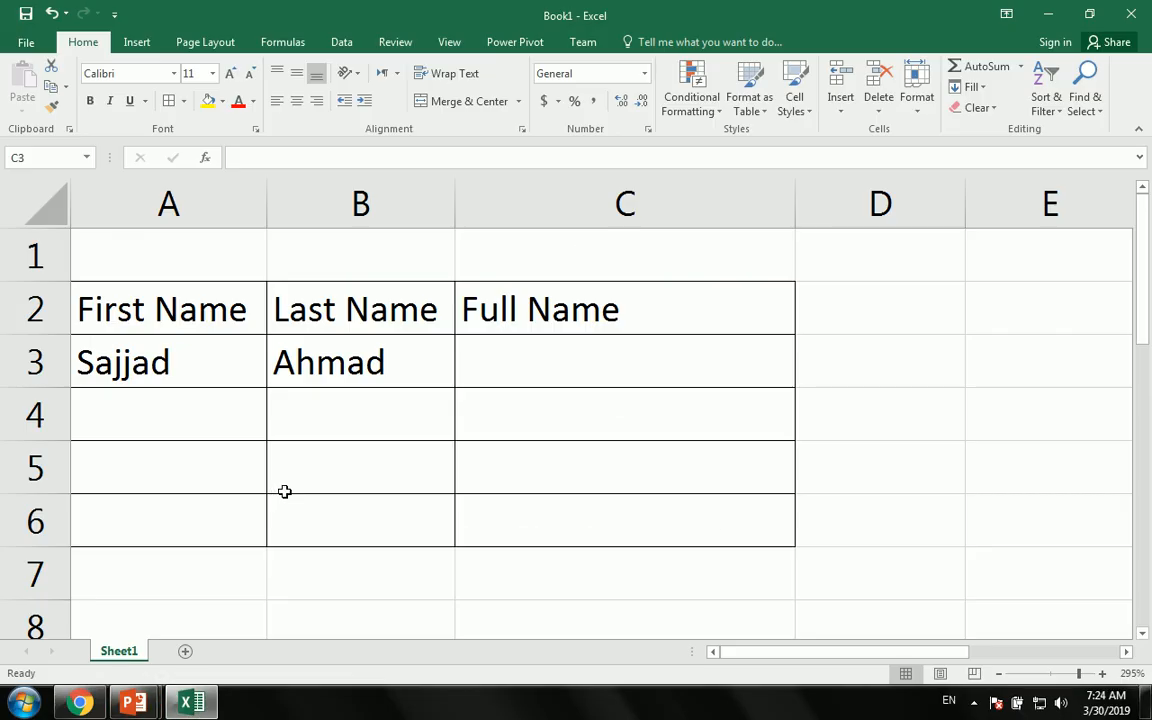
{"action": "left_click", "coordinate": [341, 405]}
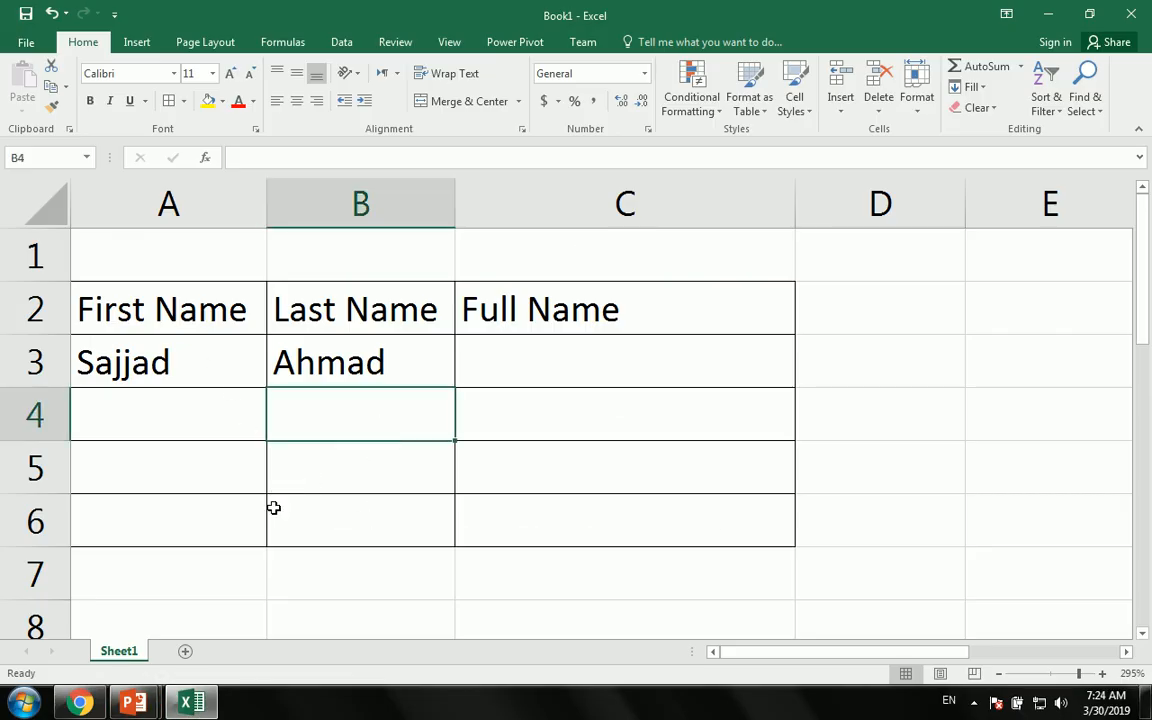
- Type Afghanistan and Paksitan into A12 and A13, fixing a typo
{"action": "scroll", "coordinate": [206, 465], "scroll_direction": "down", "scroll_amount": 3}
{"action": "left_click", "coordinate": [162, 363]}
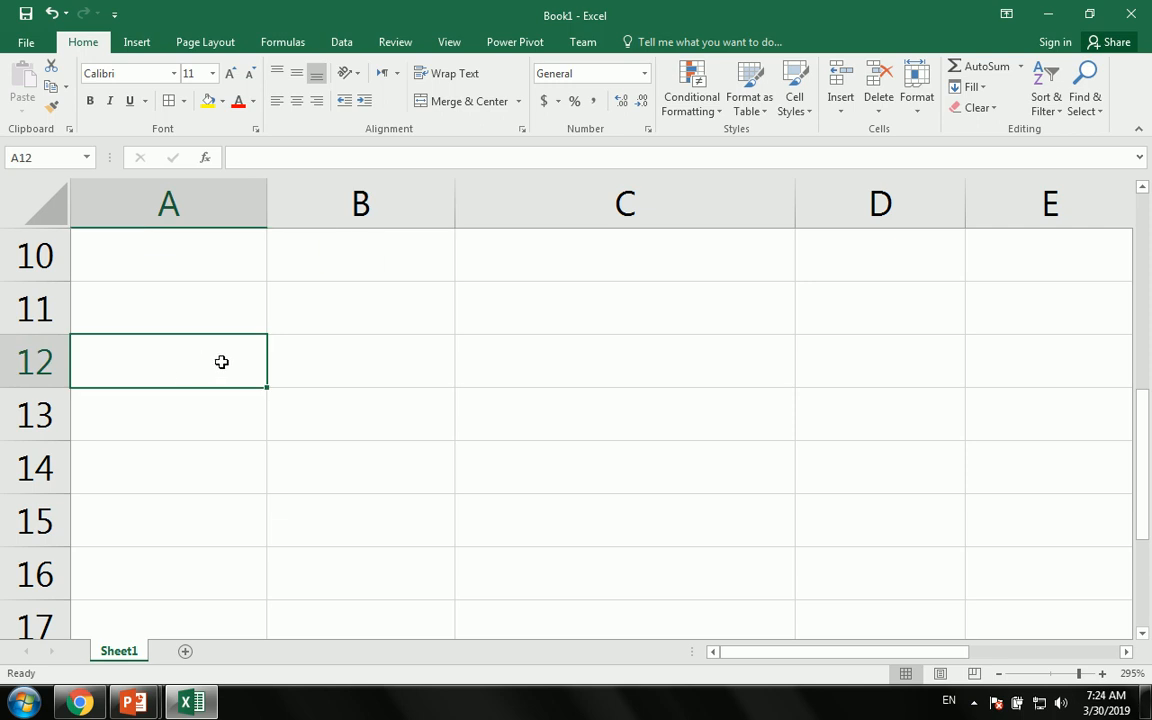
{"action": "type", "text": "Afghanistna"}
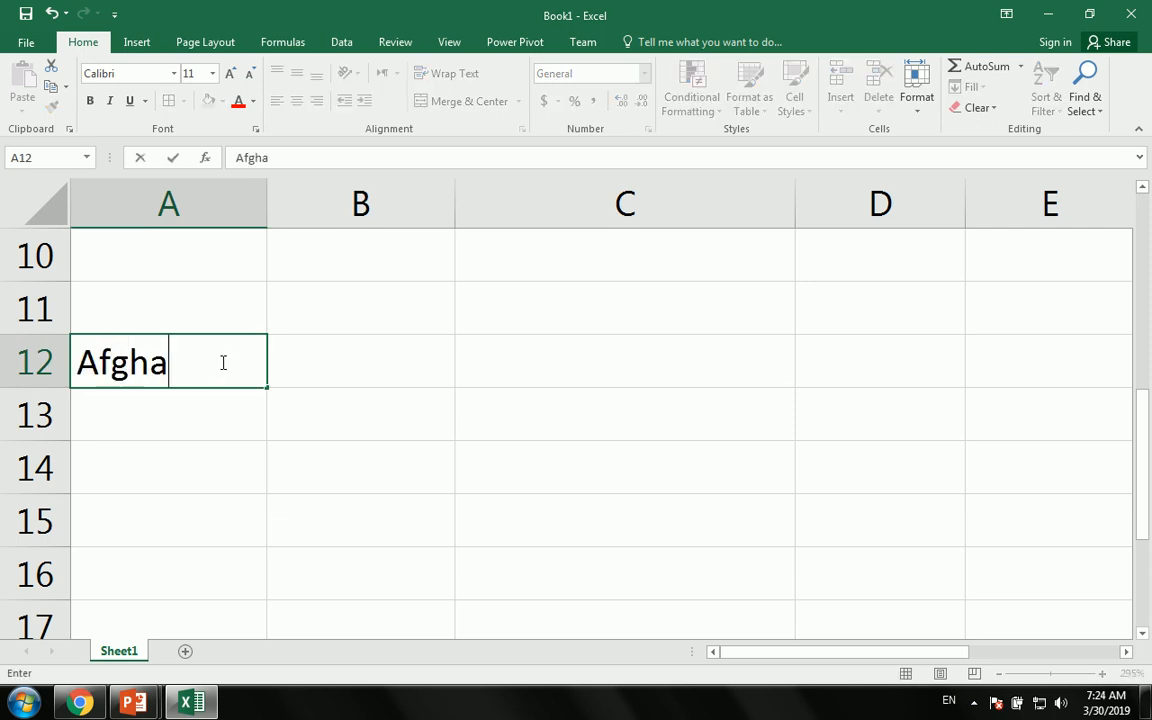
{"action": "key", "text": "BackSpace"}
{"action": "key", "text": "BackSpace"}
{"action": "key", "text": "BackSpace"}
{"action": "type", "text": "tan"}
{"action": "key", "text": "Return"}
{"action": "type", "text": "Paksitan"}
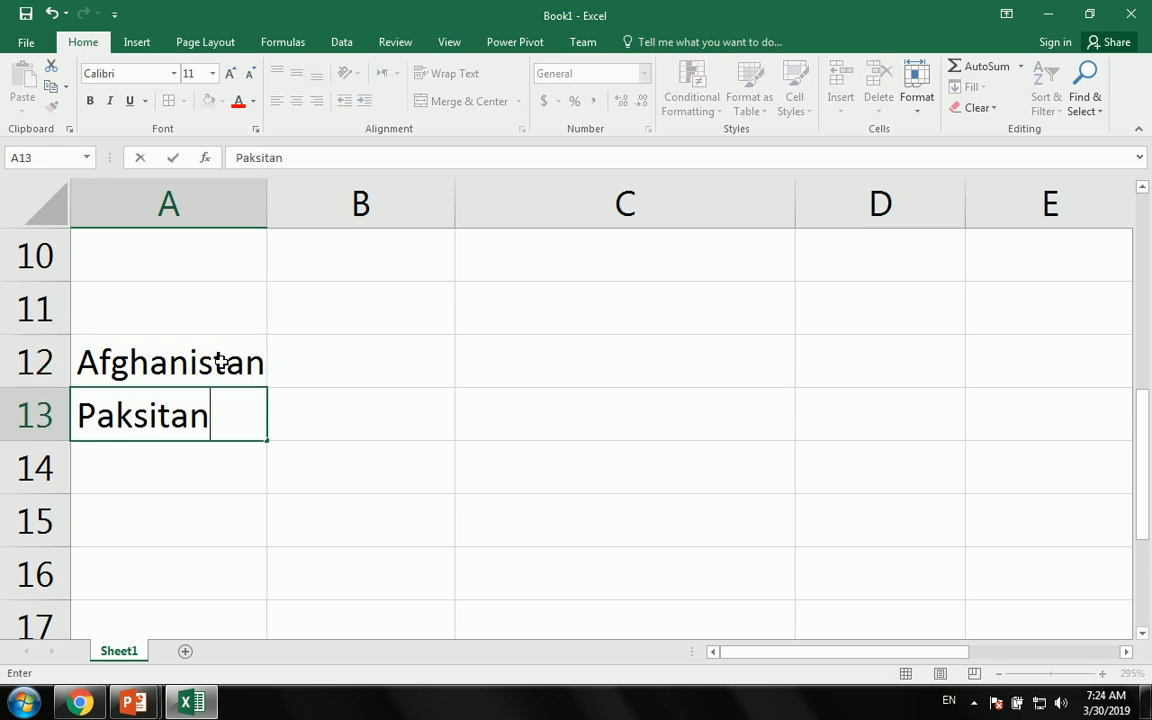
{"action": "key", "text": "Return"}
- Add Iran in A14, discard a stray entry below it, and move to B12
{"action": "type", "text": "I"}
{"action": "key", "text": "Return"}
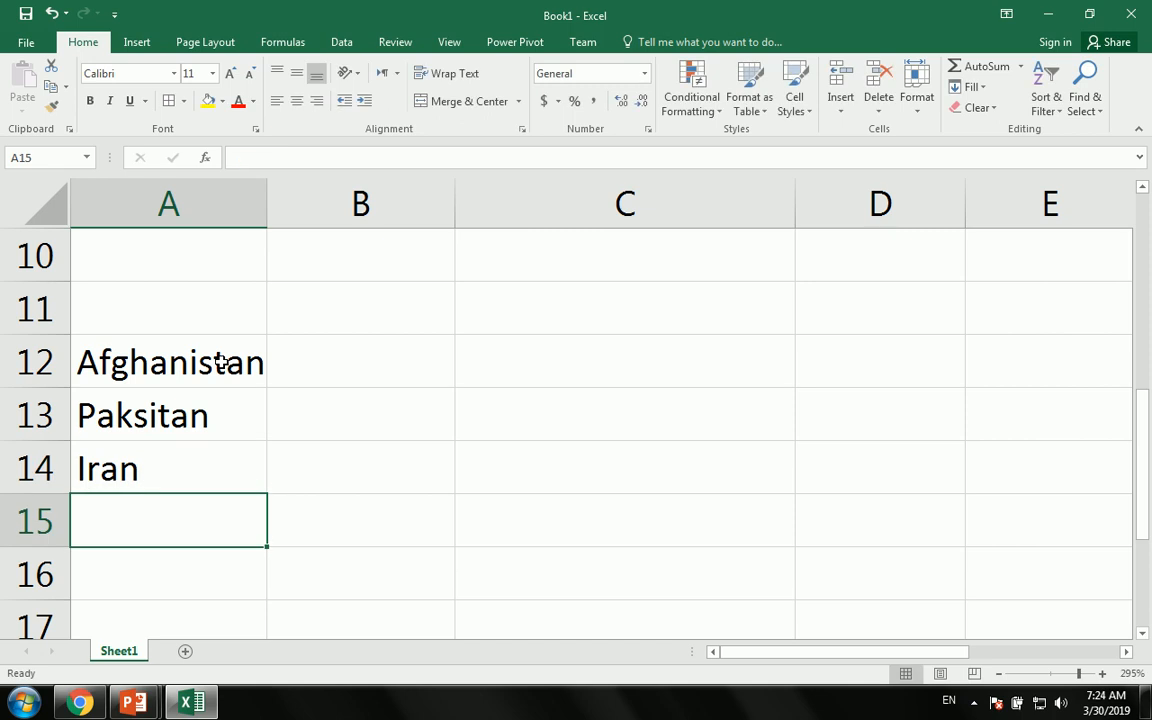
{"action": "type", "text": "Indya"}
{"action": "key", "text": "BackSpace"}
{"action": "key", "text": "BackSpace"}
{"action": "key", "text": "BackSpace"}
{"action": "key", "text": "BackSpace"}
{"action": "key", "text": "BackSpace"}
{"action": "key", "text": "Return"}
{"action": "key", "text": "Up"}
{"action": "key", "text": "Up"}
{"action": "key", "text": "Up"}
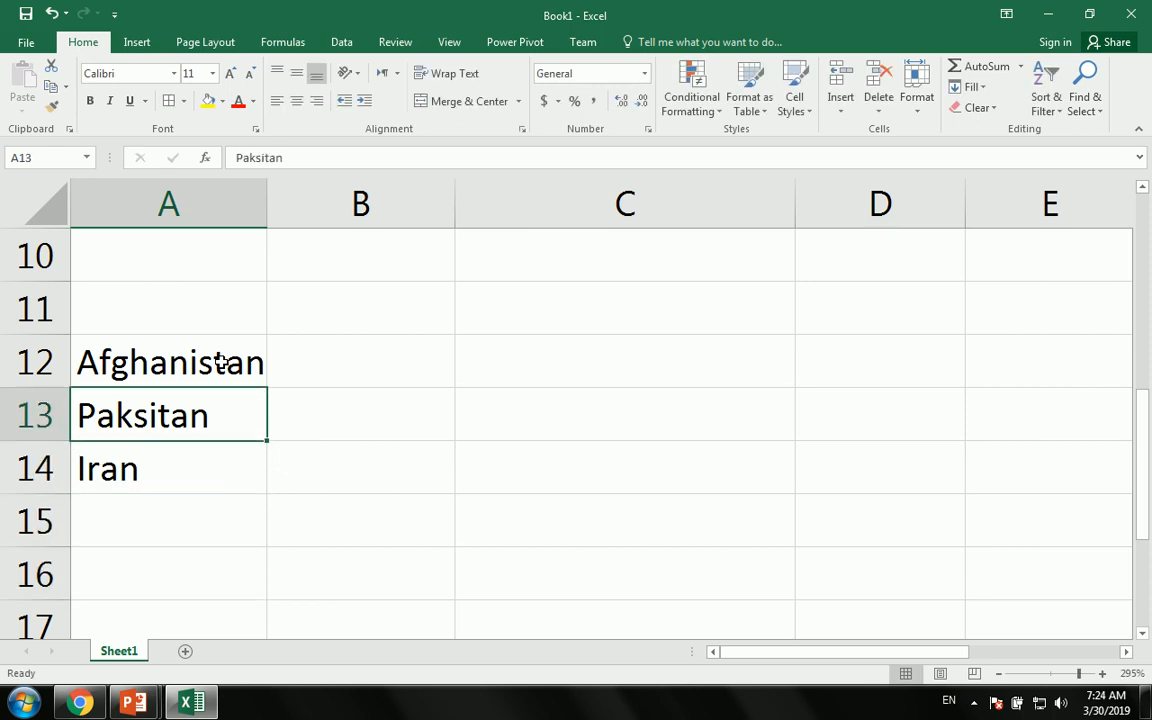
{"action": "key", "text": "Up"}
{"action": "key", "text": "Right"}
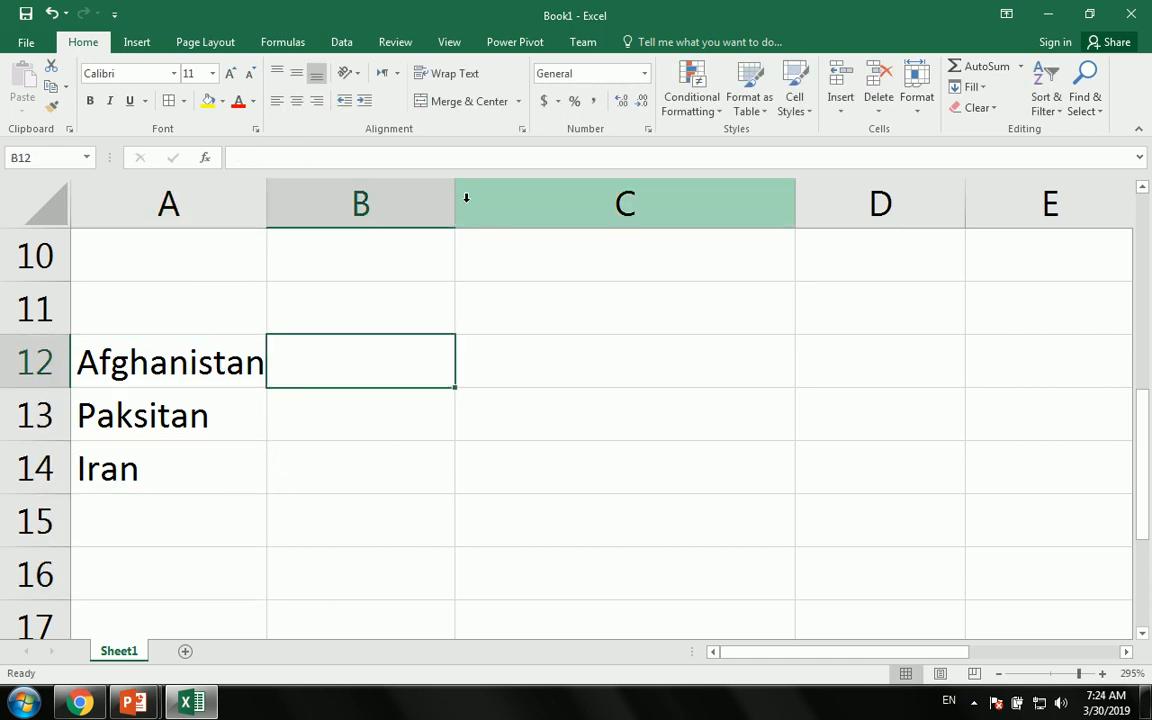
- Enter the headings Right, Left and MID in B11:D11
{"action": "left_click_drag", "start_coordinate": [795, 204], "coordinate": [645, 204]}
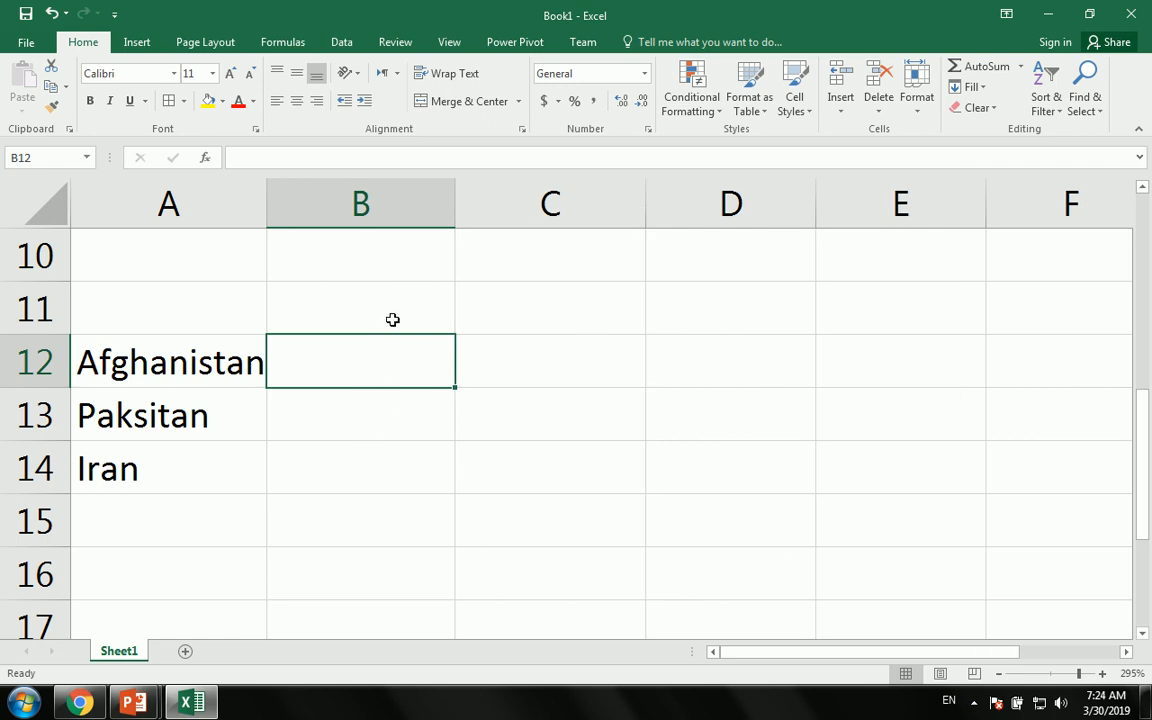
{"action": "left_click", "coordinate": [393, 320]}
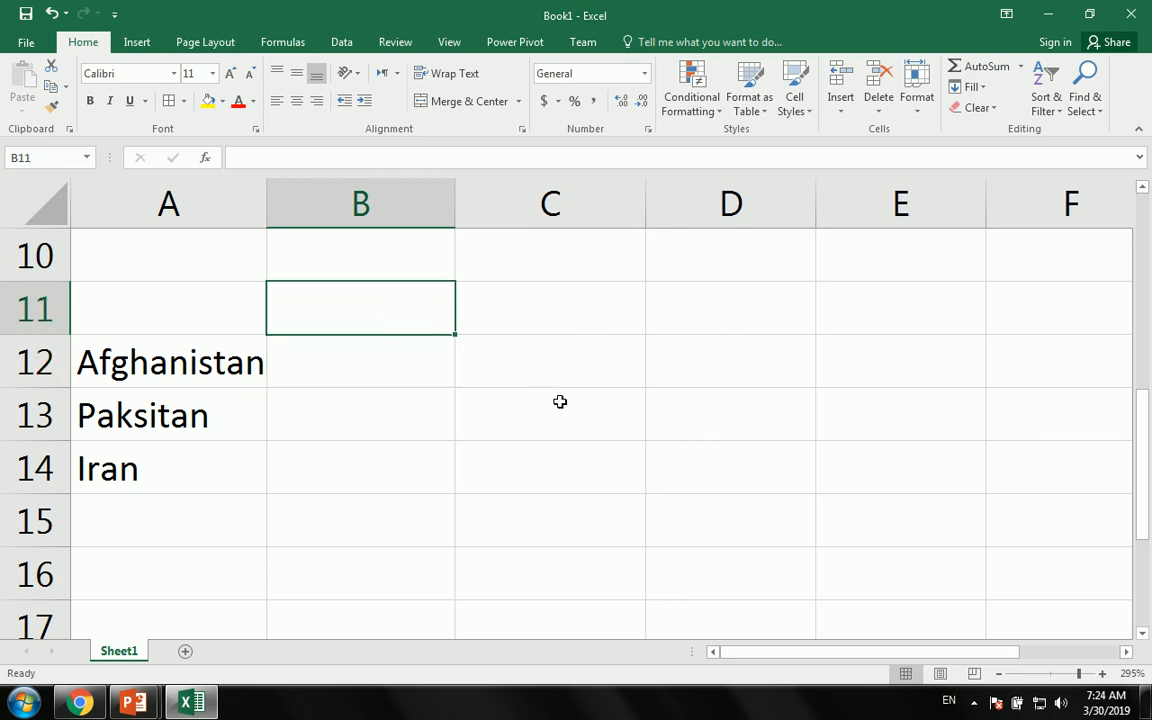
{"action": "type", "text": "Rig"}
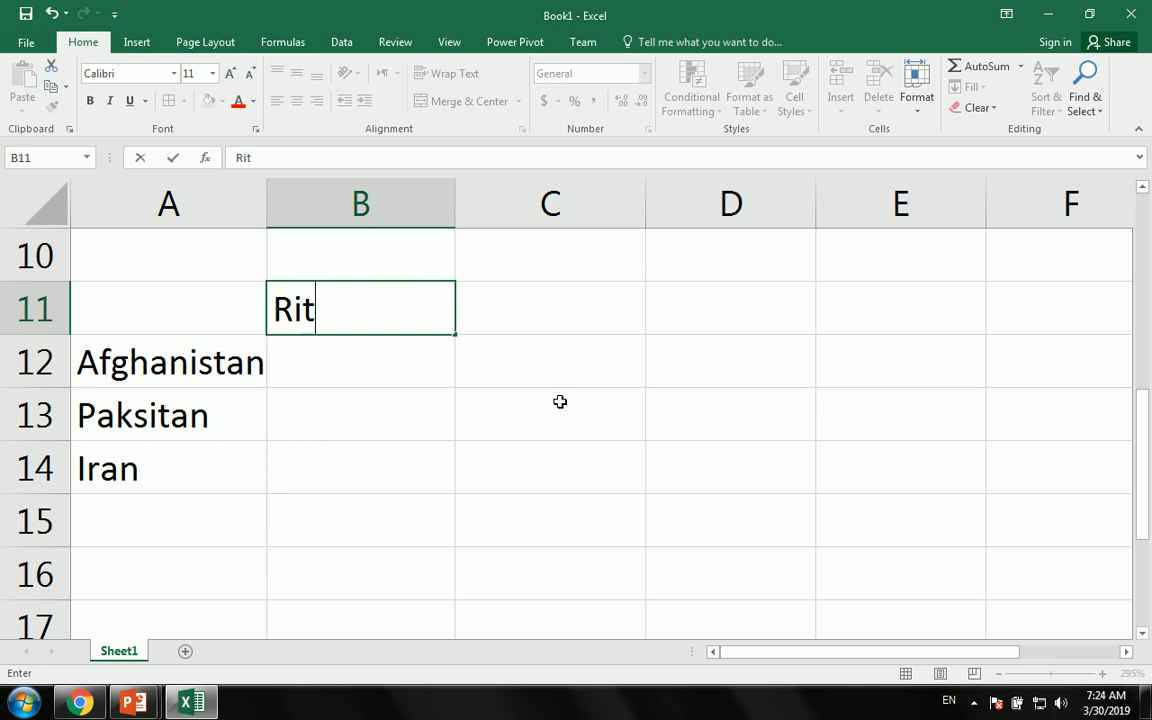
{"action": "type", "text": "th"}
{"action": "key", "text": "BackSpace"}
{"action": "key", "text": "BackSpace"}
{"action": "type", "text": "ht"}
{"action": "key", "text": "Tab"}
{"action": "type", "text": "Left"}
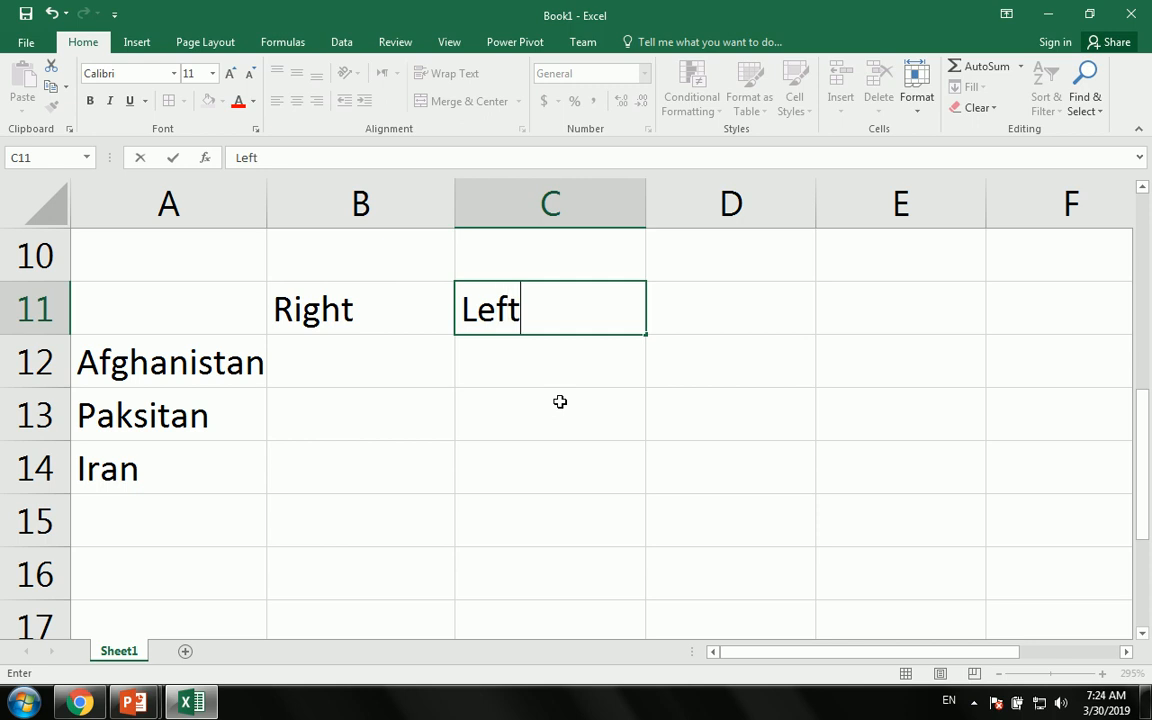
{"action": "key", "text": "Tab"}
{"action": "type", "text": "MID"}
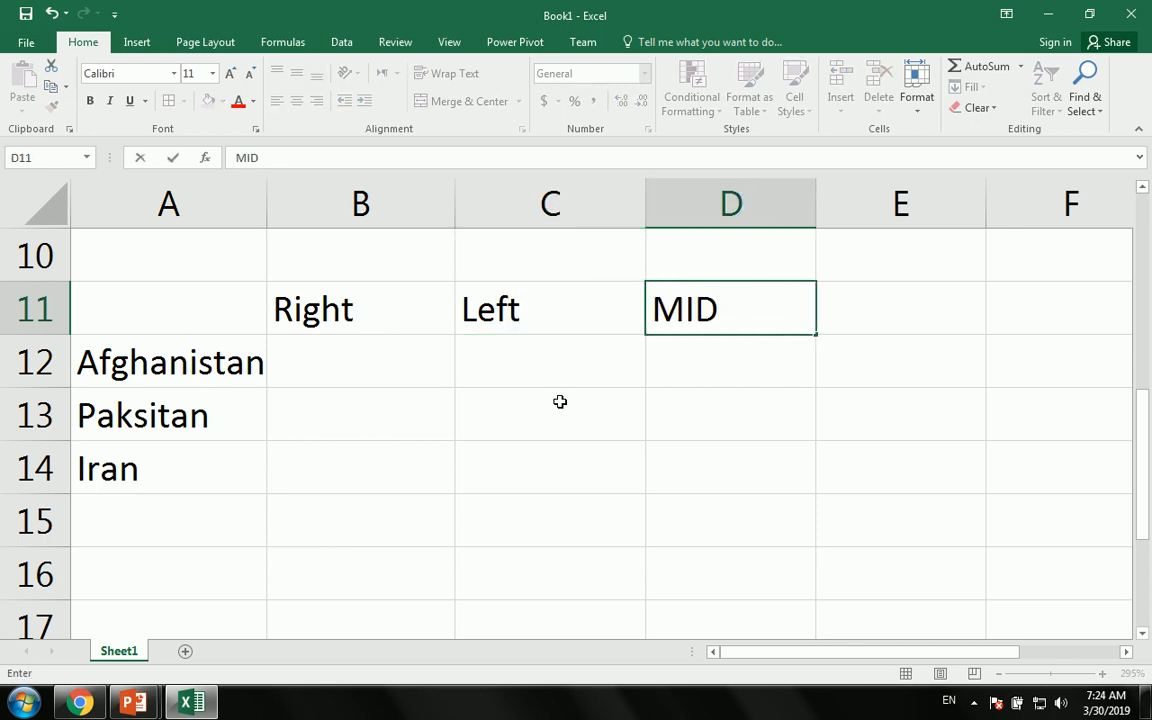
- Put All Borders on A11:D14 and add the Name heading in A11
{"action": "left_click_drag", "start_coordinate": [103, 314], "coordinate": [697, 478]}
{"action": "left_click", "coordinate": [169, 104]}
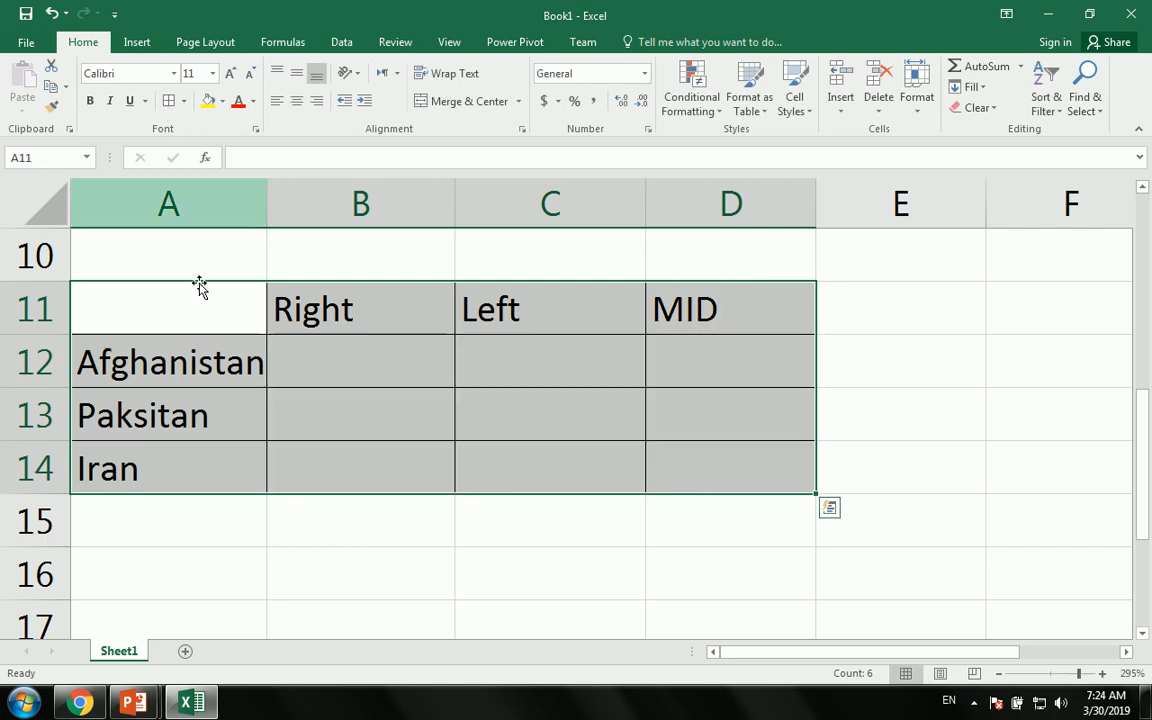
{"action": "left_click", "coordinate": [195, 309]}
{"action": "type", "text": "Name"}
{"action": "key", "text": "Return"}
{"action": "key", "text": "Up"}
- Fill the A11:D11 heading row yellow and widen columns A and B
{"action": "left_click_drag", "start_coordinate": [169, 309], "coordinate": [658, 309]}
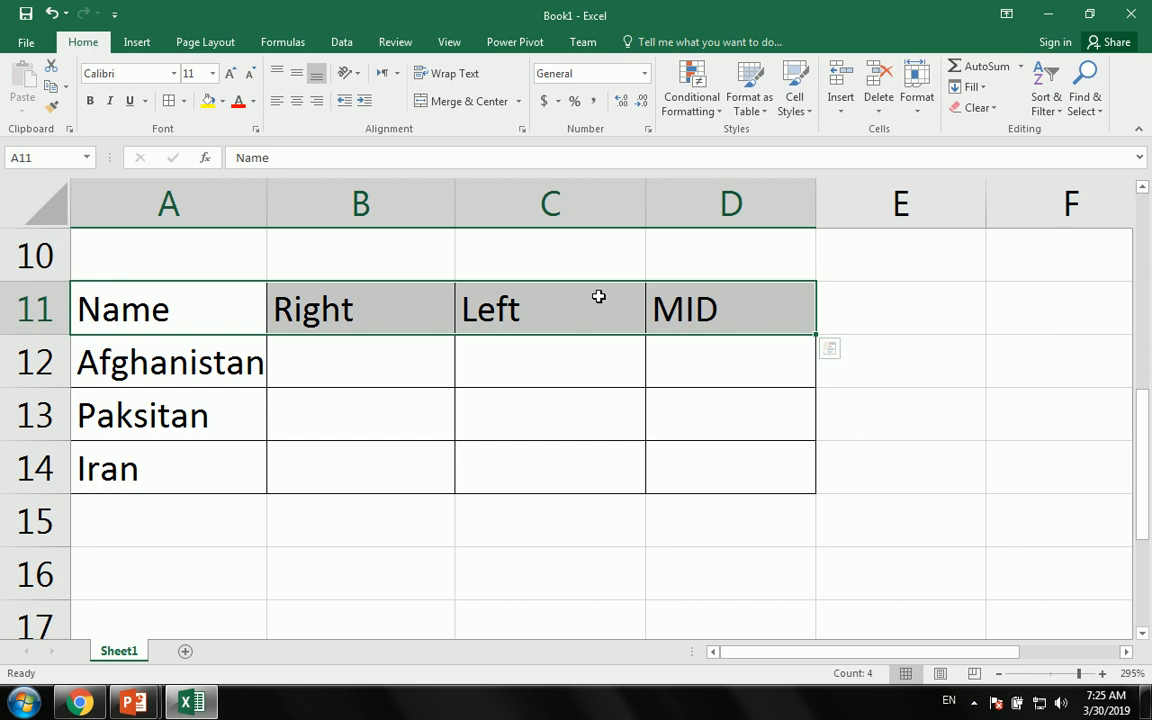
{"action": "left_click", "coordinate": [209, 104]}
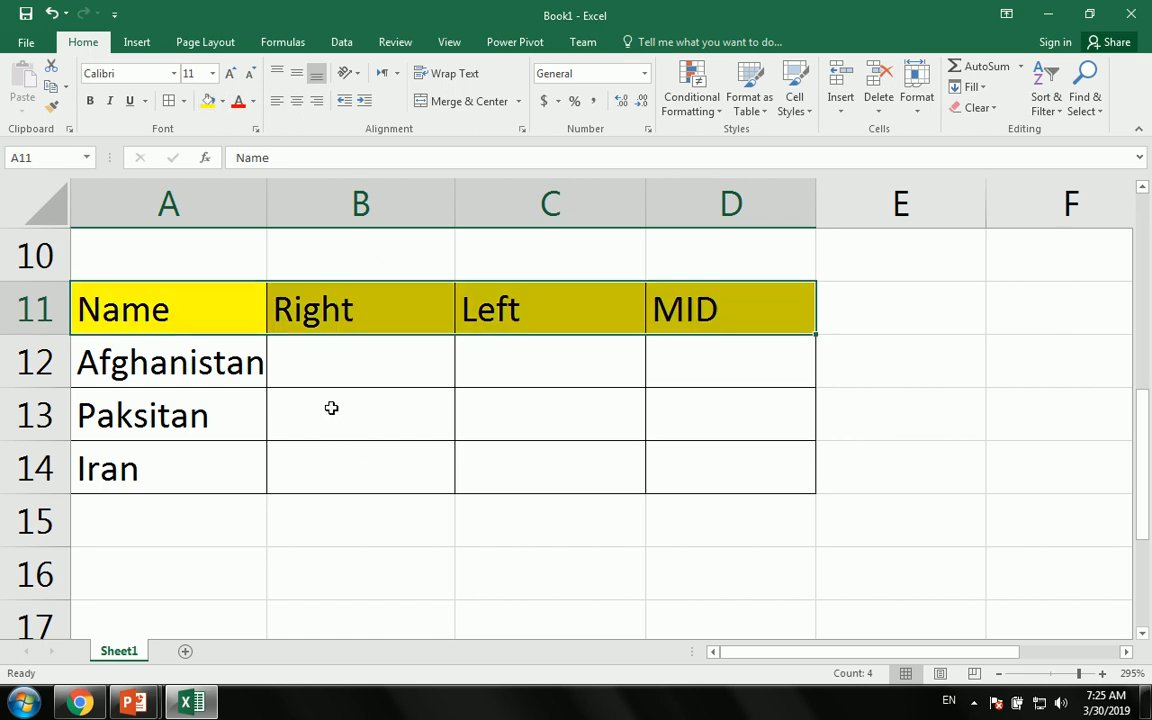
{"action": "left_click", "coordinate": [305, 352]}
{"action": "left_click_drag", "start_coordinate": [267, 200], "coordinate": [288, 198]}
{"action": "left_click_drag", "start_coordinate": [479, 212], "coordinate": [498, 210]}
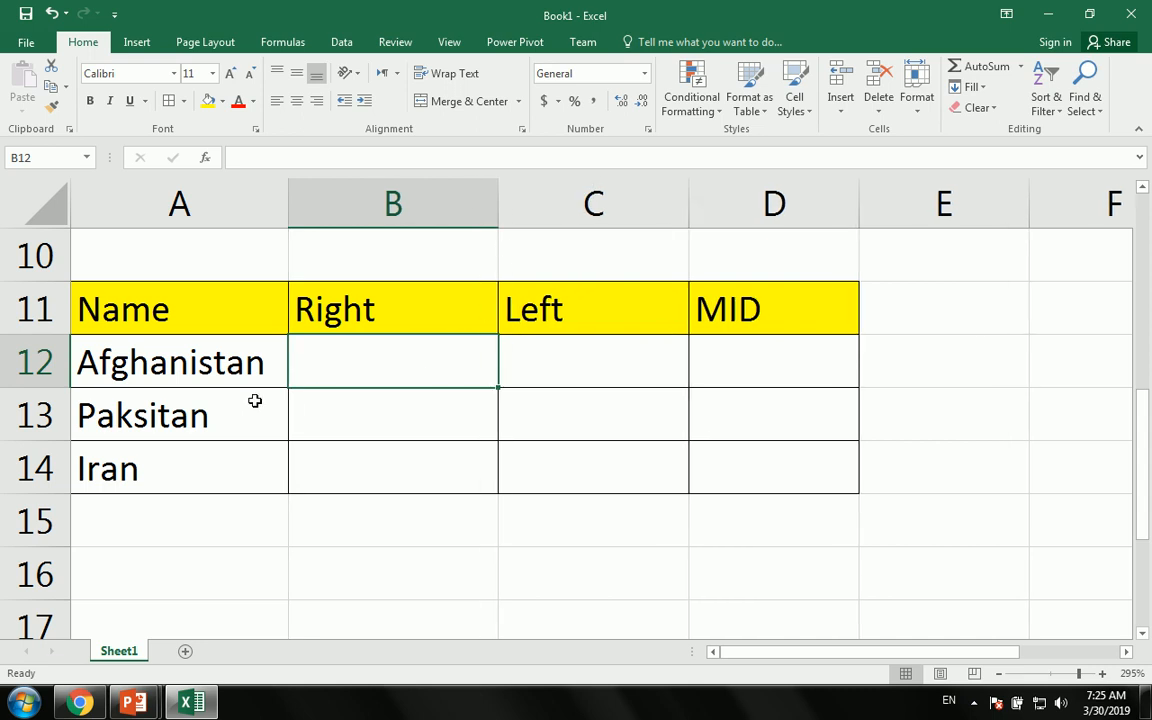
- Enter =RIGHT(A12,3) in B12, returning tan
{"action": "left_click", "coordinate": [144, 362]}
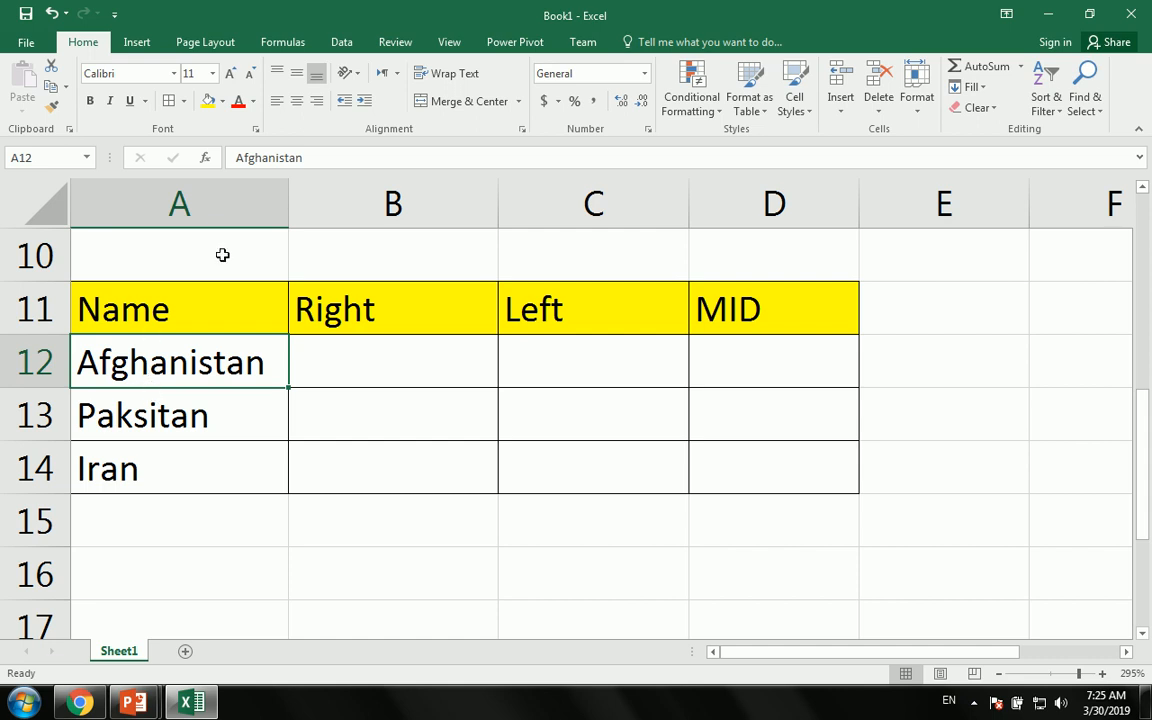
{"action": "left_click", "coordinate": [598, 360]}
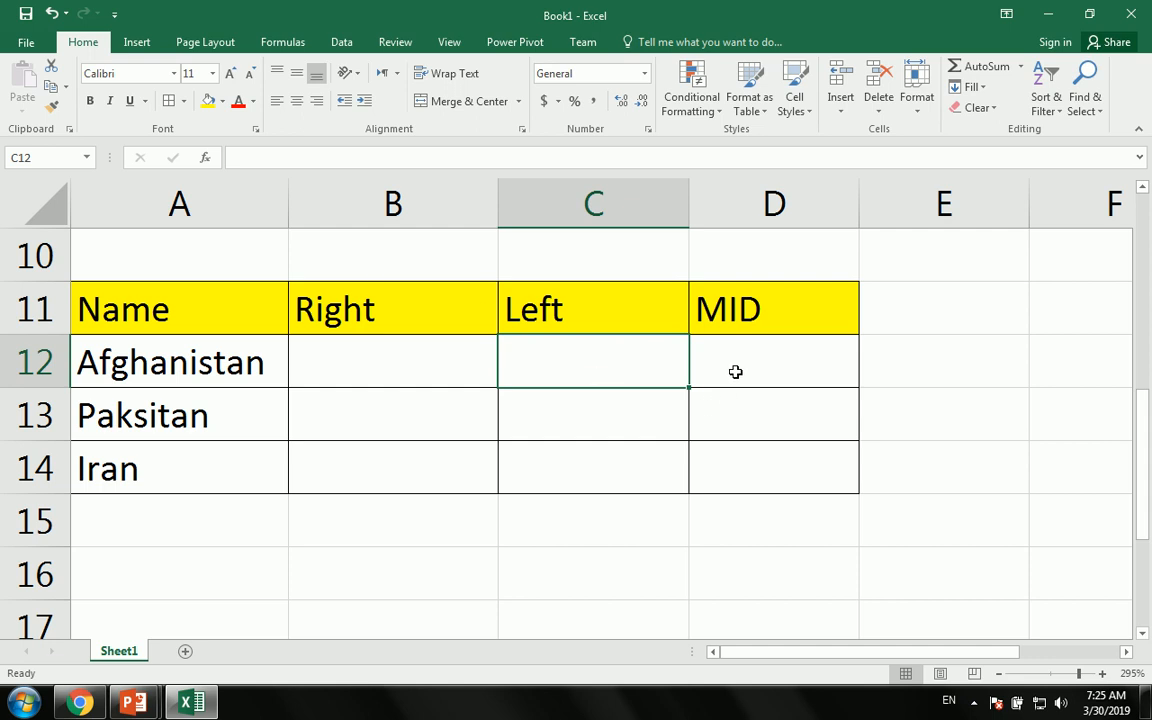
{"action": "left_click", "coordinate": [739, 358]}
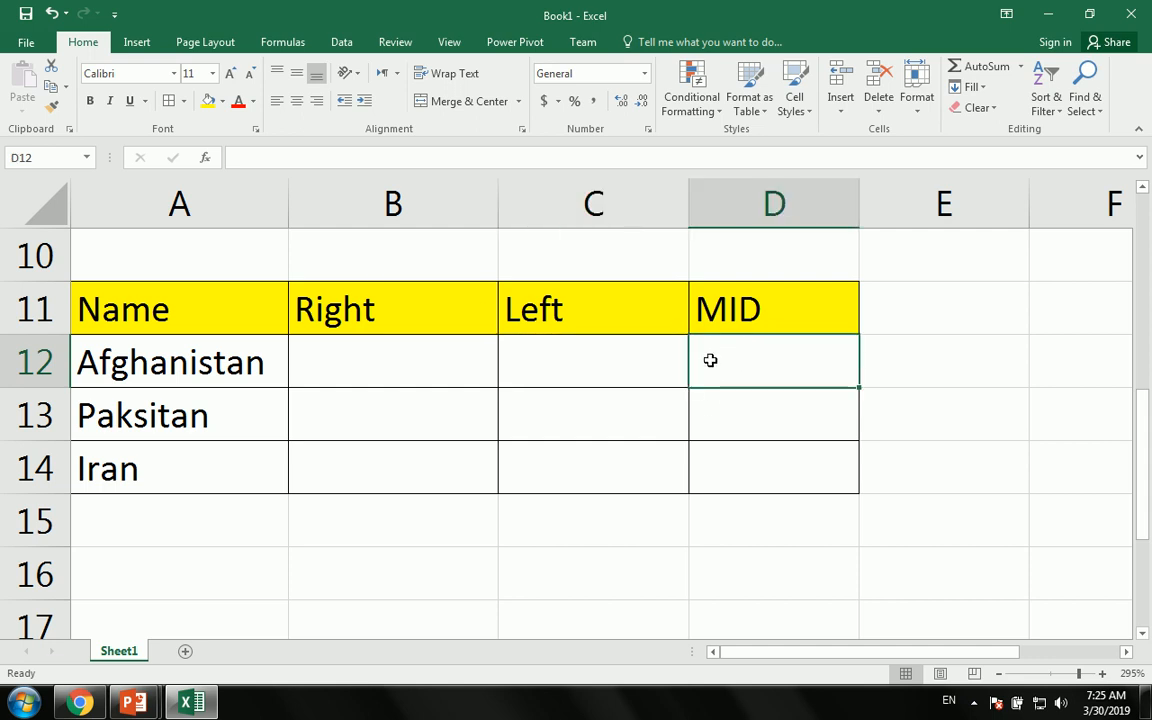
{"action": "key", "text": "Left"}
{"action": "key", "text": "Left"}
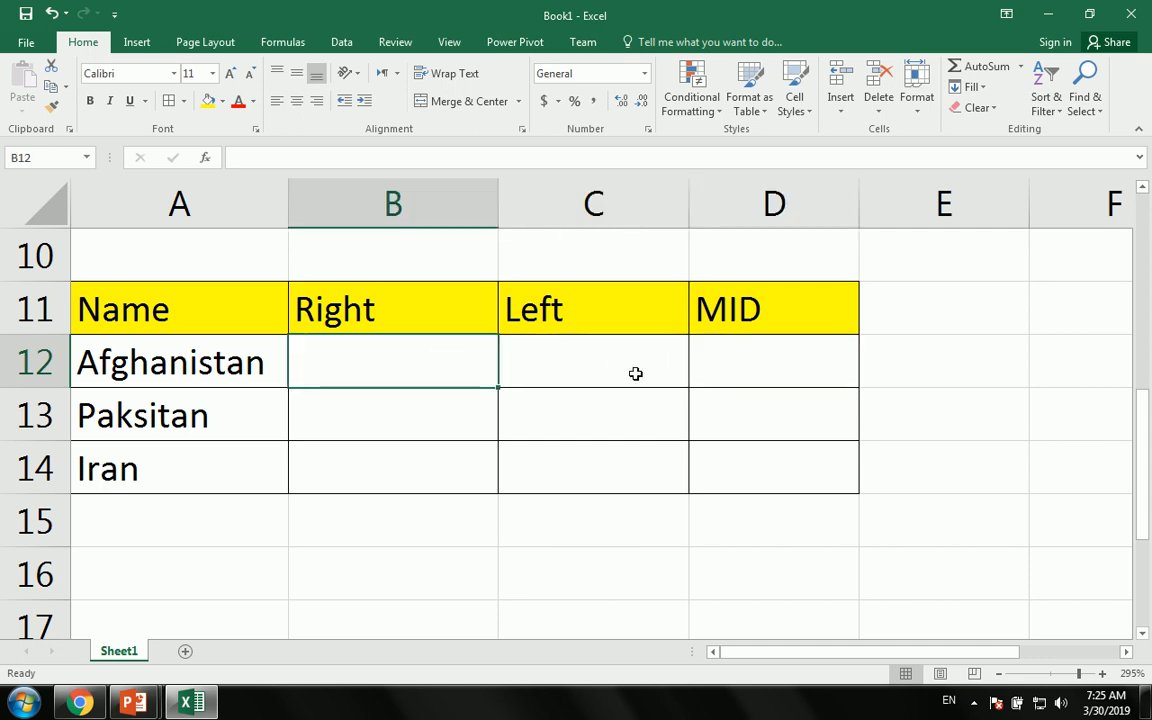
{"action": "type", "text": "=rig"}
{"action": "key", "text": "Tab"}
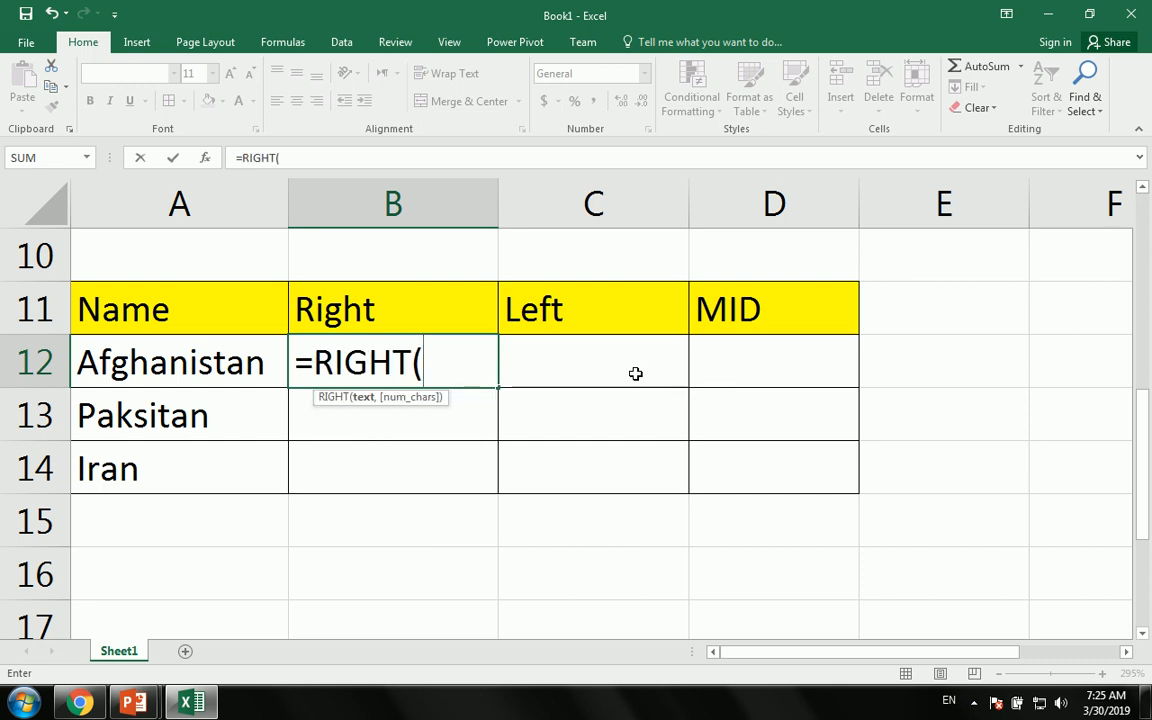
{"action": "left_click", "coordinate": [146, 366]}
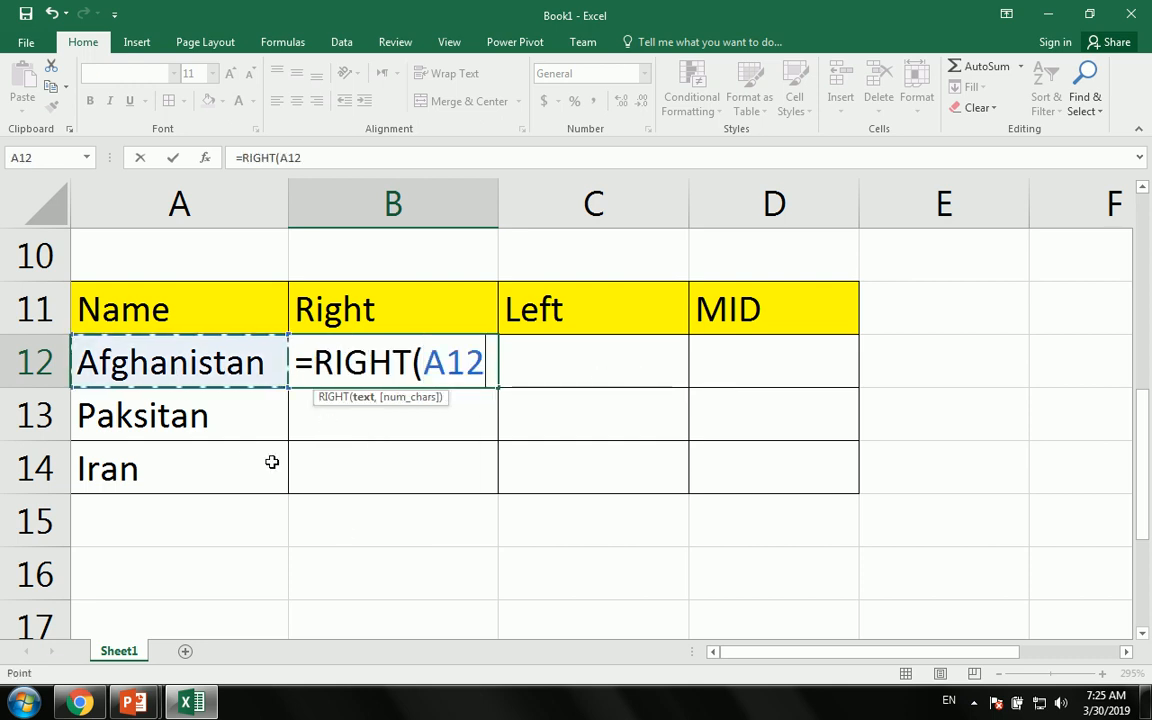
{"action": "type", "text": ","}
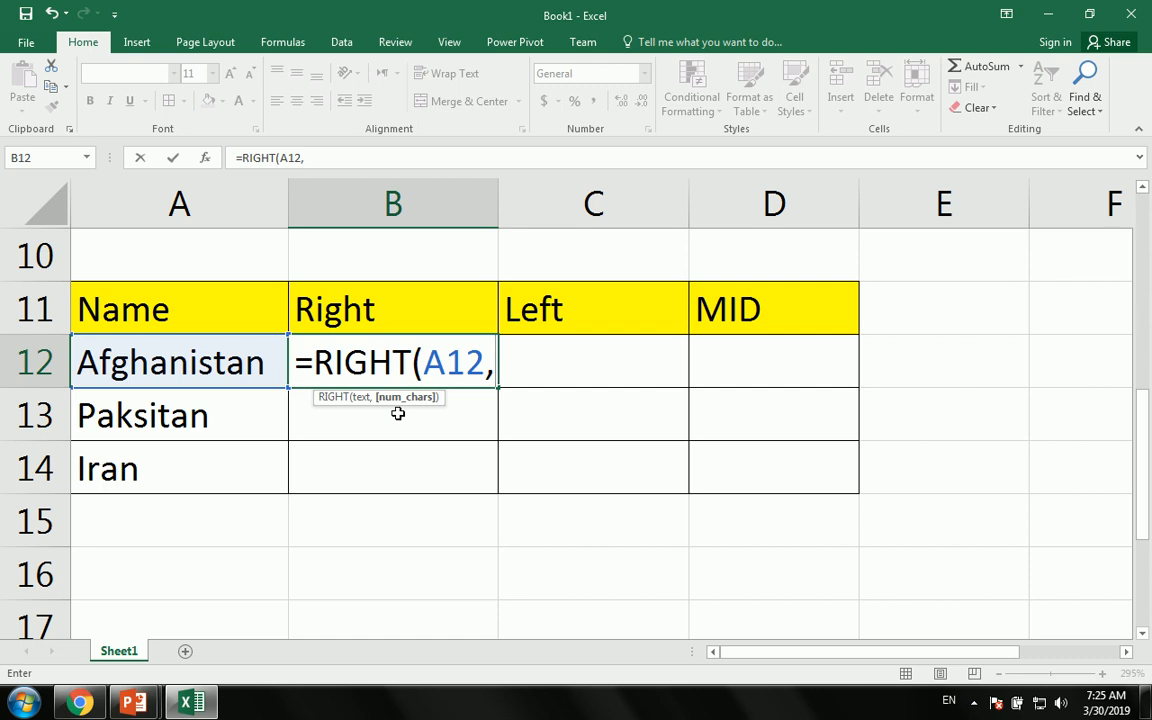
{"action": "type", "text": "3)"}
{"action": "key", "text": "Return"}
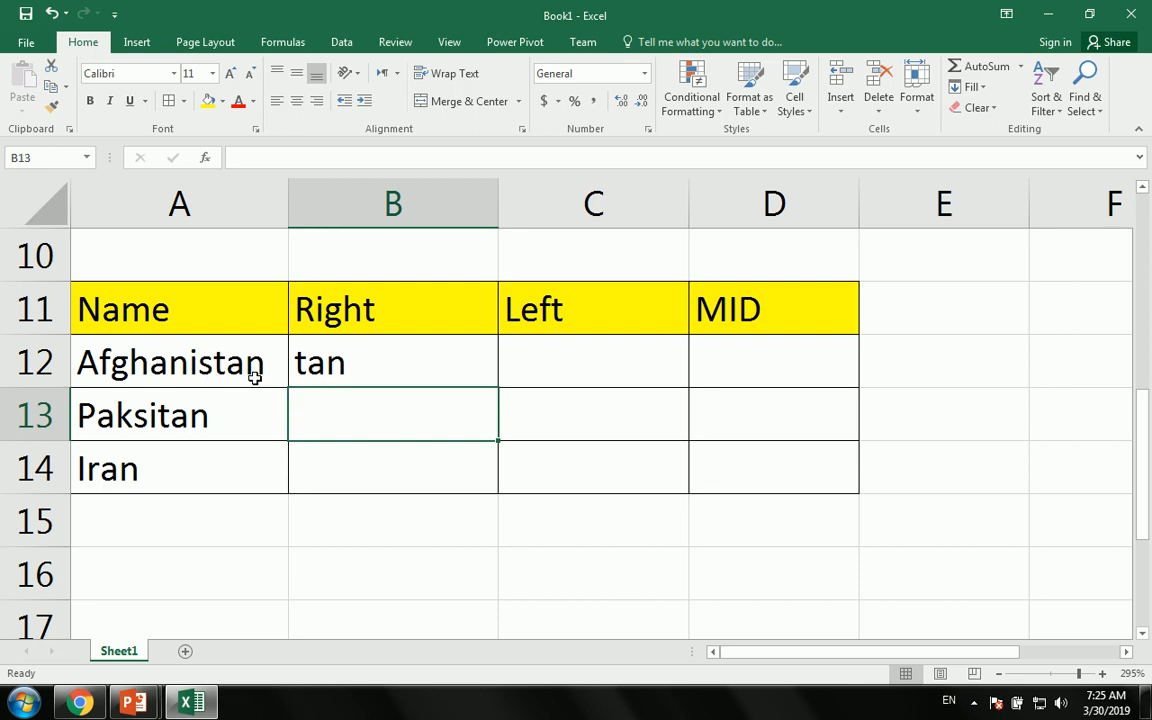
- Try 4 as the RIGHT character count, then change it back to 3
{"action": "left_click", "coordinate": [308, 362]}
{"action": "double_click", "coordinate": [308, 362]}
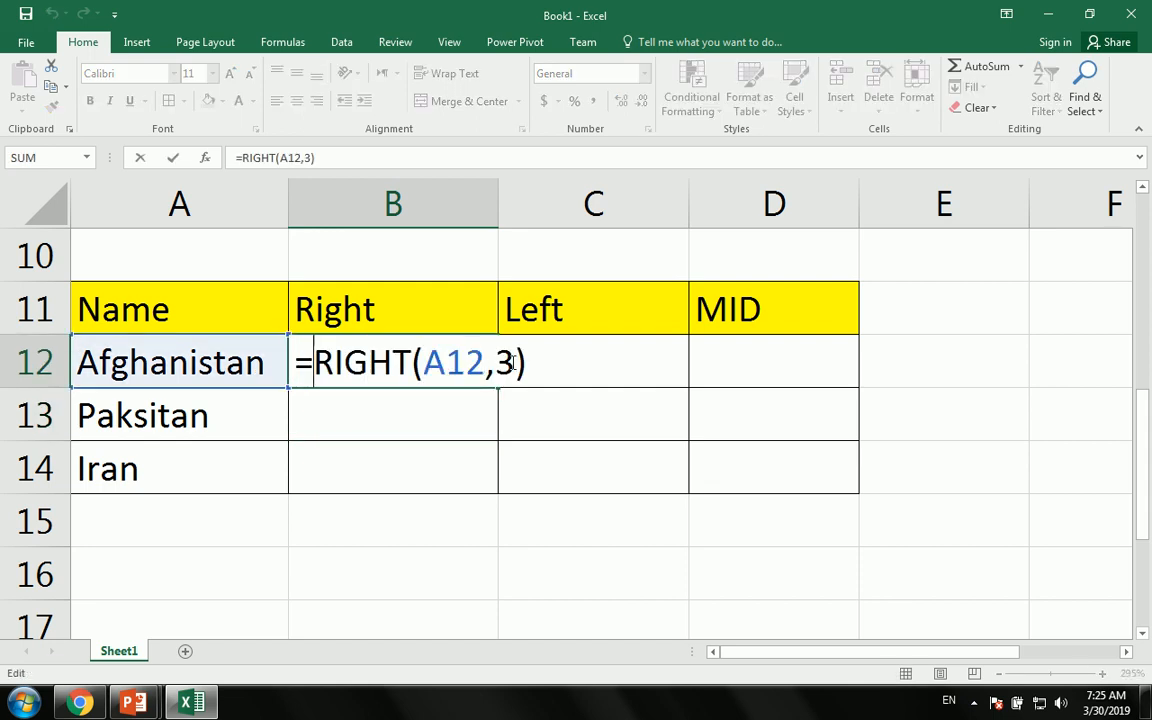
{"action": "double_click", "coordinate": [505, 362]}
{"action": "type", "text": "4"}
{"action": "key", "text": "Return"}
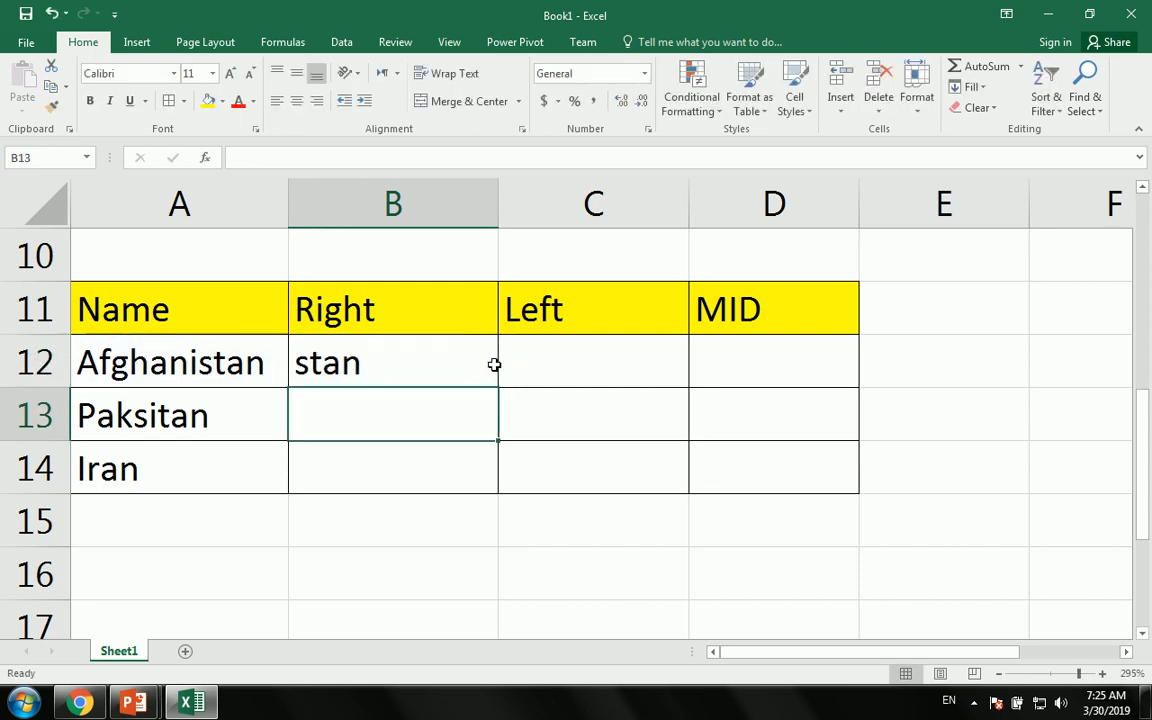
{"action": "double_click", "coordinate": [335, 365]}
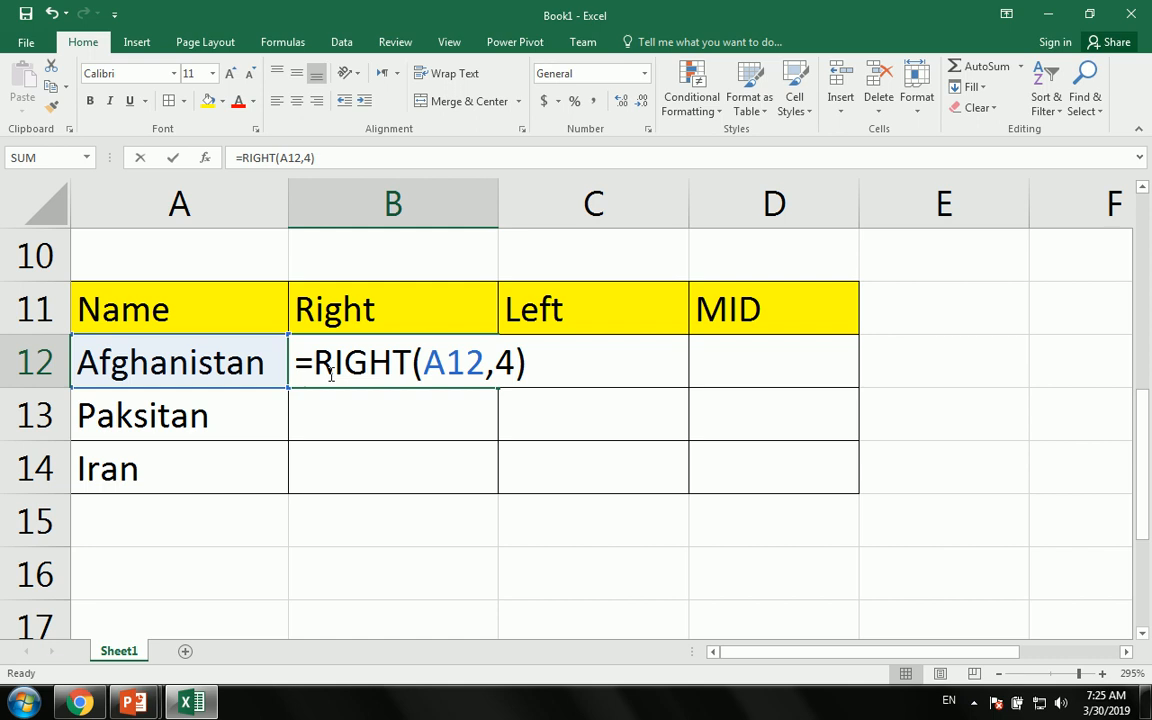
{"action": "double_click", "coordinate": [505, 362]}
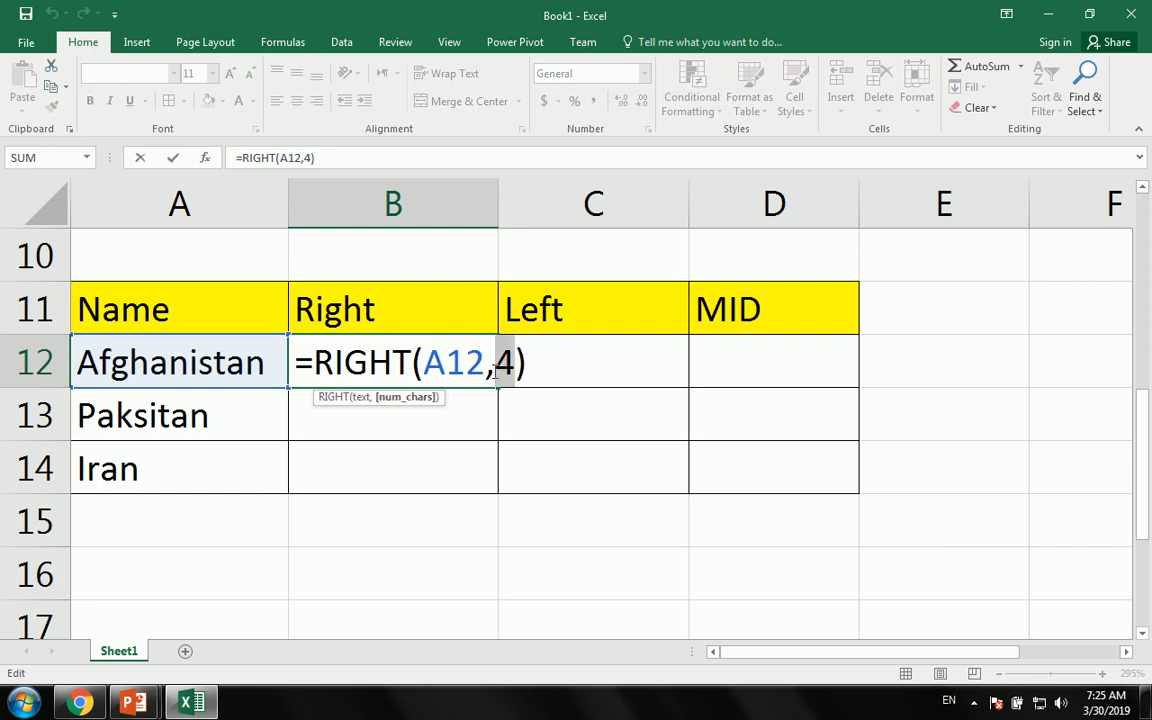
{"action": "type", "text": "3"}
{"action": "key", "text": "Return"}
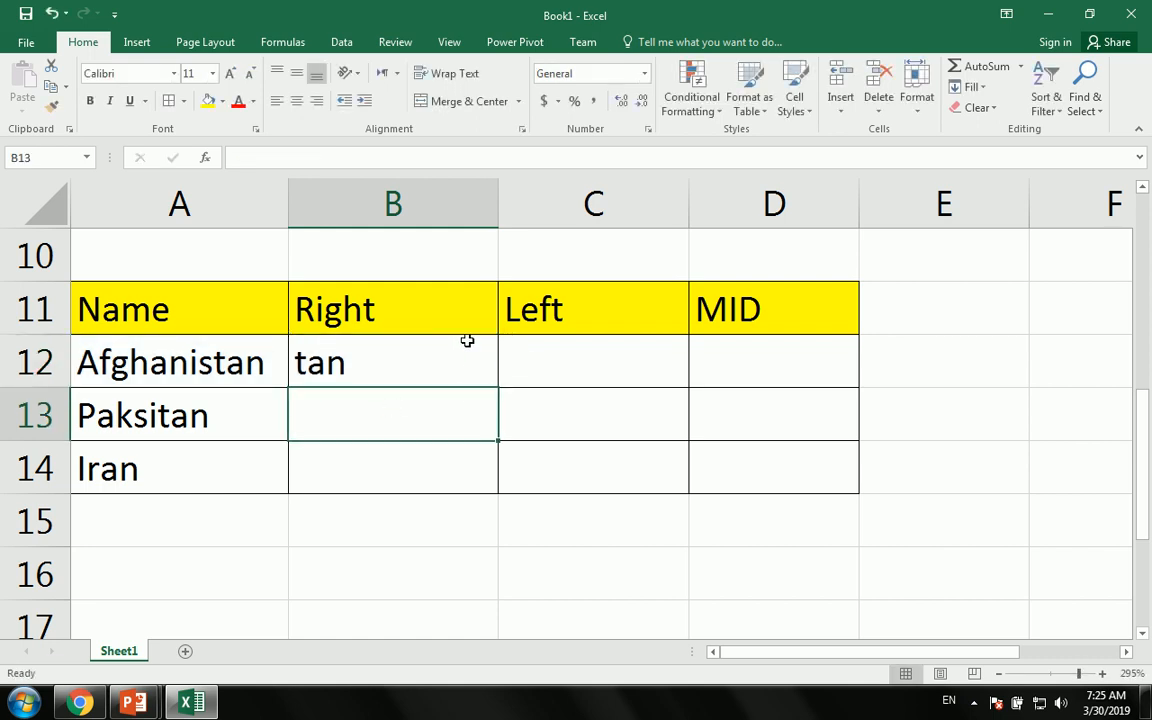
- Fill the RIGHT formula down to B14 and highlight each name with its result
{"action": "left_click", "coordinate": [458, 379]}
{"action": "left_click_drag", "start_coordinate": [501, 388], "coordinate": [497, 488]}
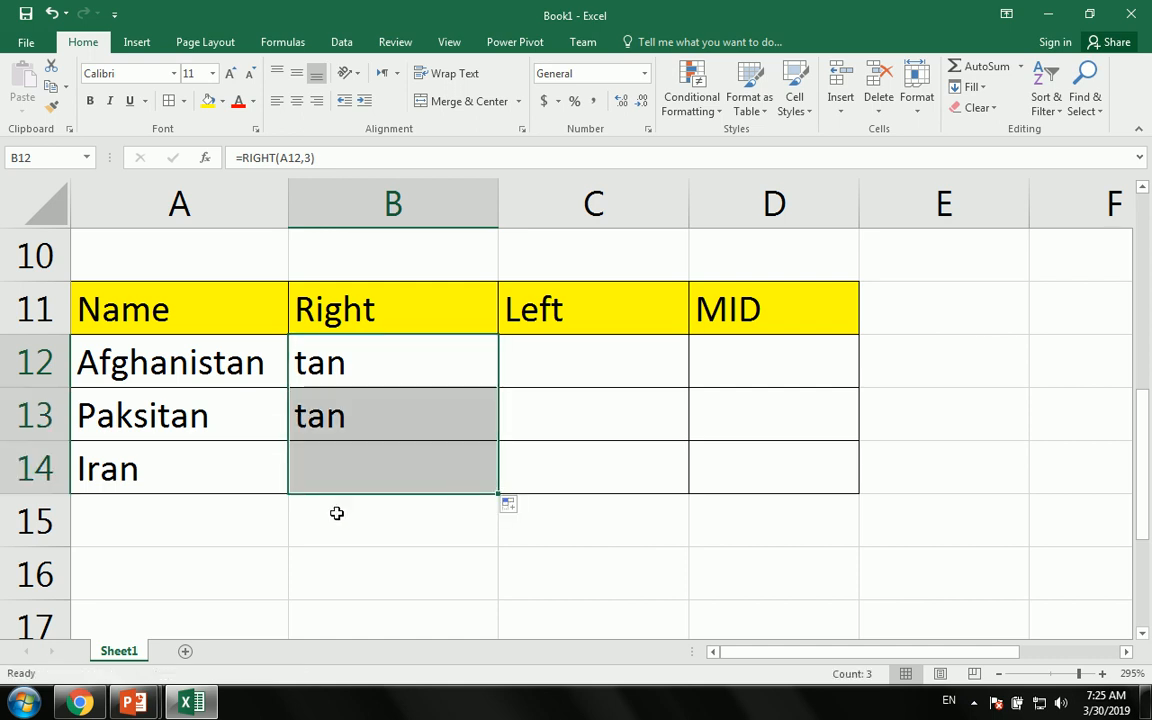
{"action": "left_click_drag", "start_coordinate": [127, 372], "coordinate": [445, 373]}
{"action": "left_click_drag", "start_coordinate": [140, 414], "coordinate": [390, 415]}
{"action": "left_click_drag", "start_coordinate": [129, 470], "coordinate": [408, 463]}
{"action": "left_click_drag", "start_coordinate": [360, 320], "coordinate": [362, 470]}
{"action": "left_click", "coordinate": [586, 373]}
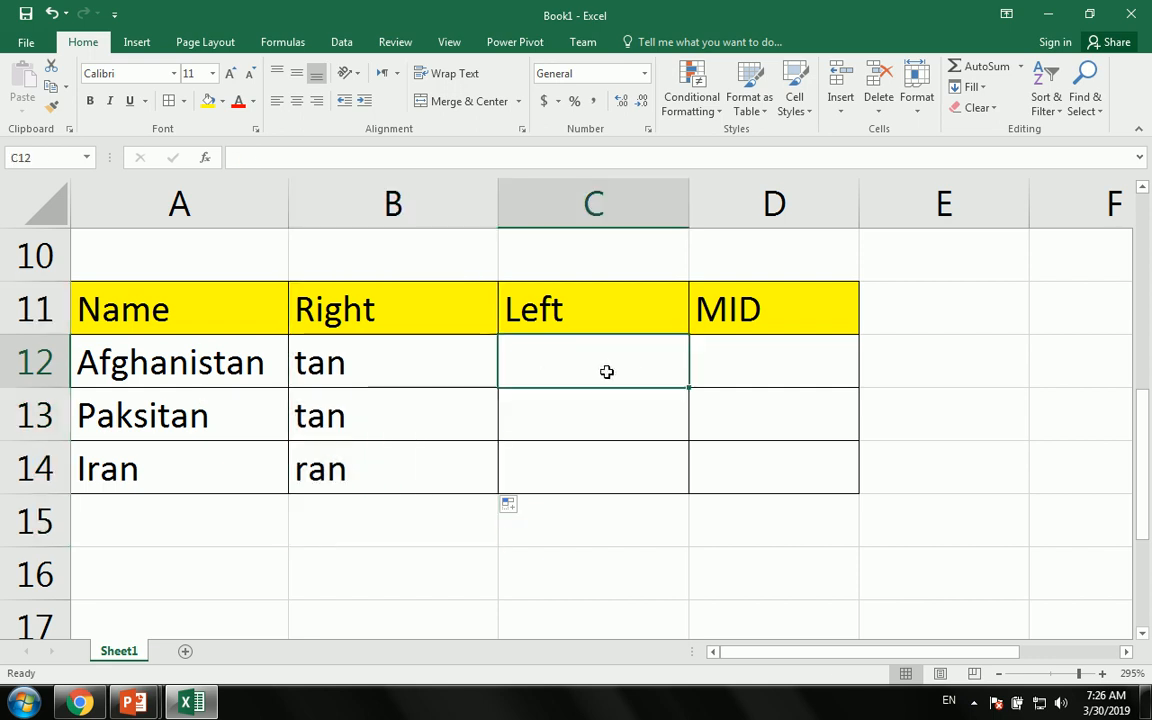
- Enter =LEFT(A12,3) in C12 and fill it down to C14, giving Afg, Pak and Ira
{"action": "type", "text": "=le"}
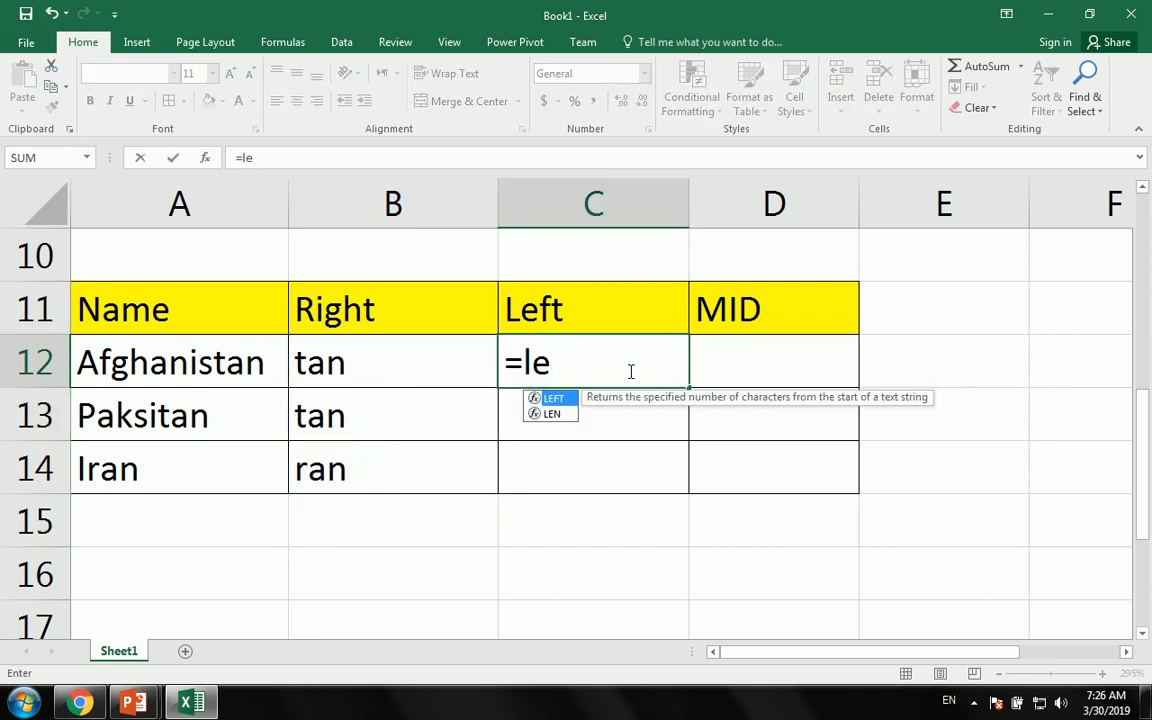
{"action": "key", "text": "Tab"}
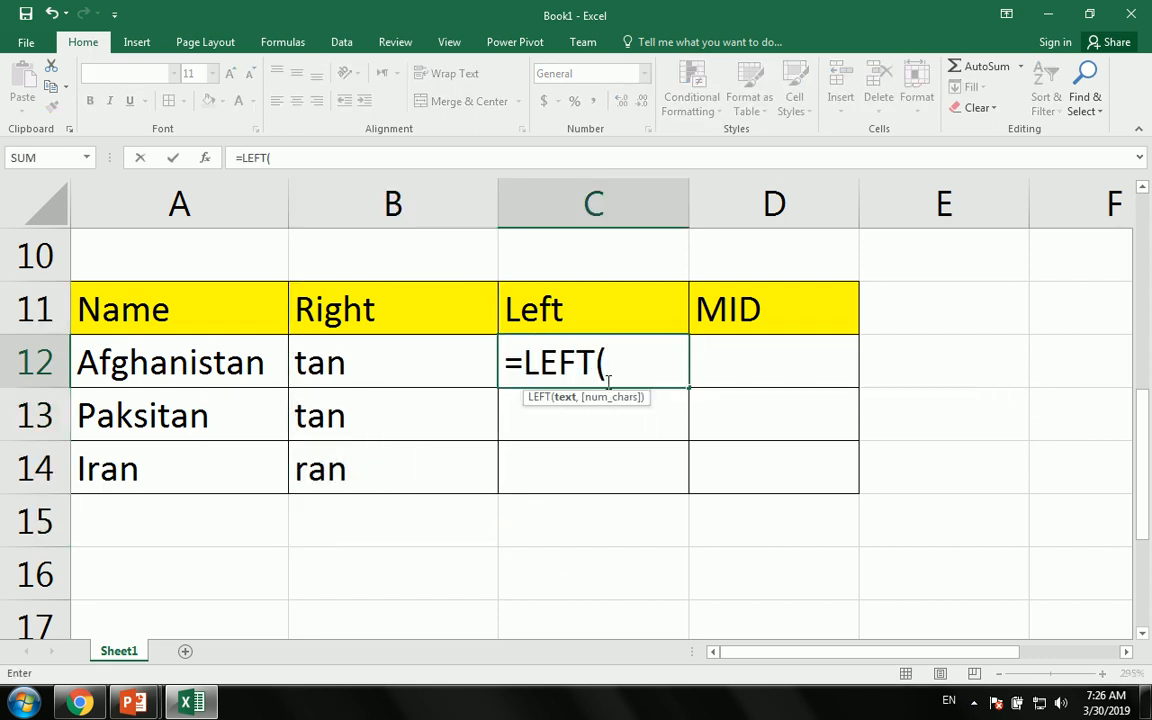
{"action": "left_click", "coordinate": [164, 363]}
{"action": "type", "text": ","}
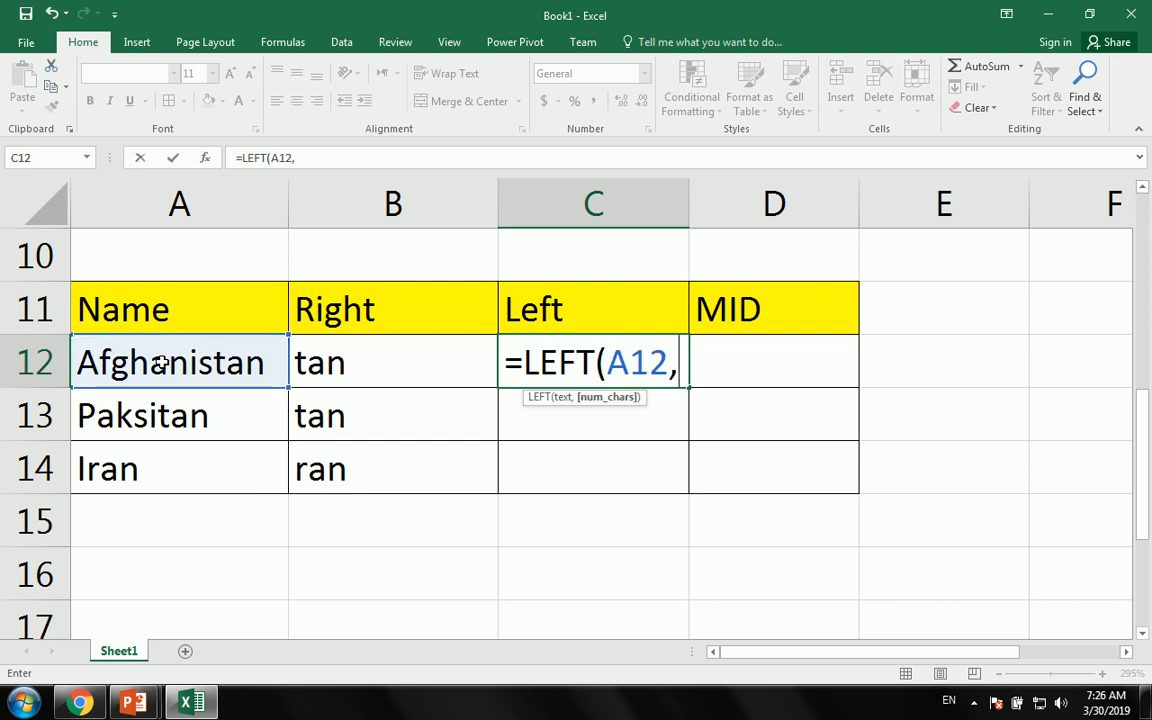
{"action": "type", "text": "3"}
{"action": "key", "text": "Return"}
{"action": "left_click", "coordinate": [634, 386]}
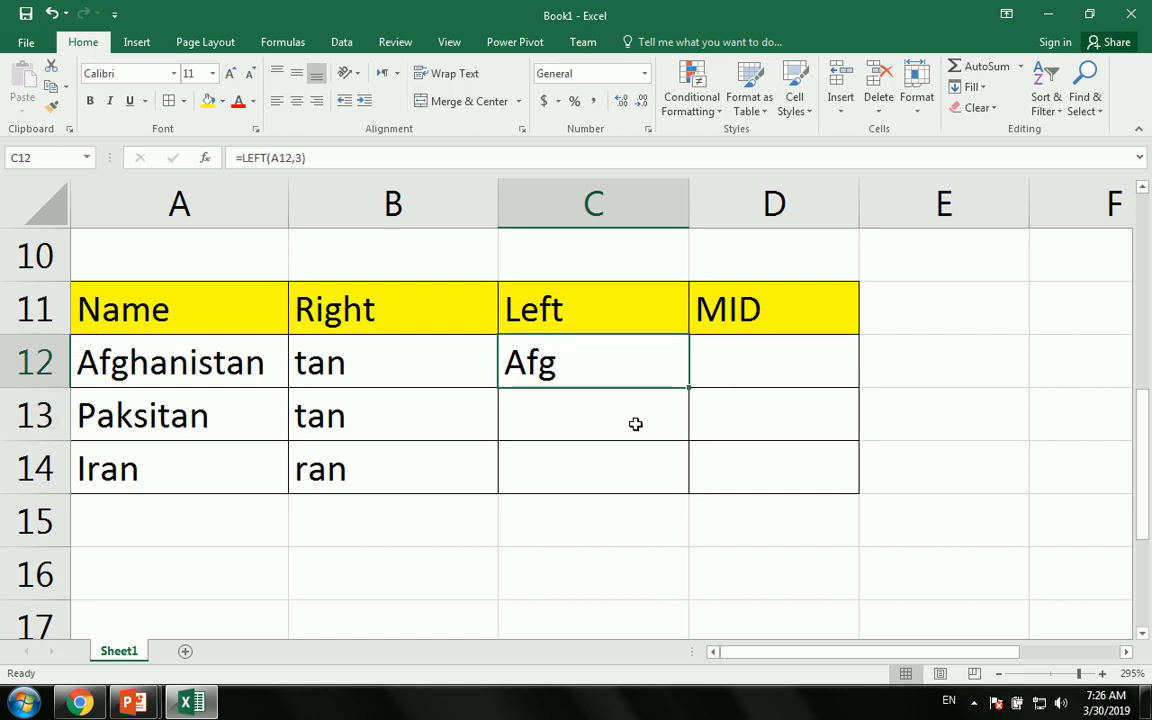
{"action": "left_click_drag", "start_coordinate": [692, 390], "coordinate": [692, 485]}
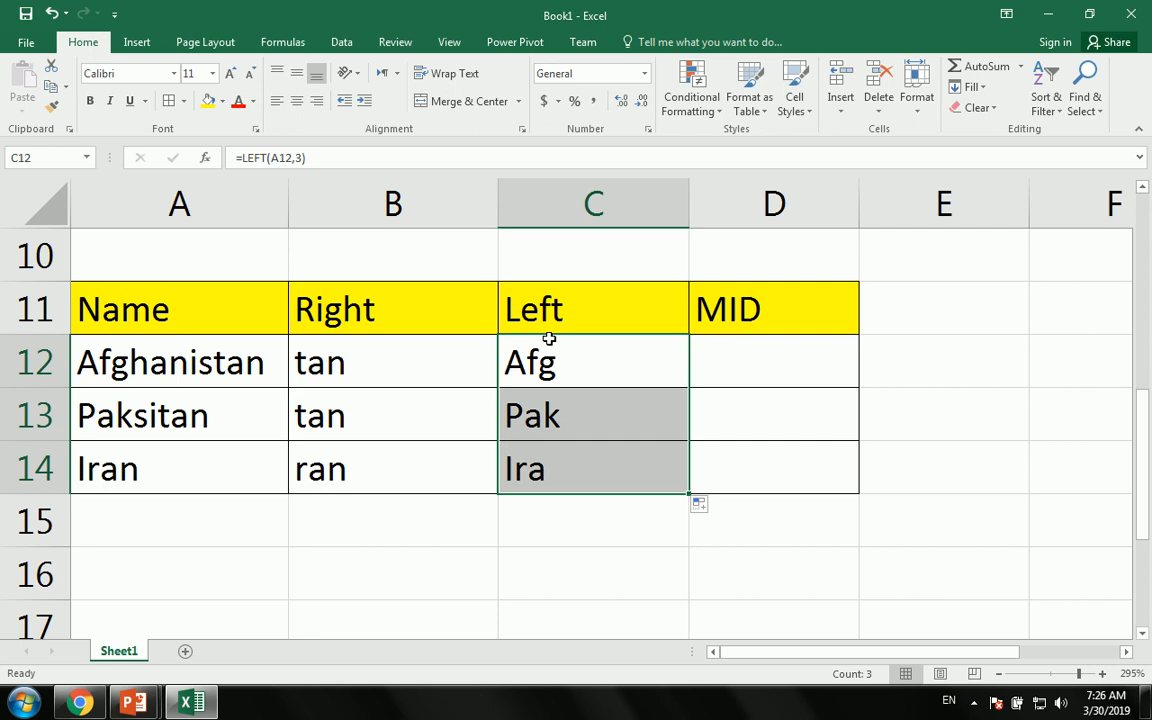
{"action": "left_click", "coordinate": [548, 614]}
{"action": "left_click_drag", "start_coordinate": [503, 336], "coordinate": [560, 485]}
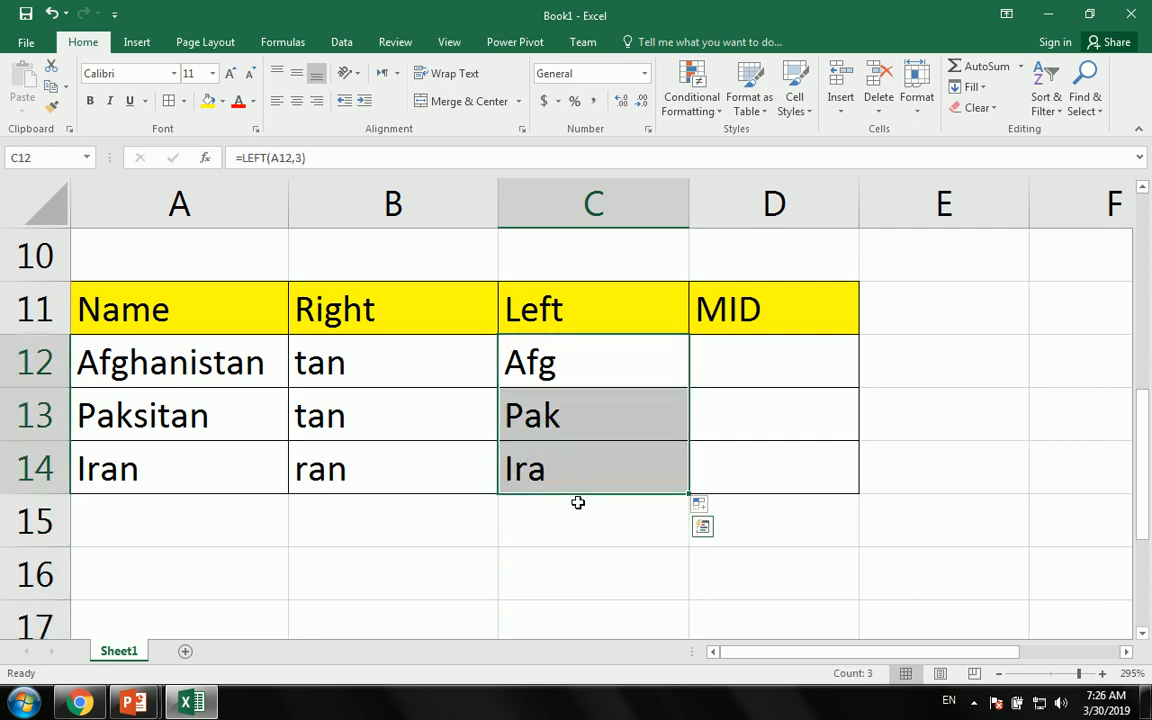
{"action": "left_click", "coordinate": [580, 512]}
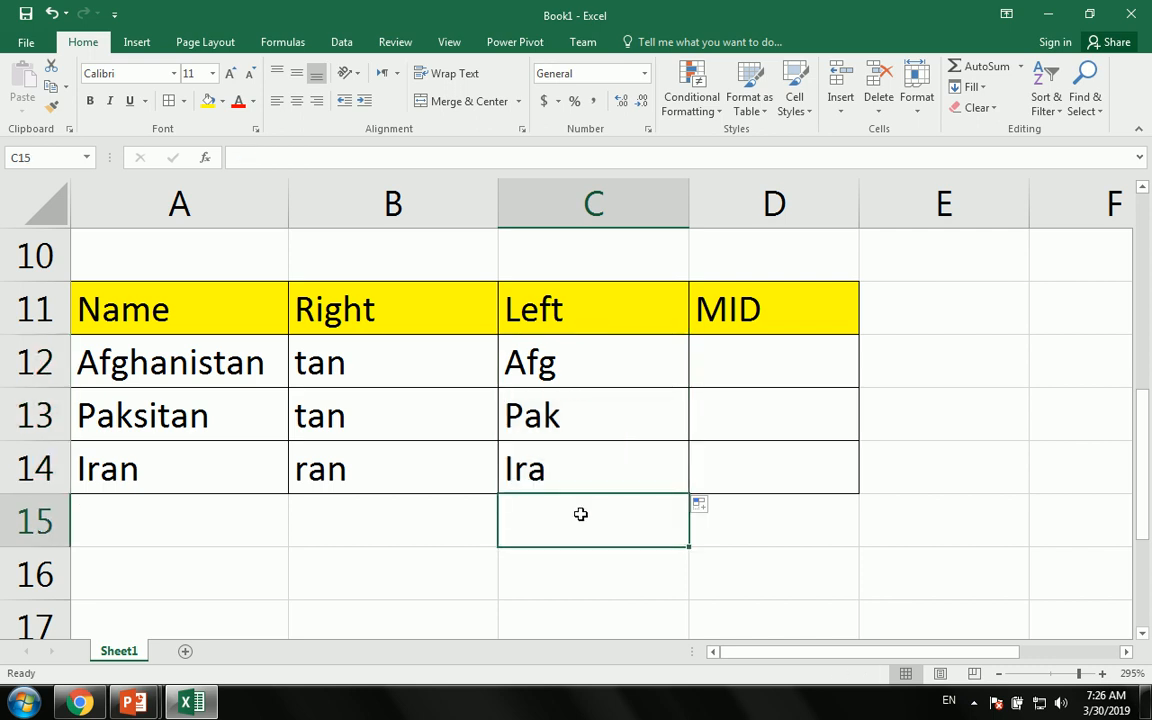
- Enter =MID(A12,3,4) in D12 and fill it down to D14, giving ghan, ksit and an
{"action": "left_click", "coordinate": [750, 376]}
{"action": "type", "text": "="}
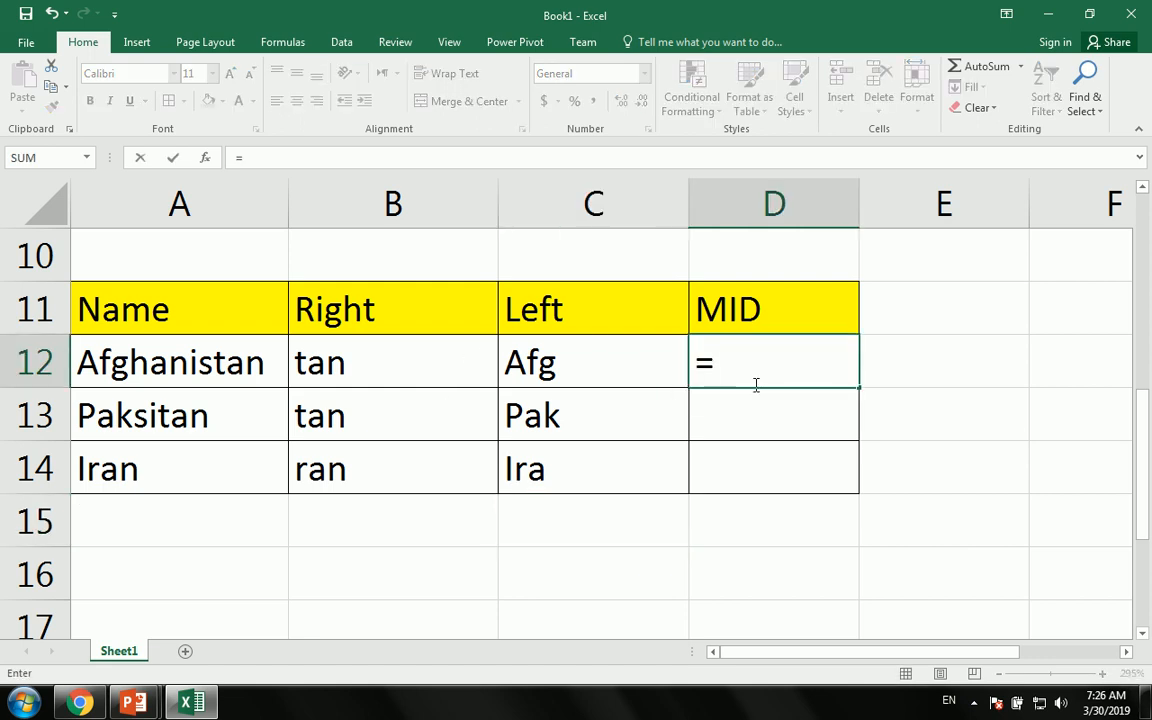
{"action": "type", "text": "mid"}
{"action": "key", "text": "Tab"}
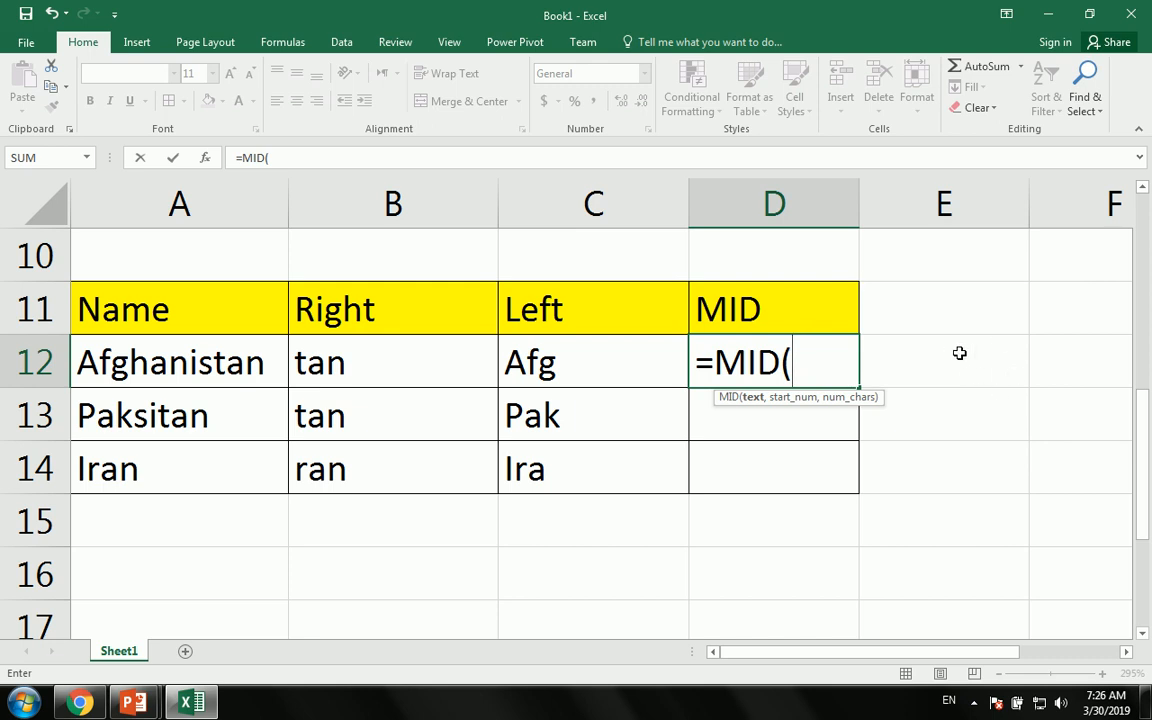
{"action": "left_click", "coordinate": [150, 360]}
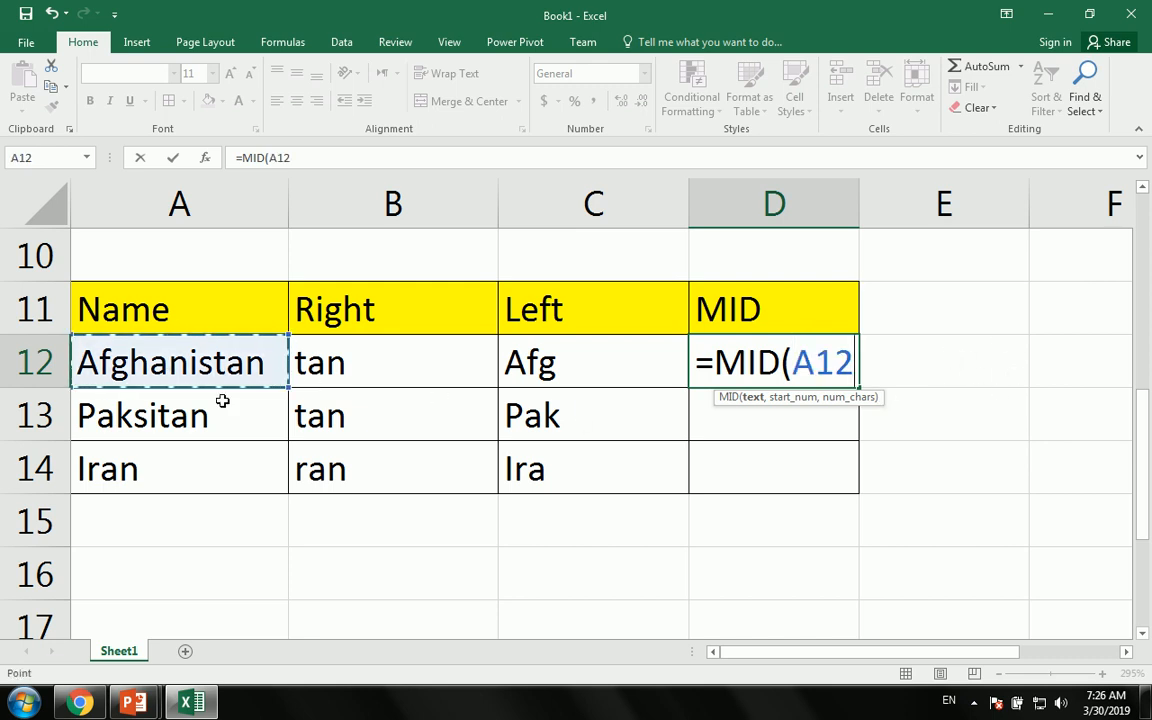
{"action": "type", "text": ","}
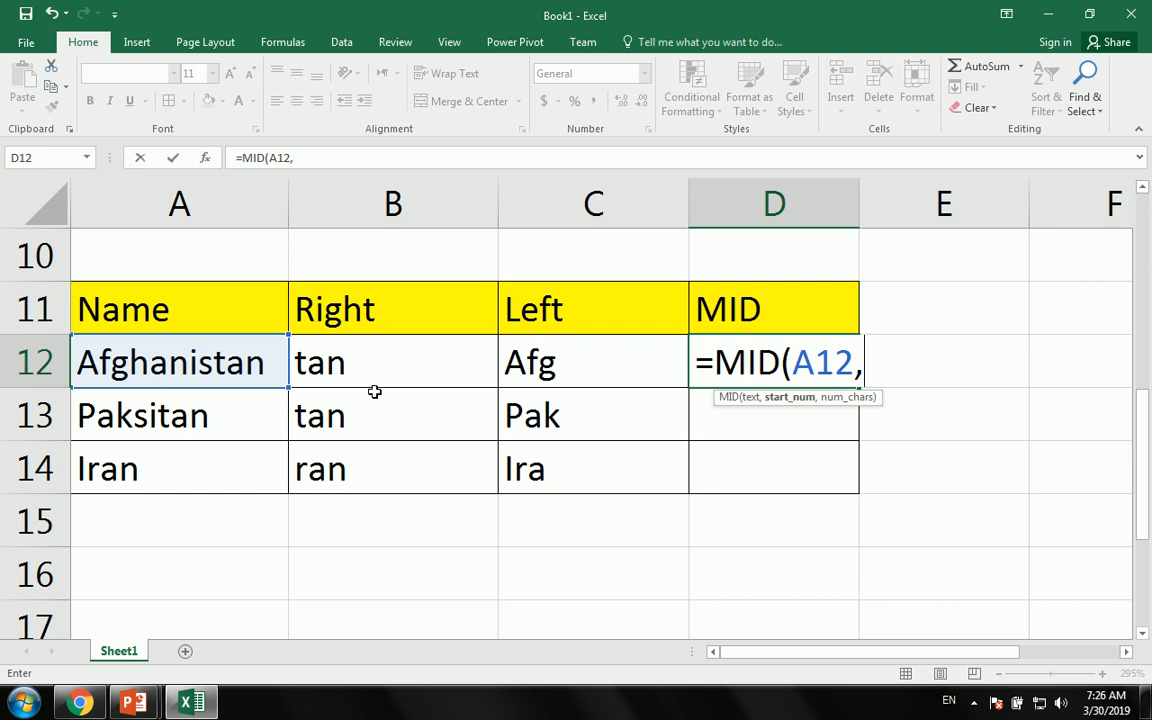
{"action": "type", "text": "3,"}
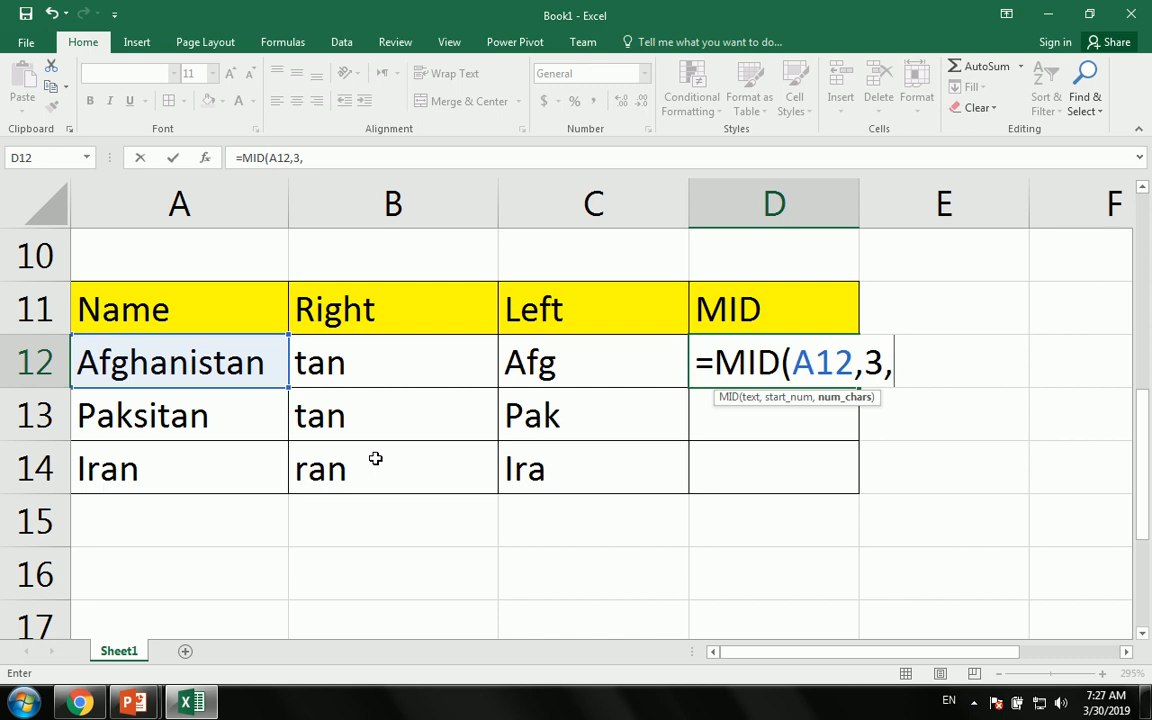
{"action": "type", "text": "4"}
{"action": "key", "text": "Return"}
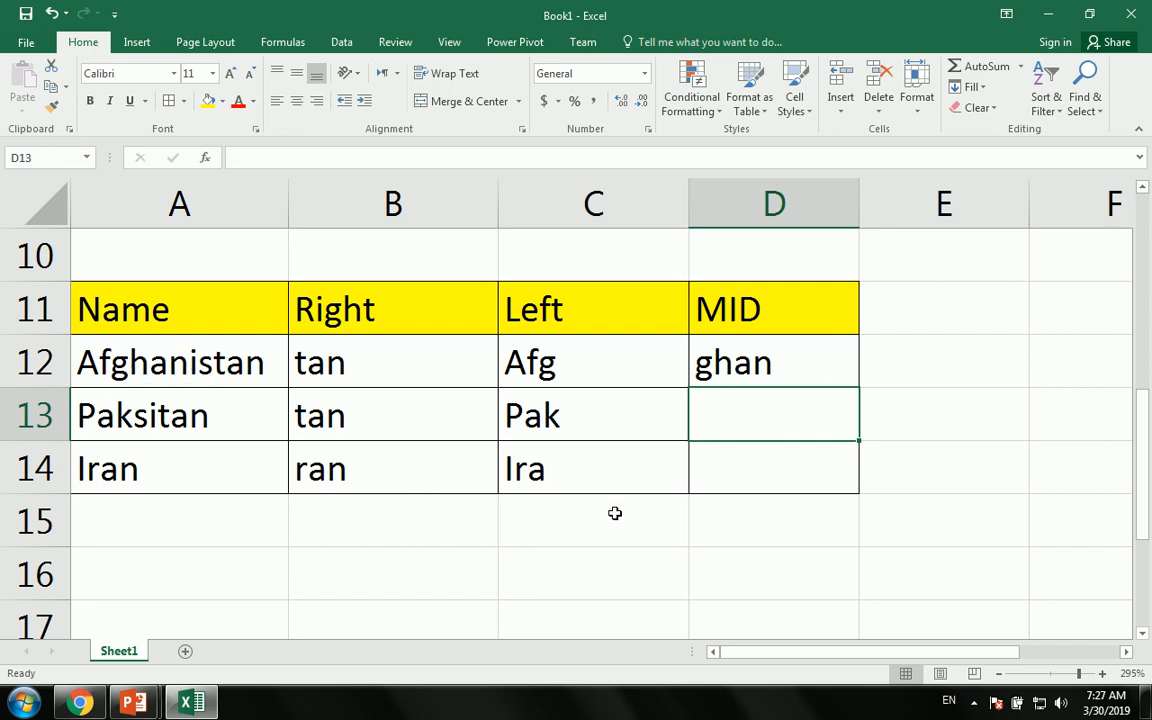
{"action": "left_click", "coordinate": [799, 379]}
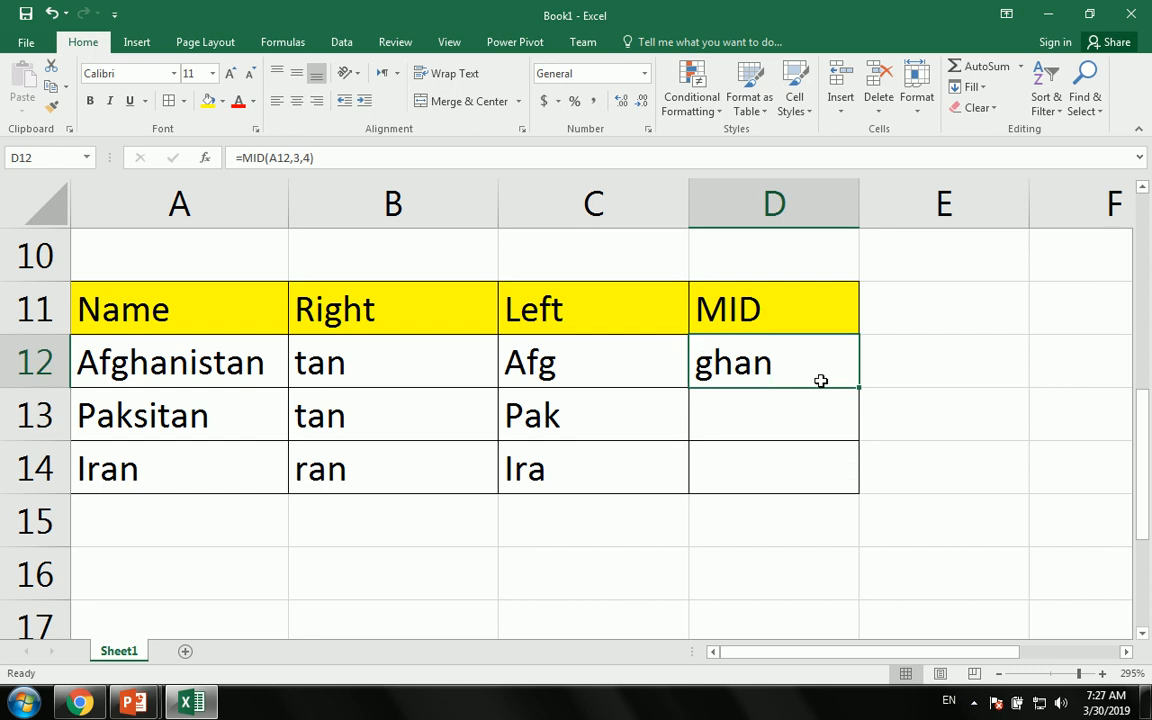
{"action": "left_click_drag", "start_coordinate": [859, 388], "coordinate": [860, 492]}
{"action": "left_click", "coordinate": [800, 542]}
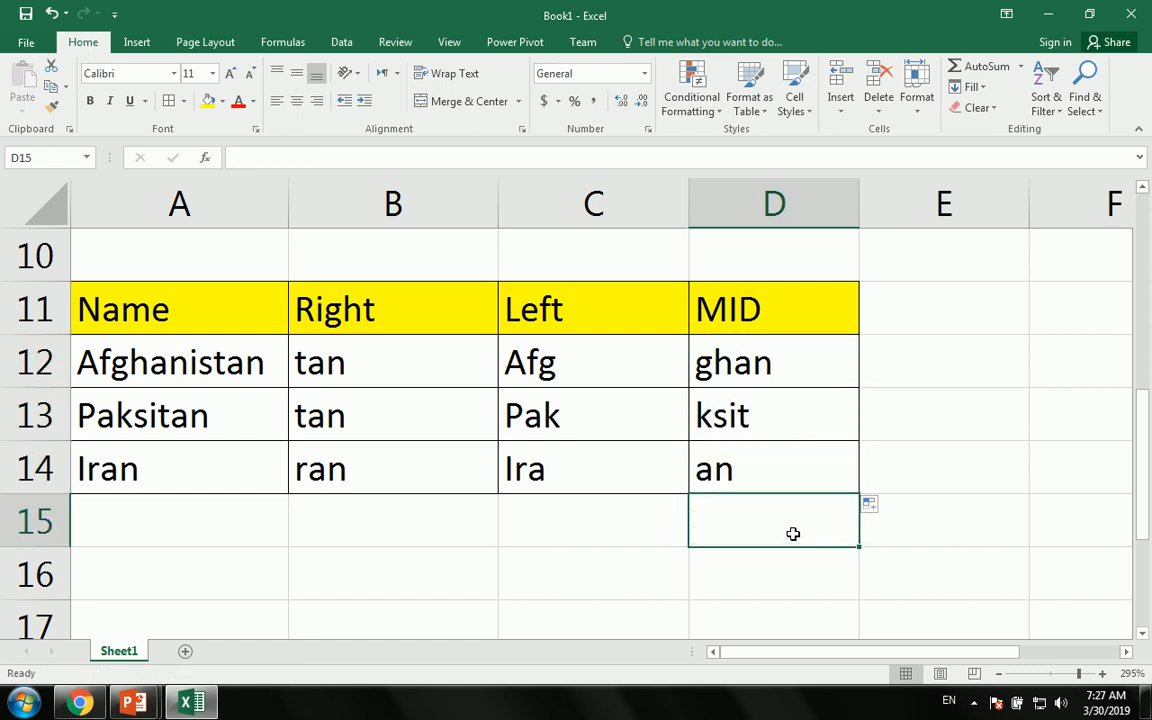
{"action": "left_click_drag", "start_coordinate": [360, 512], "coordinate": [365, 375]}
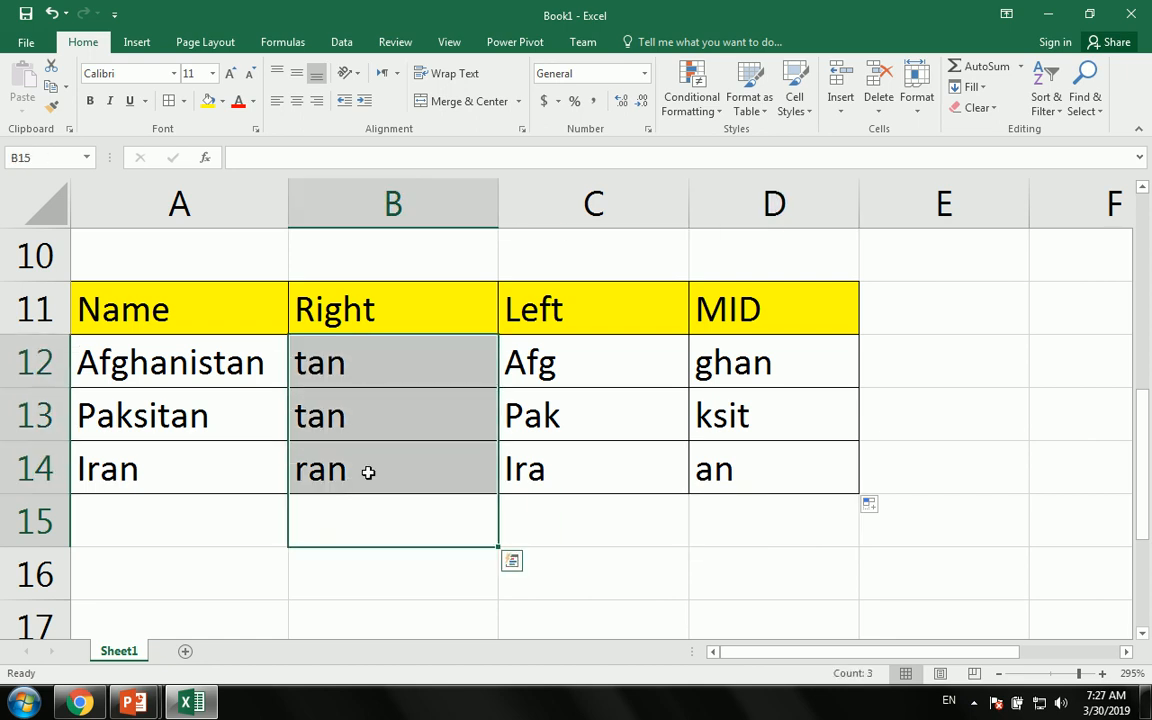
{"action": "left_click_drag", "start_coordinate": [752, 562], "coordinate": [745, 368]}
{"action": "left_click_drag", "start_coordinate": [597, 547], "coordinate": [355, 334]}
{"action": "left_click", "coordinate": [731, 458]}
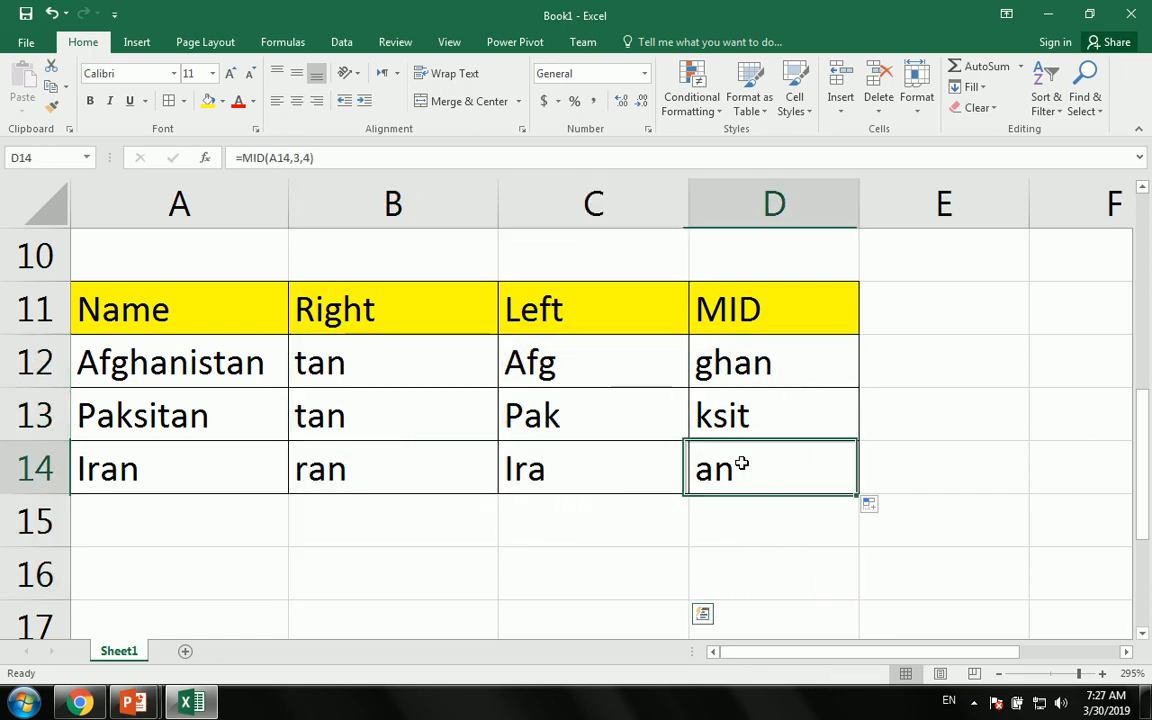
{"action": "left_click_drag", "start_coordinate": [730, 472], "coordinate": [136, 368]}
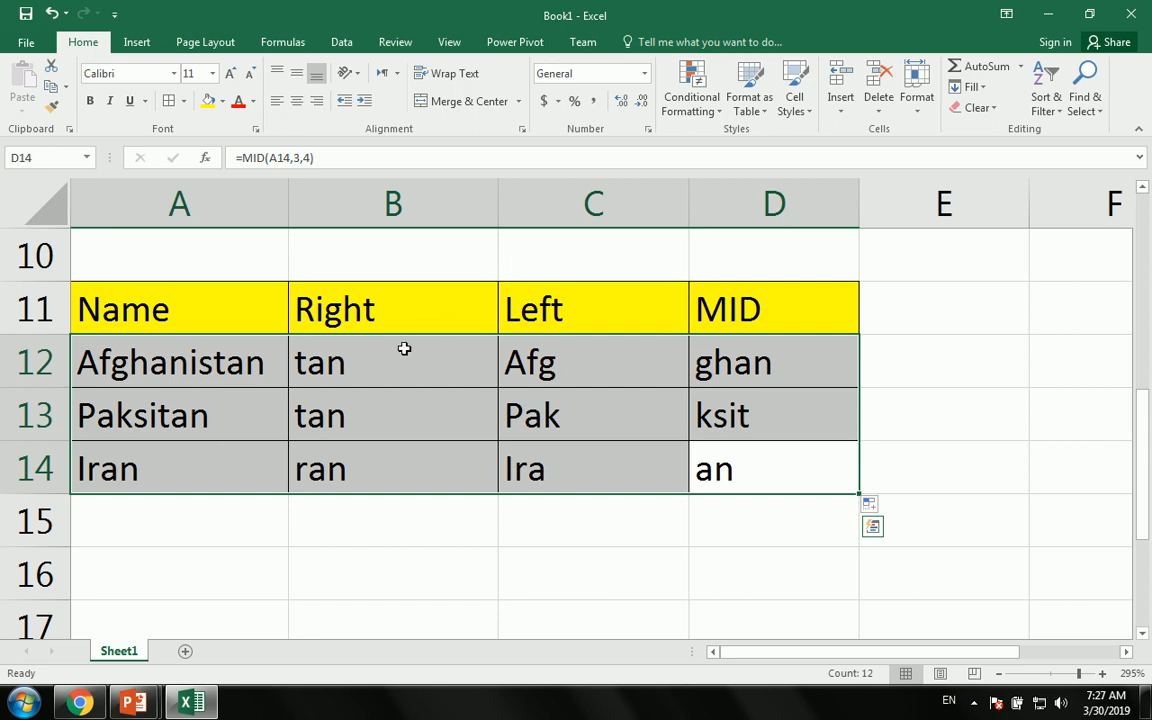
{"action": "left_click", "coordinate": [325, 390]}
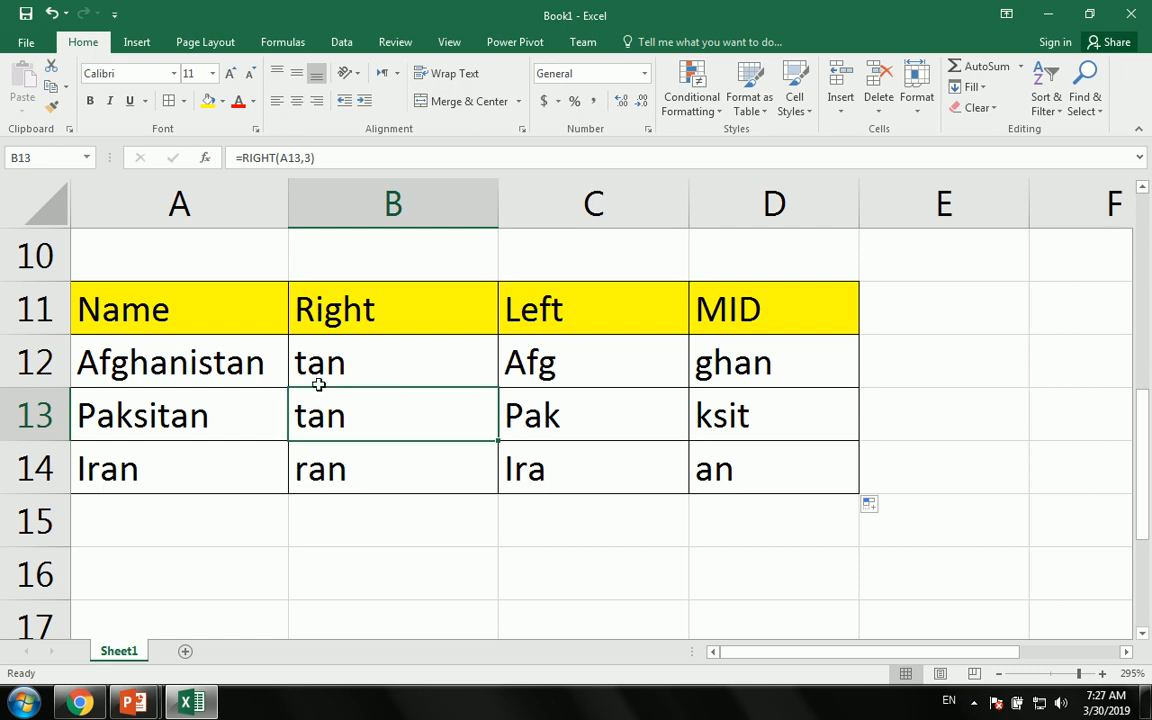
{"action": "left_click", "coordinate": [405, 366]}
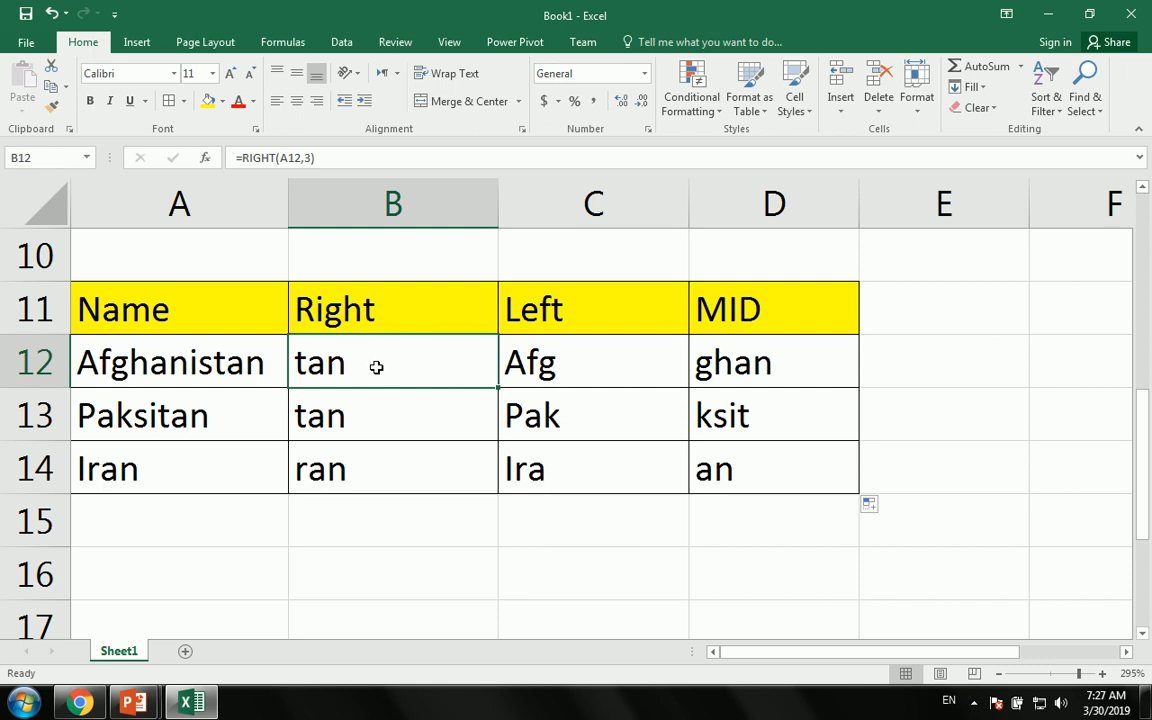
{"action": "left_click_drag", "start_coordinate": [766, 360], "coordinate": [378, 470]}
{"action": "left_click", "coordinate": [350, 570]}
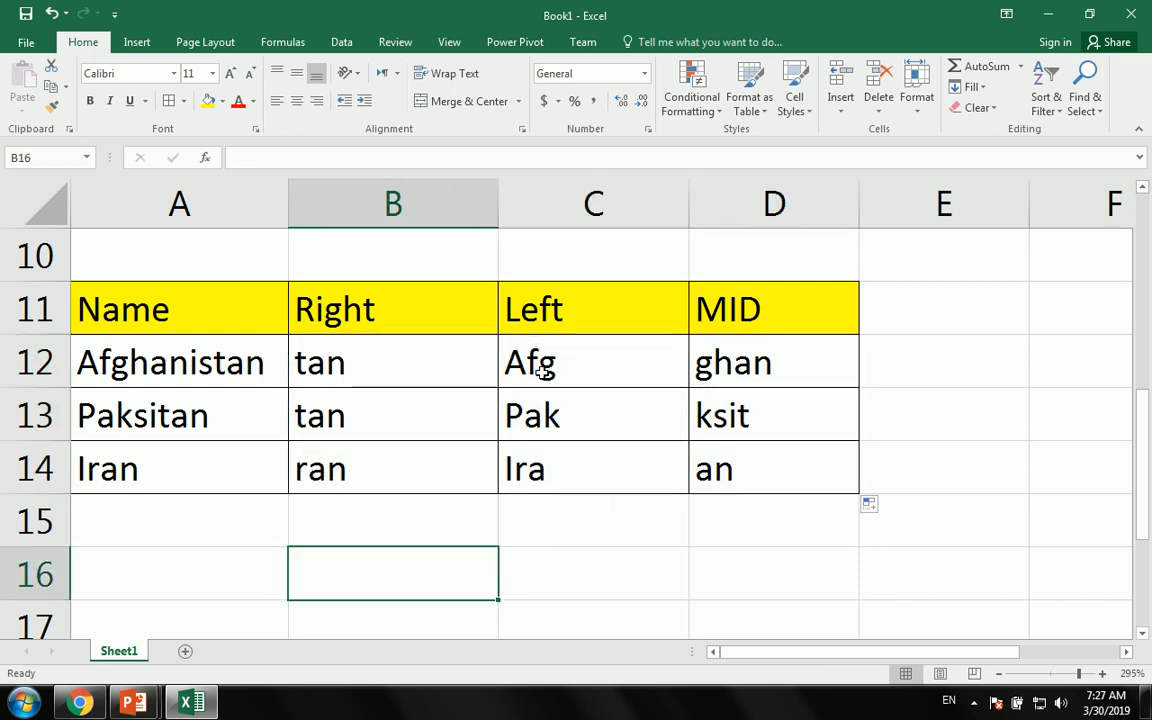
{"action": "left_click", "coordinate": [543, 370]}
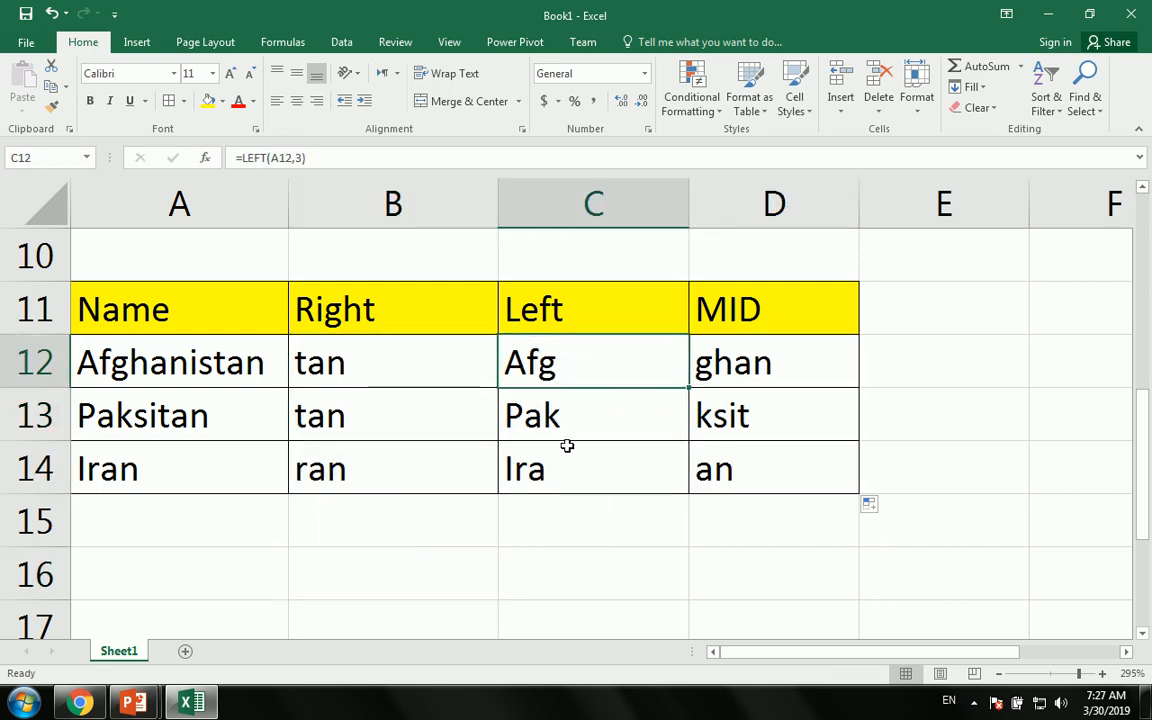
{"action": "left_click", "coordinate": [197, 362]}
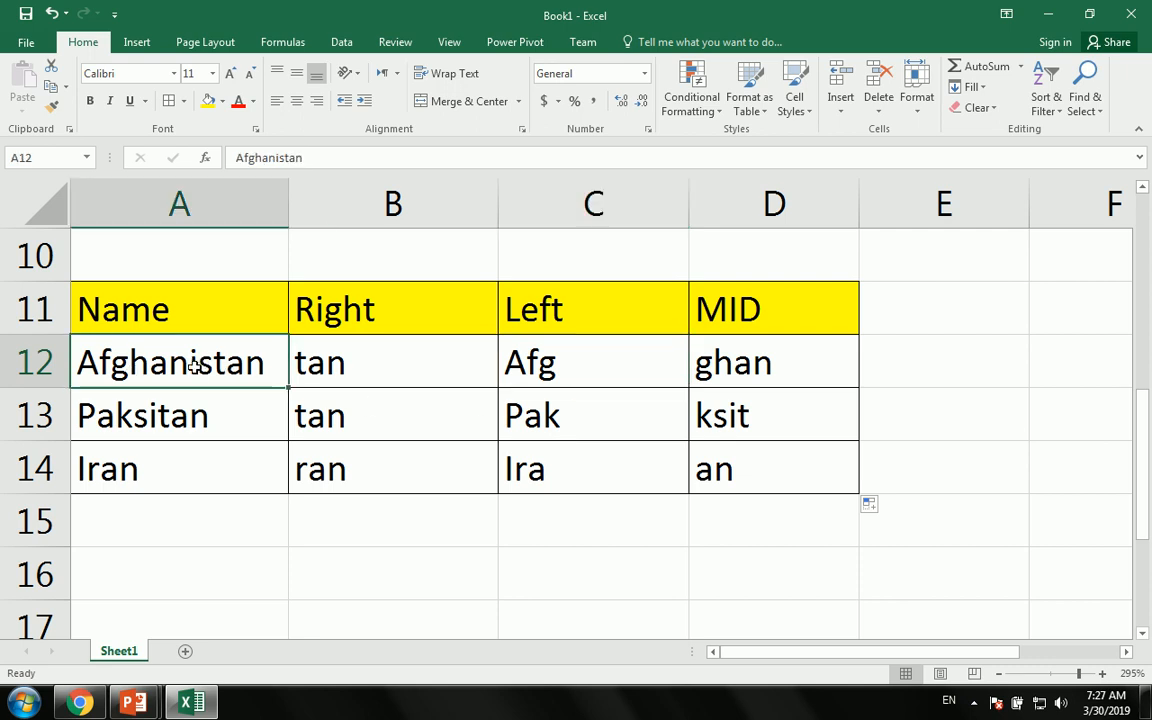
{"action": "mouse_move", "coordinate": [154, 362]}
{"action": "left_mouse_down"}
{"action": "mouse_move", "coordinate": [877, 499]}
{"action": "mouse_move", "coordinate": [735, 467]}
{"action": "left_mouse_up"}
{"action": "left_click_drag", "start_coordinate": [731, 521], "coordinate": [745, 352]}
- Clear the MID results and rewrite D12 as =MID(A12,3,2), returning gh
{"action": "key", "text": "Delete"}
{"action": "key", "text": "Up"}
{"action": "key", "text": "Up"}
{"action": "key", "text": "Up"}
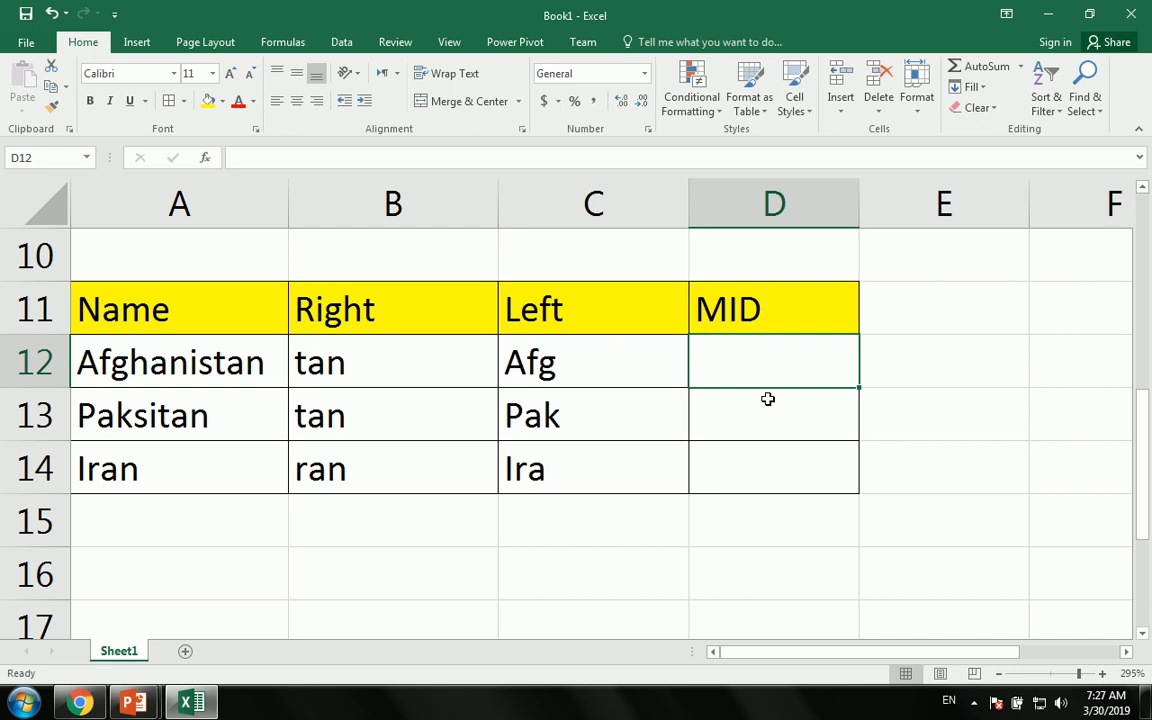
{"action": "type", "text": "=mid"}
{"action": "key", "text": "Tab"}
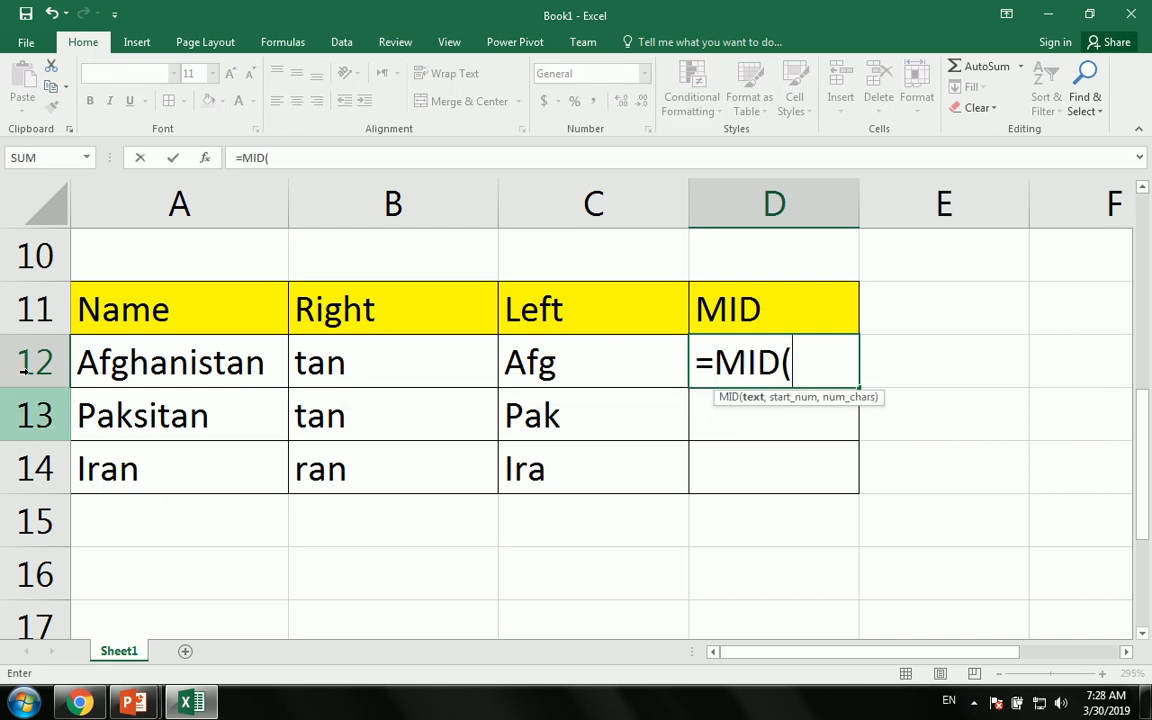
{"action": "left_click", "coordinate": [72, 300]}
{"action": "left_click", "coordinate": [90, 360]}
{"action": "type", "text": ","}
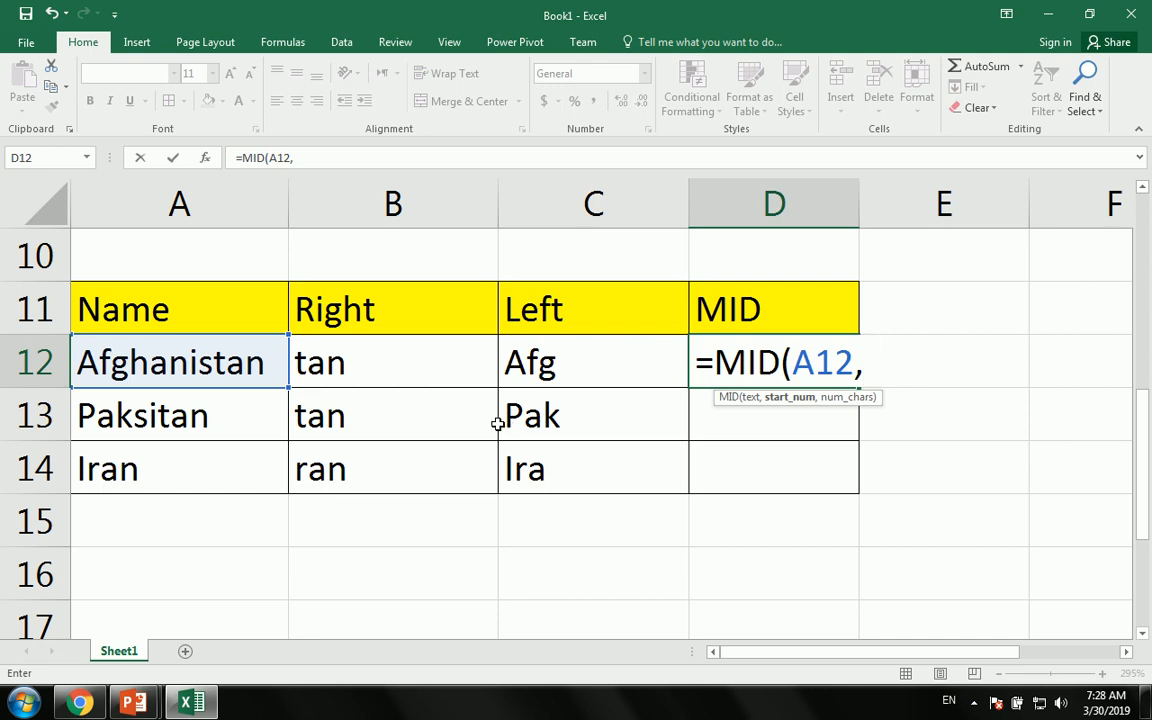
{"action": "type", "text": "3,"}
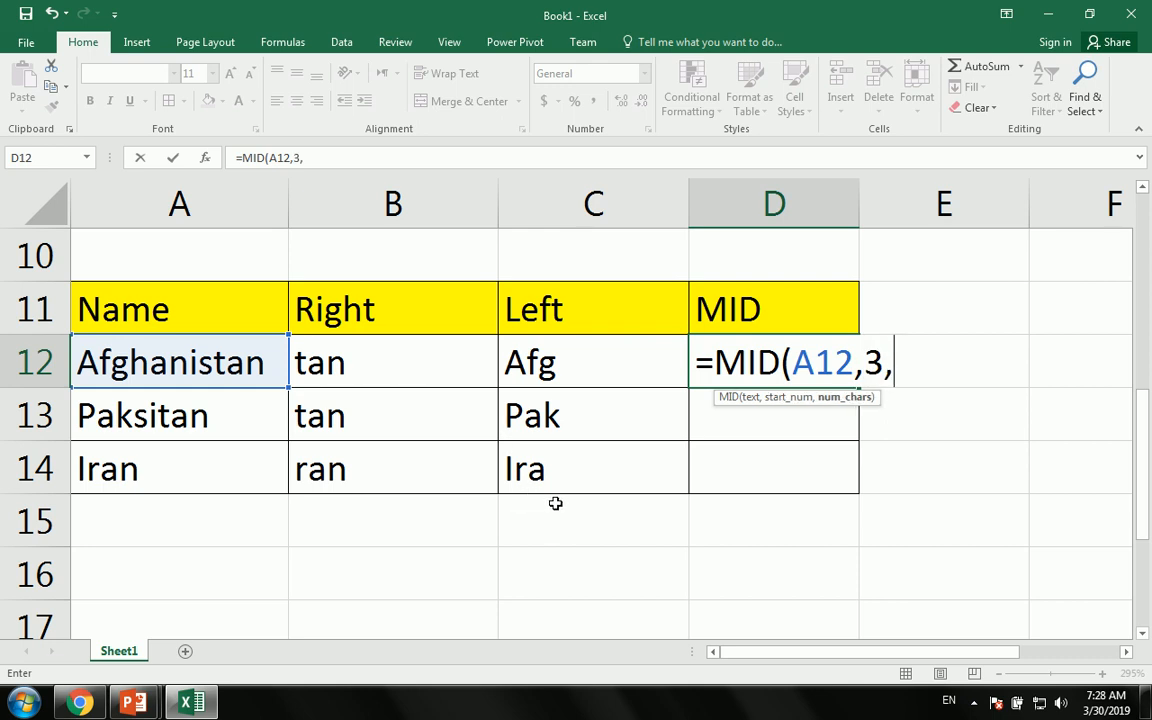
{"action": "type", "text": "2"}
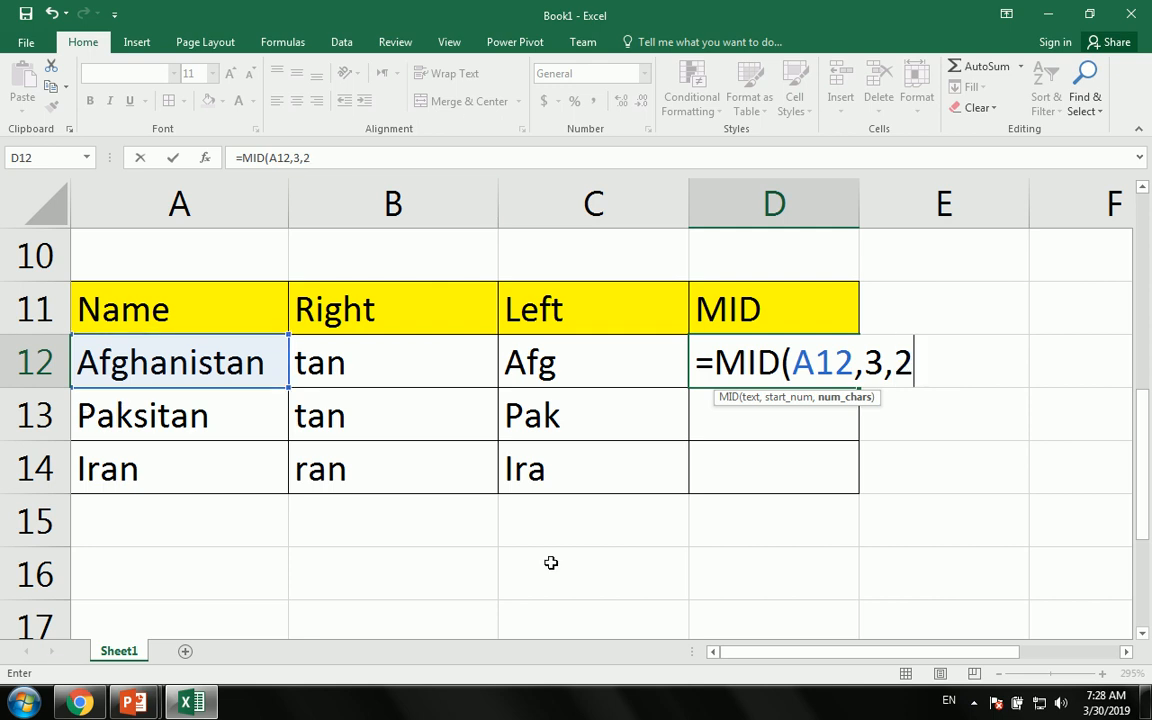
{"action": "key", "text": "Return"}
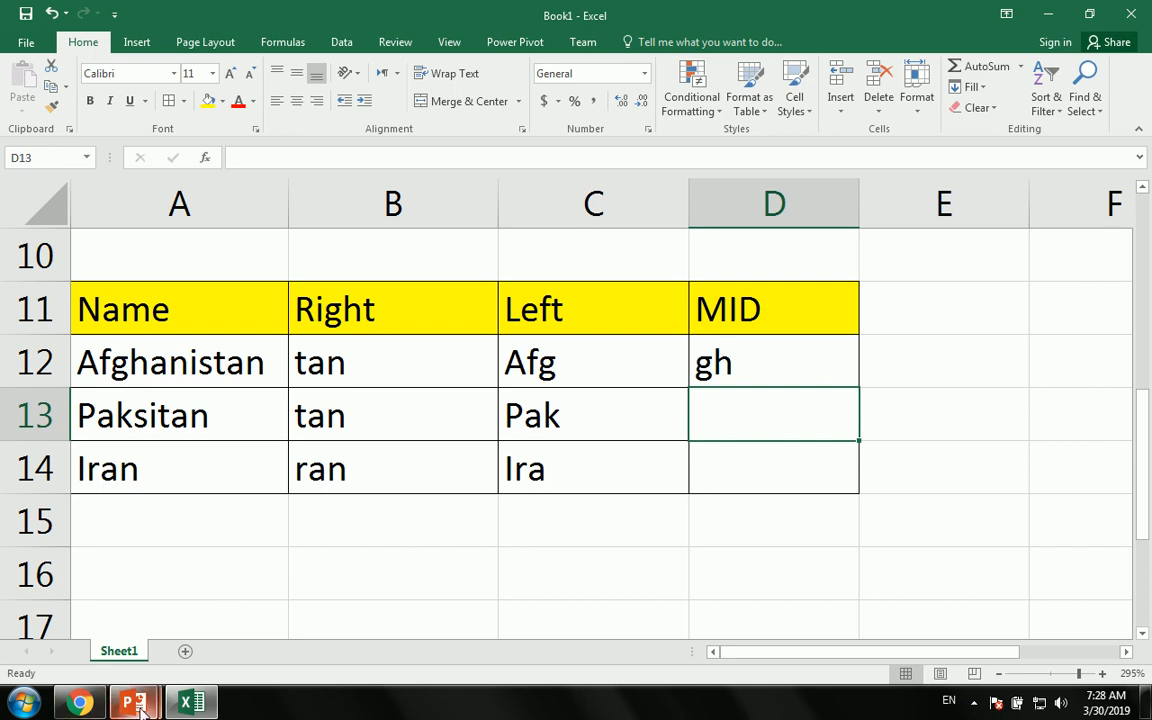
- Review the PowerPoint Function slide listing text functions, then return to the Excel workbook
{"action": "mouse_move", "coordinate": [133, 703]}
{"action": "left_click", "coordinate": [301, 640]}
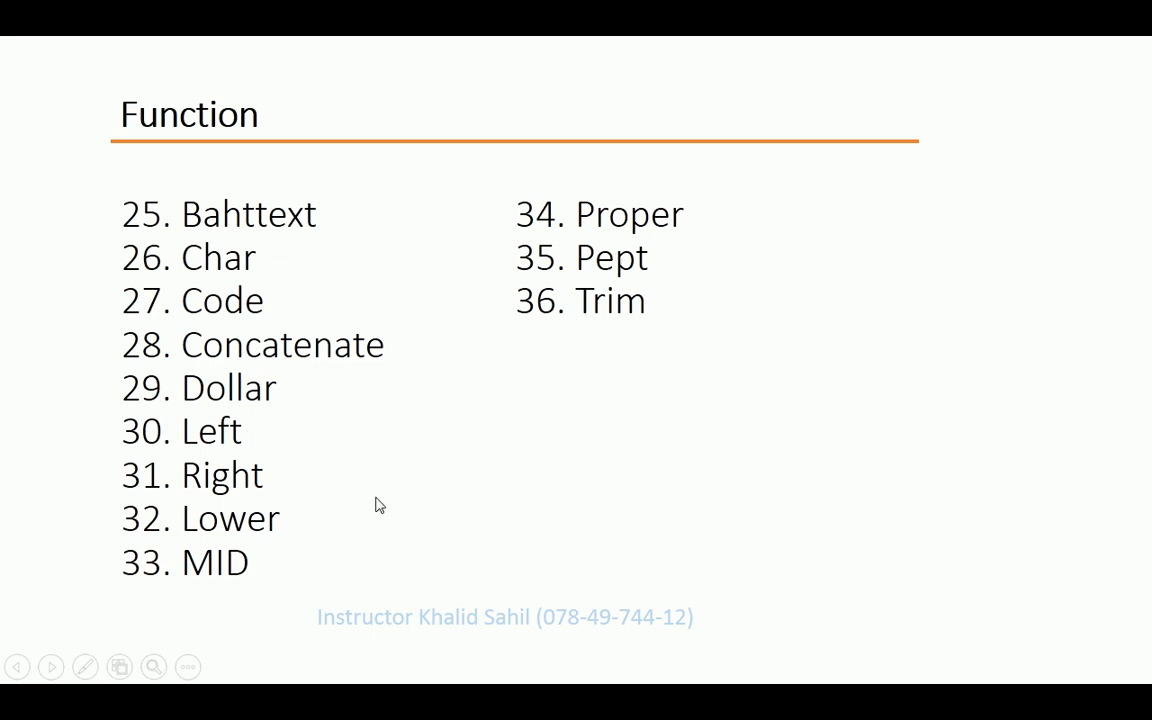
{"action": "key", "text": "super+d"}
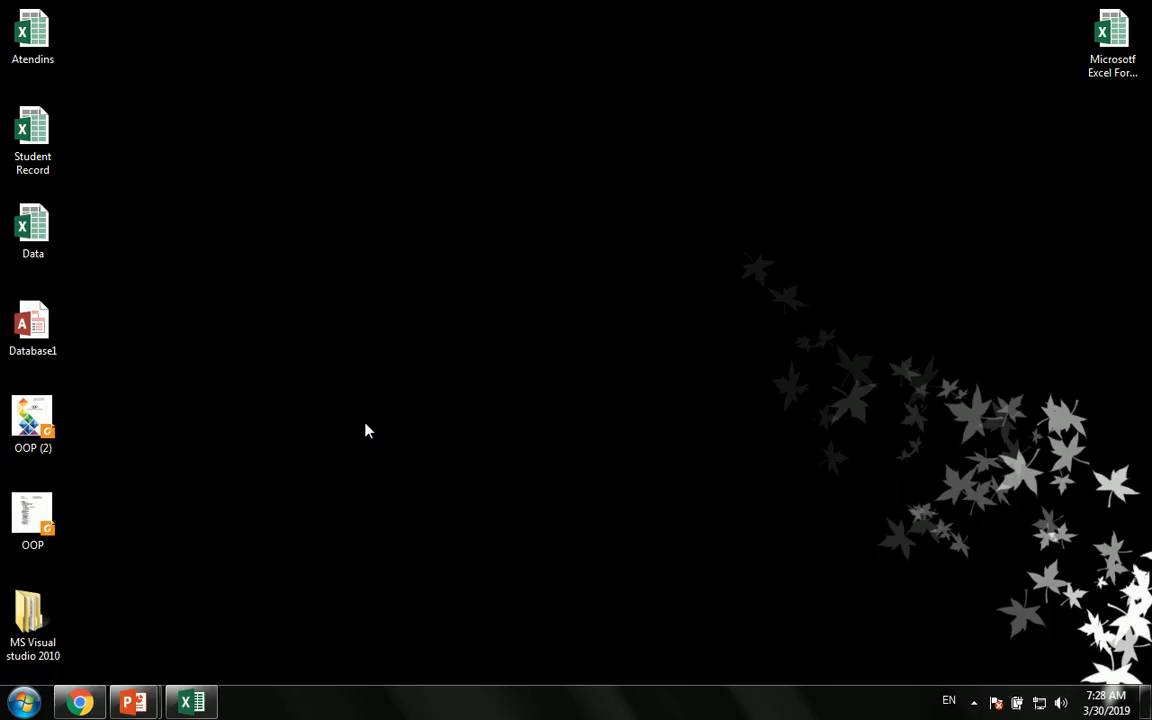
{"action": "left_click", "coordinate": [192, 702]}
- Enter the sentence 'MY NAME IS' plus a name in A21 and widen column A to fit
{"action": "scroll", "coordinate": [368, 478], "scroll_direction": "down", "scroll_amount": 3}
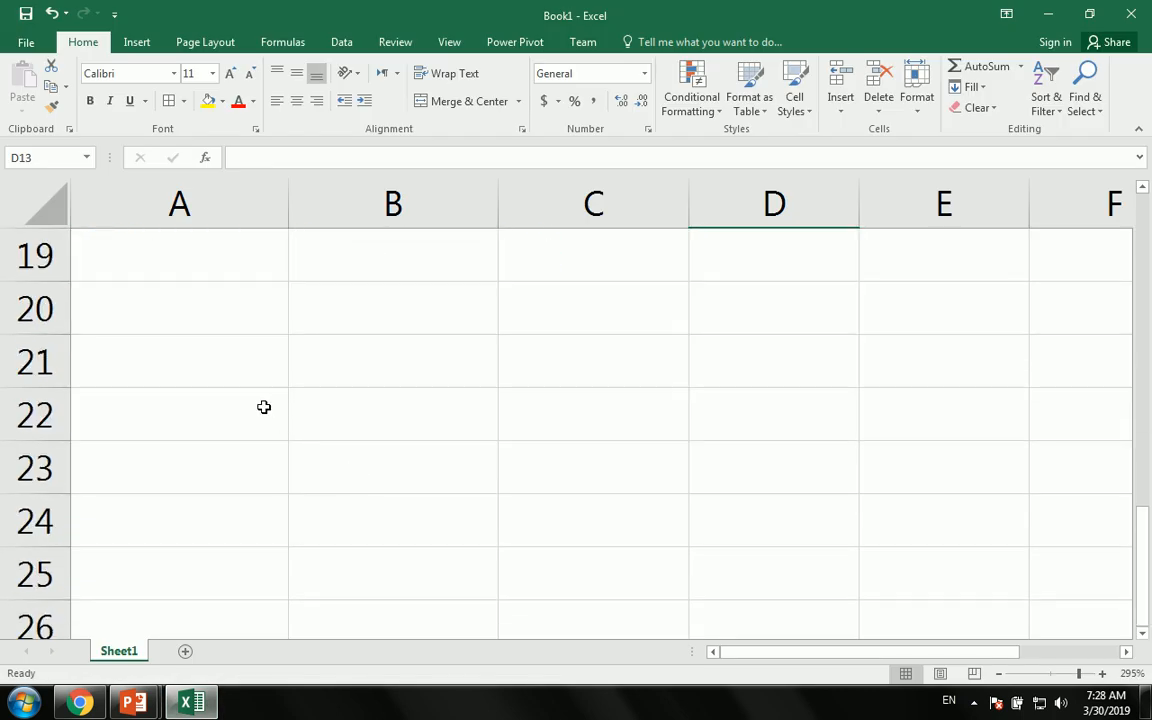
{"action": "left_click", "coordinate": [263, 373]}
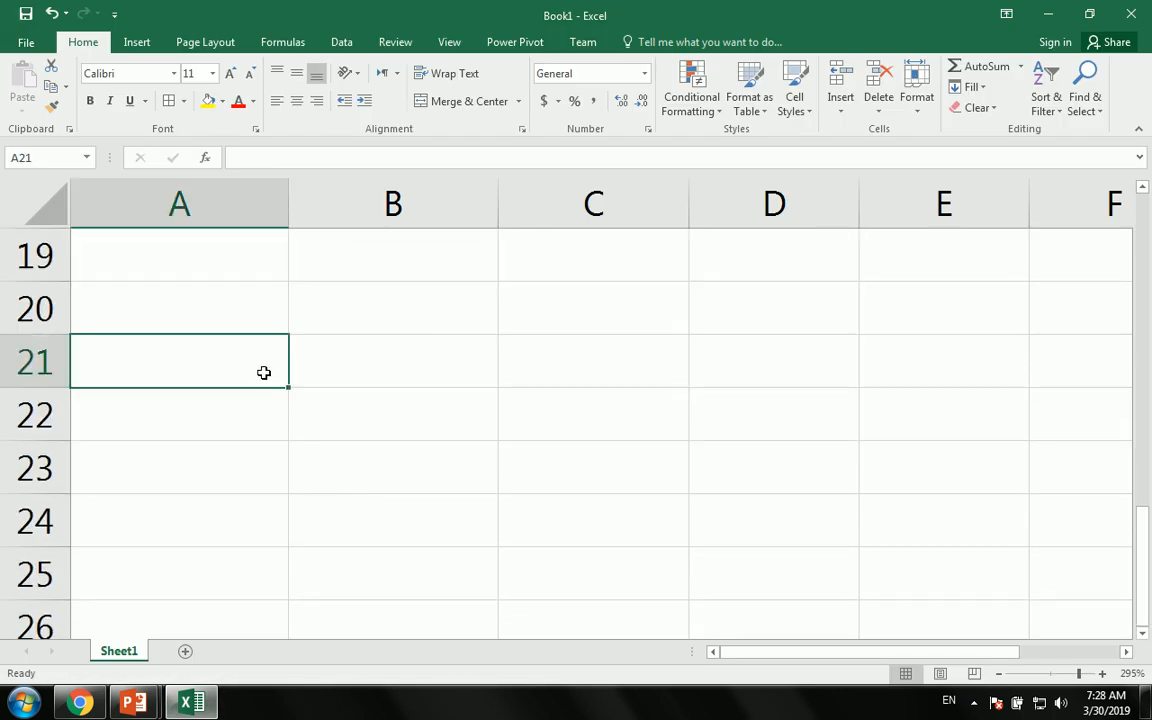
{"action": "type", "text": "MY NAME IS KHAN"}
{"action": "key", "text": "Return"}
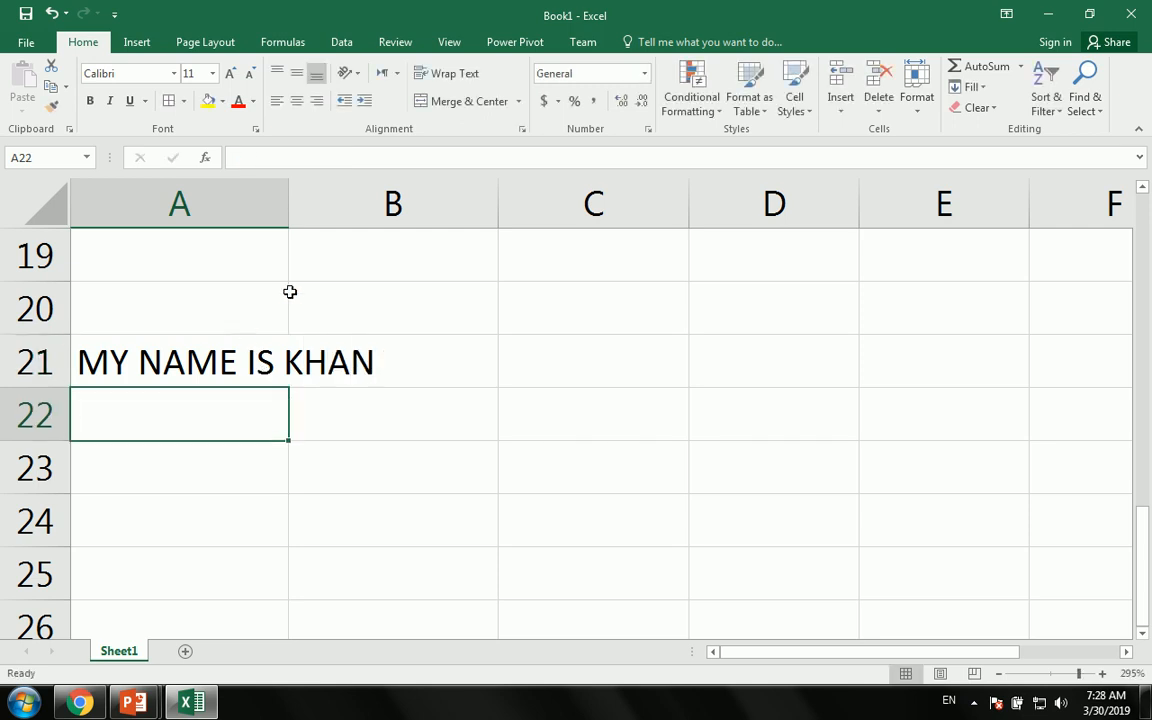
{"action": "left_click_drag", "start_coordinate": [289, 200], "coordinate": [394, 200]}
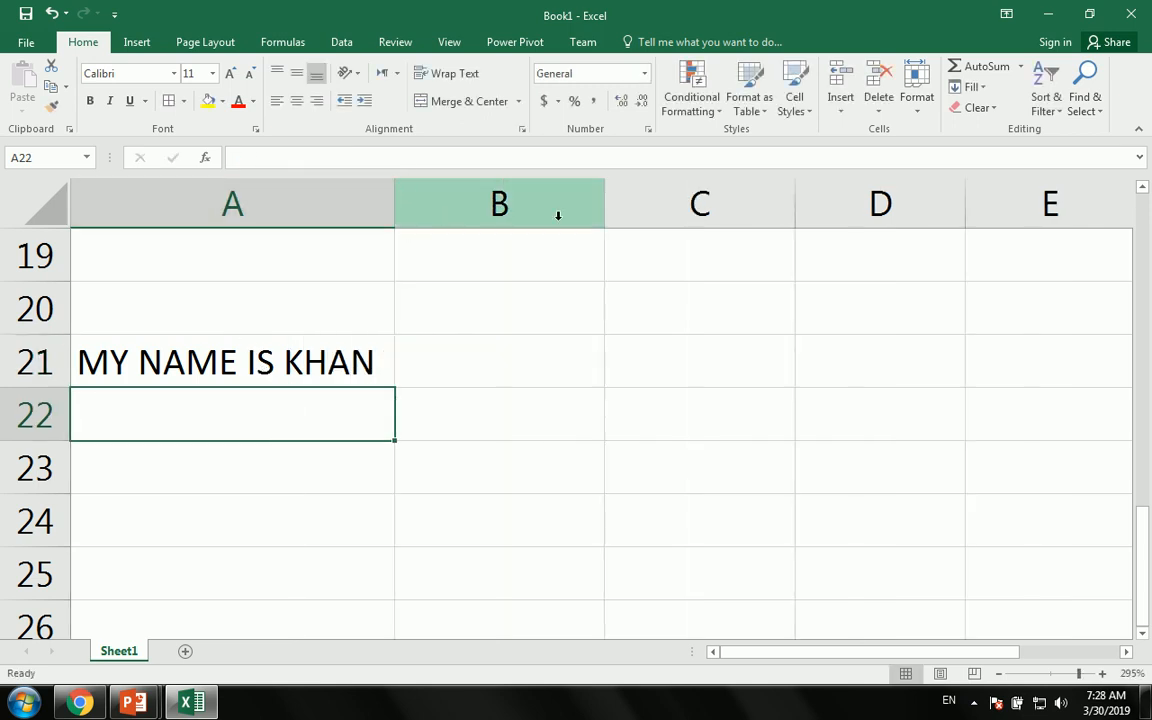
- Widen column B and enter =LOWER(A21) in B21 to show the sentence in lowercase
{"action": "left_click_drag", "start_coordinate": [606, 199], "coordinate": [907, 210]}
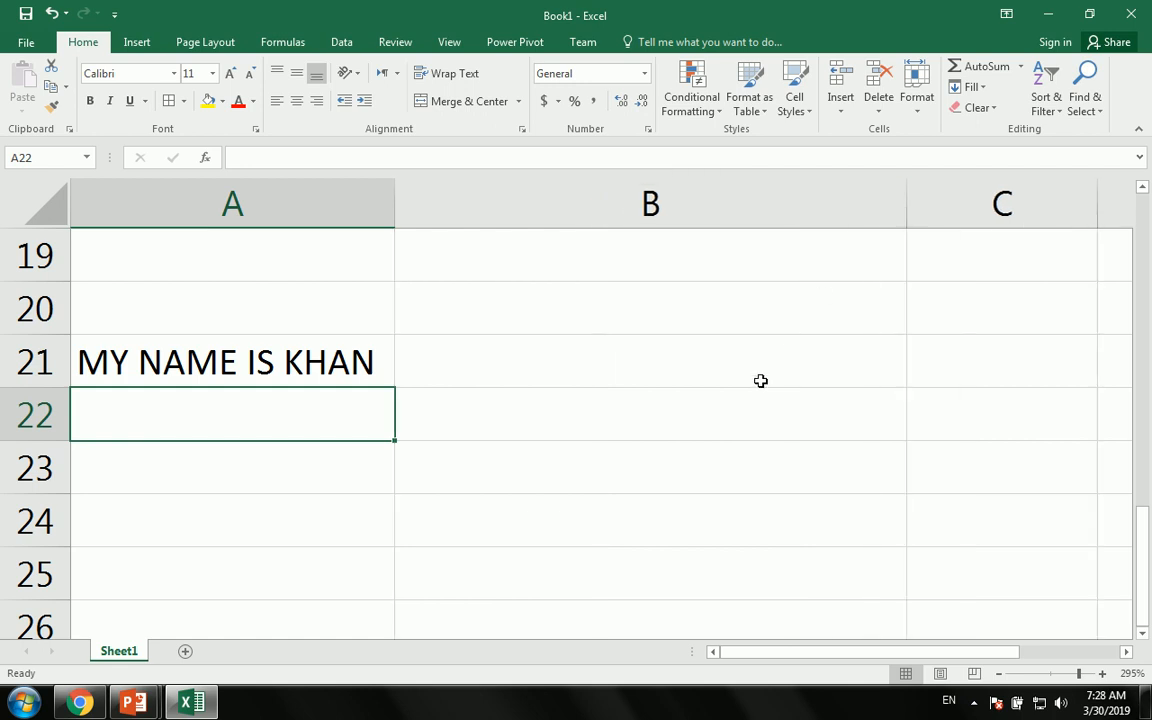
{"action": "left_click", "coordinate": [460, 376]}
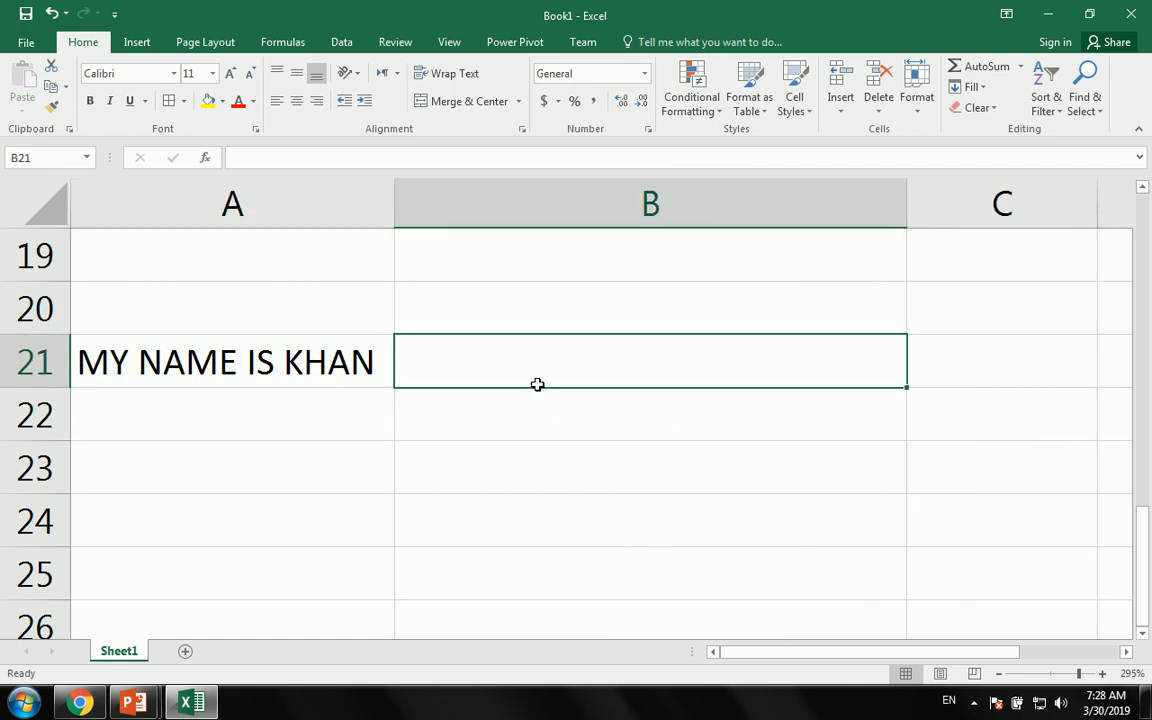
{"action": "type", "text": "="}
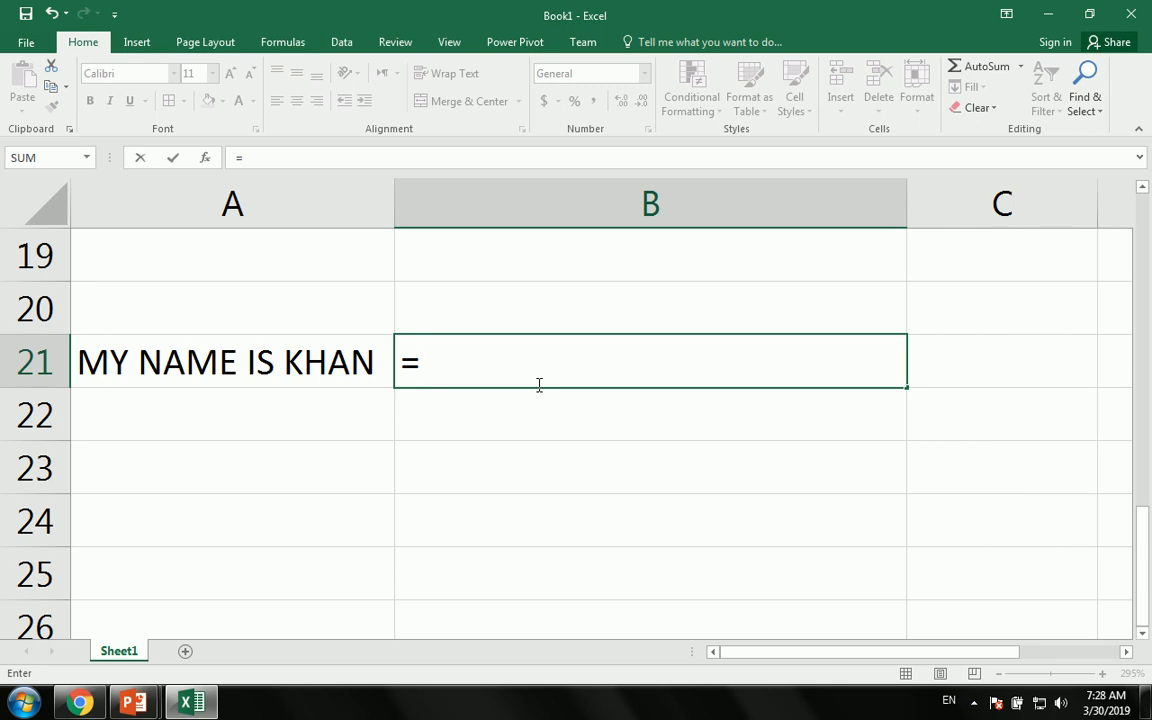
{"action": "type", "text": "lower"}
{"action": "key", "text": "Tab"}
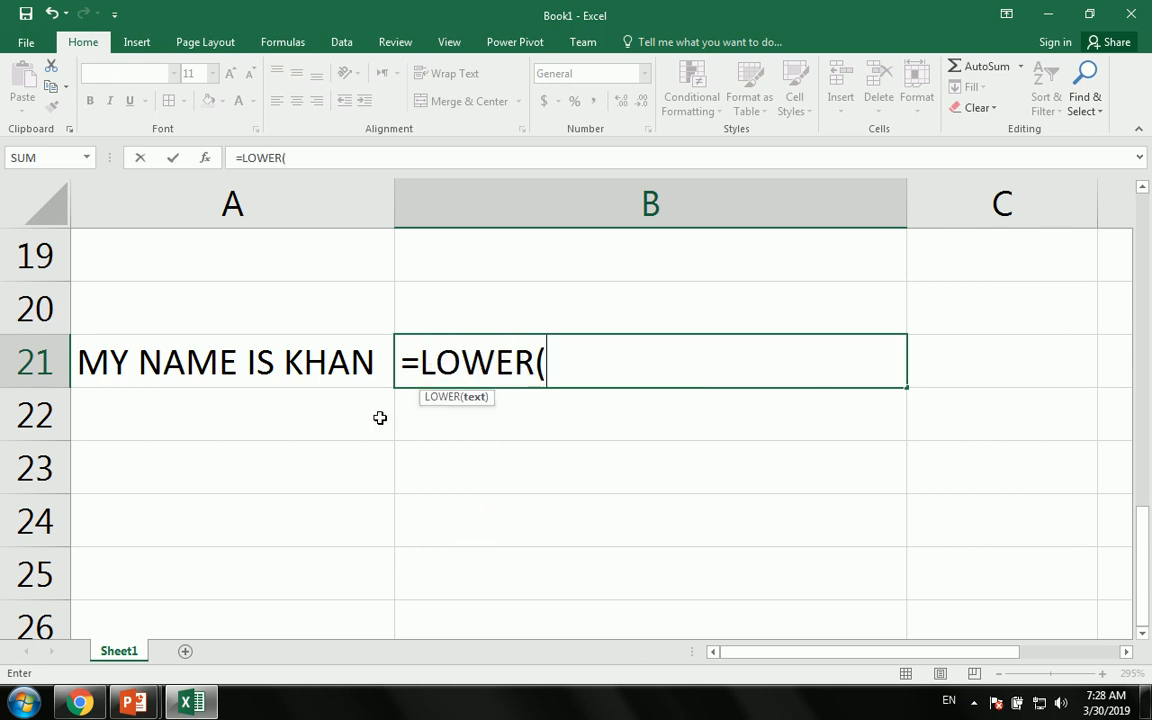
{"action": "left_click", "coordinate": [300, 366]}
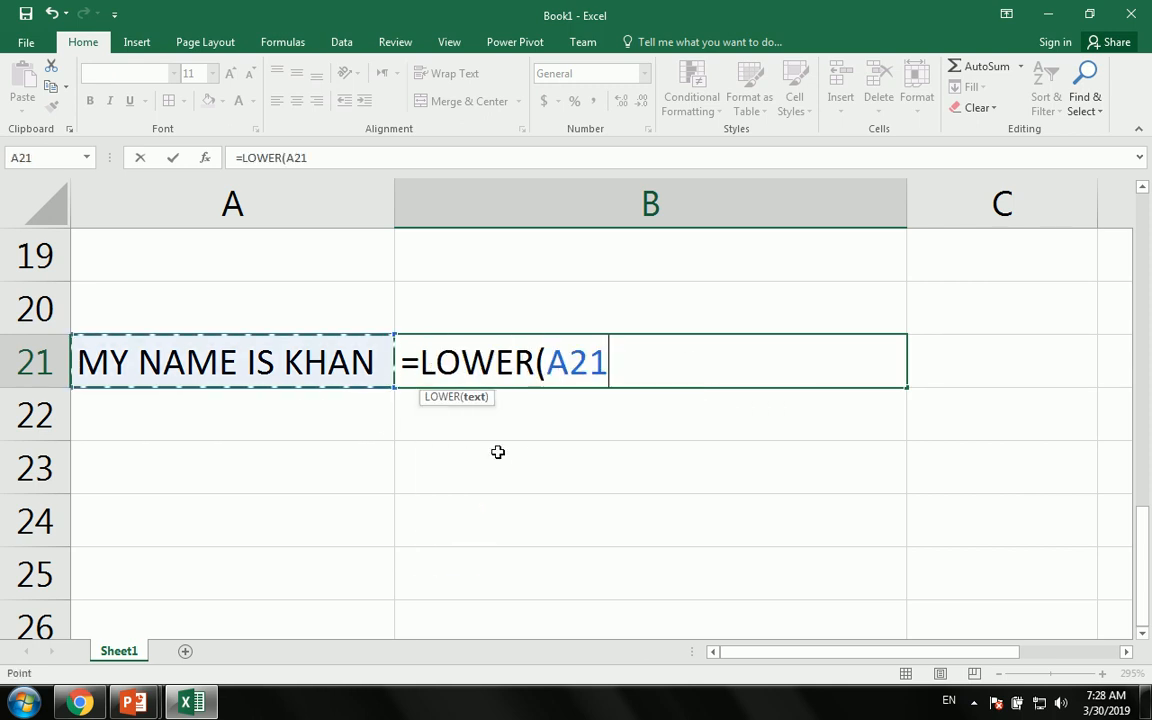
{"action": "type", "text": ")"}
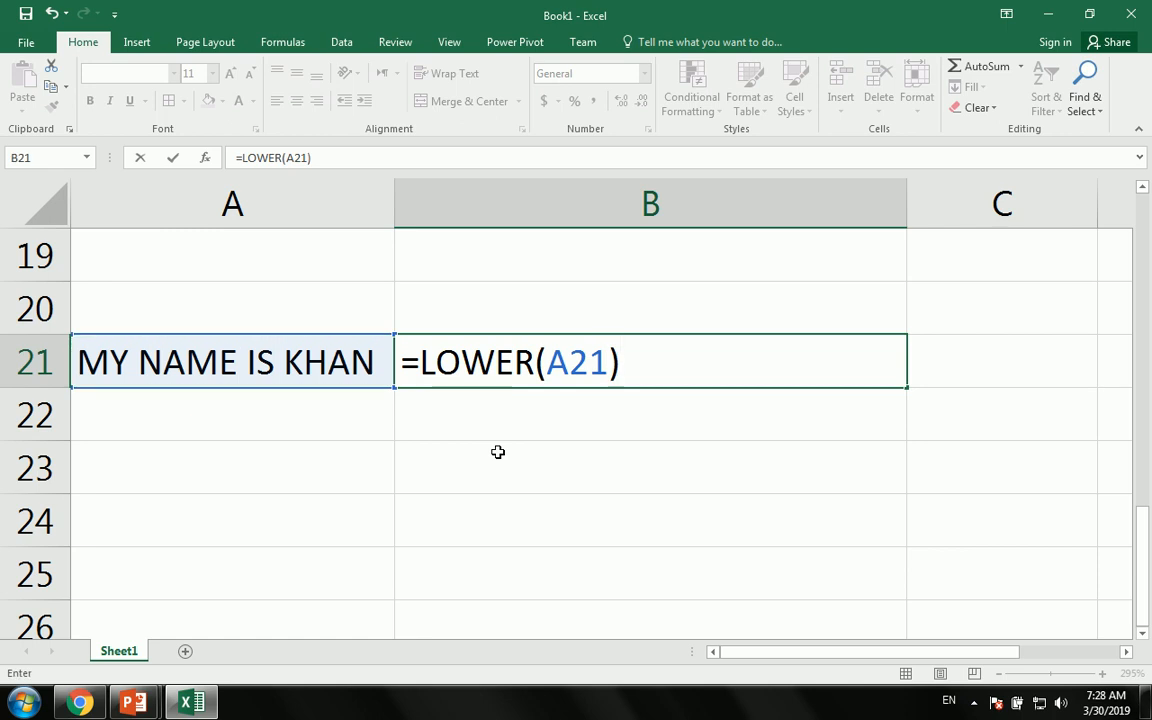
{"action": "key", "text": "Return"}
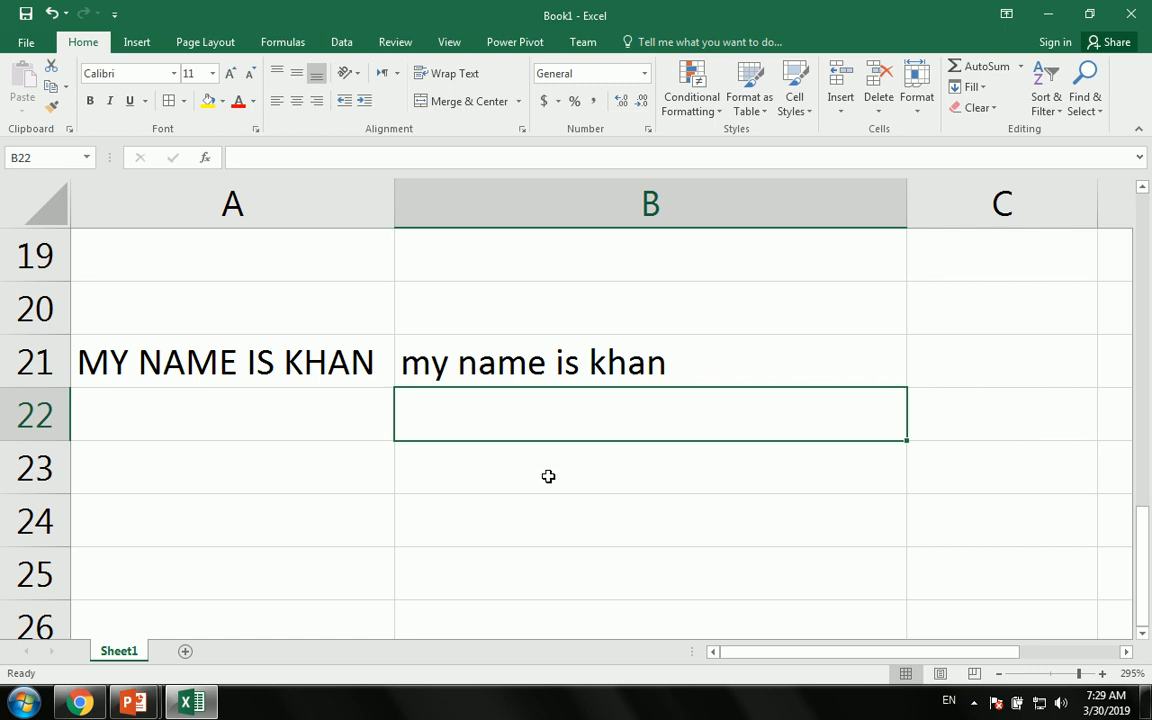
- Glance at the PowerPoint Function slide again, then switch back to Excel
{"action": "scroll", "coordinate": [547, 476], "scroll_direction": "down", "scroll_amount": 3}
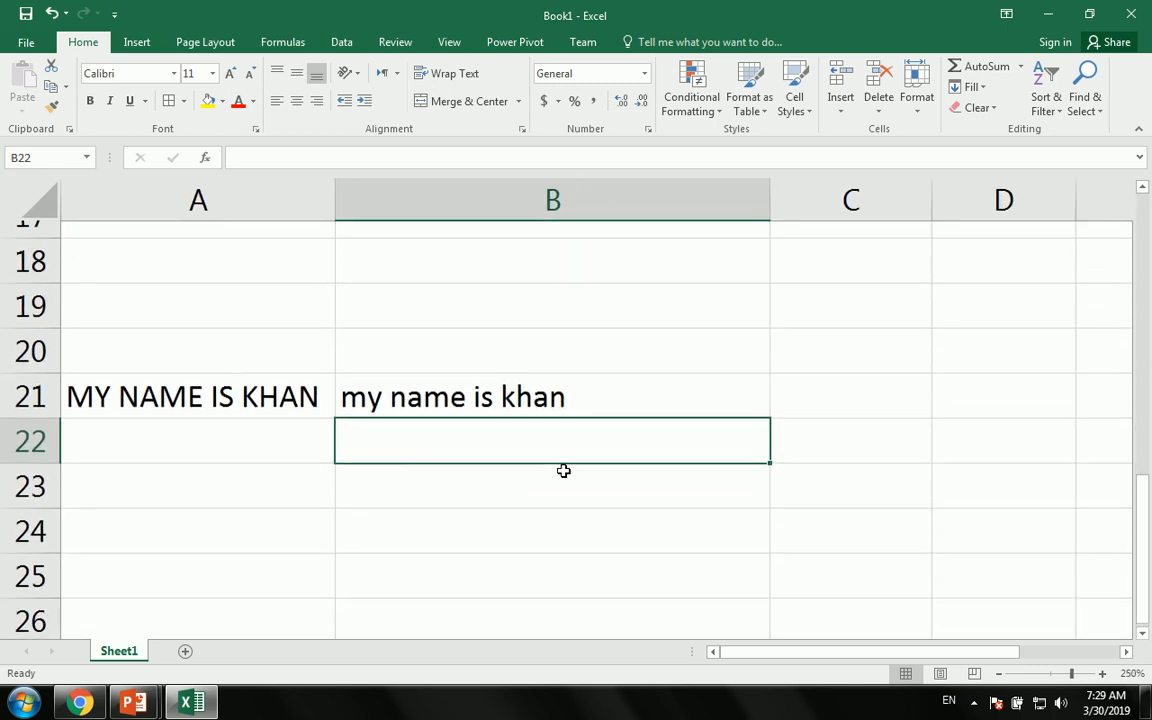
{"action": "scroll", "coordinate": [563, 470], "scroll_direction": "down", "scroll_amount": 1}
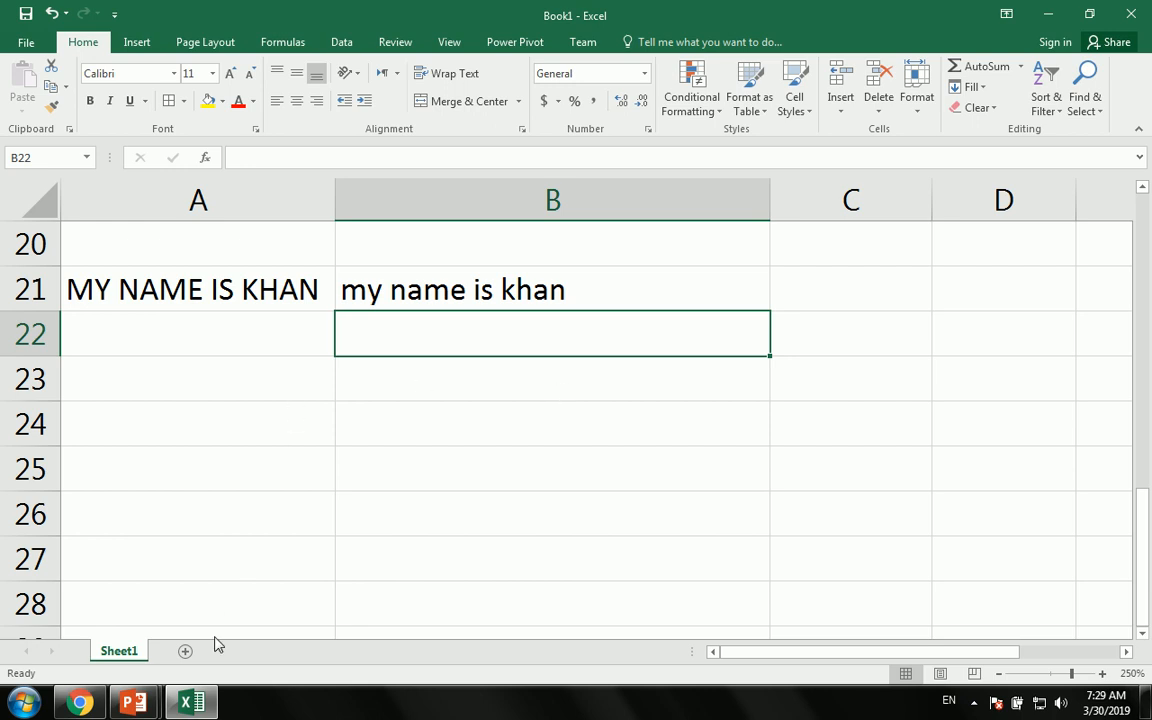
{"action": "mouse_move", "coordinate": [133, 702]}
{"action": "left_click", "coordinate": [330, 585]}
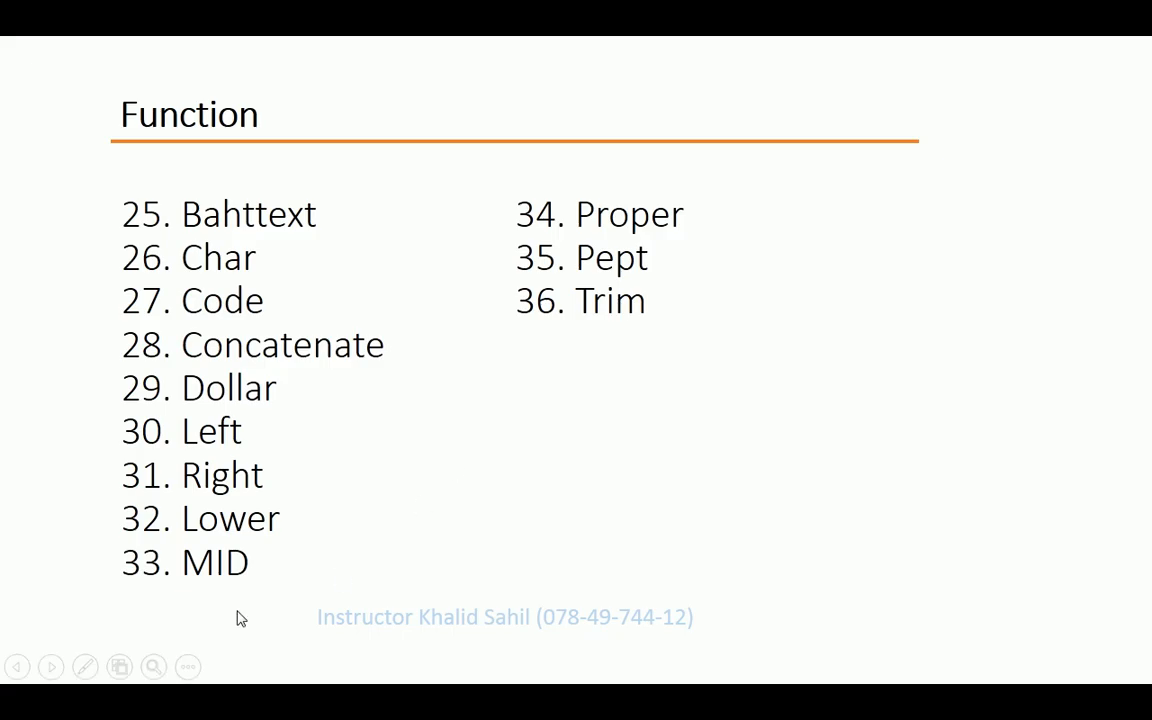
{"action": "key", "text": "alt+Tab"}
{"action": "key", "text": "alt+Tab"}
{"action": "key", "text": "alt+Tab"}
{"action": "key", "text": "alt+Tab"}
{"action": "key", "text": "alt+Tab"}
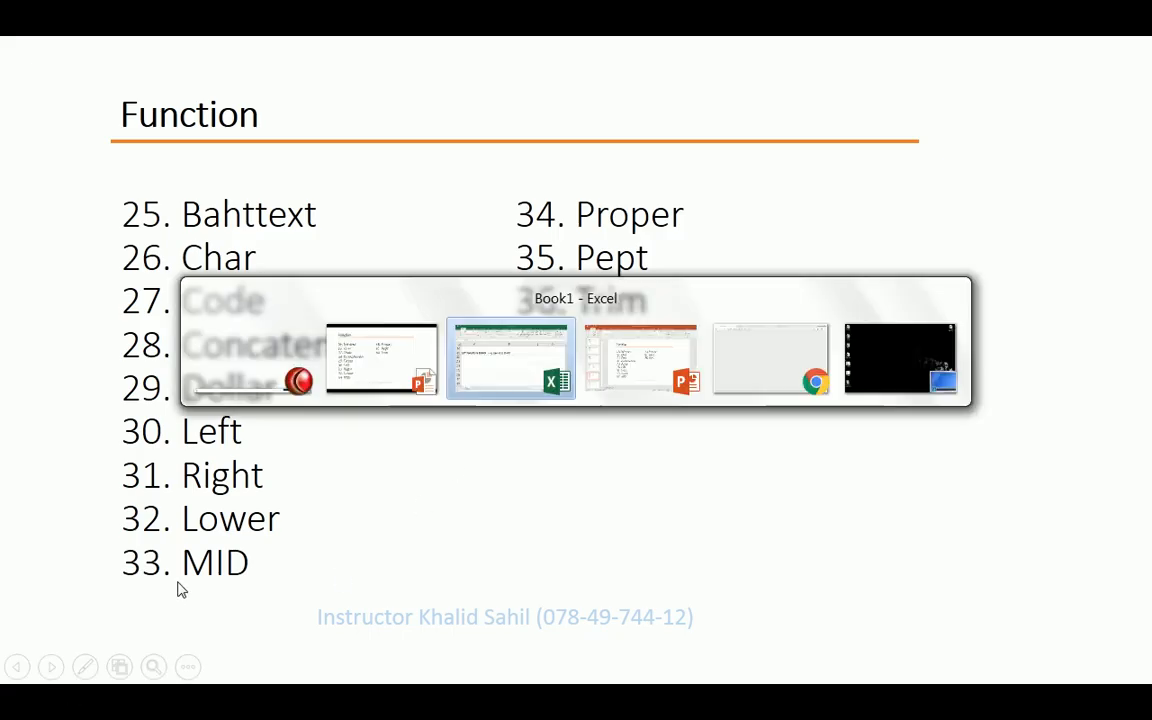
{"action": "key", "text": "alt+Tab"}
{"action": "key", "text": "alt+Tab"}
{"action": "key", "text": "alt+Tab"}
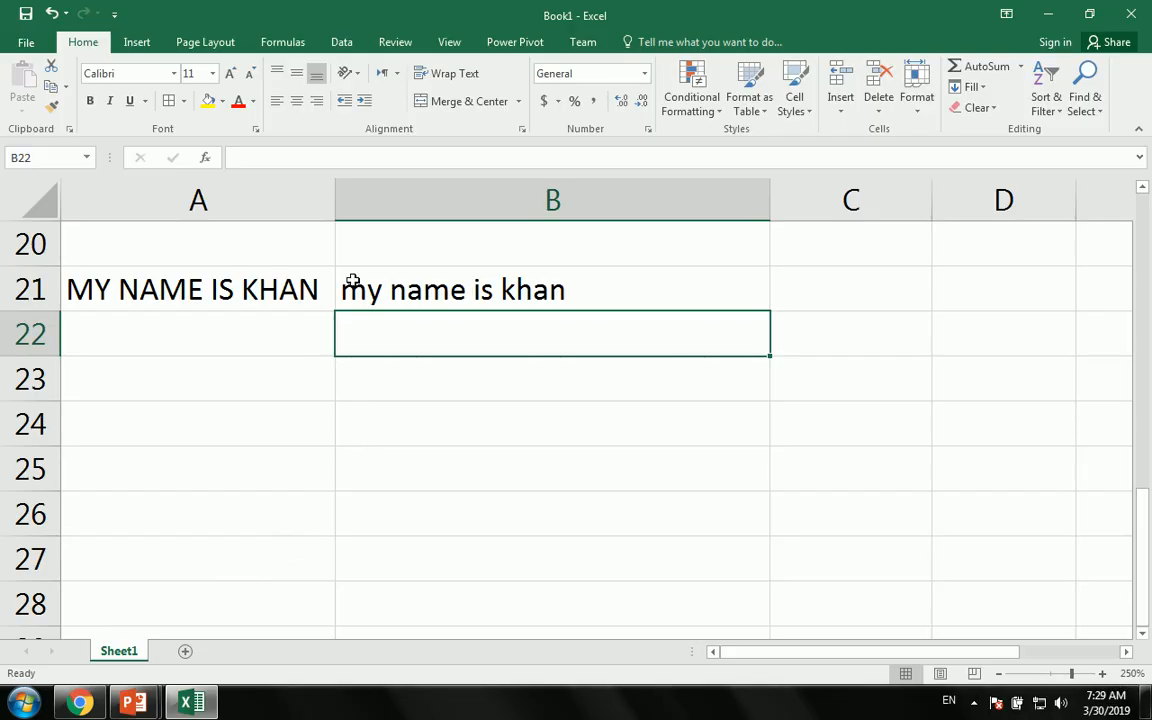
- Copy B21's LOWER formula into A22, then delete the resulting #REF! error
{"action": "left_click", "coordinate": [368, 306]}
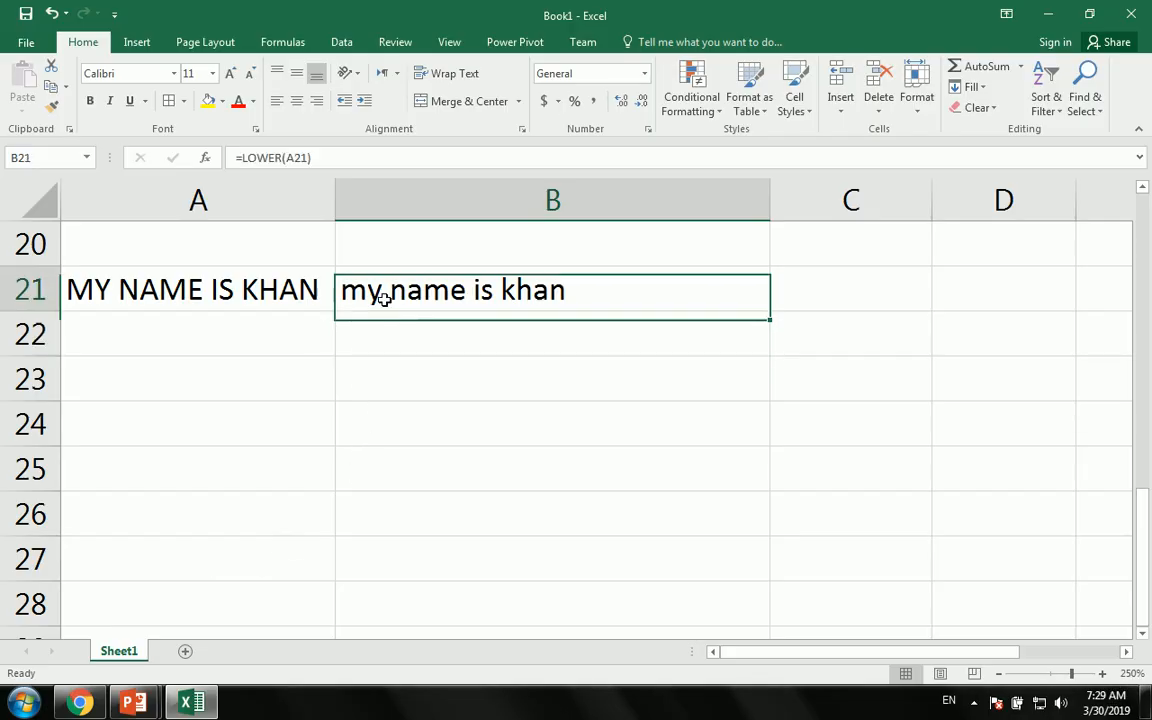
{"action": "key", "text": "ctrl+c"}
{"action": "left_click", "coordinate": [216, 350]}
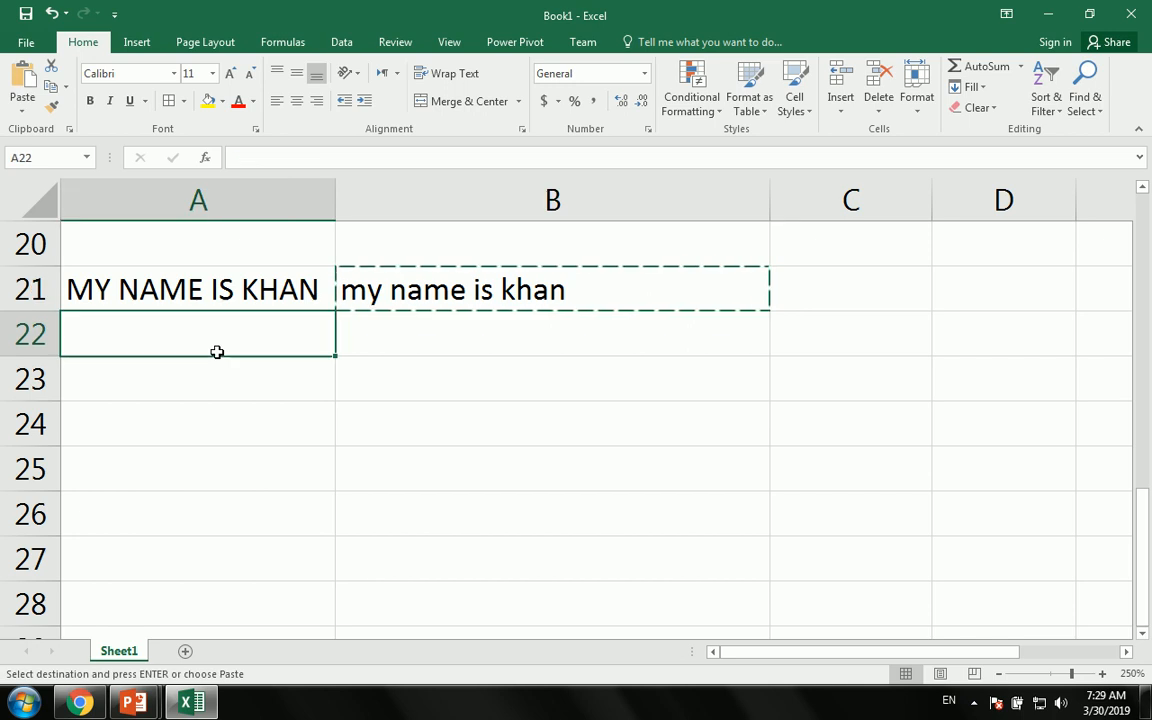
{"action": "key", "text": "ctrl+v"}
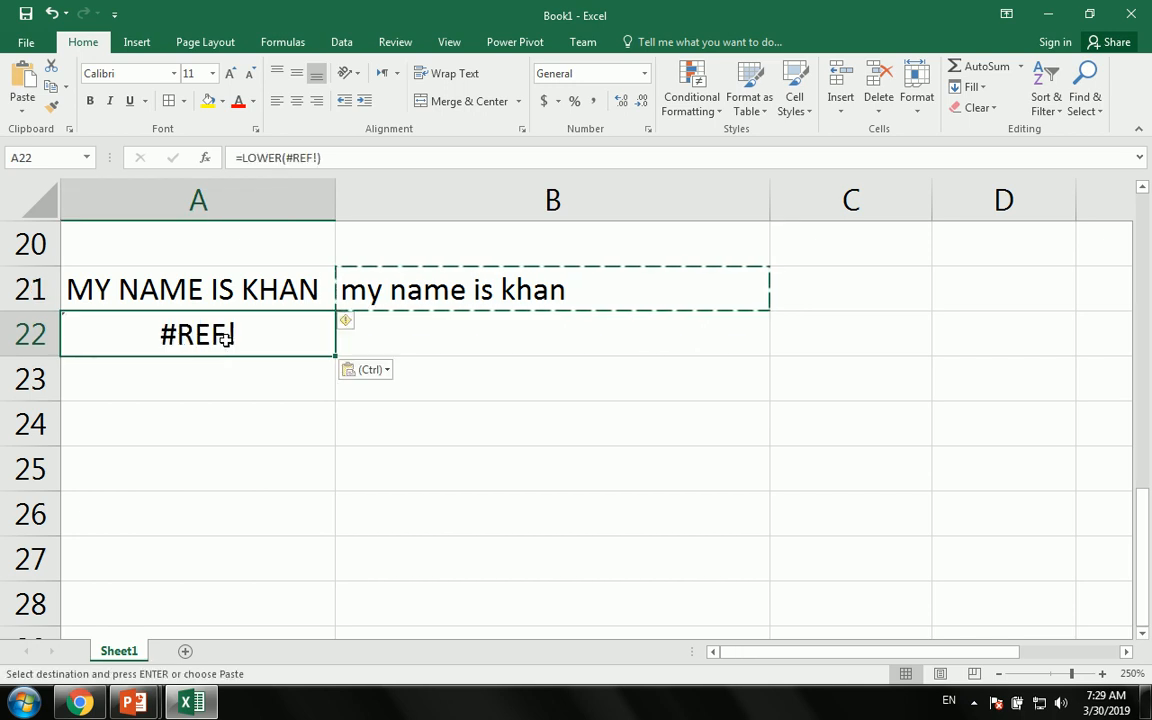
{"action": "key", "text": "Delete"}
{"action": "left_click", "coordinate": [405, 337]}
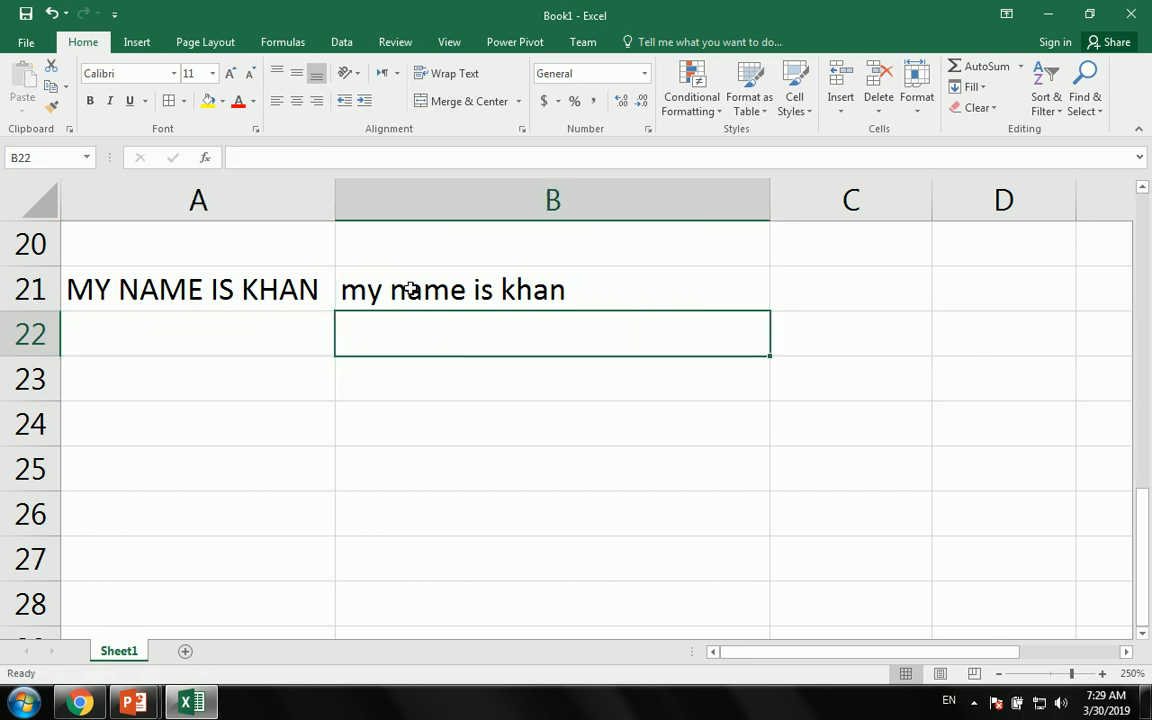
- Enter =UPPER(B21) in C21 and widen column C to fit the uppercase sentence
{"action": "scroll", "coordinate": [884, 365], "scroll_direction": "down", "scroll_amount": 1}
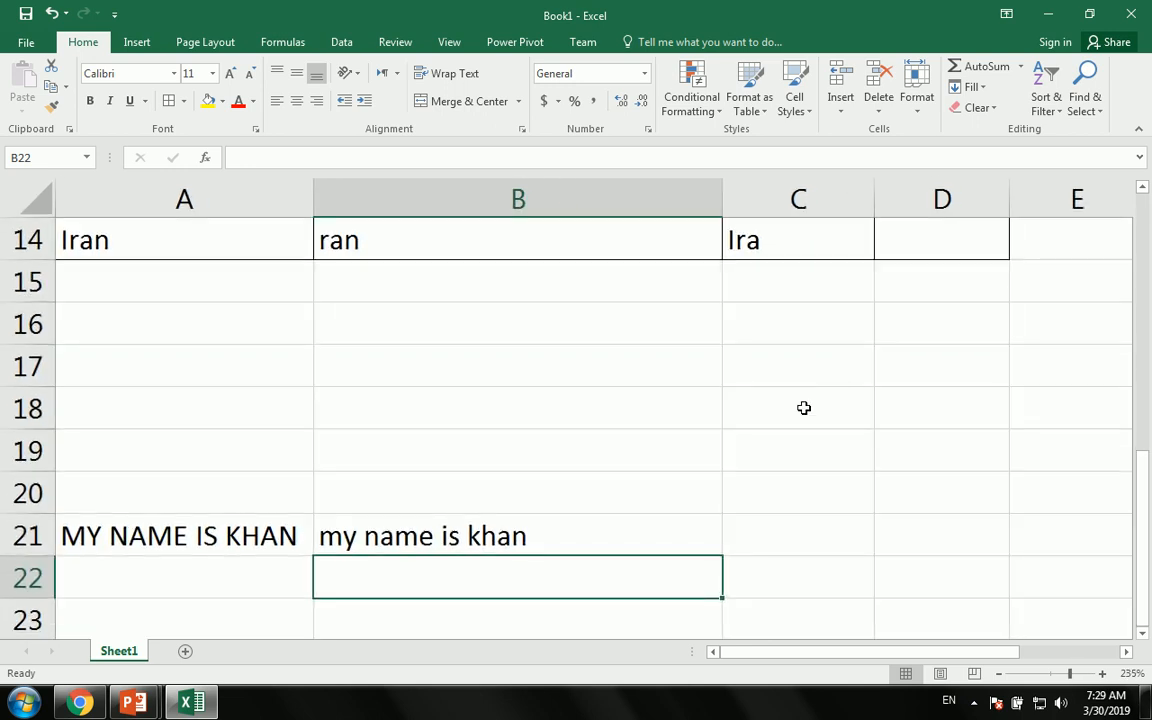
{"action": "scroll", "coordinate": [832, 374], "scroll_direction": "down", "scroll_amount": 2}
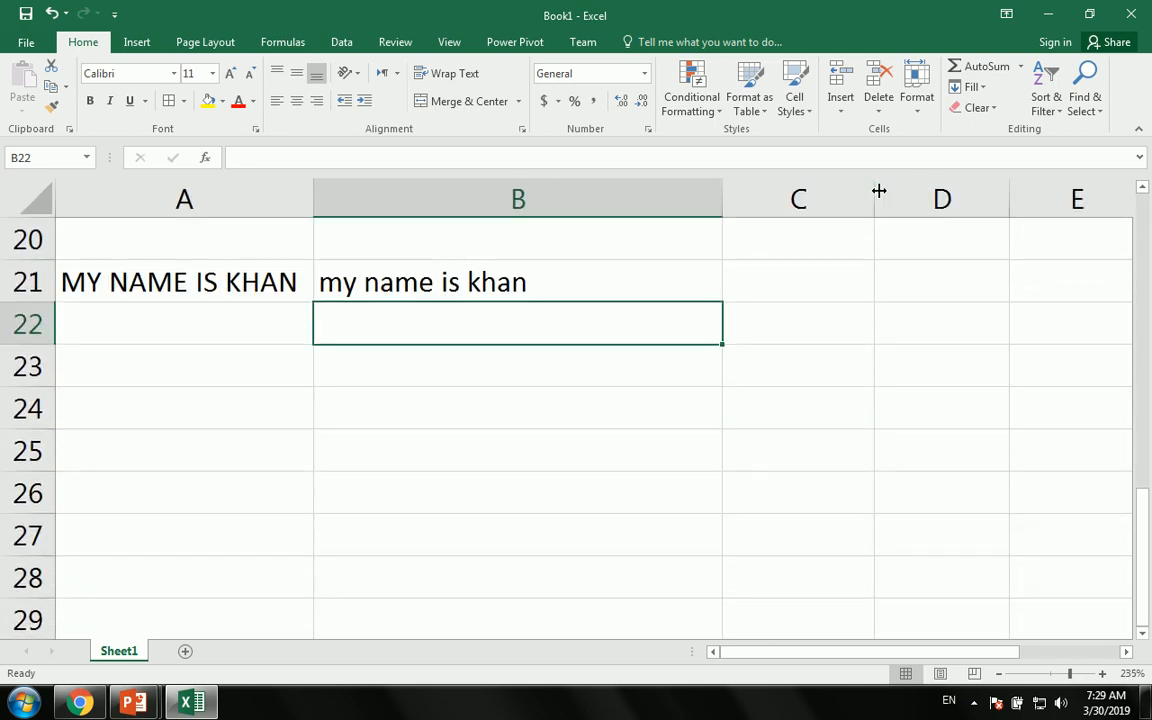
{"action": "left_click_drag", "start_coordinate": [877, 190], "coordinate": [958, 190]}
{"action": "left_click", "coordinate": [827, 297]}
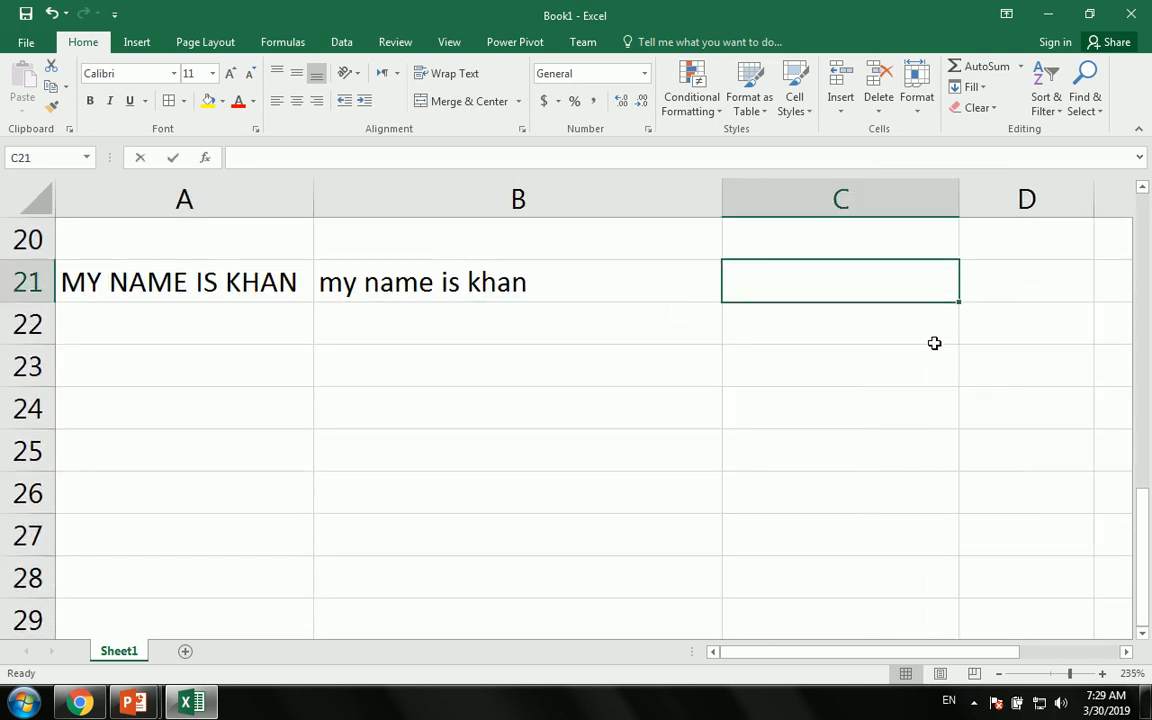
{"action": "type", "text": "=upp"}
{"action": "key", "text": "Tab"}
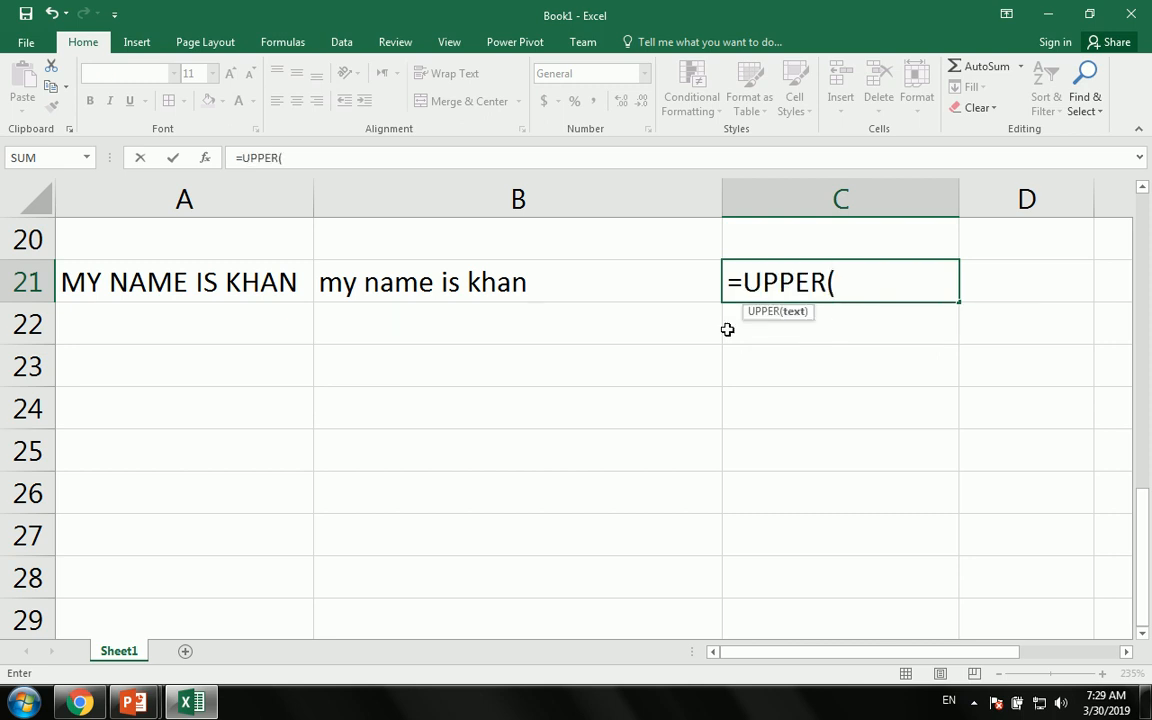
{"action": "left_click", "coordinate": [510, 291]}
{"action": "key", "text": "Return"}
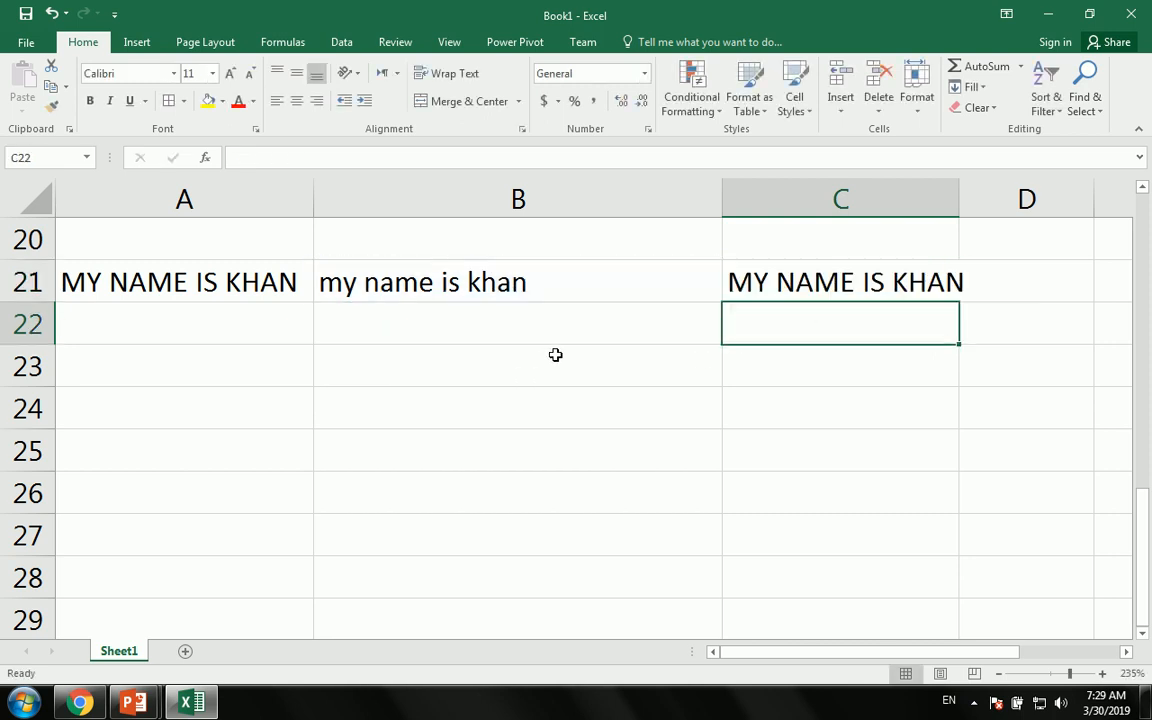
{"action": "left_click_drag", "start_coordinate": [959, 200], "coordinate": [976, 200]}
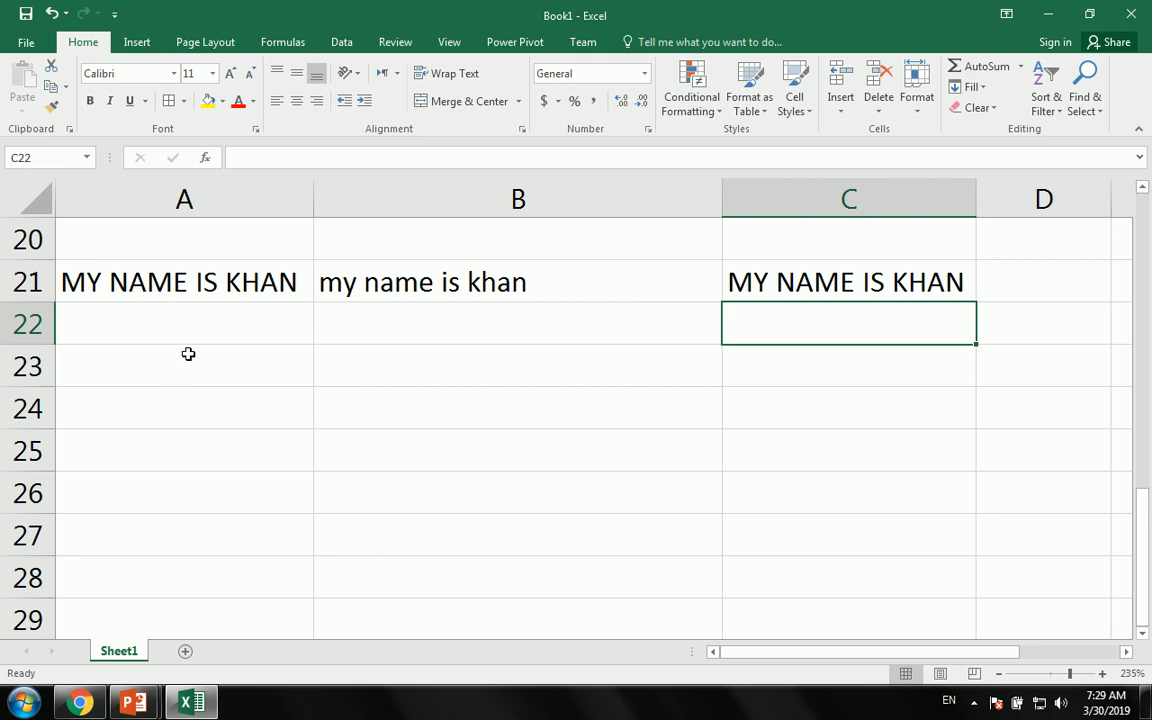
- Enter =PROPER(B21) in B23 to show the sentence in proper case
{"action": "left_click", "coordinate": [467, 264]}
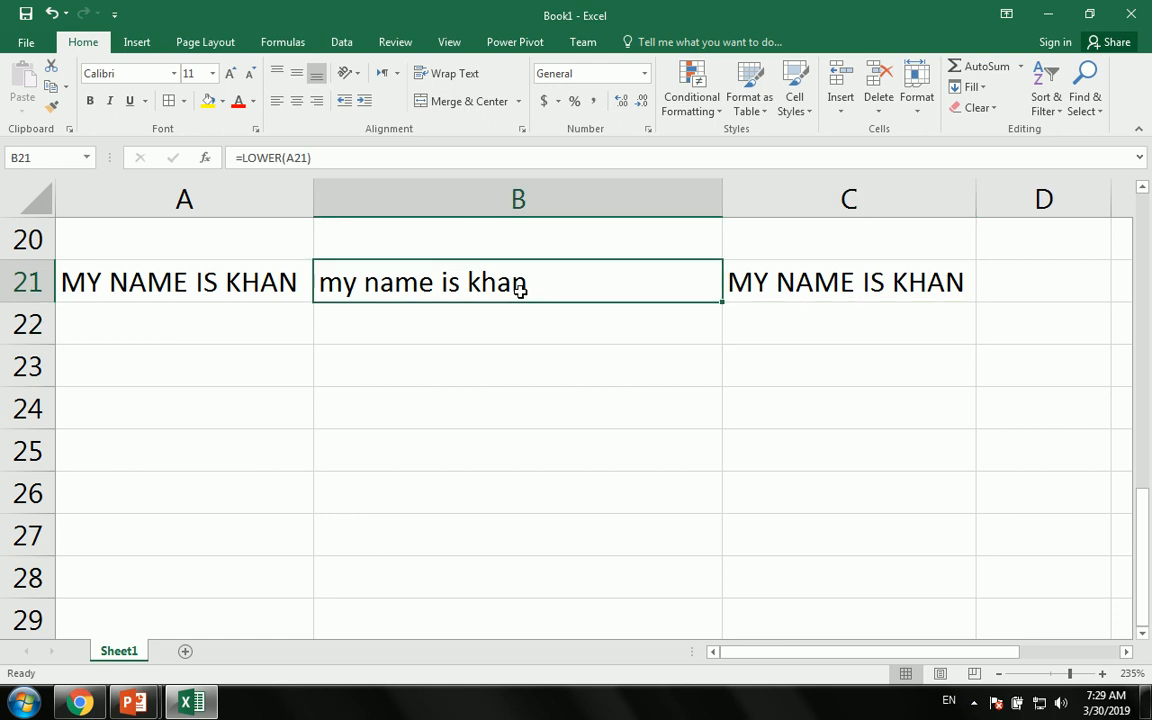
{"action": "left_click", "coordinate": [445, 379]}
{"action": "type", "text": "="}
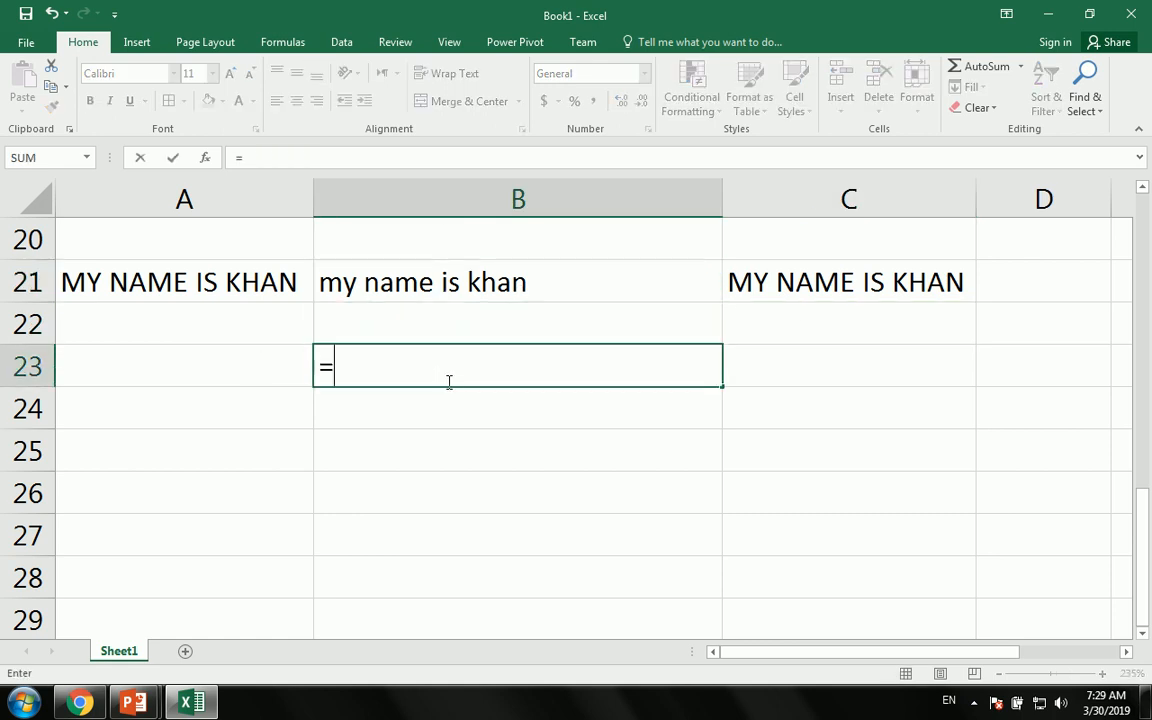
{"action": "type", "text": "pro"}
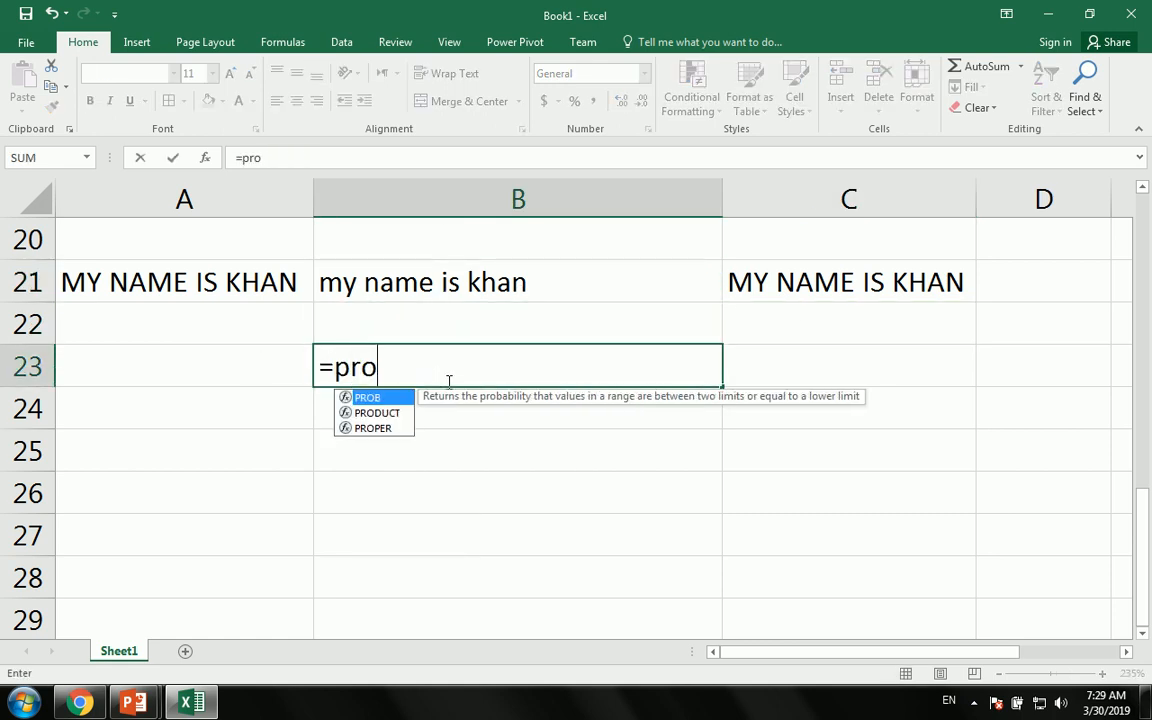
{"action": "key", "text": "Down"}
{"action": "key", "text": "Down"}
{"action": "key", "text": "Tab"}
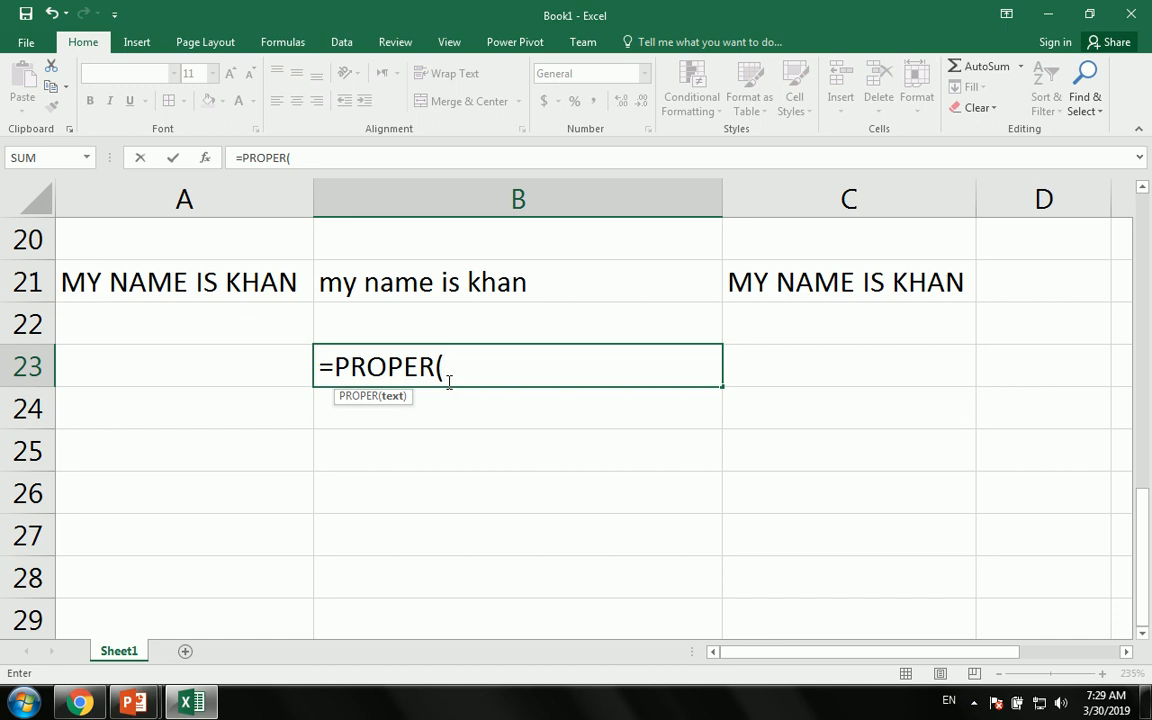
{"action": "left_click", "coordinate": [356, 288]}
{"action": "key", "text": "Return"}
{"action": "key", "text": "Return"}
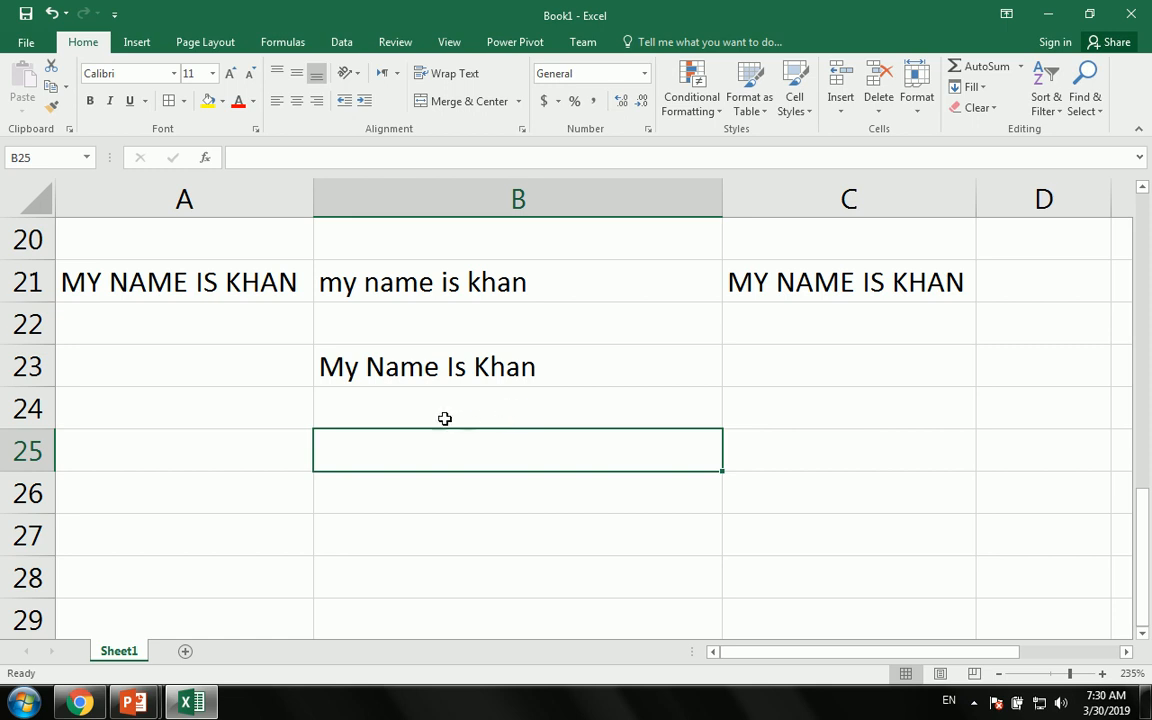
- Type a sentence padded with many extra spaces between words into A25
{"action": "left_click", "coordinate": [175, 455]}
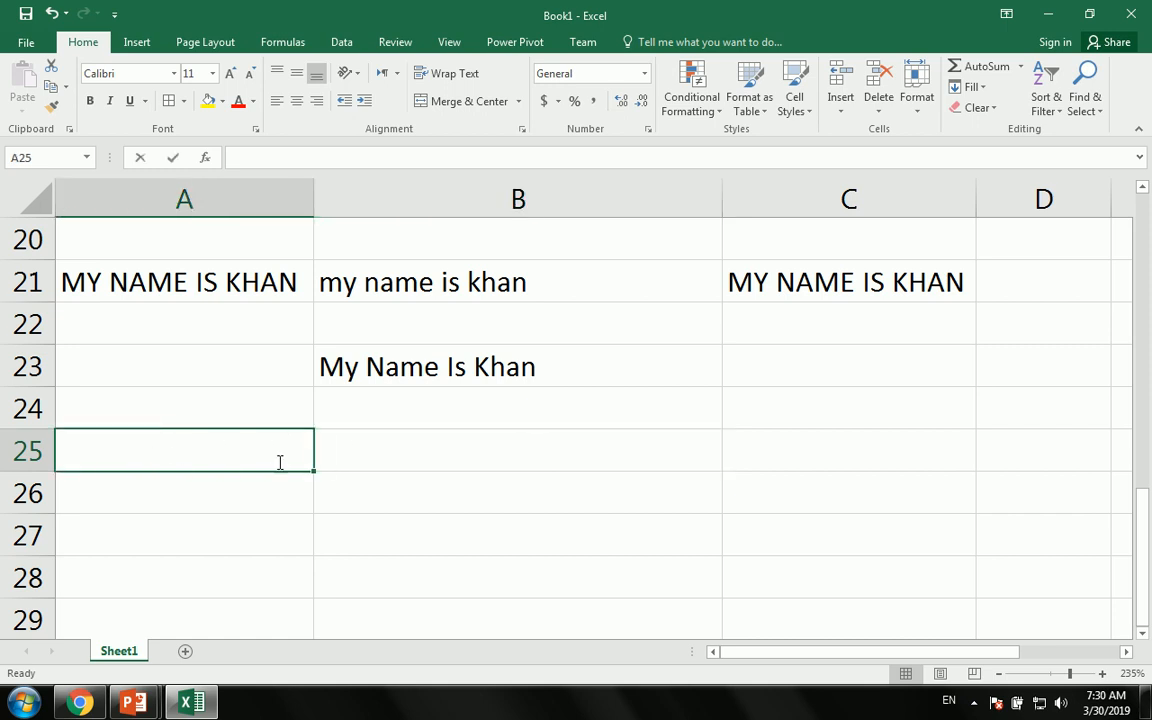
{"action": "type", "text": "MY      "}
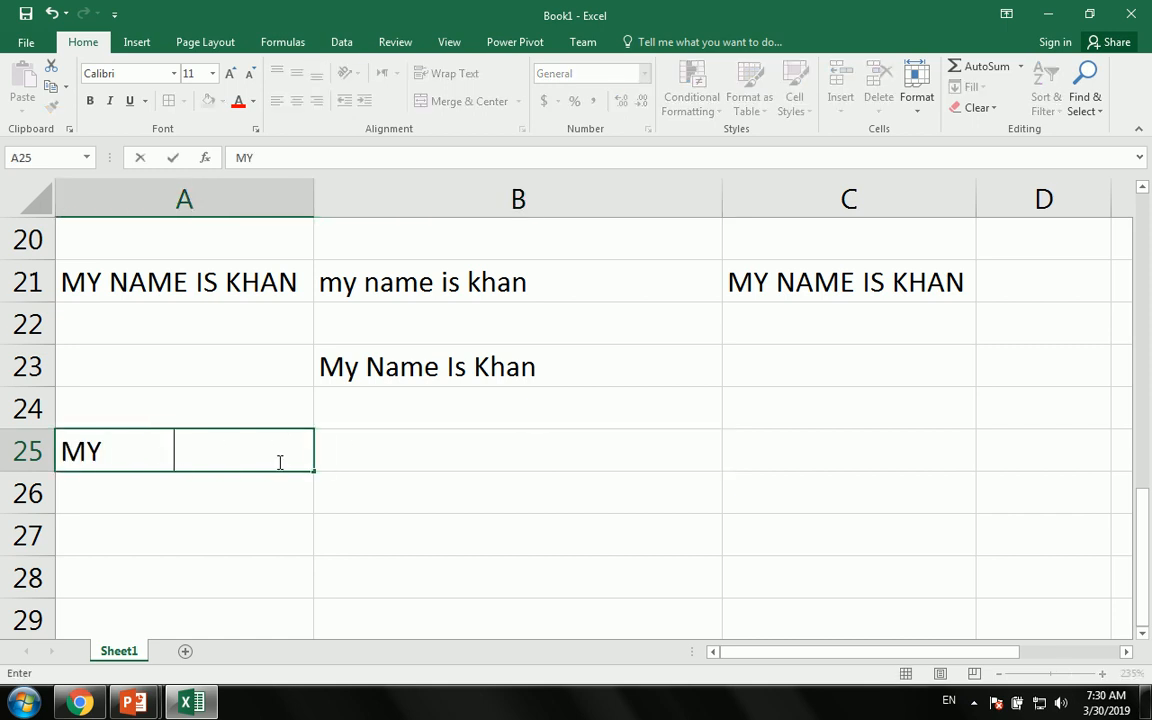
{"action": "type", "text": "    Name        "}
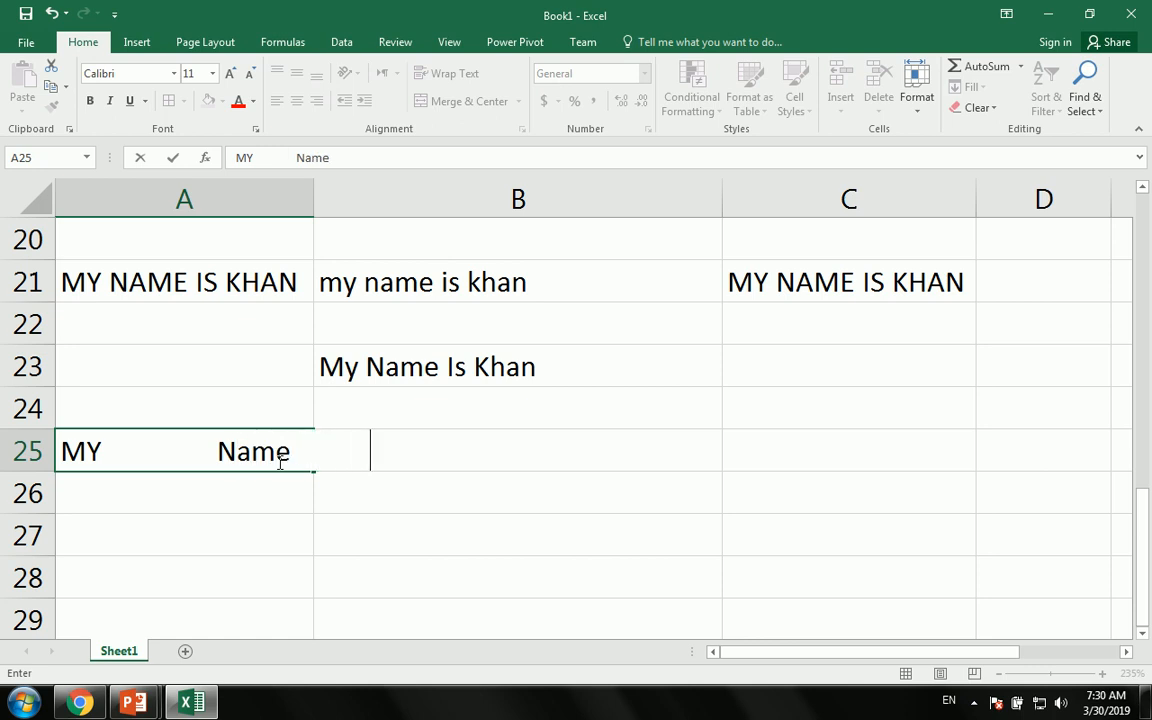
{"action": "type", "text": "   IS  KHan"}
{"action": "key", "text": "Return"}
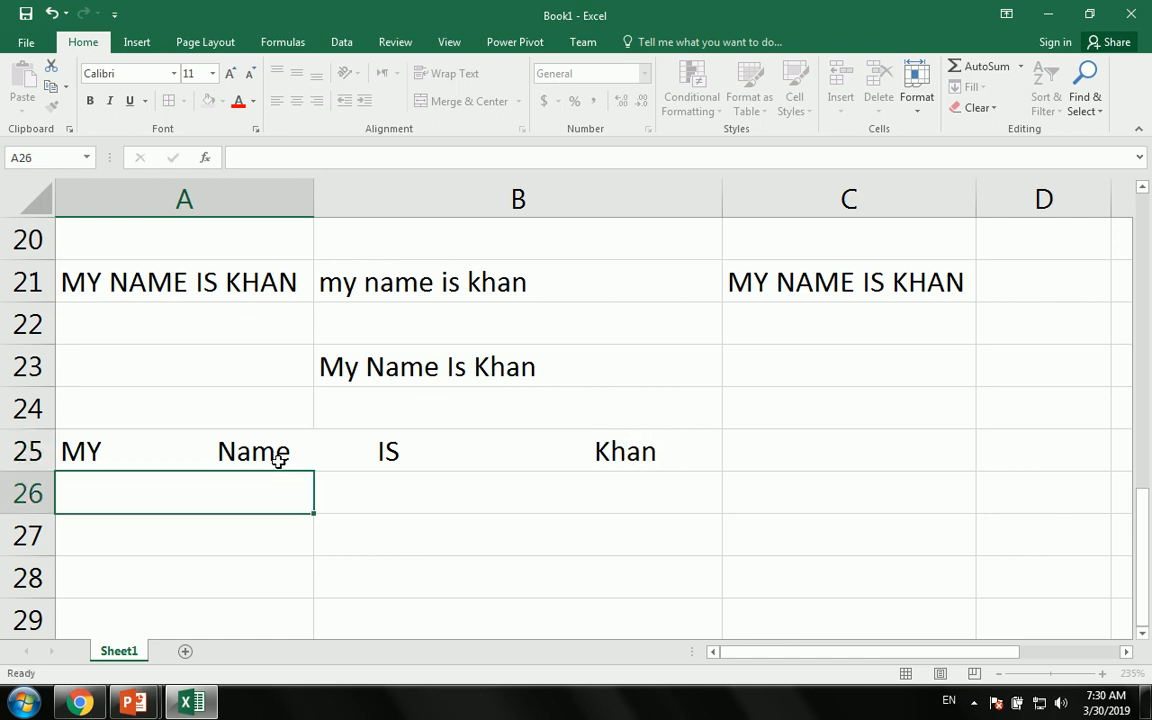
- Enter =TRIM(A25) in B27, fixing an accidental TIME pick, to strip the extra spaces
{"action": "left_click", "coordinate": [400, 521]}
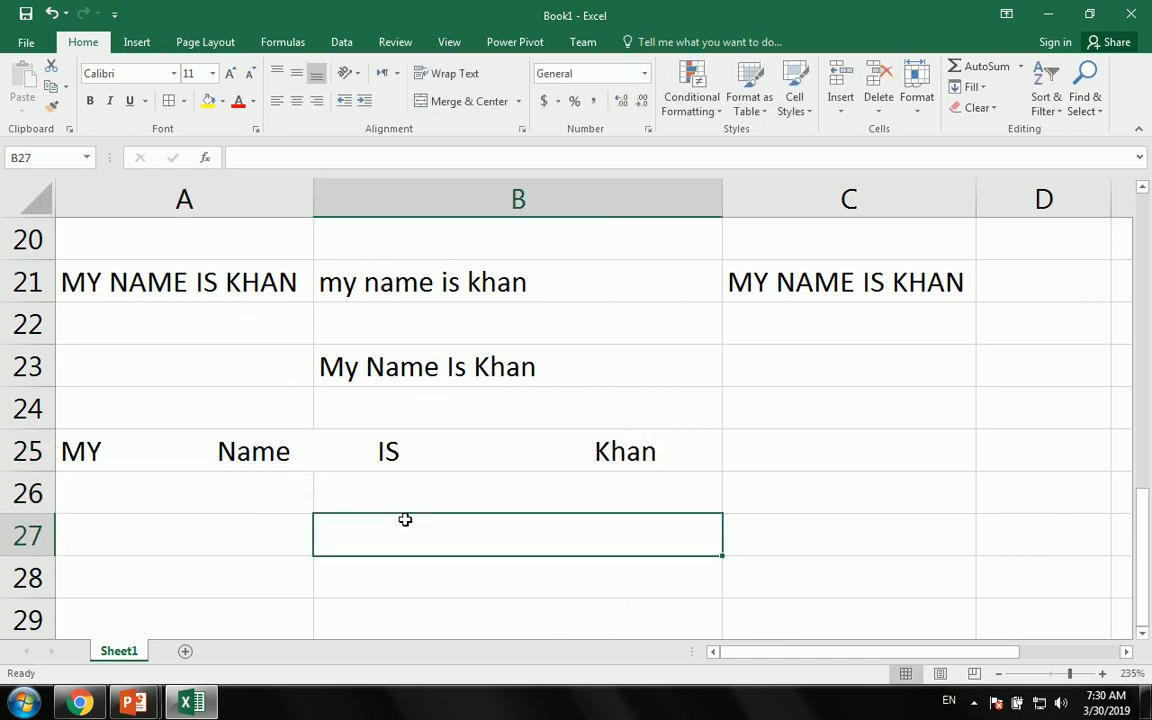
{"action": "type", "text": "=tim"}
{"action": "key", "text": "Tab"}
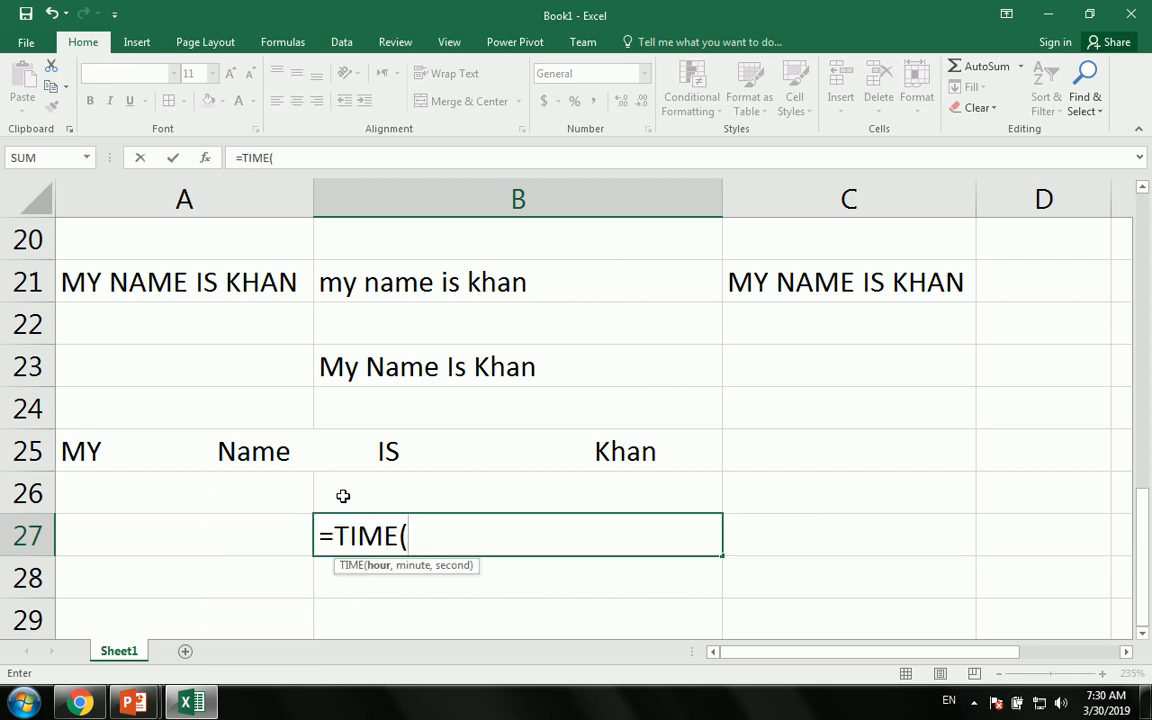
{"action": "key", "text": "BackSpace"}
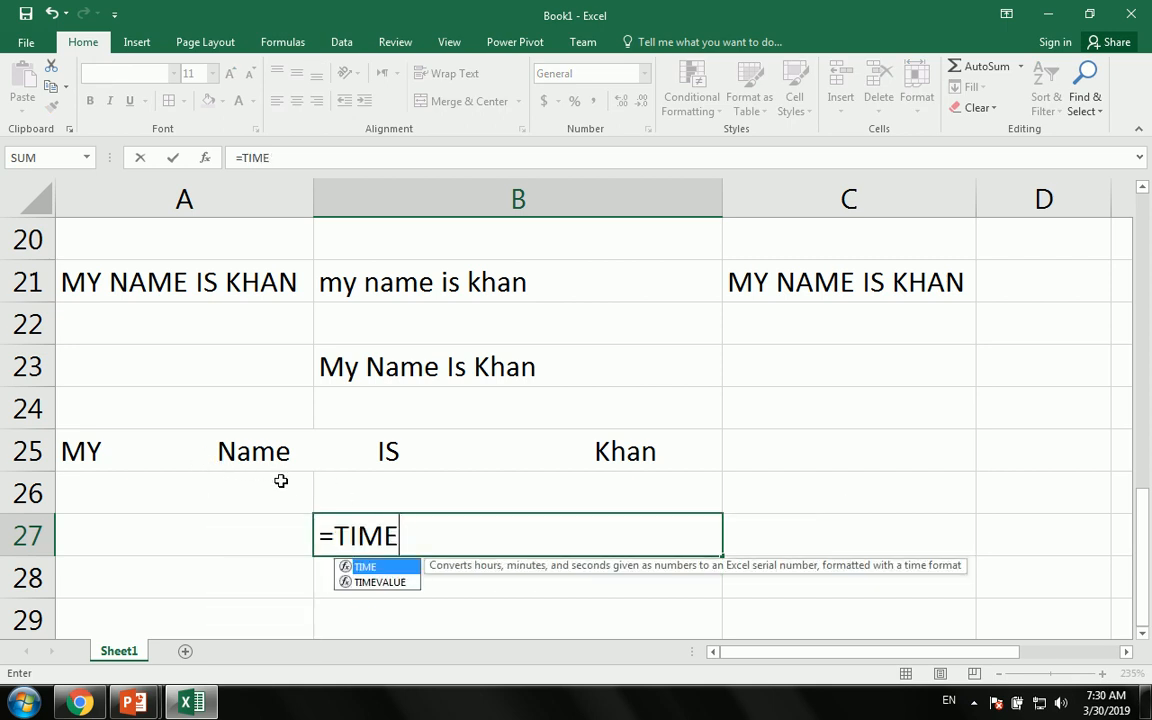
{"action": "key", "text": "BackSpace"}
{"action": "key", "text": "BackSpace"}
{"action": "key", "text": "BackSpace"}
{"action": "type", "text": "r"}
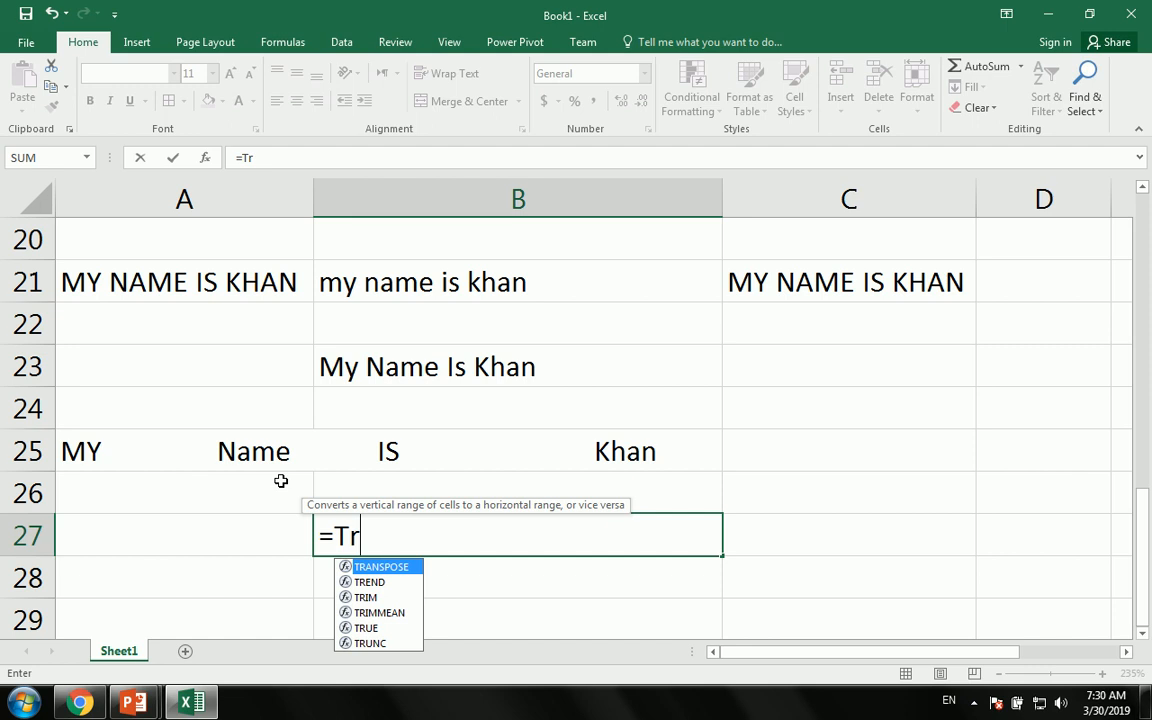
{"action": "key", "text": "Down"}
{"action": "key", "text": "Down"}
{"action": "key", "text": "Tab"}
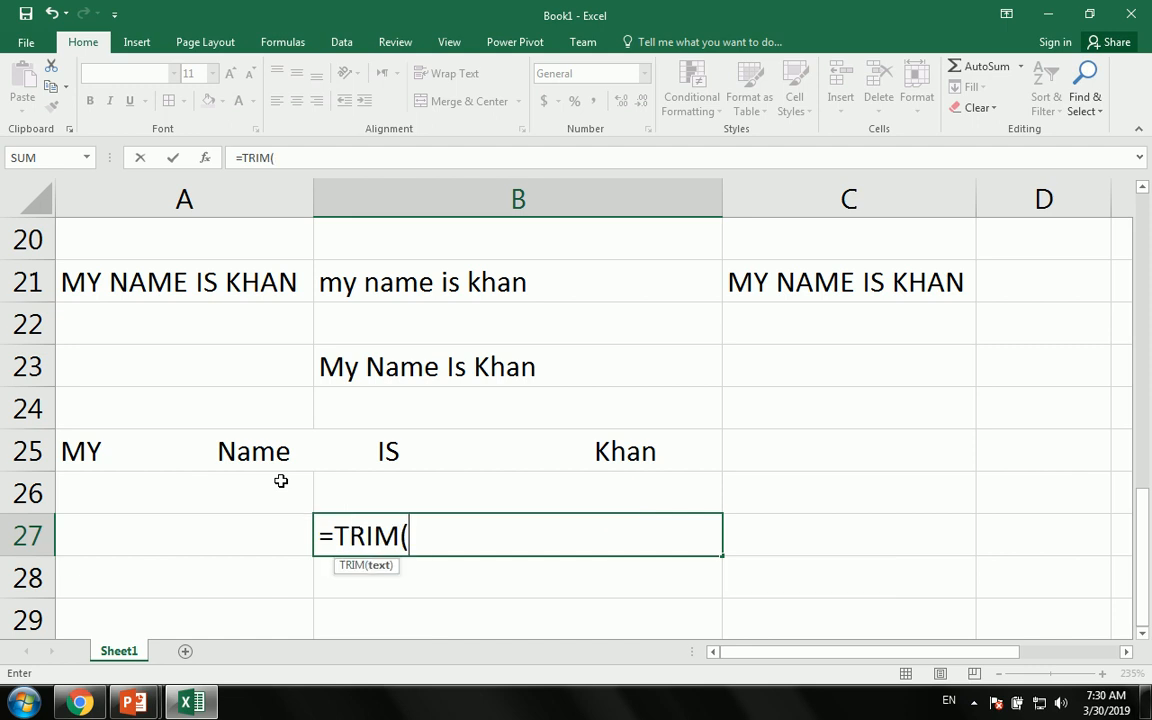
{"action": "left_click", "coordinate": [142, 435]}
{"action": "key", "text": "Return"}
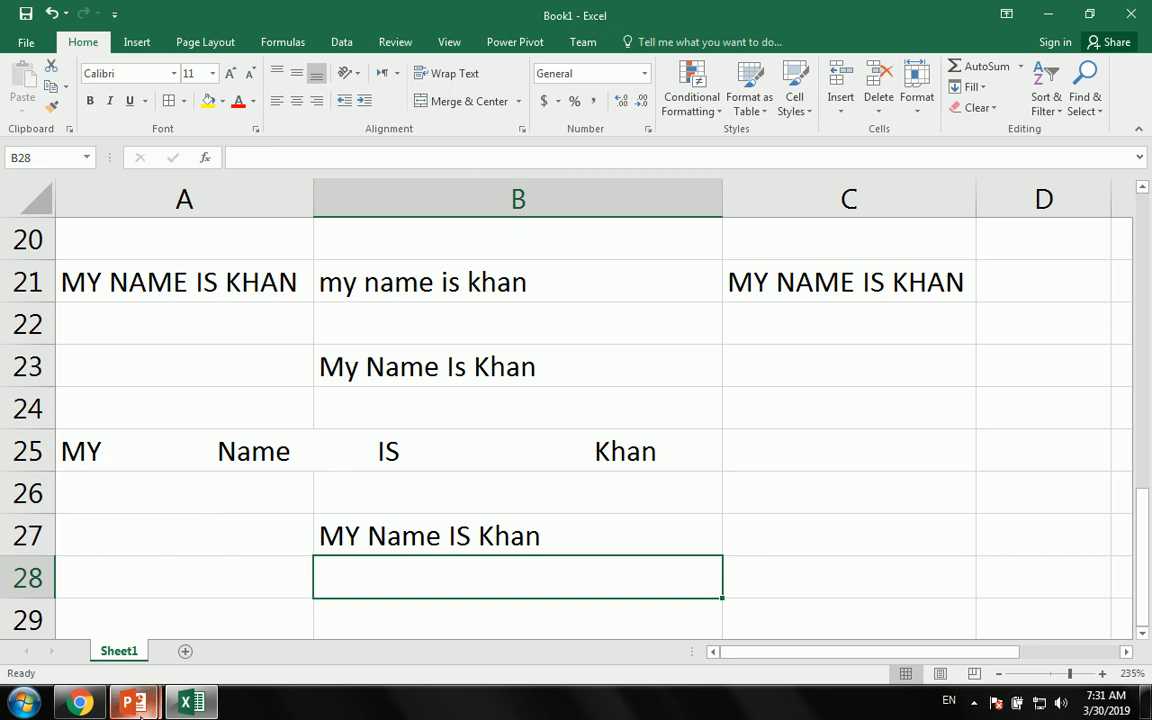
{"action": "mouse_move", "coordinate": [168, 690]}
{"action": "mouse_move", "coordinate": [342, 617]}
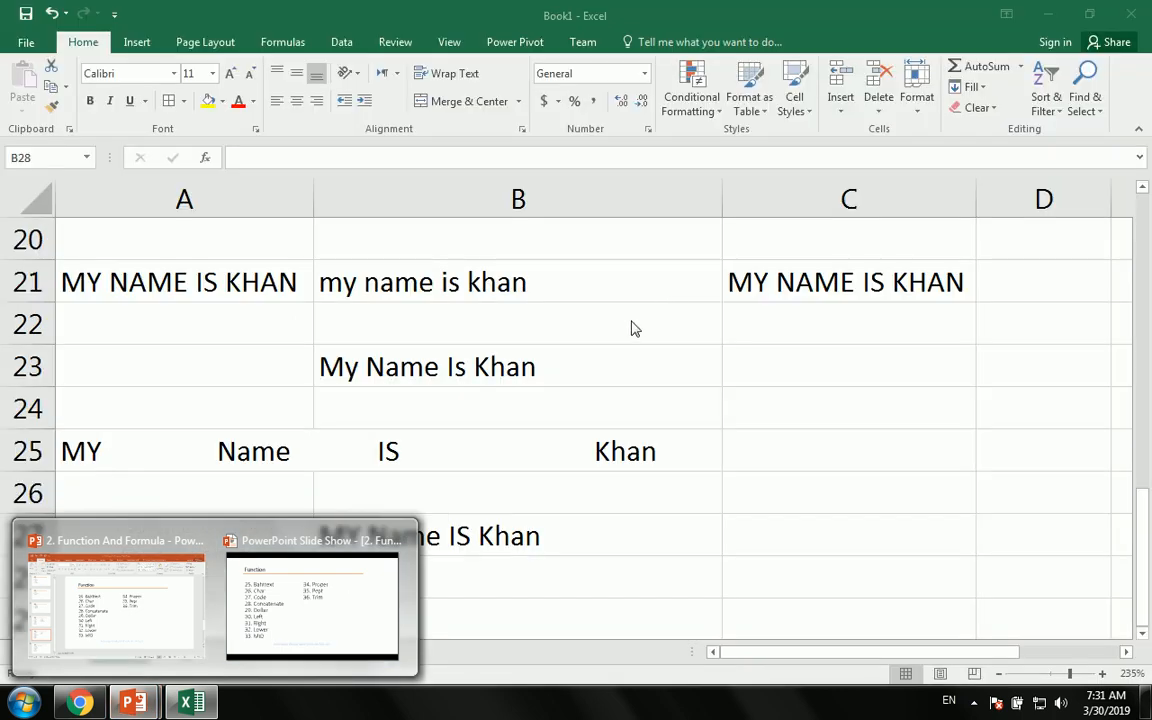
{"action": "scroll", "coordinate": [600, 490], "scroll_direction": "down", "scroll_amount": 5}
{"action": "left_click", "coordinate": [275, 377]}
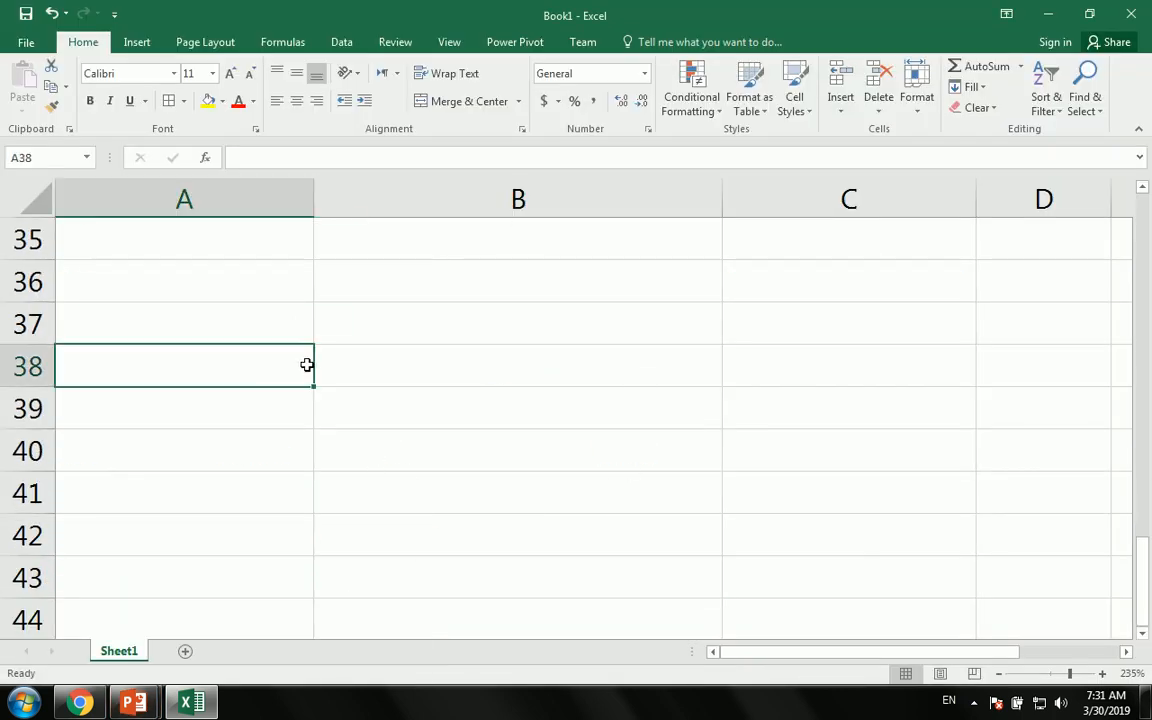
{"action": "type", "text": "A"}
{"action": "left_click", "coordinate": [454, 375]}
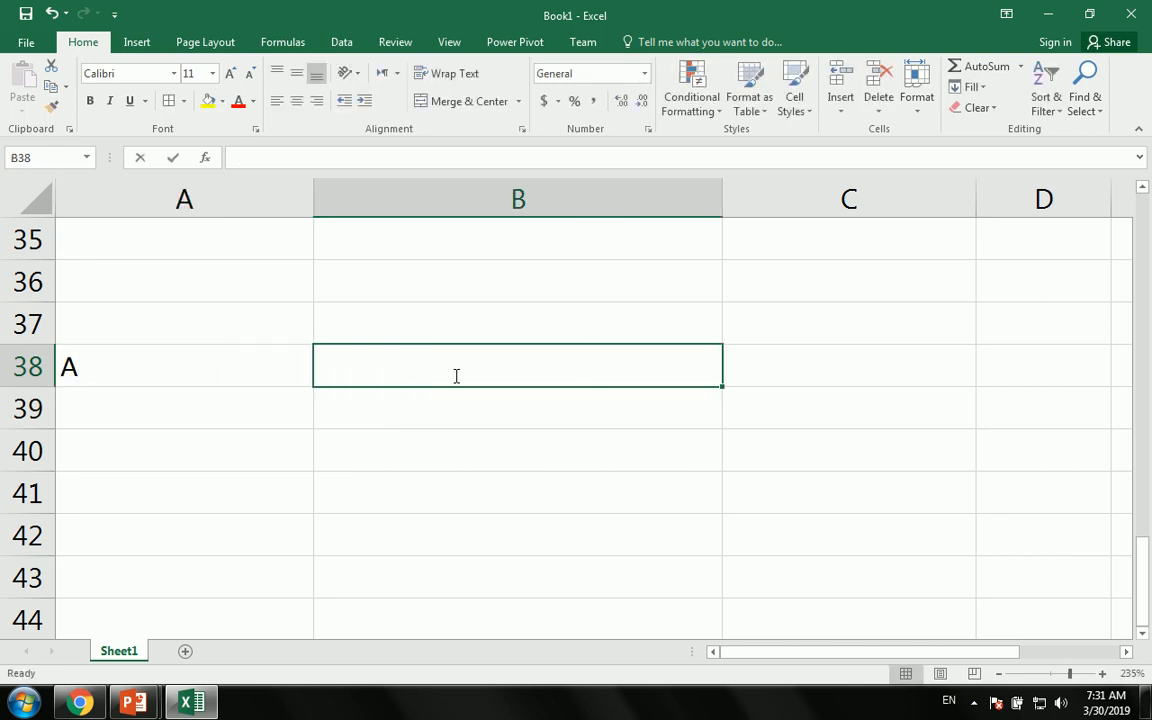
{"action": "type", "text": "=rep"}
{"action": "key", "text": "Down"}
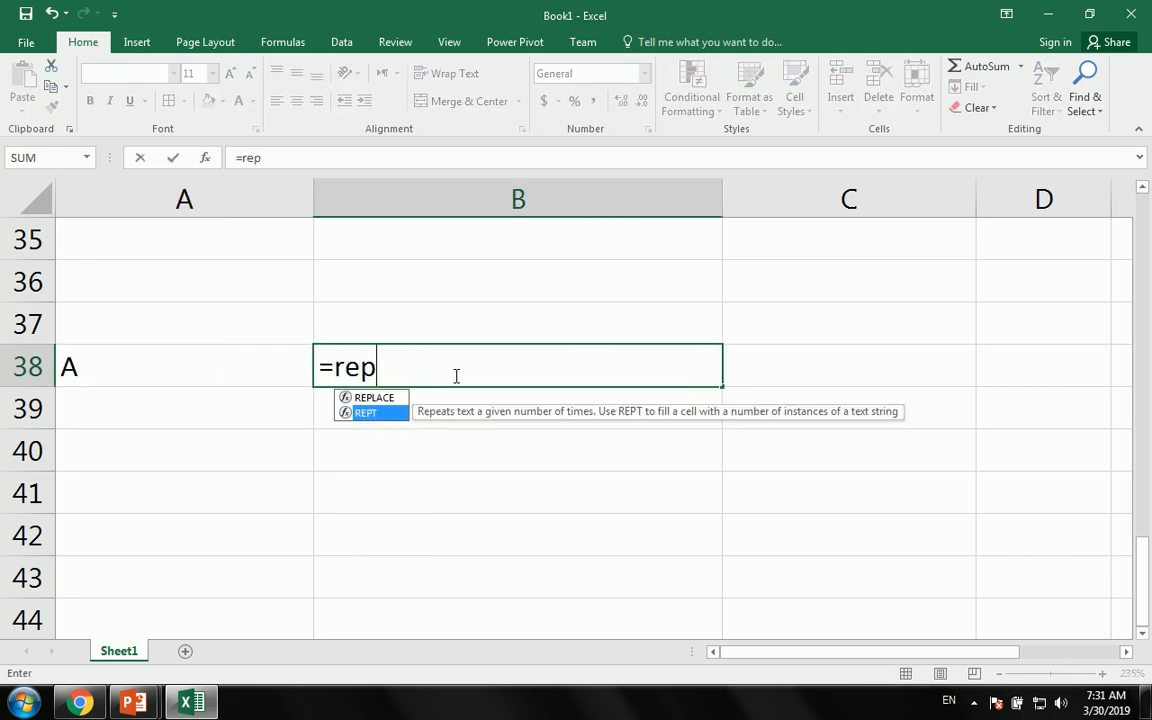
{"action": "key", "text": "Tab"}
{"action": "left_click", "coordinate": [90, 366]}
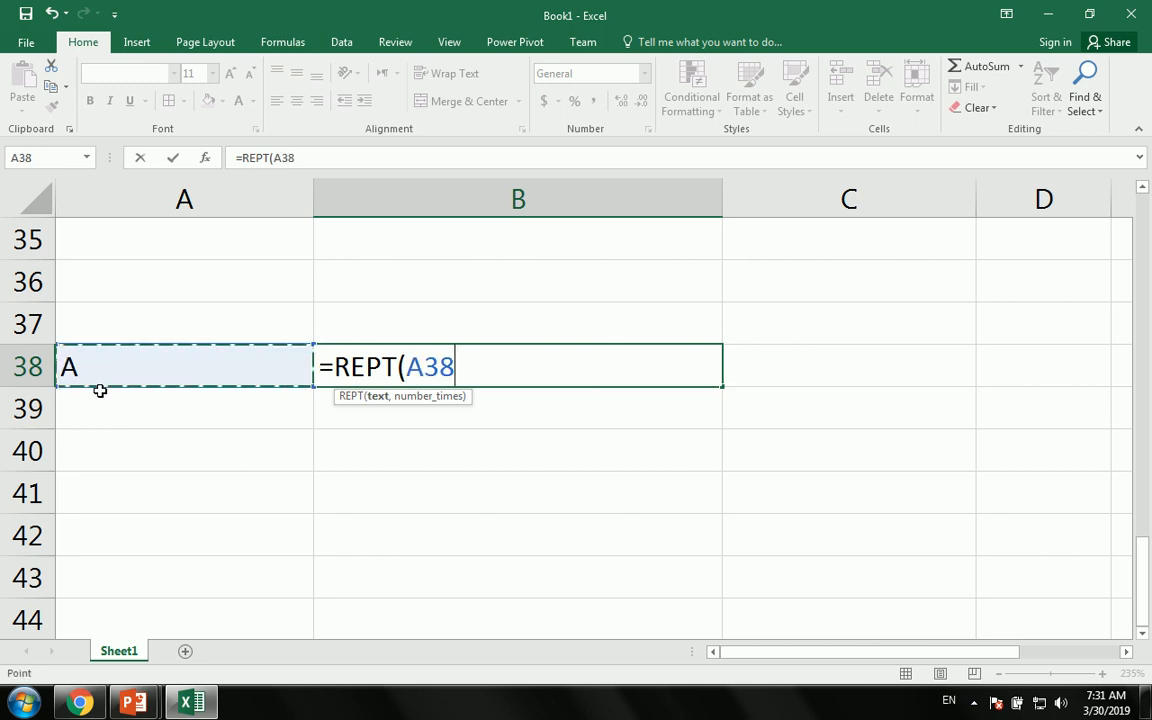
{"action": "type", "text": ","}
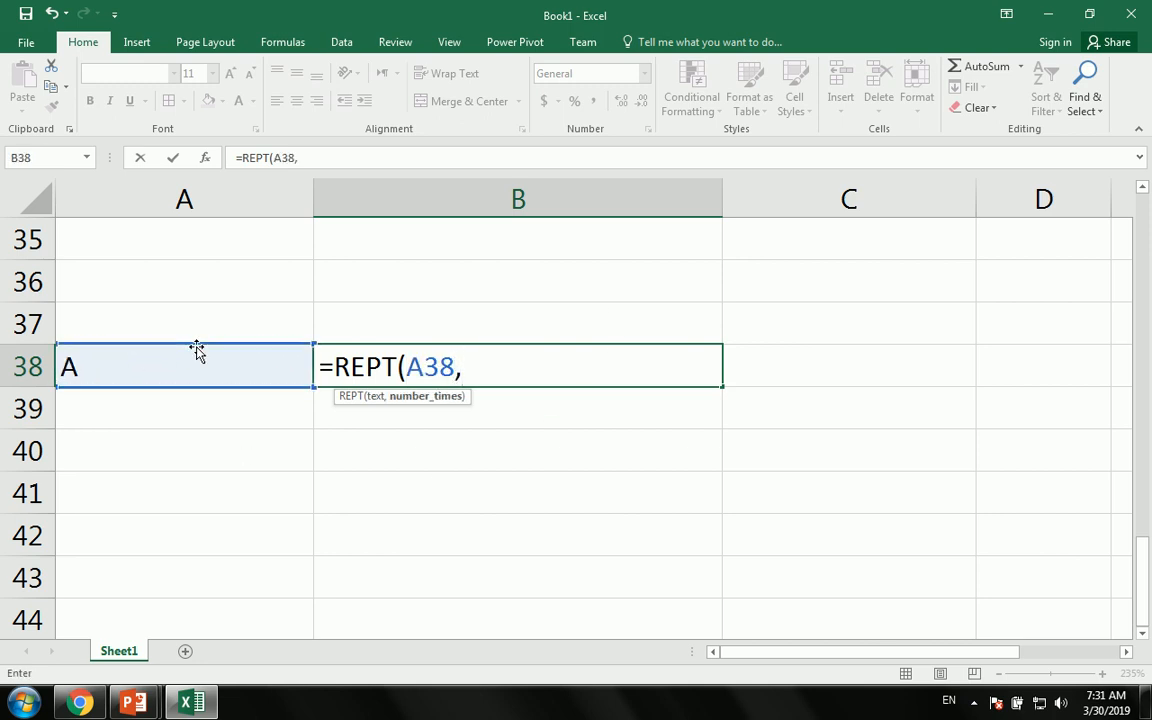
{"action": "type", "text": "10"}
{"action": "key", "text": "Return"}
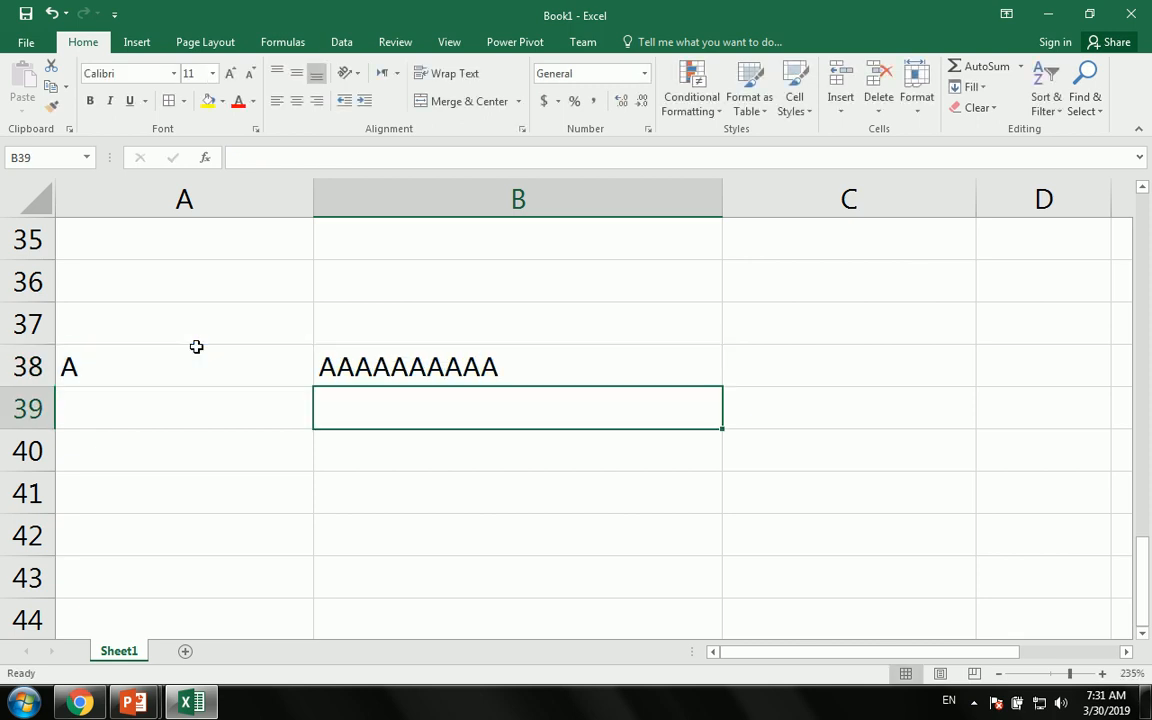
{"action": "key", "text": "Up"}
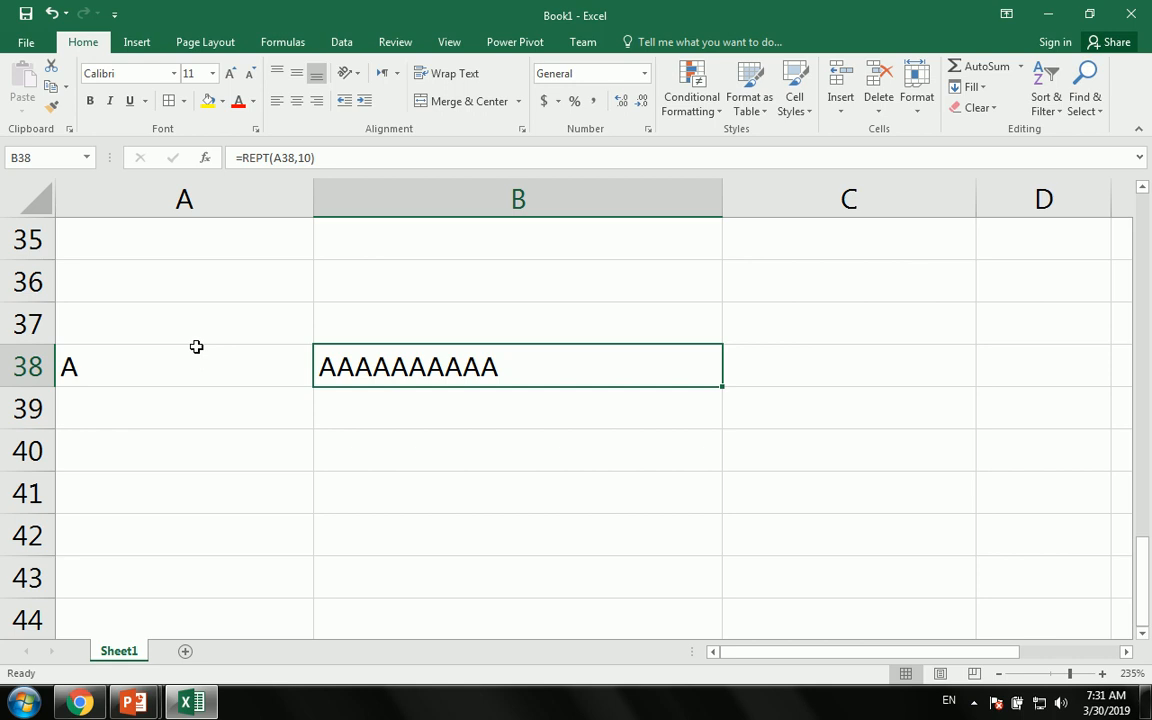
{"action": "key", "text": "Left"}
{"action": "key", "text": "Right"}
{"action": "key", "text": "Delete"}
{"action": "key", "text": "Left"}
{"action": "key", "text": "Delete"}
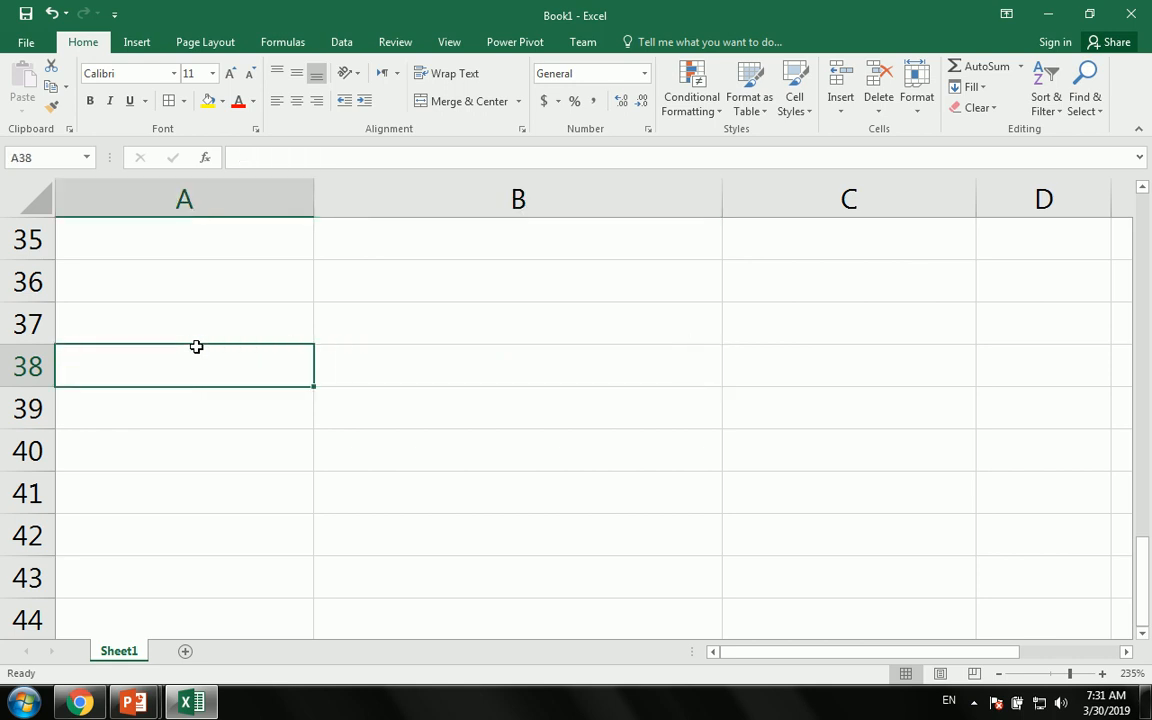
- Add a new worksheet with headings Name in A1 and Marks in B1
{"action": "left_click", "coordinate": [185, 651]}
{"action": "scroll", "coordinate": [178, 347], "scroll_direction": "up", "scroll_amount": 8, "text": "ctrl"}
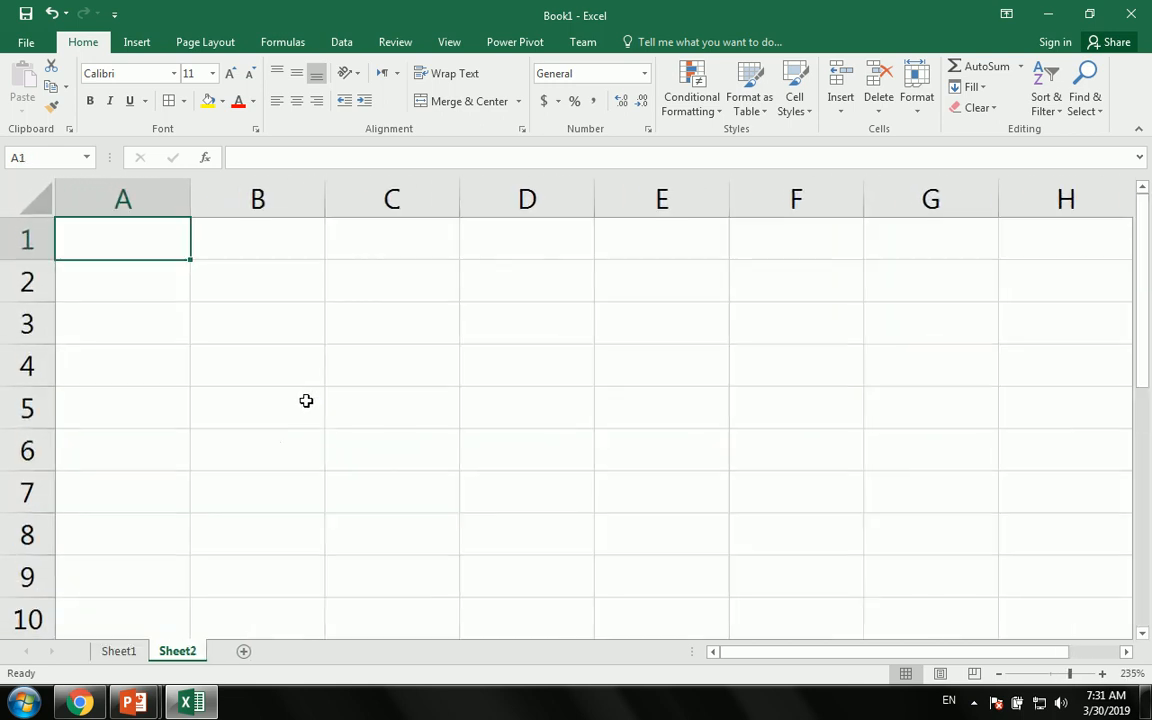
{"action": "type", "text": "StdNam"}
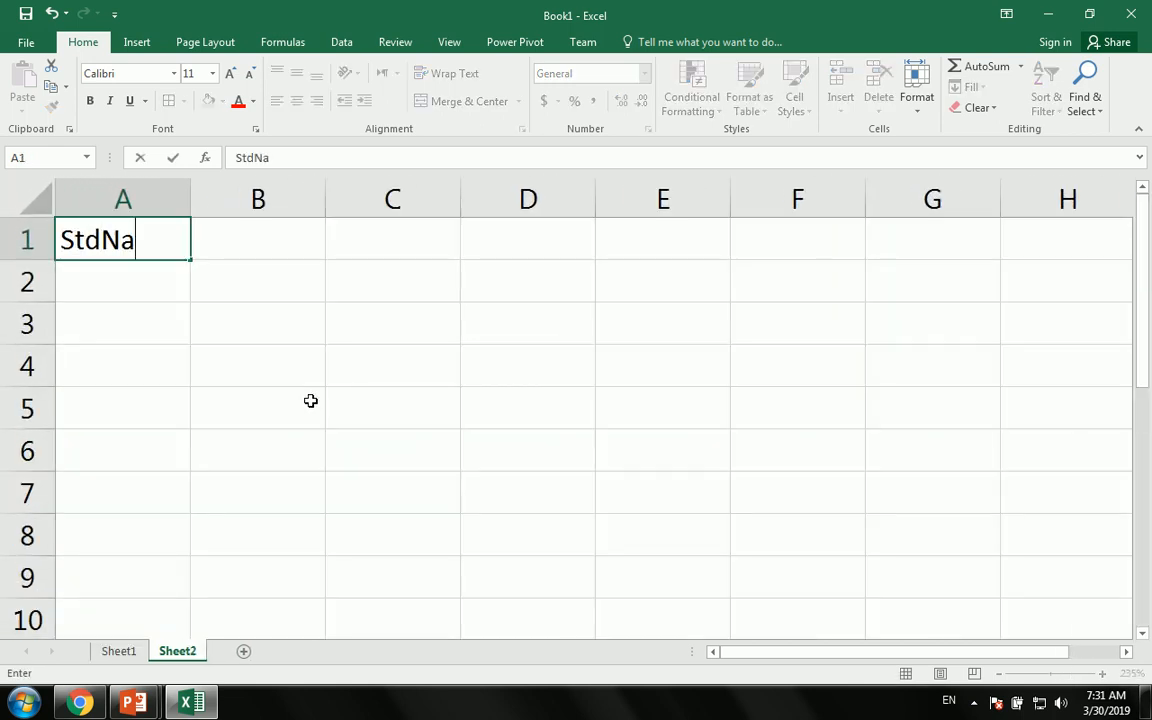
{"action": "key", "text": "BackSpace"}
{"action": "key", "text": "BackSpace"}
{"action": "key", "text": "BackSpace"}
{"action": "key", "text": "BackSpace"}
{"action": "key", "text": "BackSpace"}
{"action": "type", "text": "_Nam"}
{"action": "key", "text": "BackSpace"}
{"action": "key", "text": "BackSpace"}
{"action": "key", "text": "BackSpace"}
{"action": "key", "text": "BackSpace"}
{"action": "key", "text": "BackSpace"}
{"action": "type", "text": "Name"}
{"action": "key", "text": "Tab"}
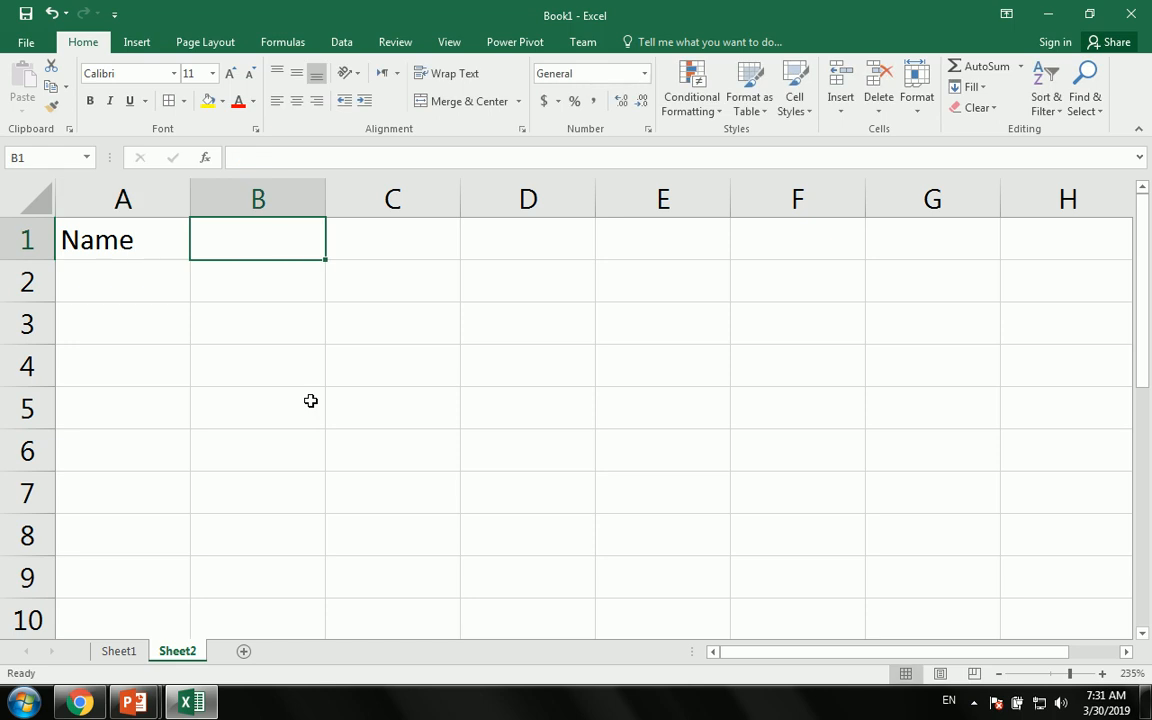
{"action": "type", "text": "Marks"}
{"action": "key", "text": "Return"}
{"action": "key", "text": "Up"}
{"action": "key", "text": "Right"}
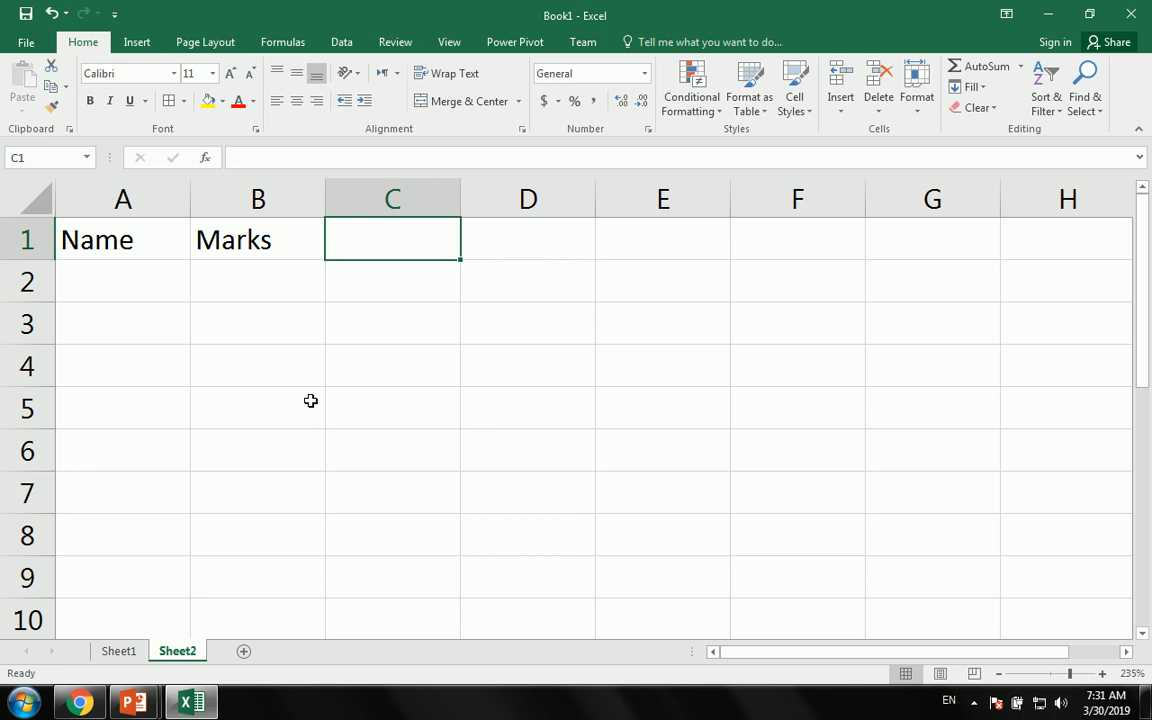
{"action": "key", "text": "Left"}
{"action": "key", "text": "Left"}
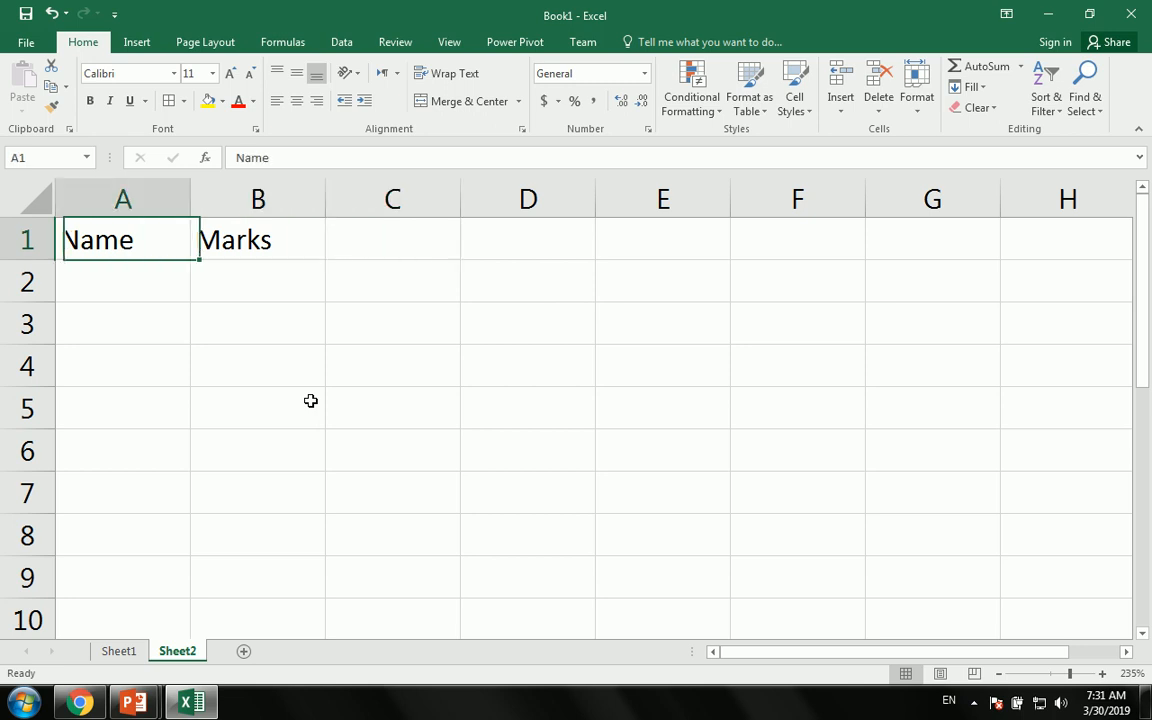
{"action": "key", "text": "Down"}
- Enter four student names in A2:A5, correcting typos along the way
{"action": "type", "text": "Ahmad"}
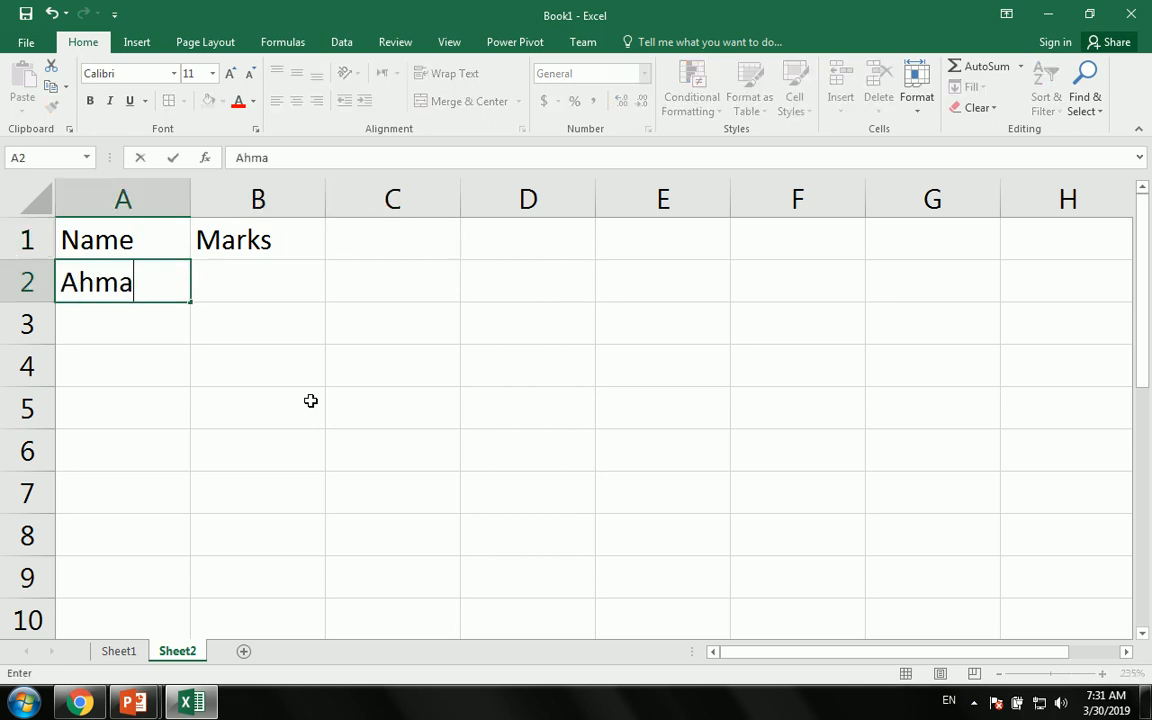
{"action": "key", "text": "Return"}
{"action": "type", "text": "Sajjad"}
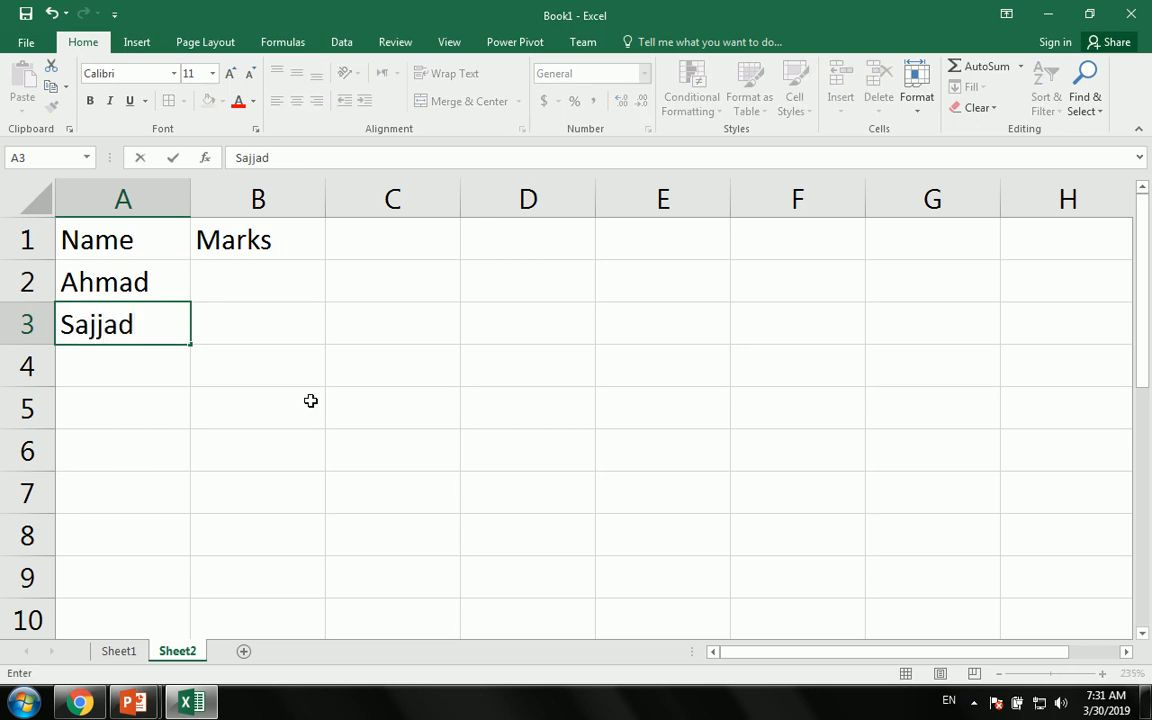
{"action": "key", "text": "Return"}
{"action": "key", "text": "Up"}
{"action": "type", "text": "Noor"}
{"action": "key", "text": "Return"}
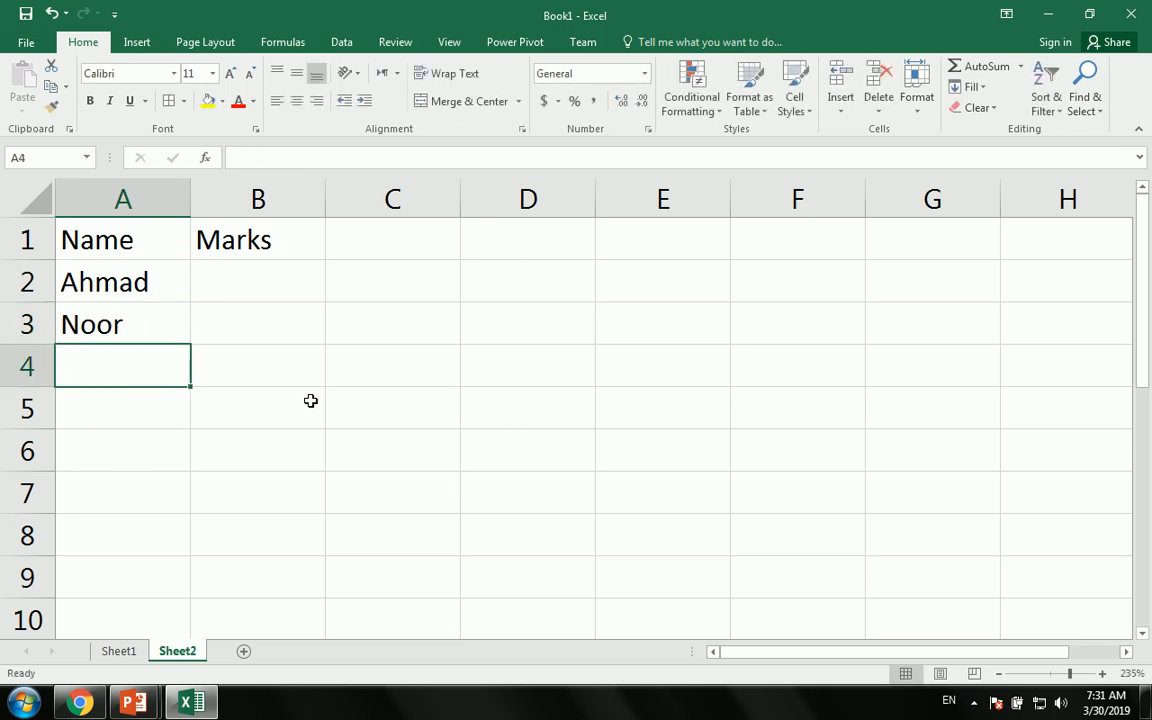
{"action": "type", "text": "JKam"}
{"action": "key", "text": "BackSpace"}
{"action": "key", "text": "BackSpace"}
{"action": "key", "text": "BackSpace"}
{"action": "key", "text": "BackSpace"}
{"action": "type", "text": "Kamal"}
{"action": "key", "text": "Return"}
{"action": "type", "text": "AH"}
{"action": "key", "text": "BackSpace"}
{"action": "key", "text": "BackSpace"}
{"action": "key", "text": "BackSpace"}
{"action": "type", "text": "Sajjad"}
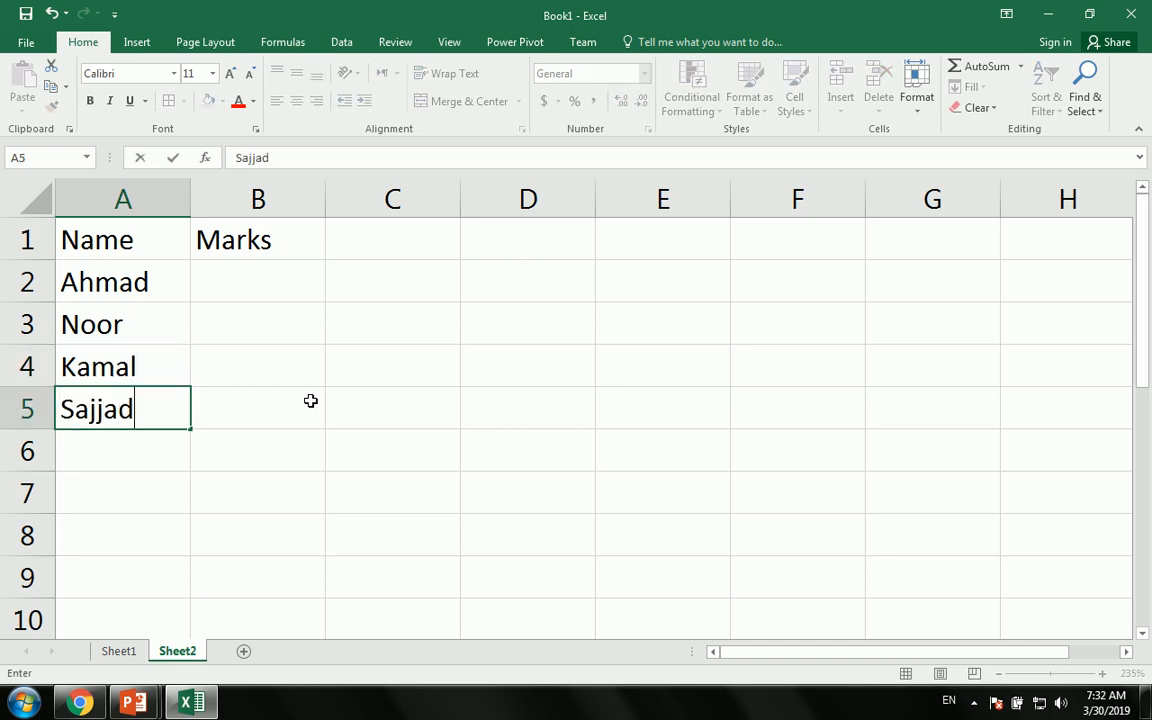
{"action": "left_click", "coordinate": [311, 401]}
- Enter the marks 900, 600, 700 and 880 in B2:B5
{"action": "key", "text": "Up"}
{"action": "key", "text": "Up"}
{"action": "key", "text": "Up"}
{"action": "key", "text": "Up"}
{"action": "key", "text": "Down"}
{"action": "type", "text": "900"}
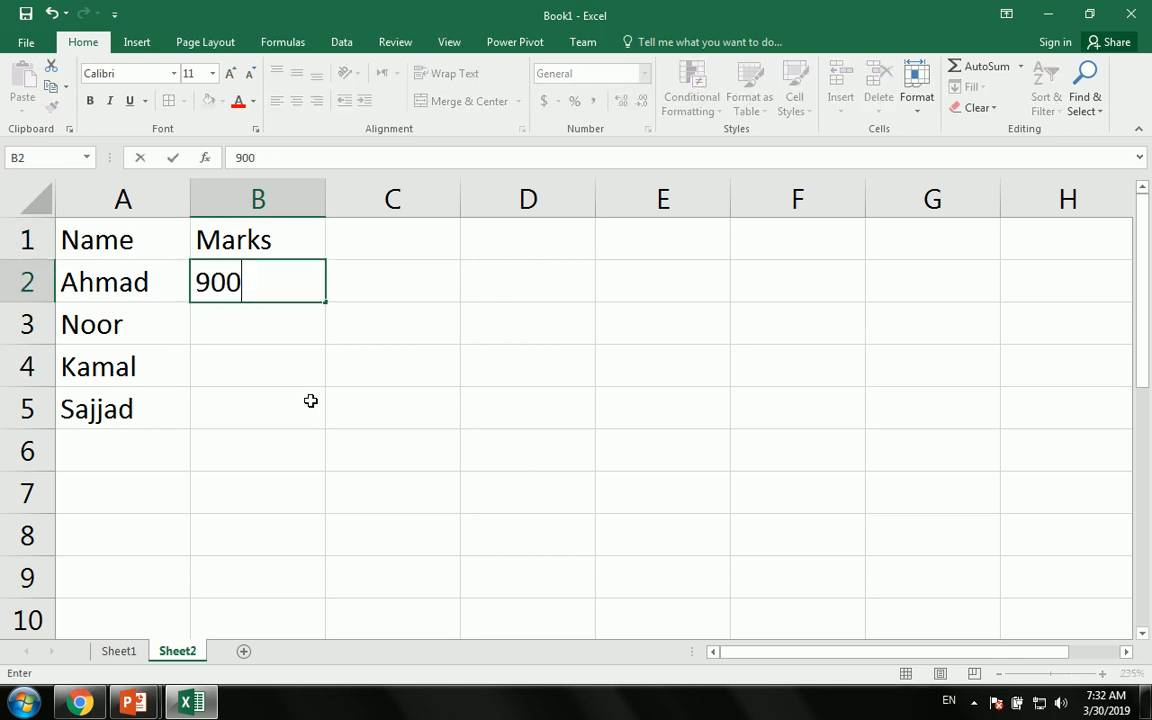
{"action": "key", "text": "Return"}
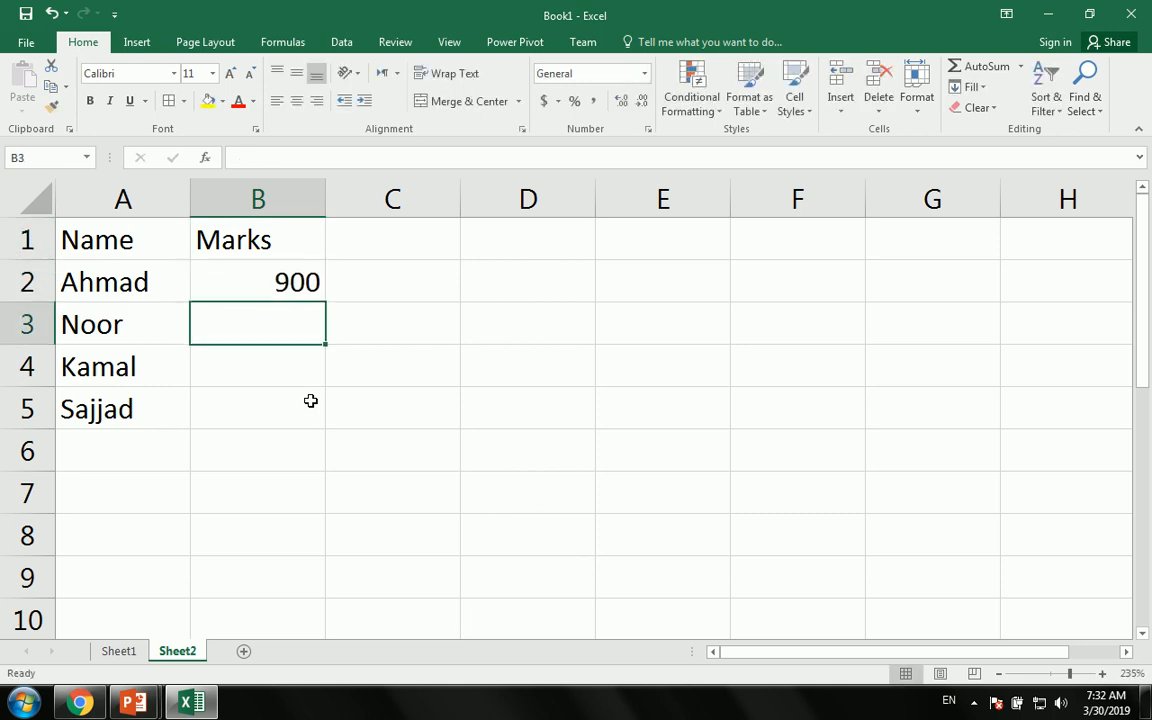
{"action": "type", "text": "600"}
{"action": "key", "text": "Return"}
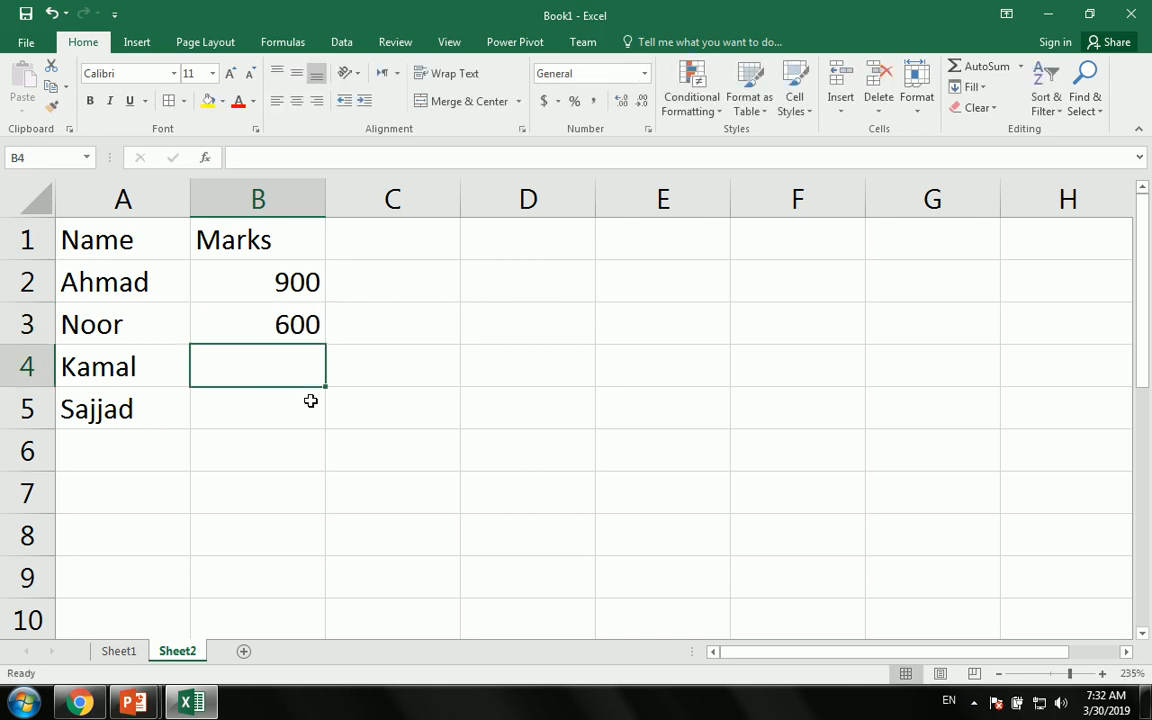
{"action": "type", "text": "700"}
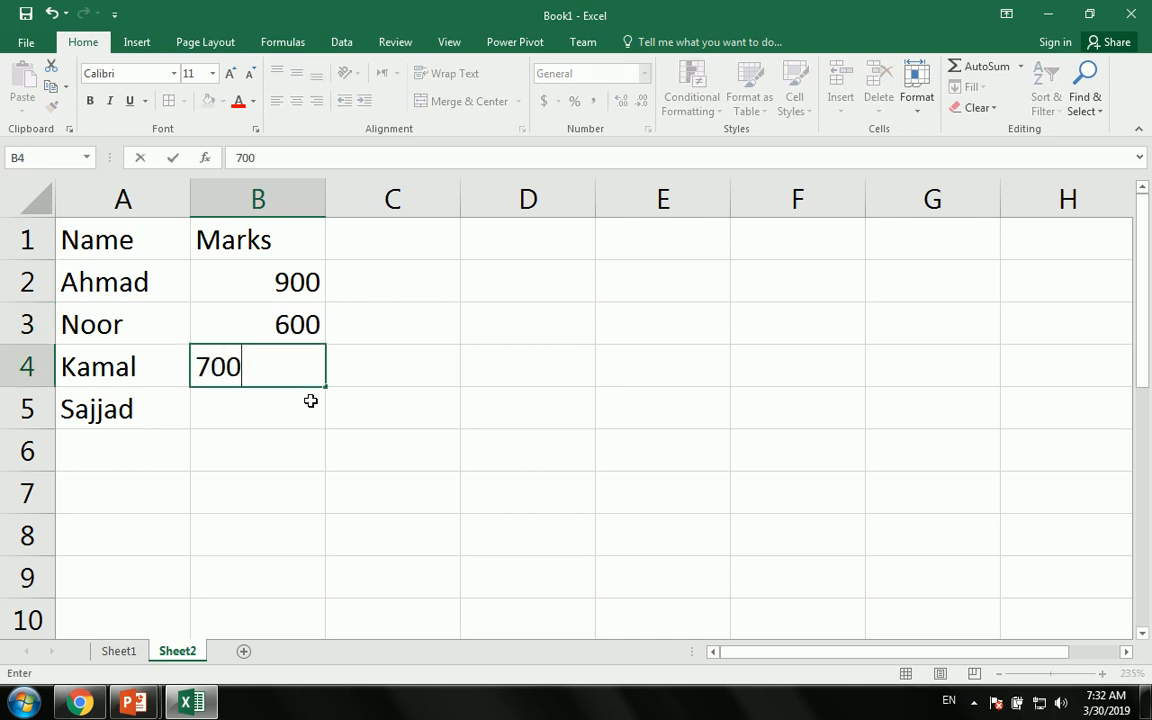
{"action": "key", "text": "Return"}
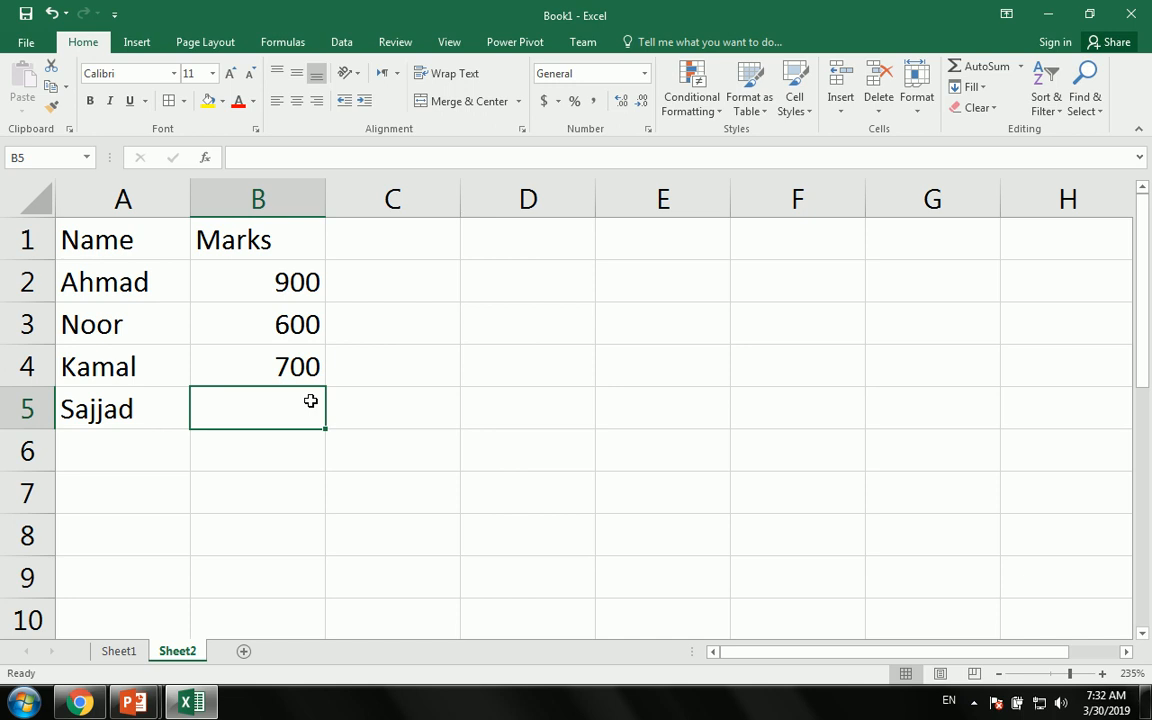
{"action": "type", "text": "880"}
{"action": "key", "text": "Return"}
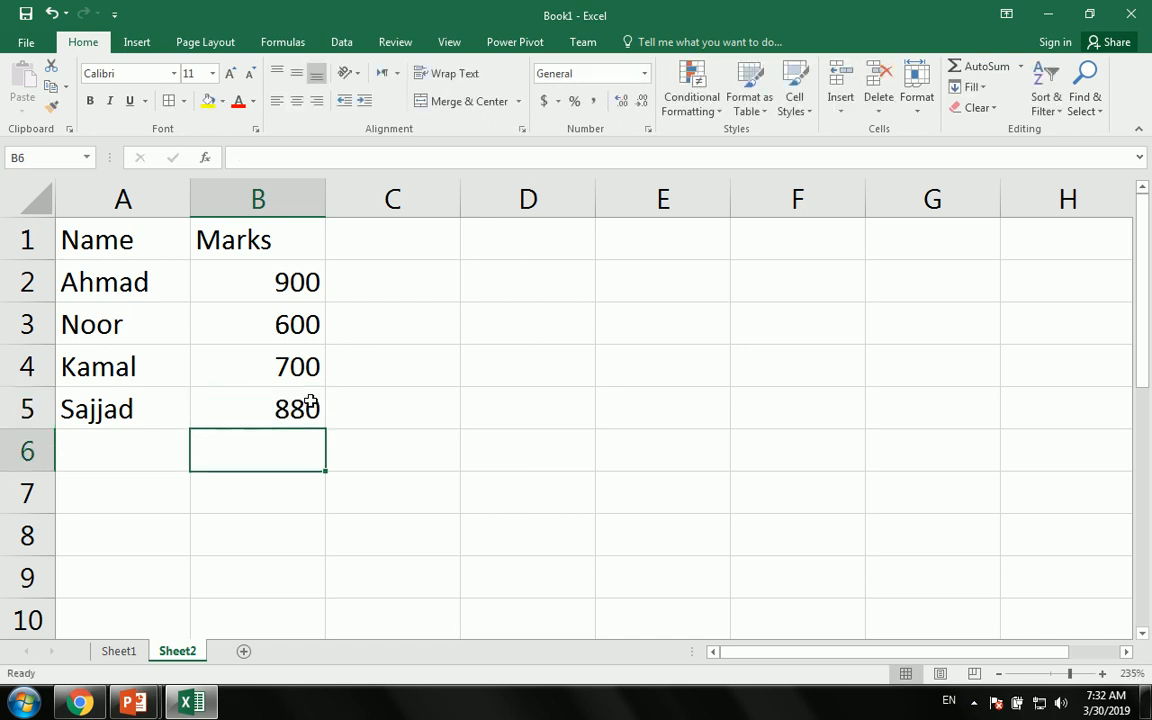
- Widen column C and change the marks in B2:B5 to 90, 60, 70 and 88
{"action": "left_click_drag", "start_coordinate": [461, 199], "coordinate": [1010, 212]}
{"action": "left_click", "coordinate": [418, 222]}
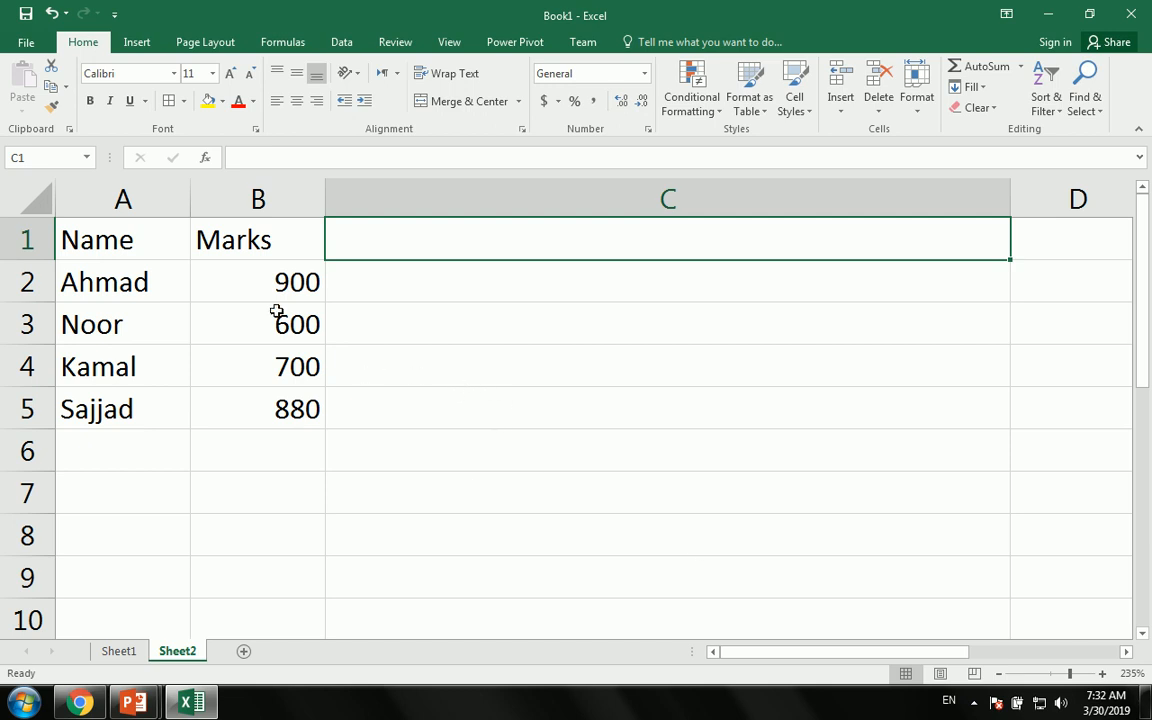
{"action": "left_click", "coordinate": [272, 282]}
{"action": "type", "text": "90"}
{"action": "key", "text": "Return"}
{"action": "type", "text": "60"}
{"action": "key", "text": "Return"}
{"action": "type", "text": "70"}
{"action": "key", "text": "Return"}
{"action": "type", "text": "88"}
{"action": "key", "text": "Return"}
{"action": "left_click", "coordinate": [545, 240]}
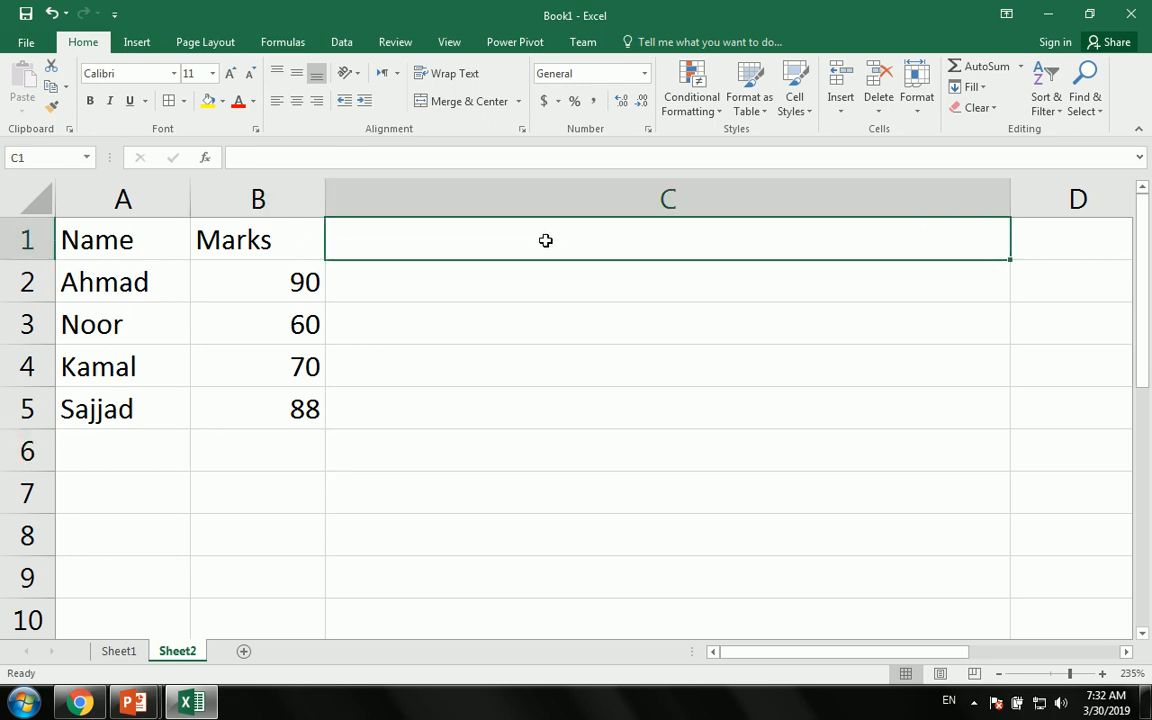
- Head column C with G and enter =REPT("|",B2) in C2 to draw a bar
{"action": "type", "text": "G"}
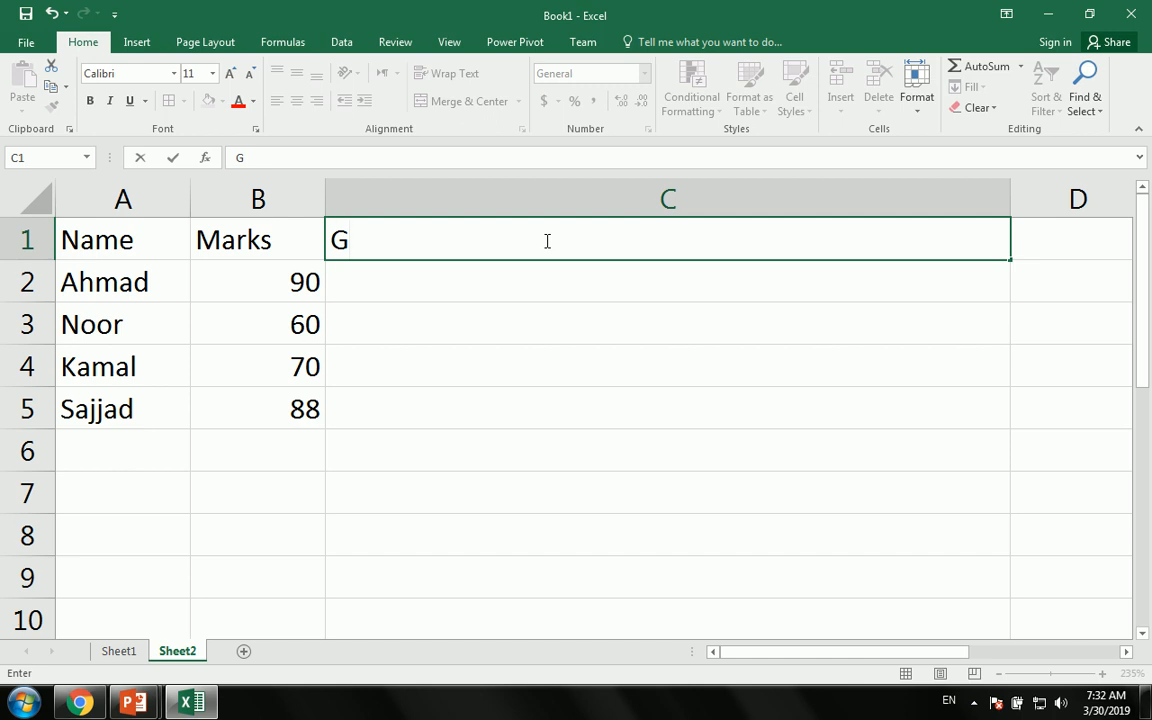
{"action": "key", "text": "Return"}
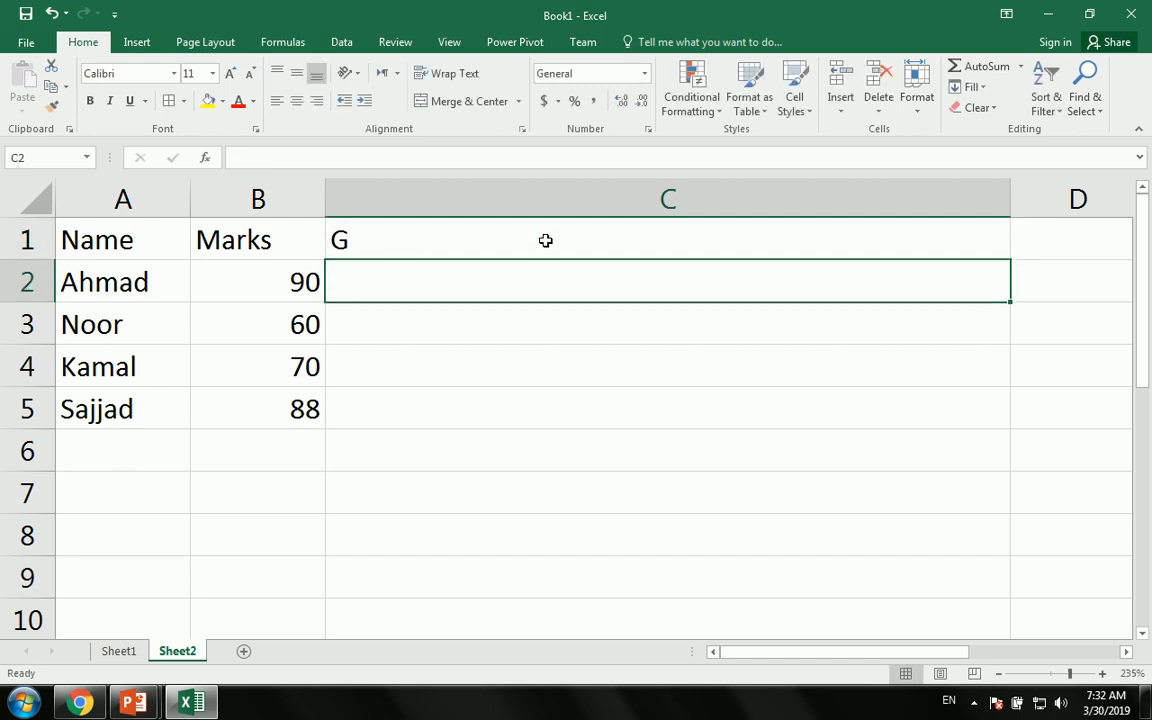
{"action": "type", "text": "="}
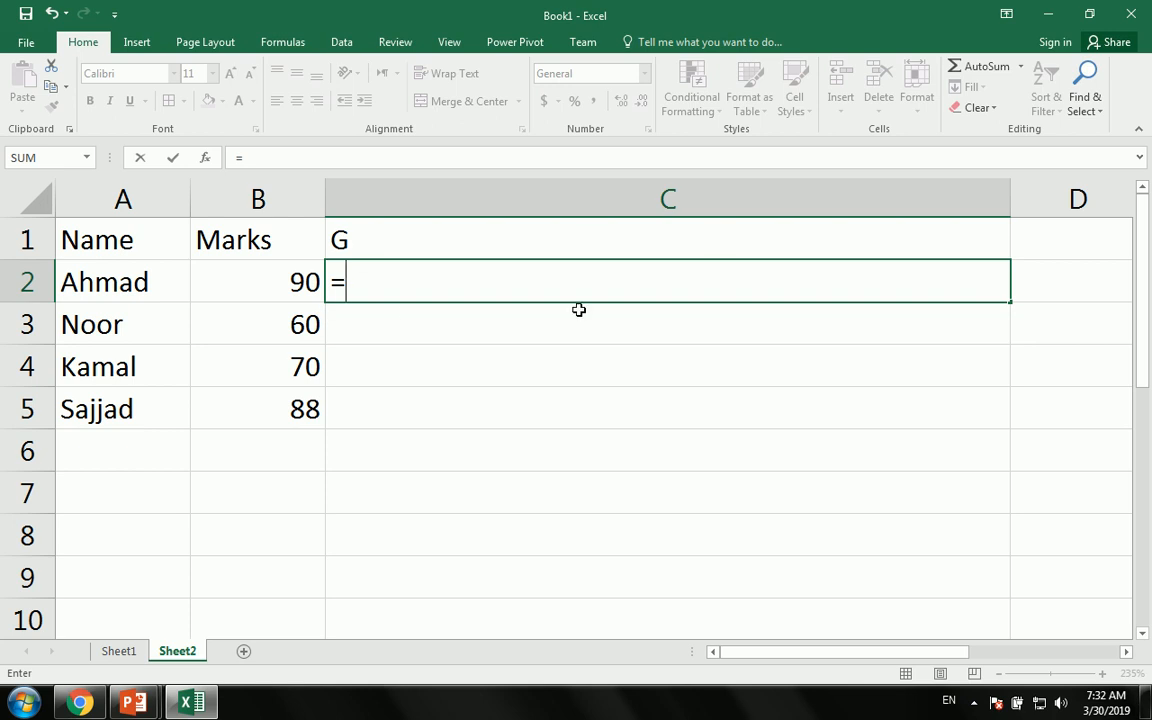
{"action": "type", "text": "rp"}
{"action": "key", "text": "BackSpace"}
{"action": "type", "text": "e"}
{"action": "key", "text": "Down"}
{"action": "key", "text": "Down"}
{"action": "key", "text": "Tab"}
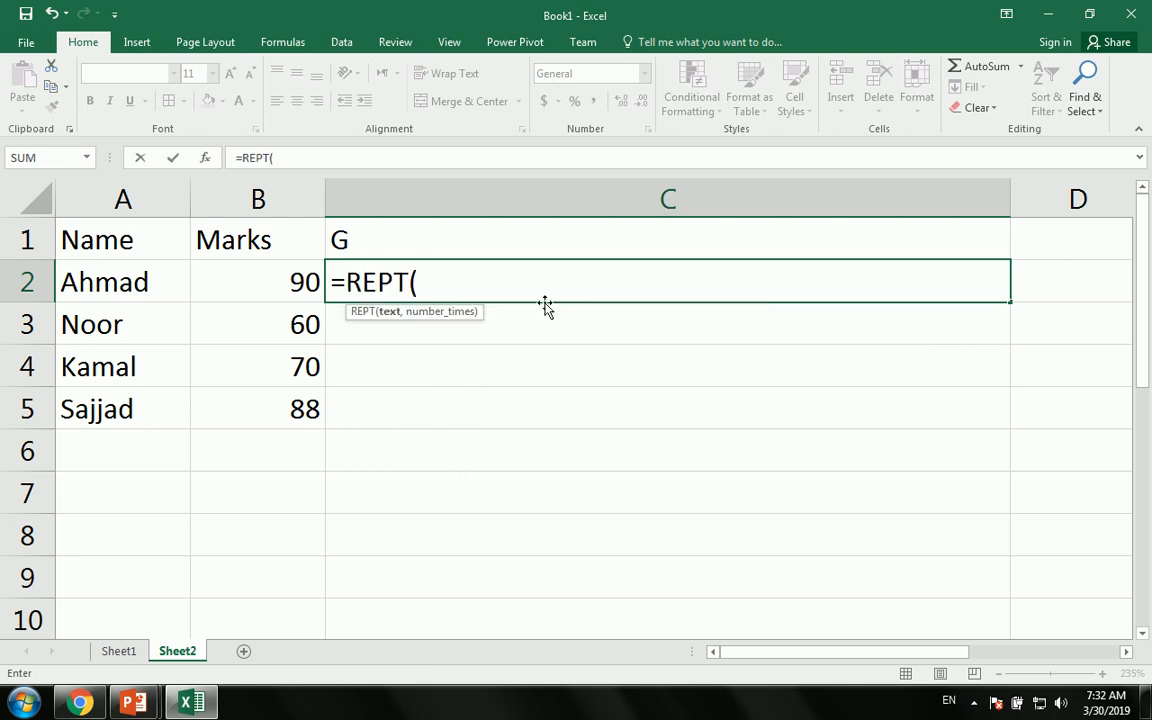
{"action": "type", "text": "\"|\","}
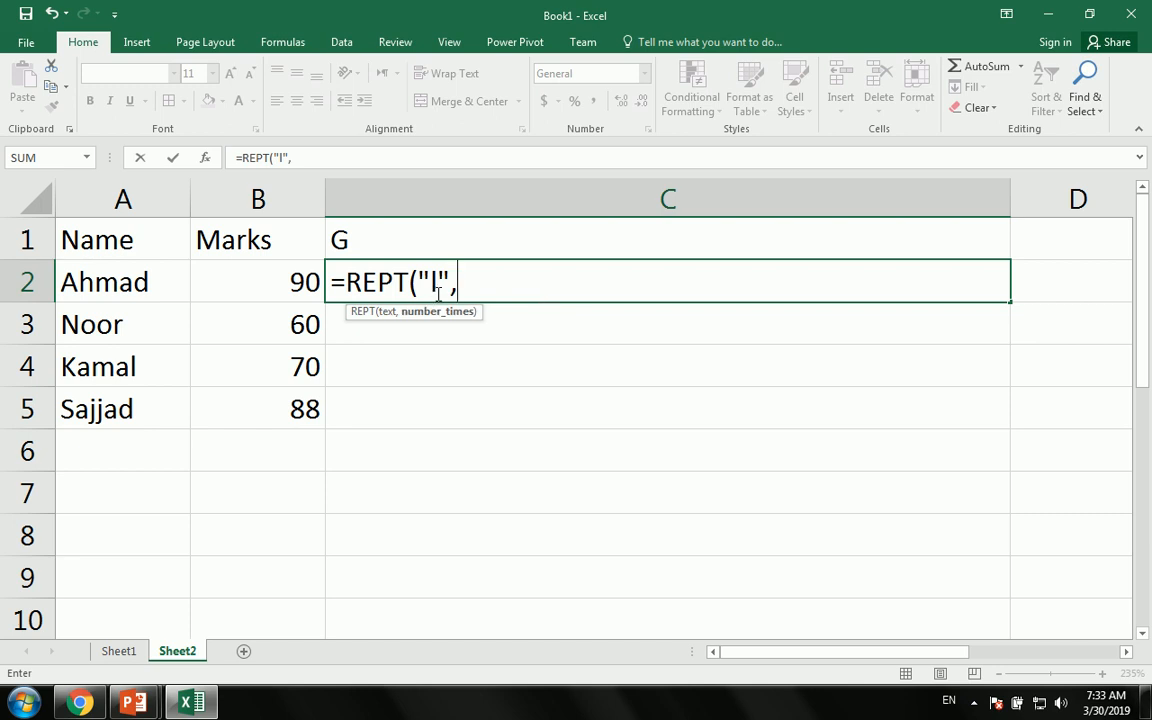
{"action": "left_click", "coordinate": [277, 292]}
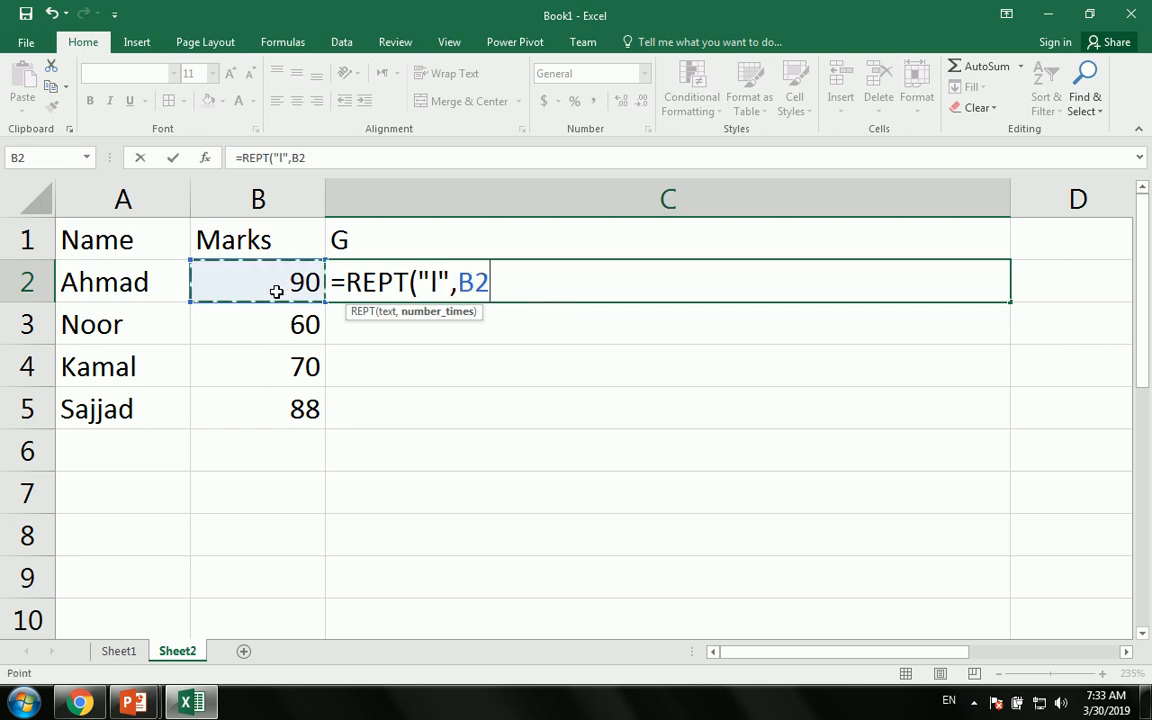
{"action": "key", "text": "Return"}
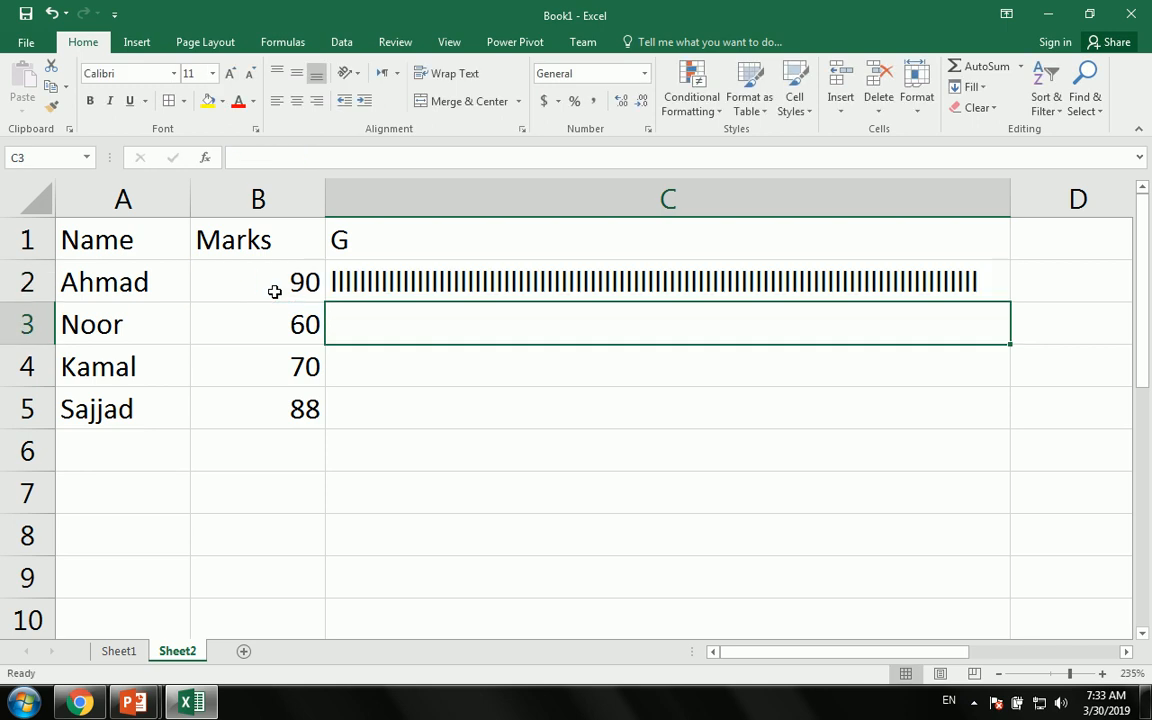
- Fill the REPT bar formula down to C5, then select bar cells C2:C6
{"action": "left_click", "coordinate": [1003, 263]}
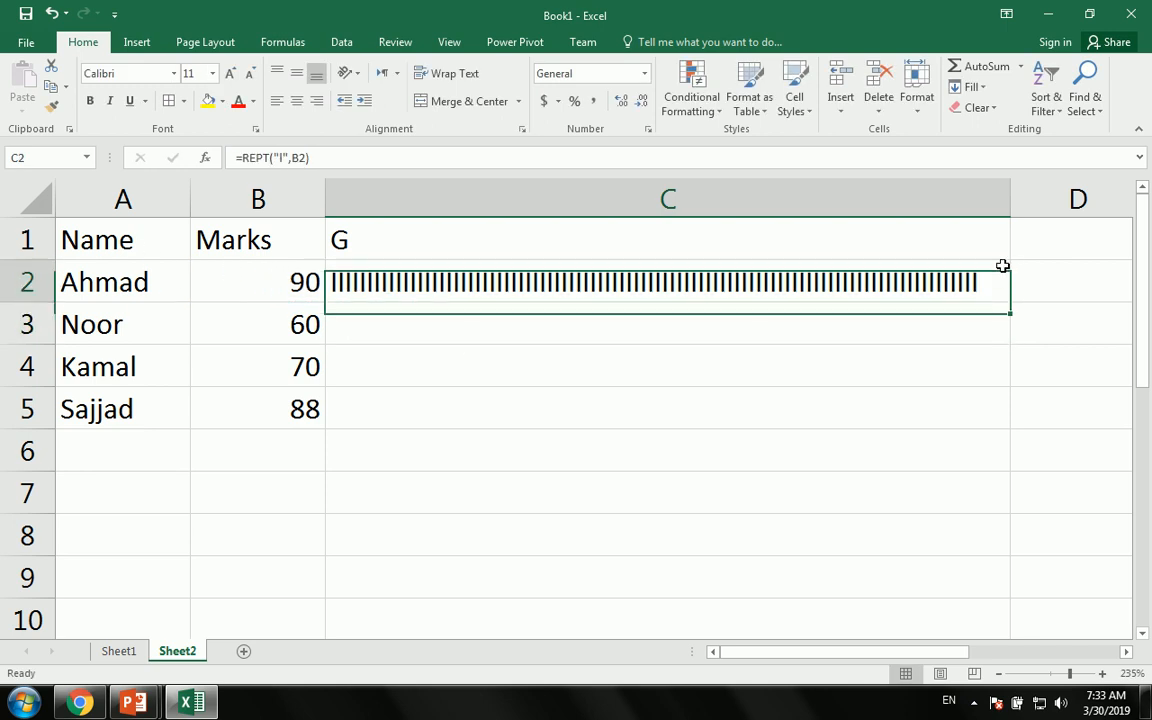
{"action": "left_click_drag", "start_coordinate": [1010, 302], "coordinate": [992, 420]}
{"action": "left_click", "coordinate": [830, 575]}
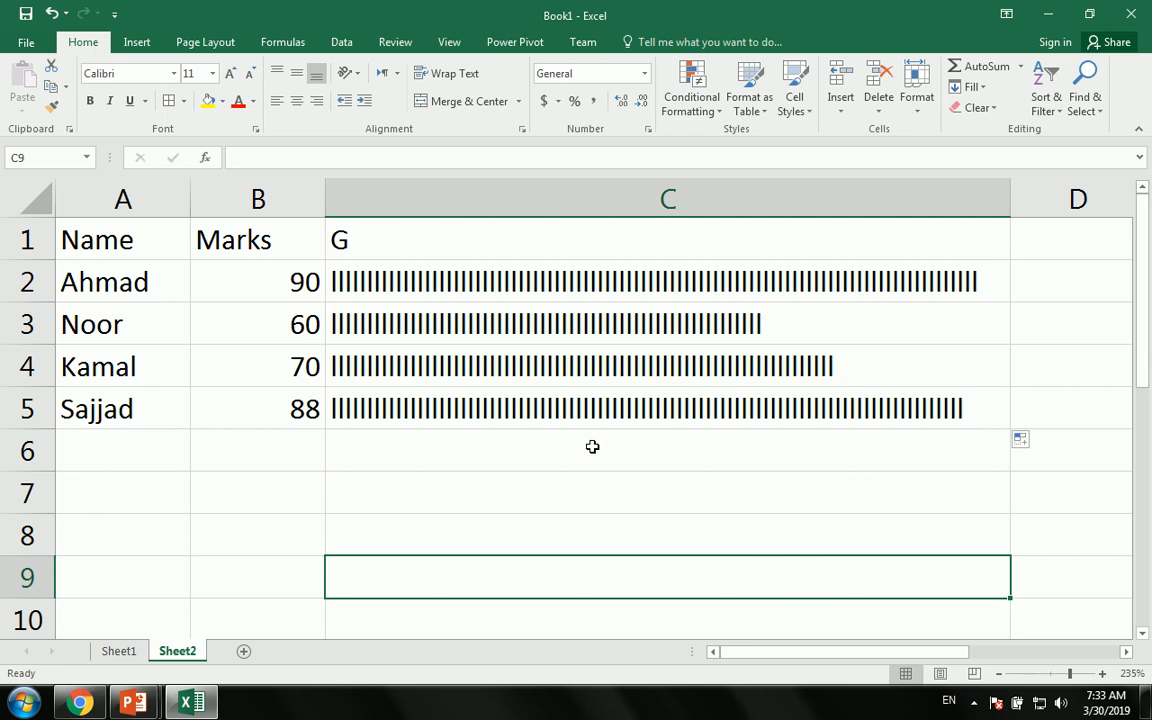
{"action": "left_click_drag", "start_coordinate": [585, 455], "coordinate": [613, 286]}
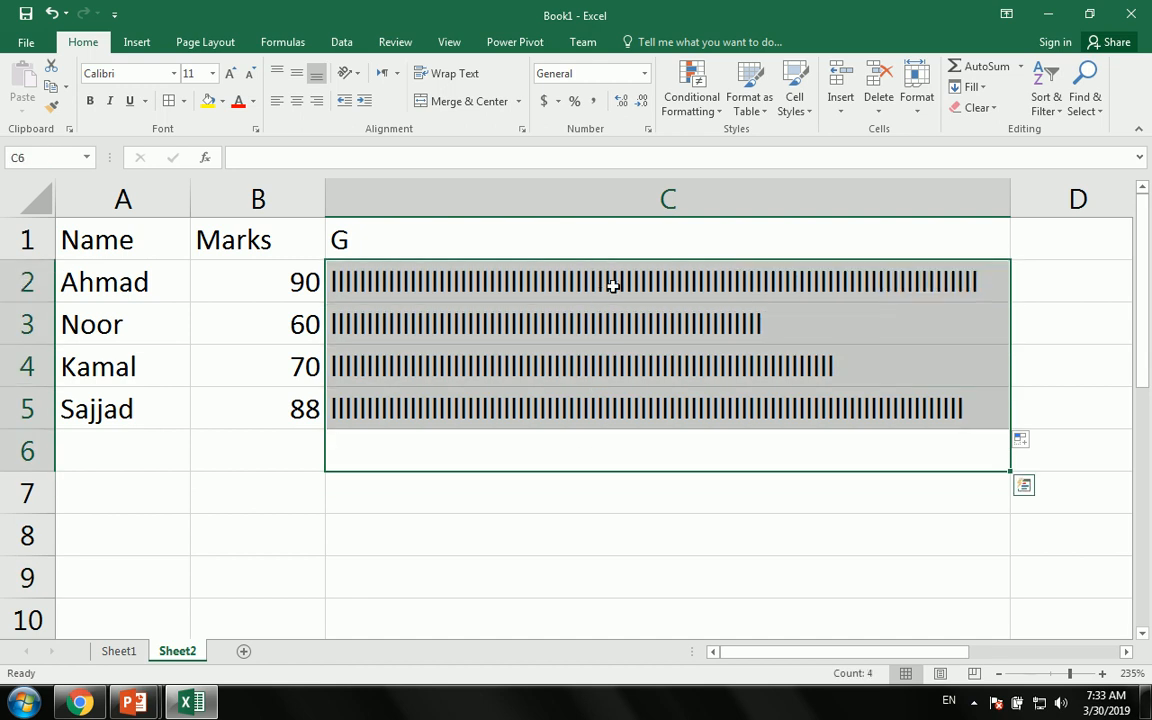
- Clear the bars and re-enter =REPT("|",B2) in C2
{"action": "key", "text": "Delete"}
{"action": "key", "text": "Up"}
{"action": "key", "text": "Up"}
{"action": "key", "text": "Up"}
{"action": "key", "text": "Up"}
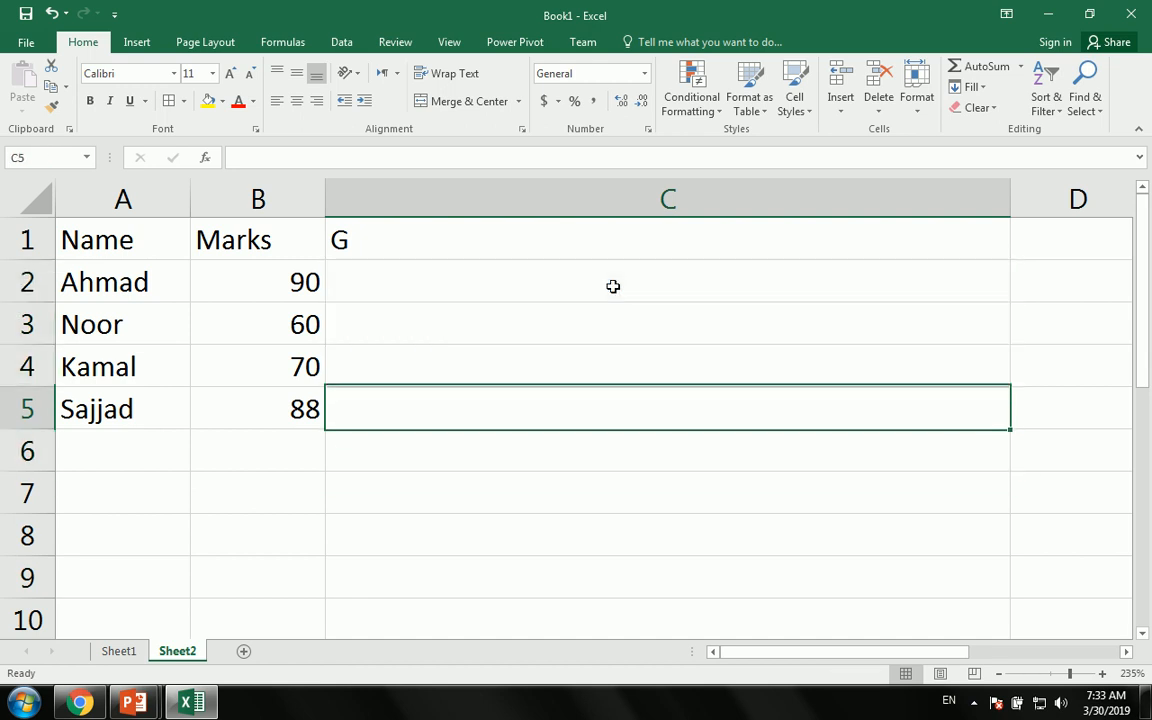
{"action": "type", "text": "=r"}
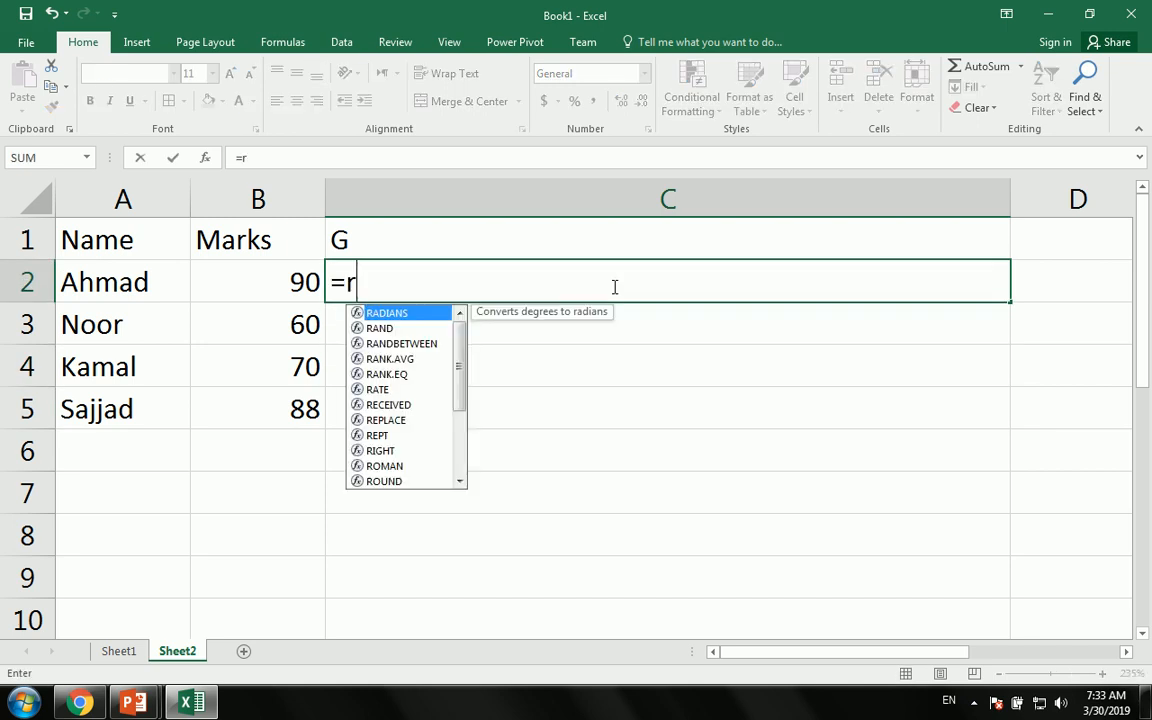
{"action": "type", "text": "ept"}
{"action": "key", "text": "Tab"}
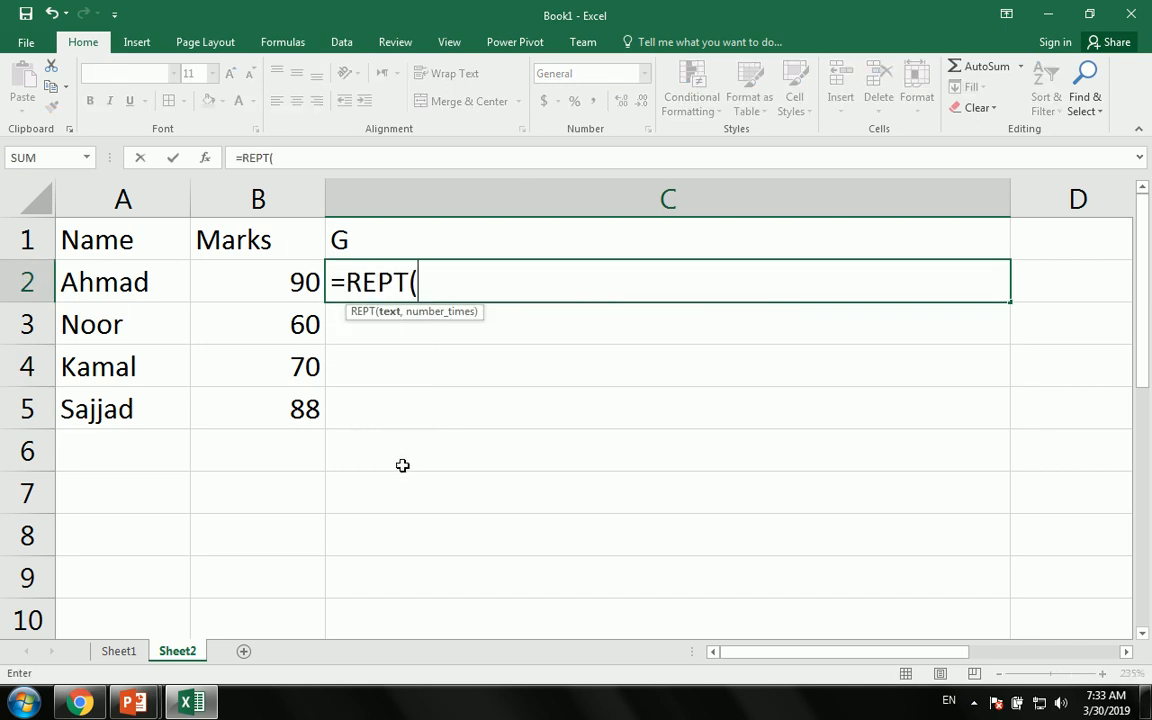
{"action": "type", "text": "\"|\","}
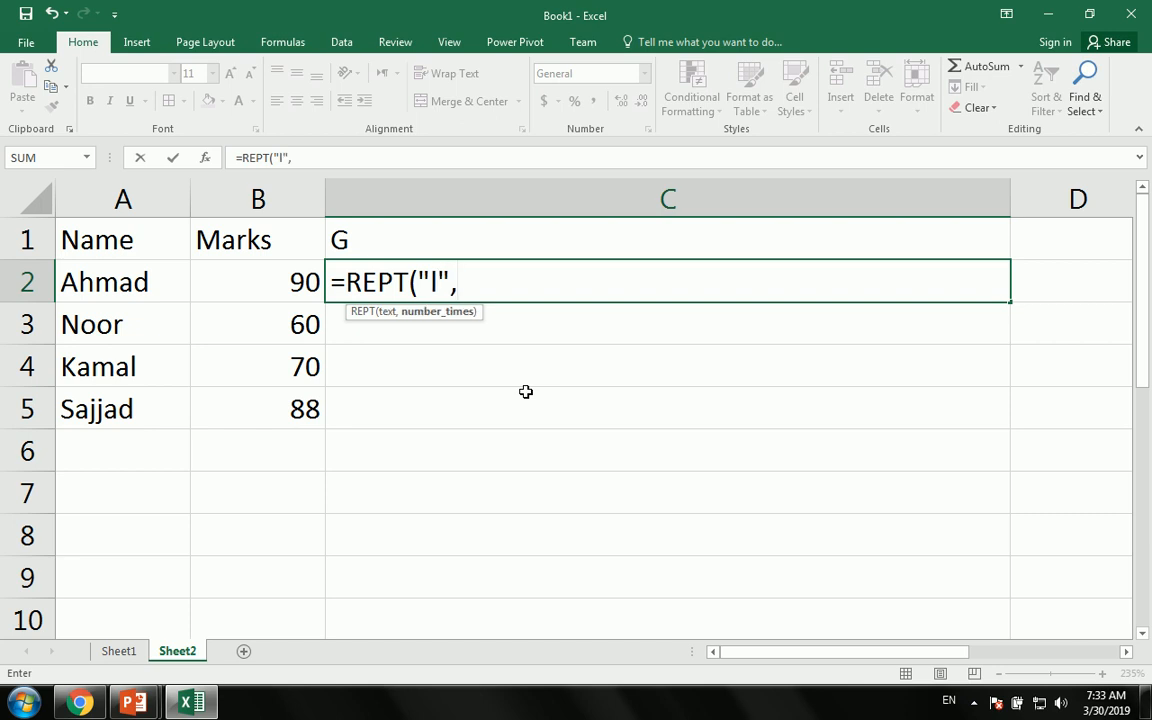
{"action": "left_click", "coordinate": [250, 289]}
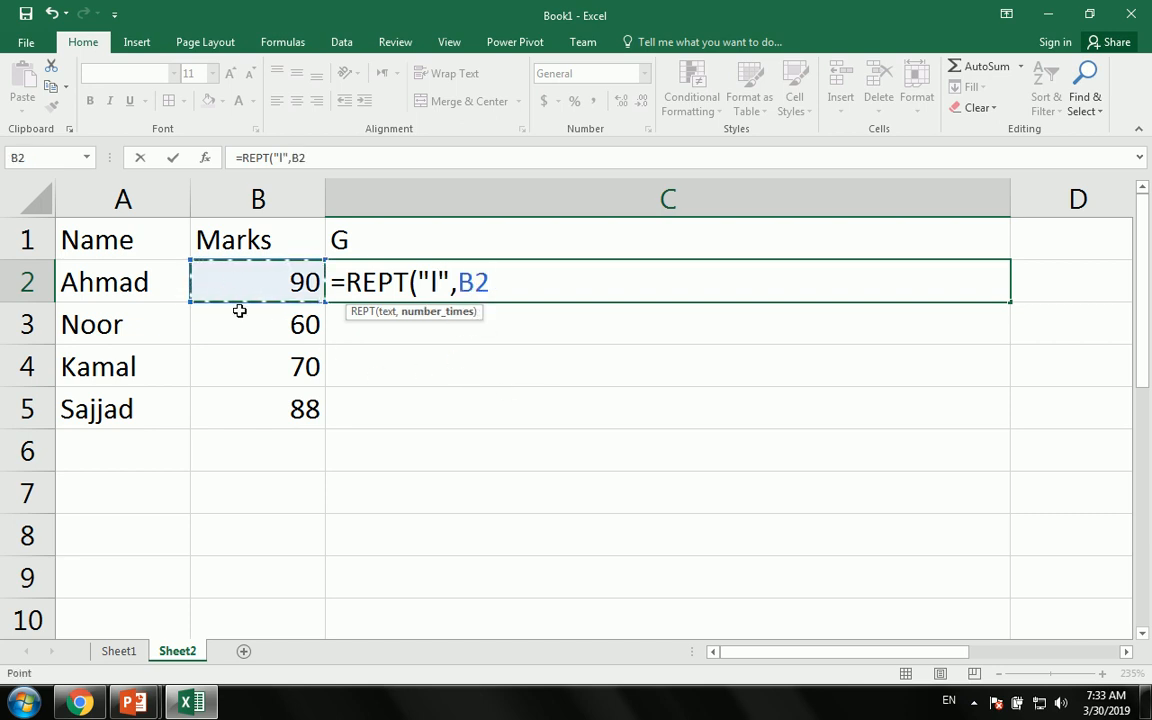
{"action": "key", "text": "Return"}
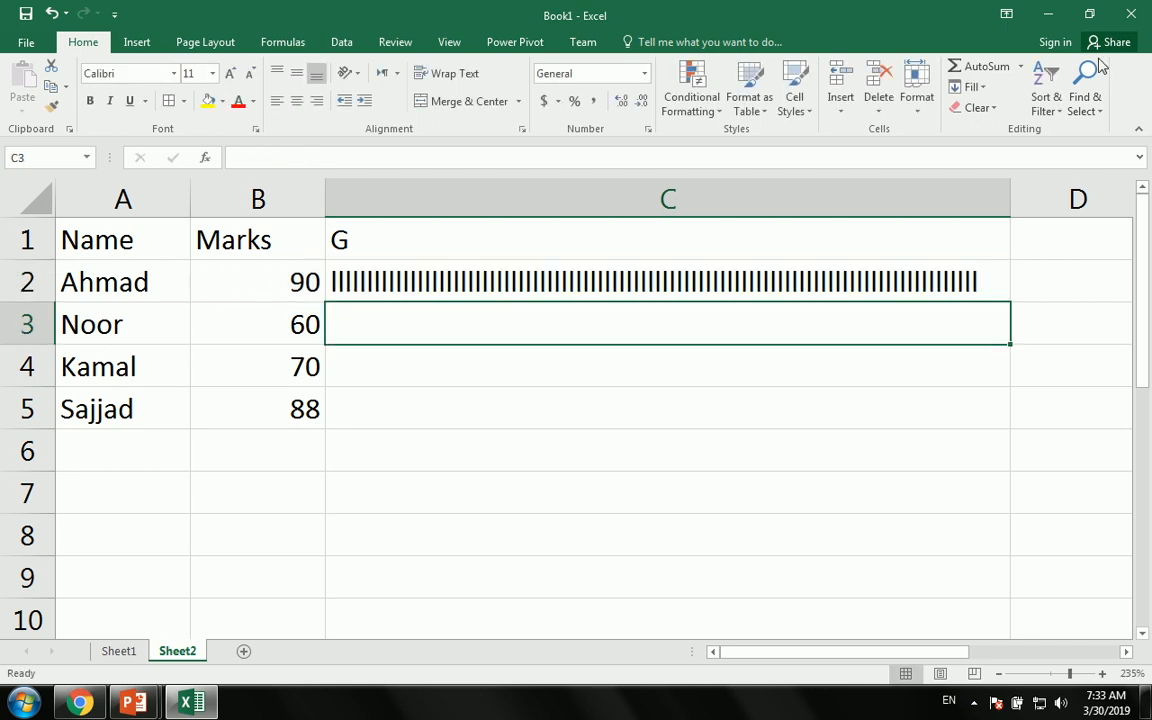
- Fill the bar formula down to C5 and minimize Excel to show the Function slide
{"action": "left_click", "coordinate": [985, 294]}
{"action": "left_click_drag", "start_coordinate": [1006, 304], "coordinate": [1003, 419]}
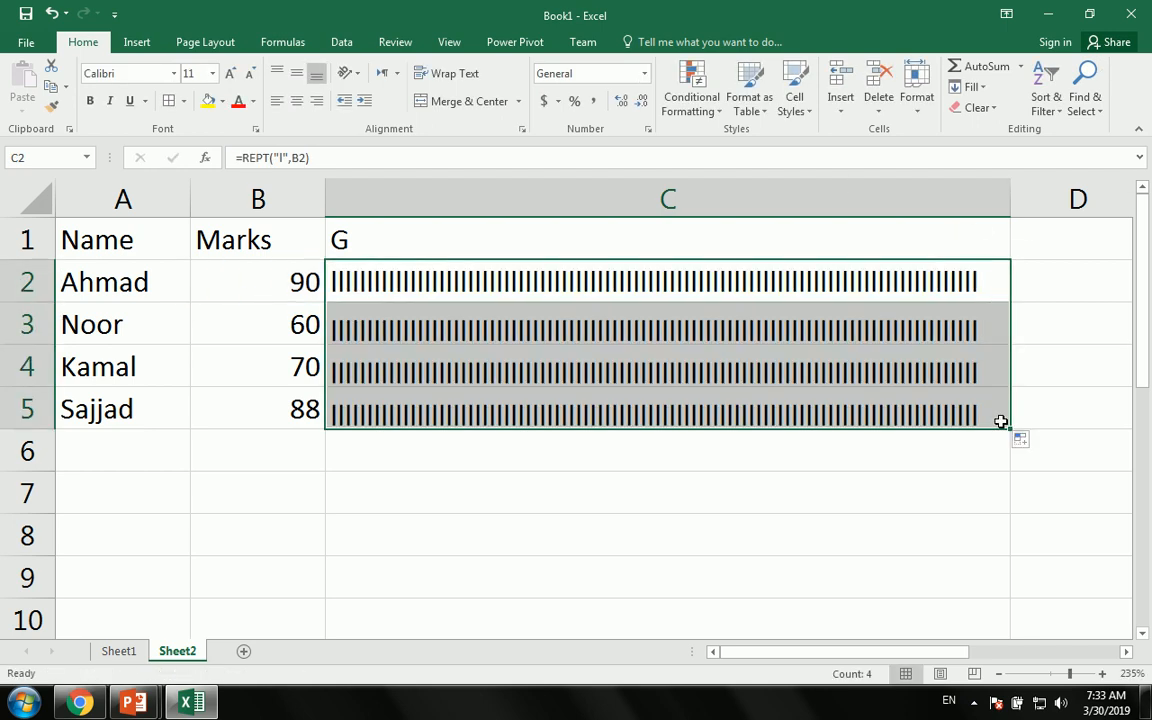
{"action": "left_click", "coordinate": [980, 477]}
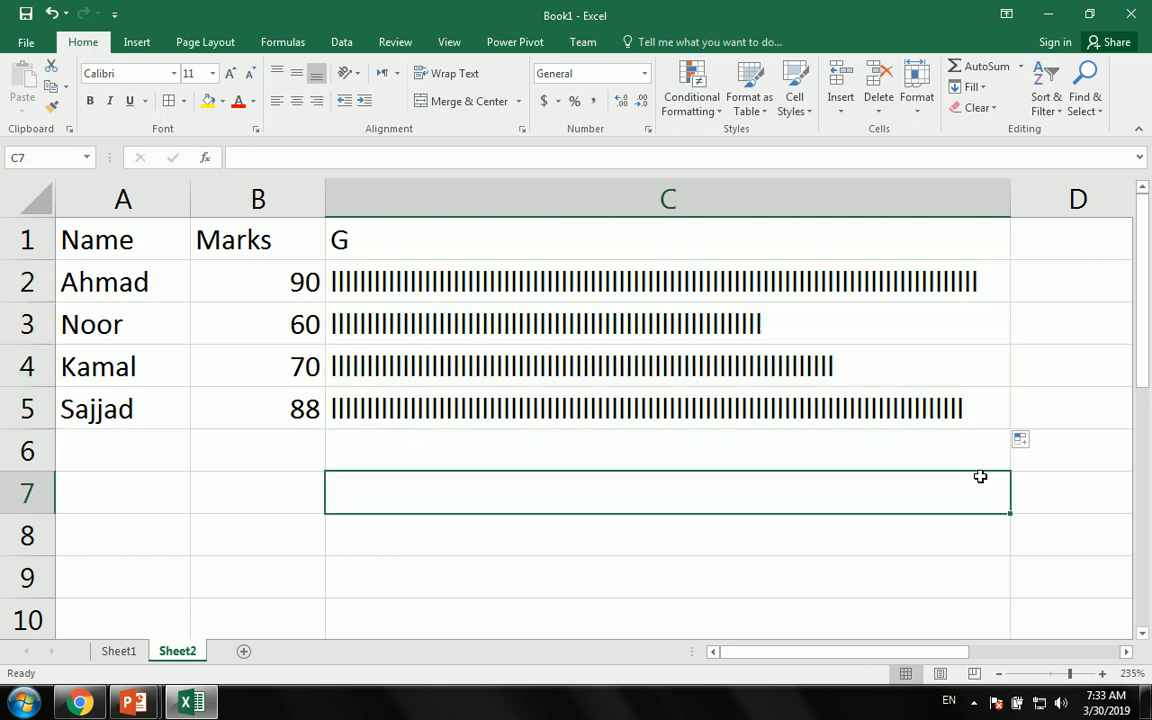
{"action": "left_click", "coordinate": [1045, 12]}
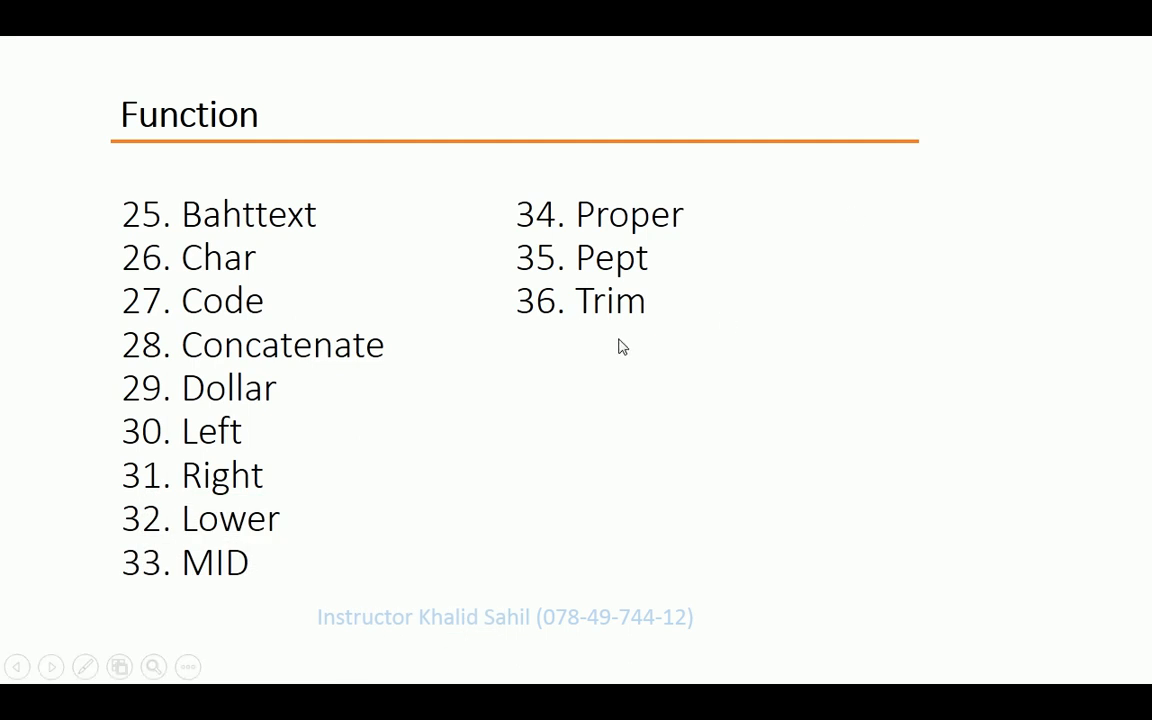